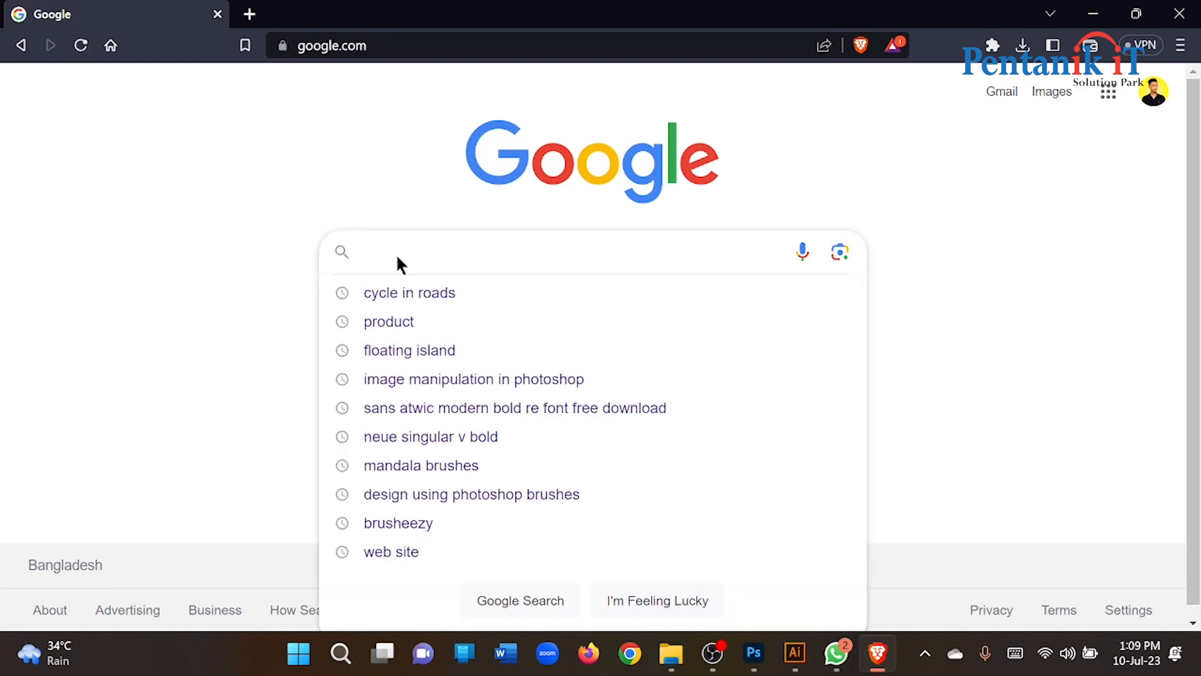
- Search Google Images for "photo manipulation photoshop"
text(phit)
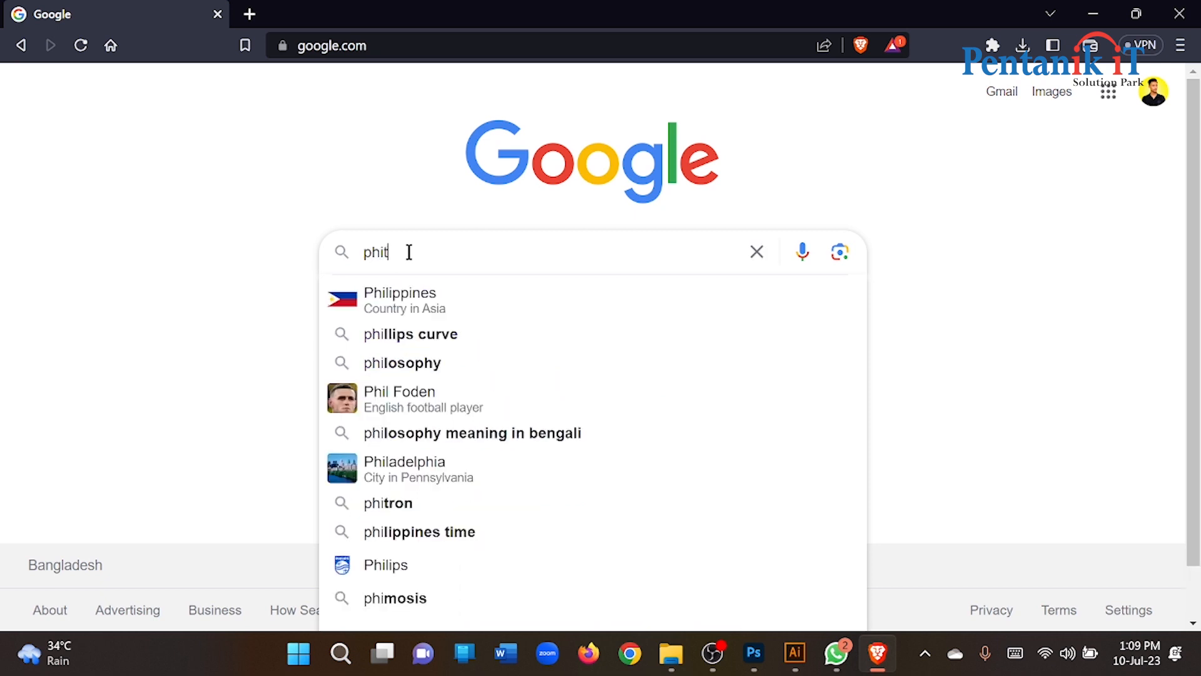
key(BackSpace)
key(BackSpace)
text(oto manipulation photoshop)
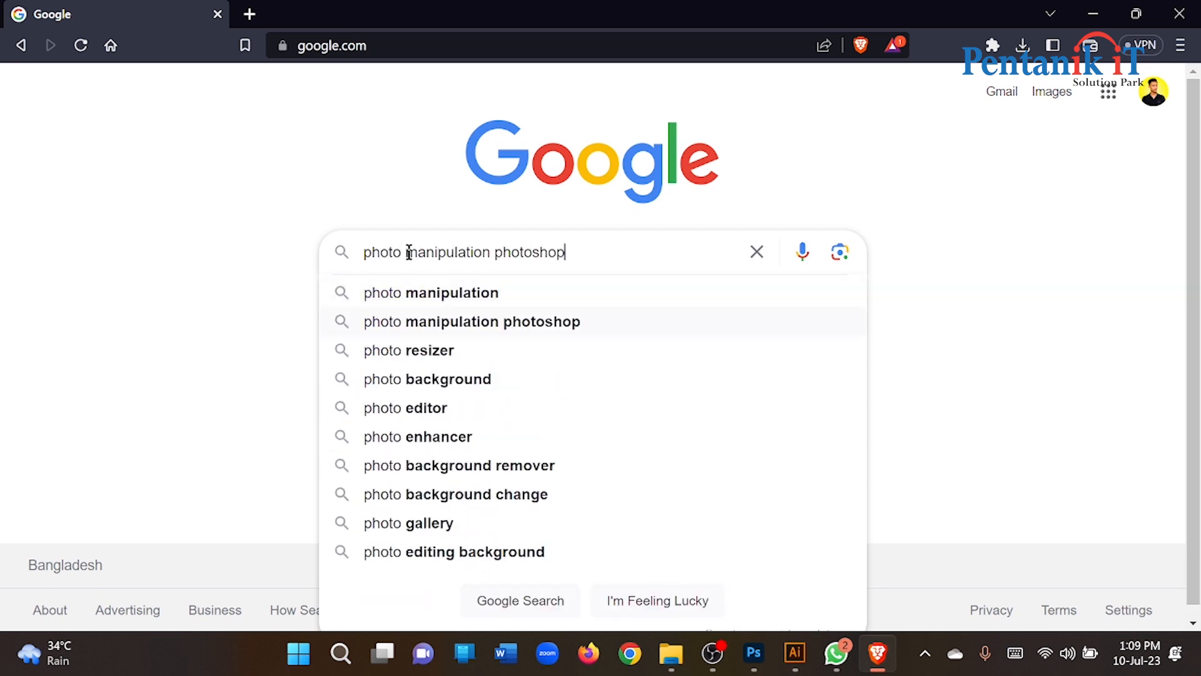
key(Return)
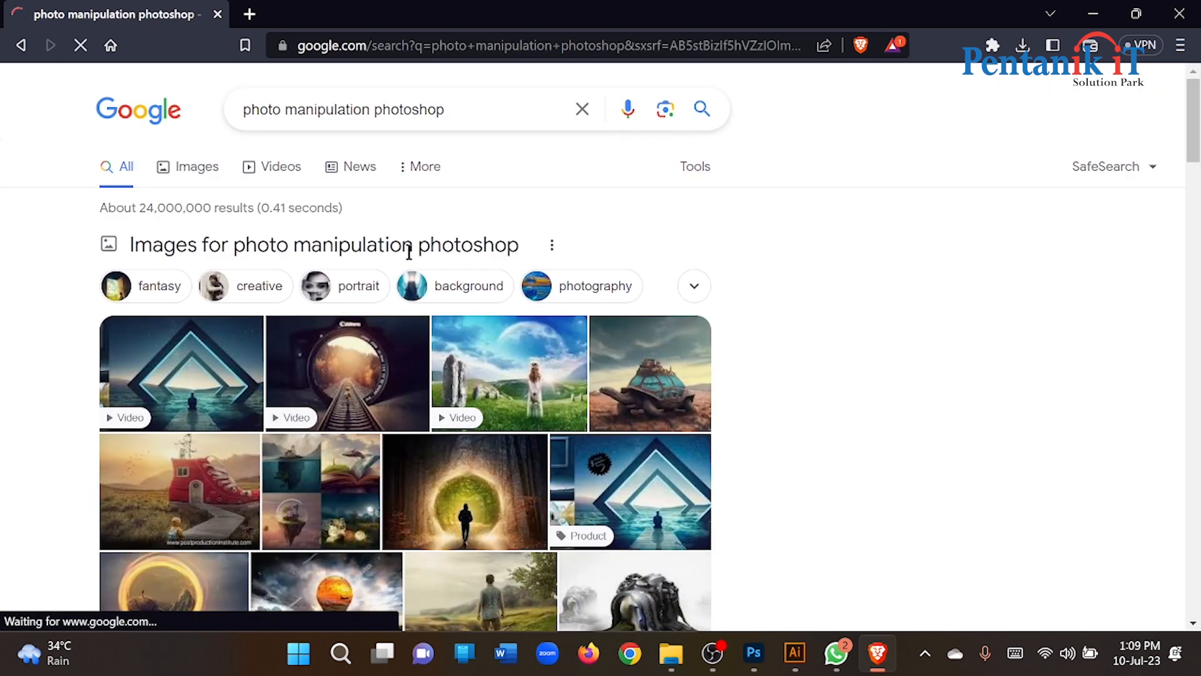
click(191, 161)
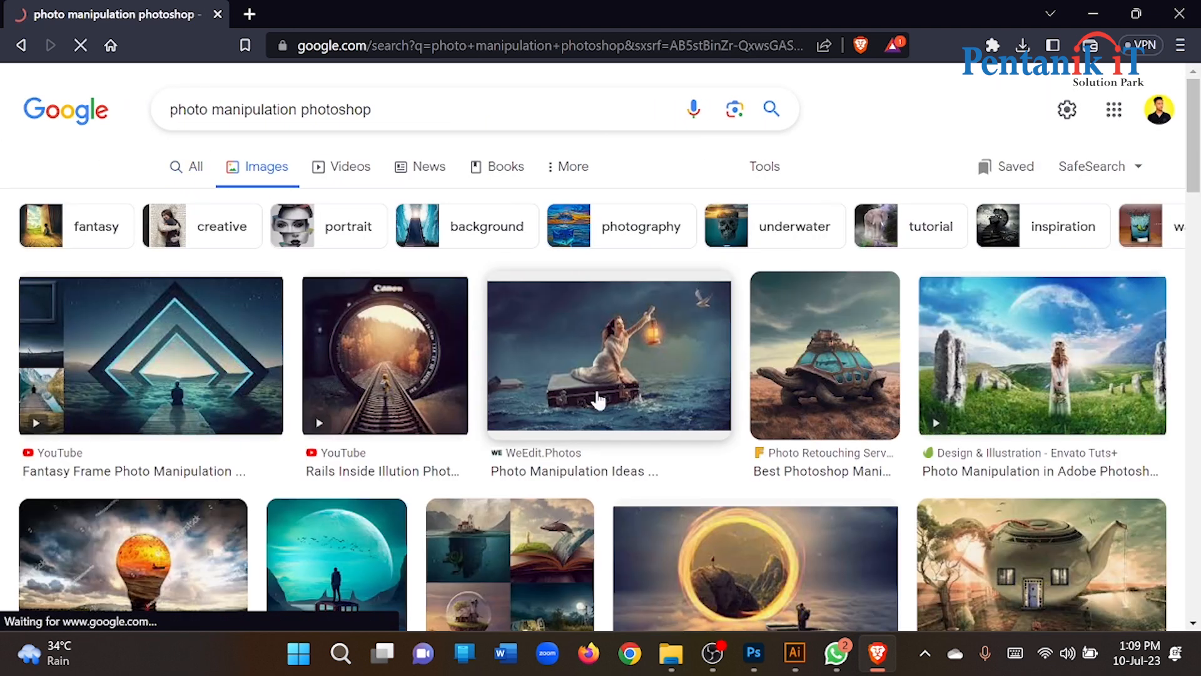
- Examine the woman-on-a-suitcase and underwater manipulation examples and browse their related images for design ideas
click(609, 324)
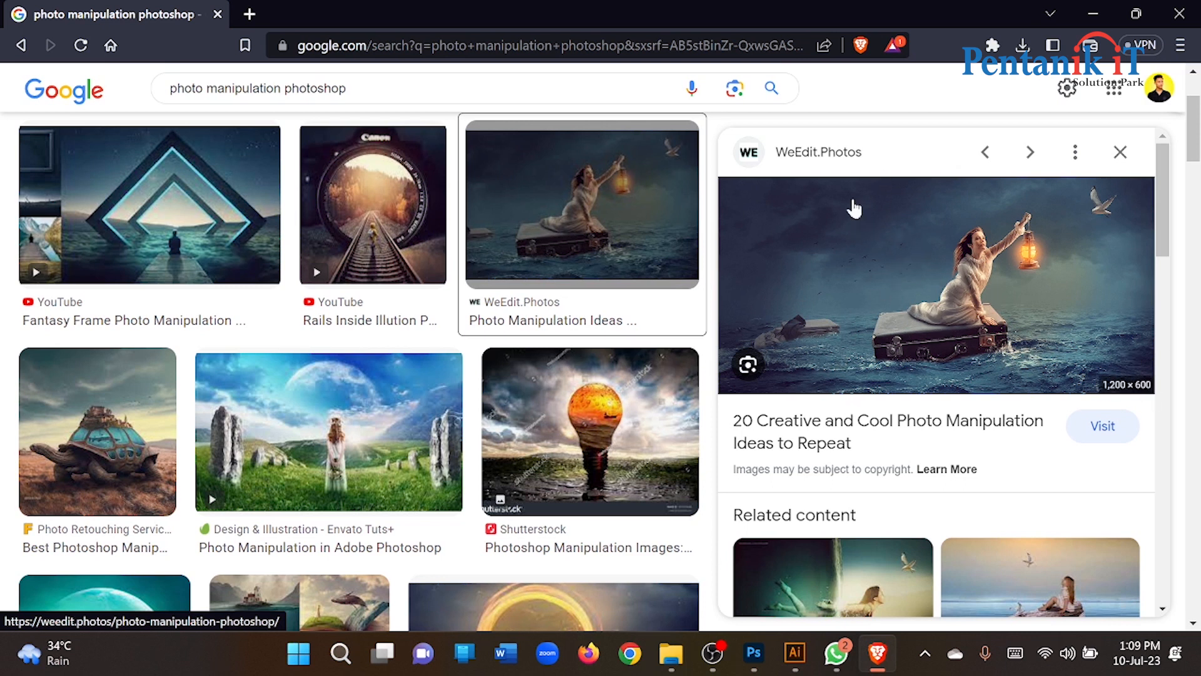
scroll(853, 303, down, 2)
scroll(839, 250, down, 3)
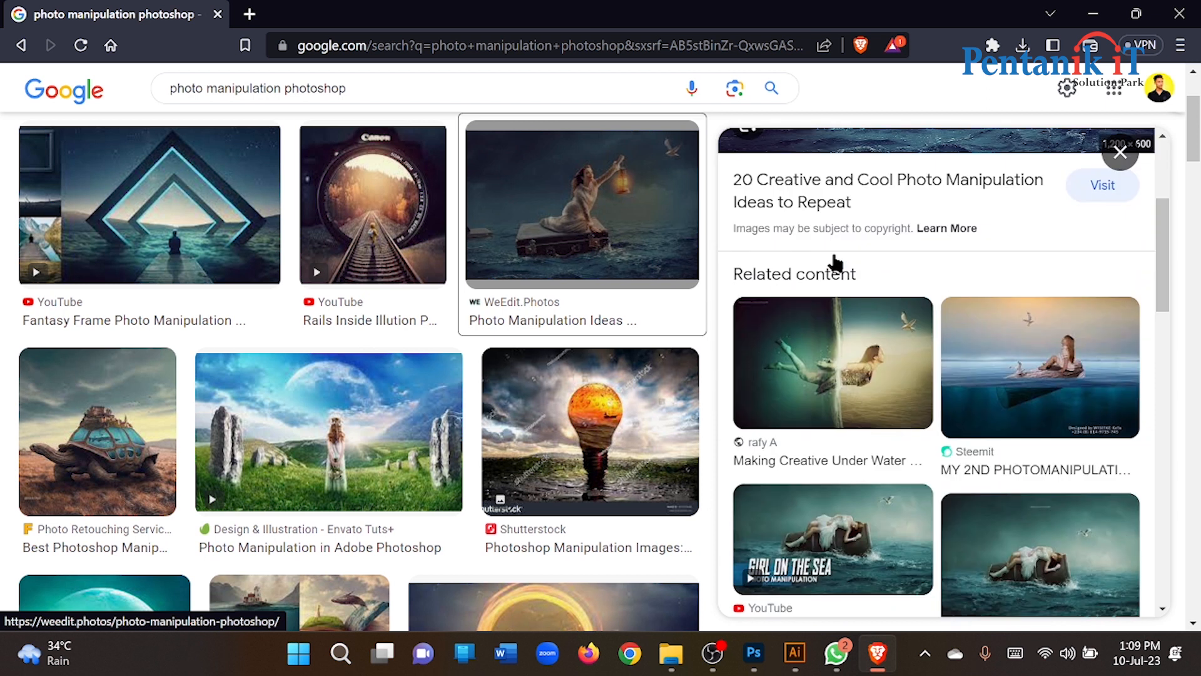
click(826, 282)
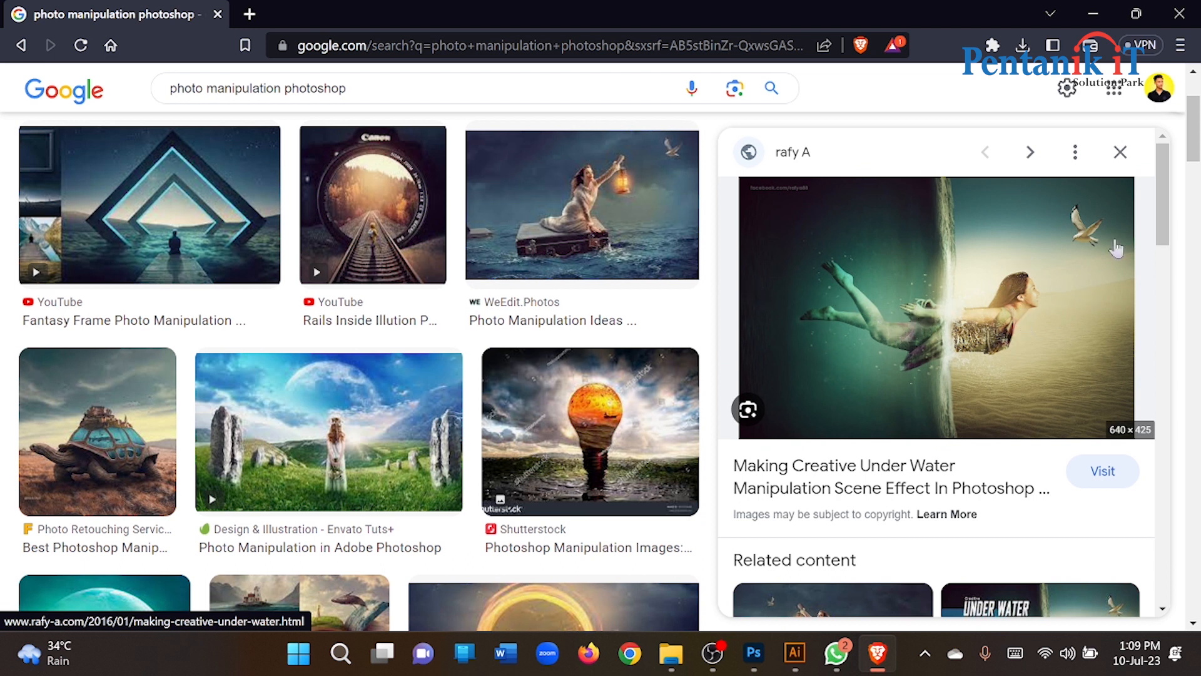
scroll(881, 226, down, 7)
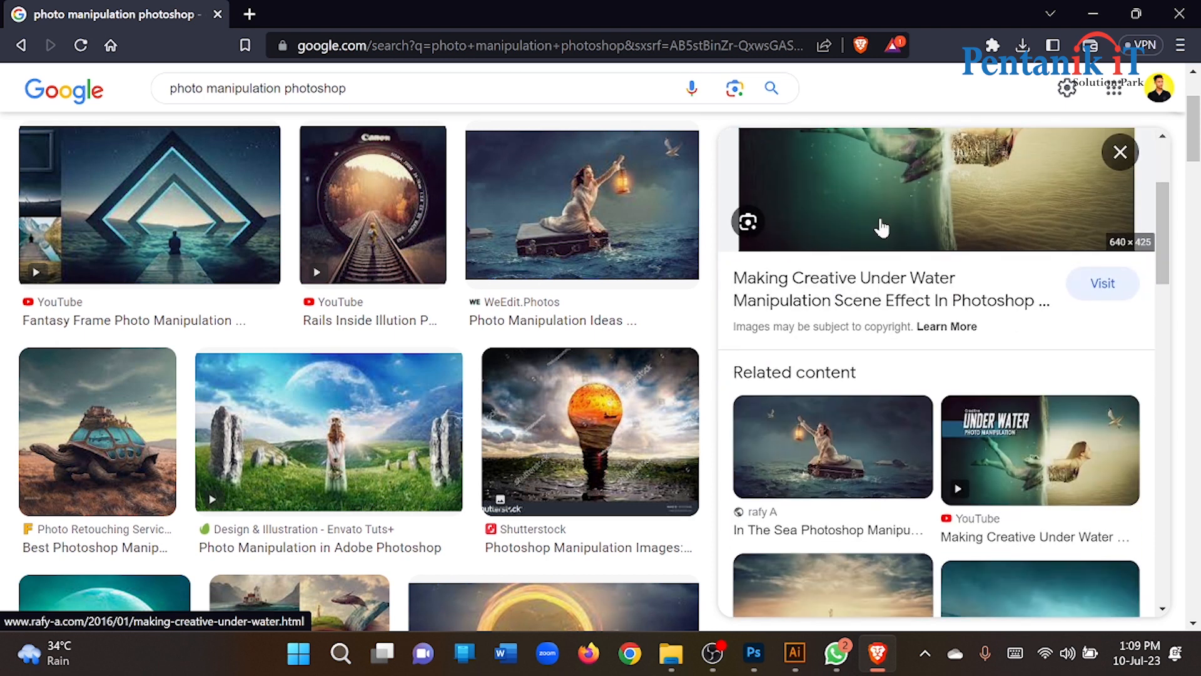
scroll(881, 272, down, 10)
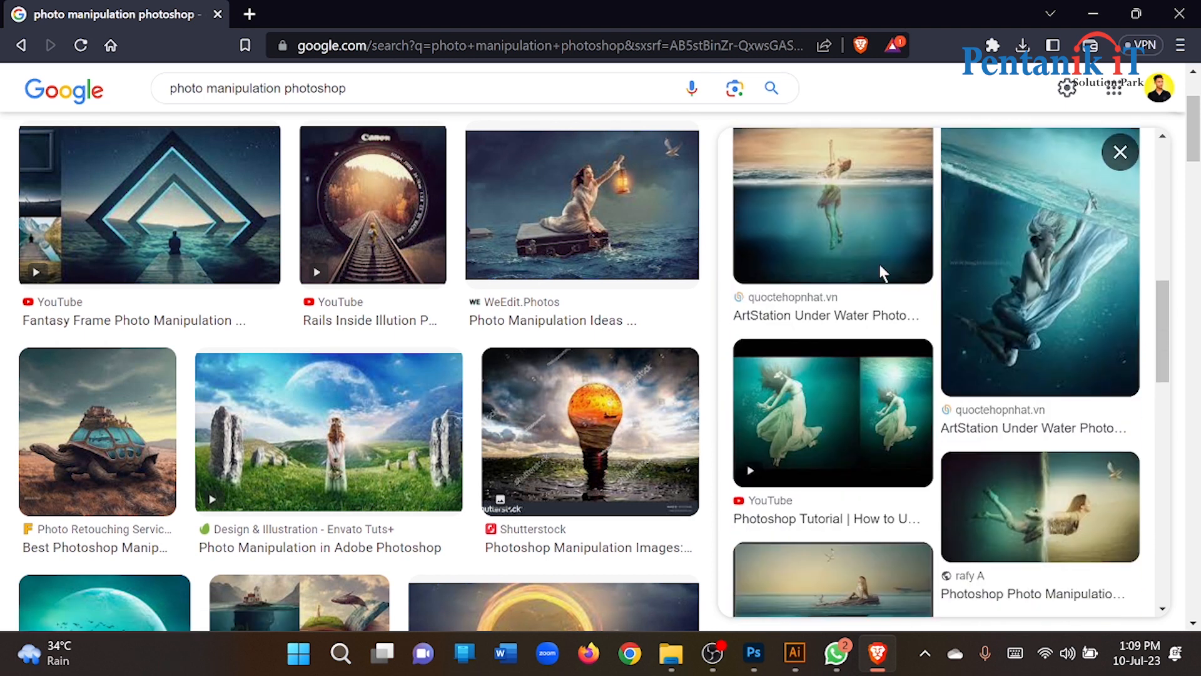
scroll(421, 375, down, 4)
scroll(423, 372, up, 6)
scroll(422, 372, up, 1)
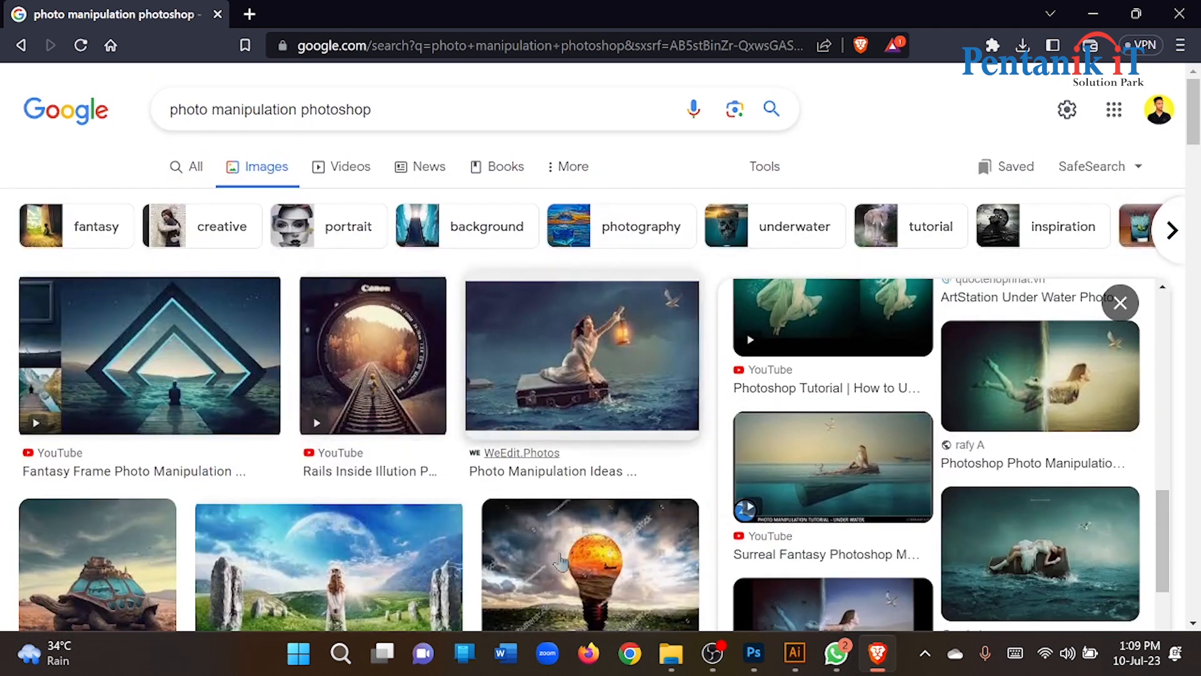
- Search for "product manipulation" images instead
click(399, 107)
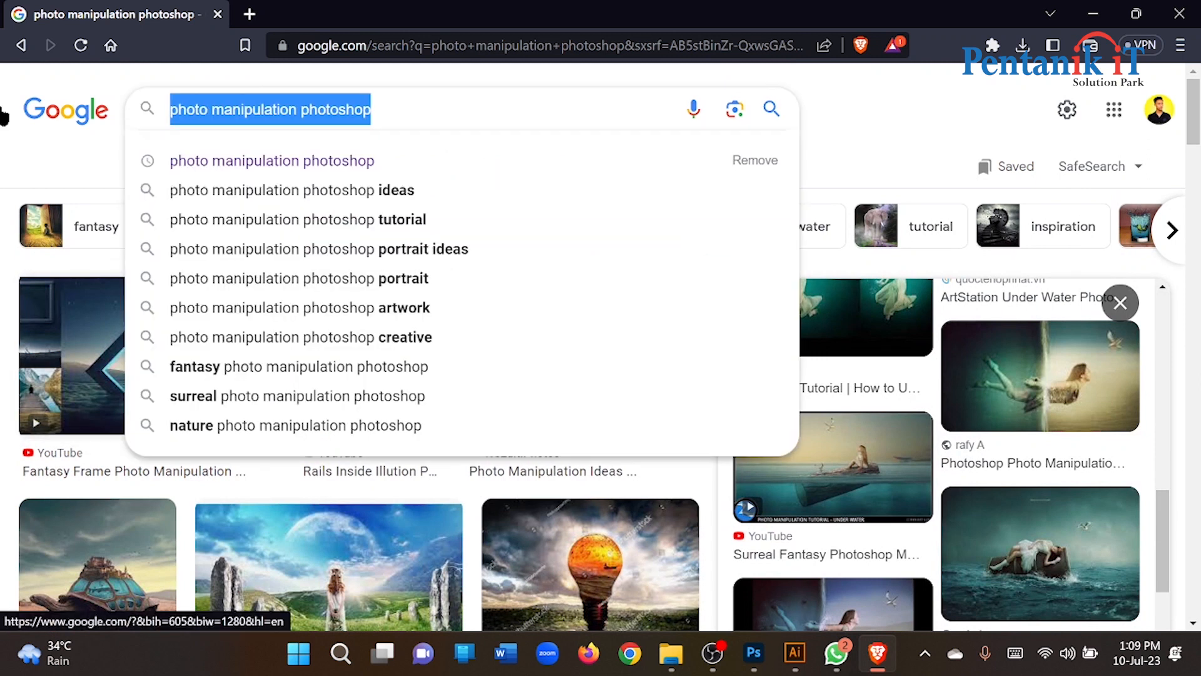
text(product)
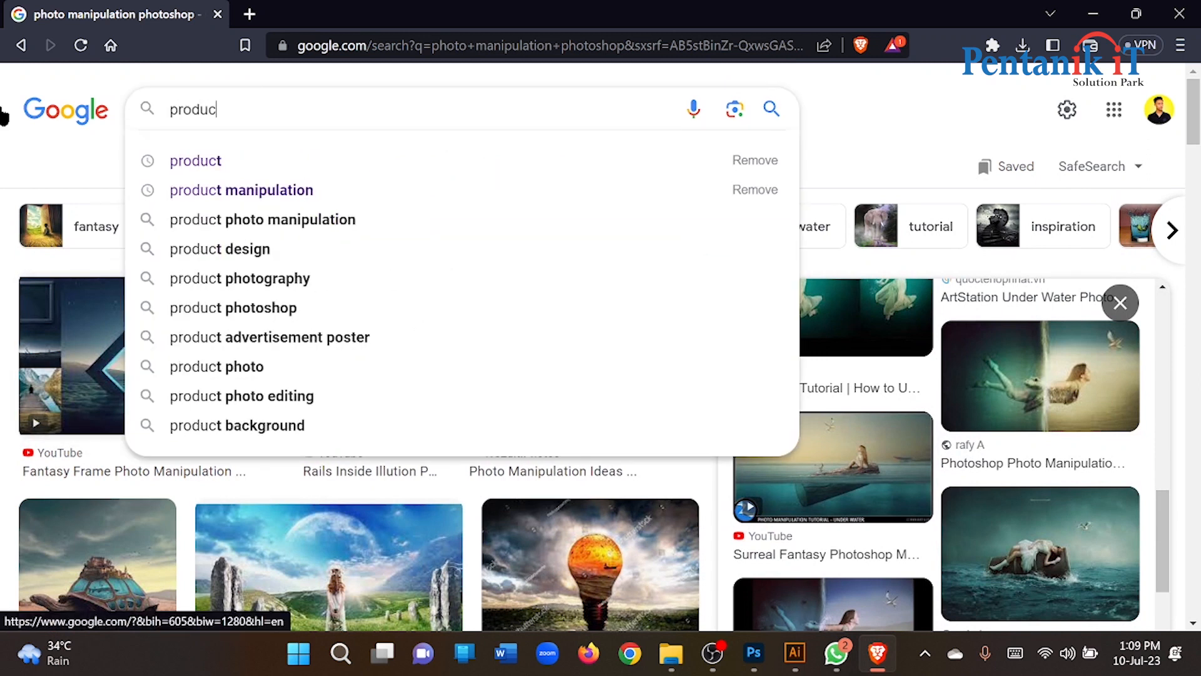
click(227, 190)
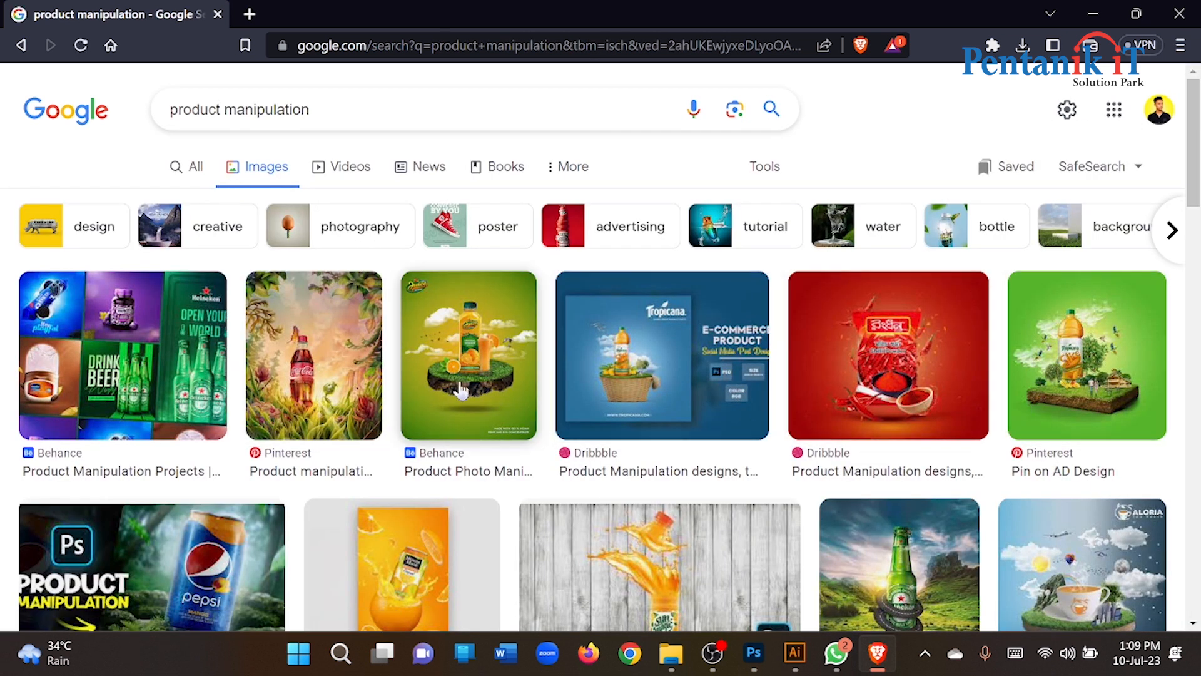
- Open the green Behance orange juice product manipulation and copy the image to the clipboard
click(422, 316)
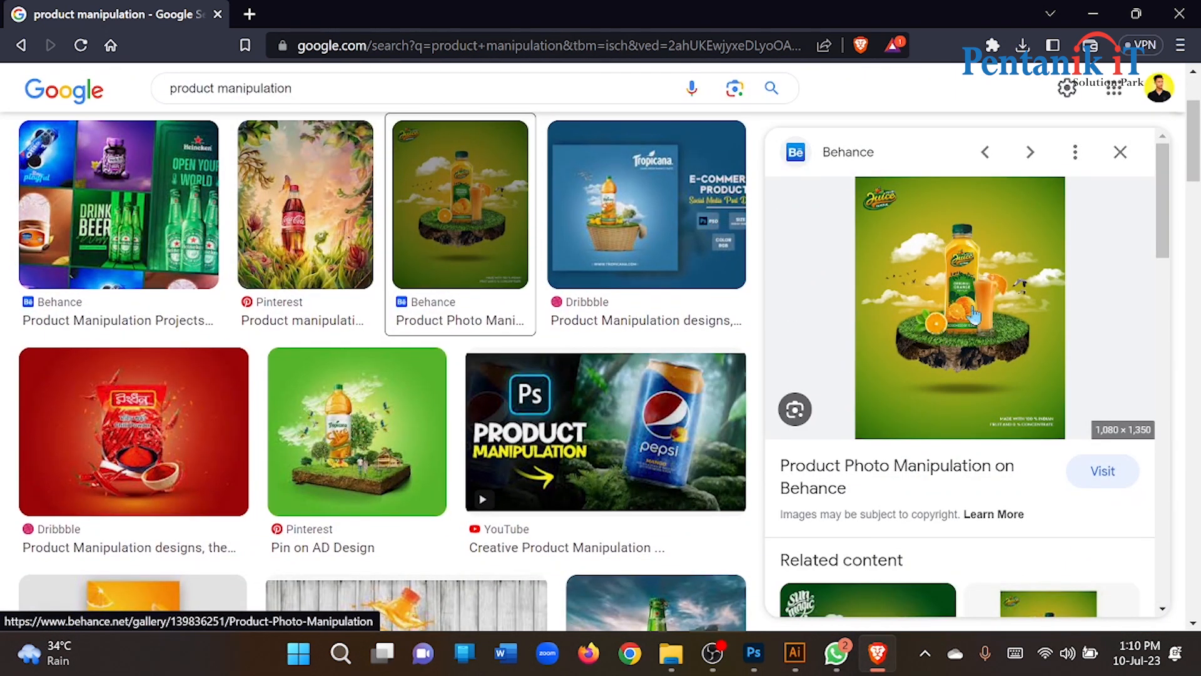
right_click(957, 303)
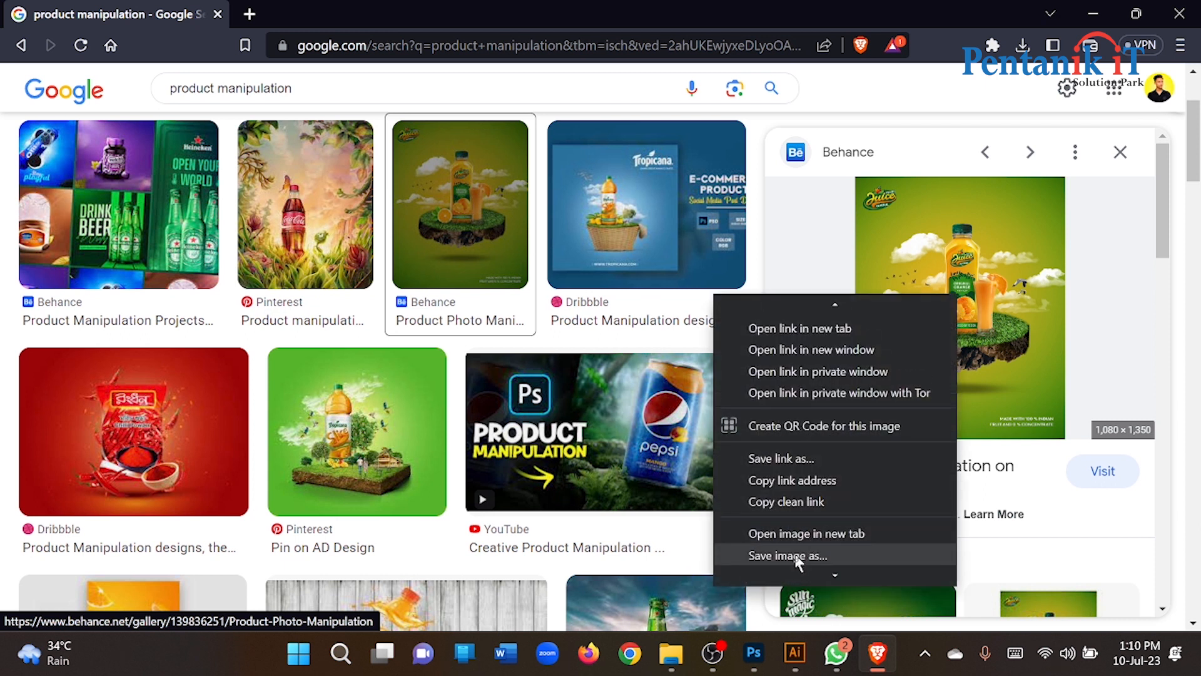
scroll(788, 519, down, 3)
click(798, 461)
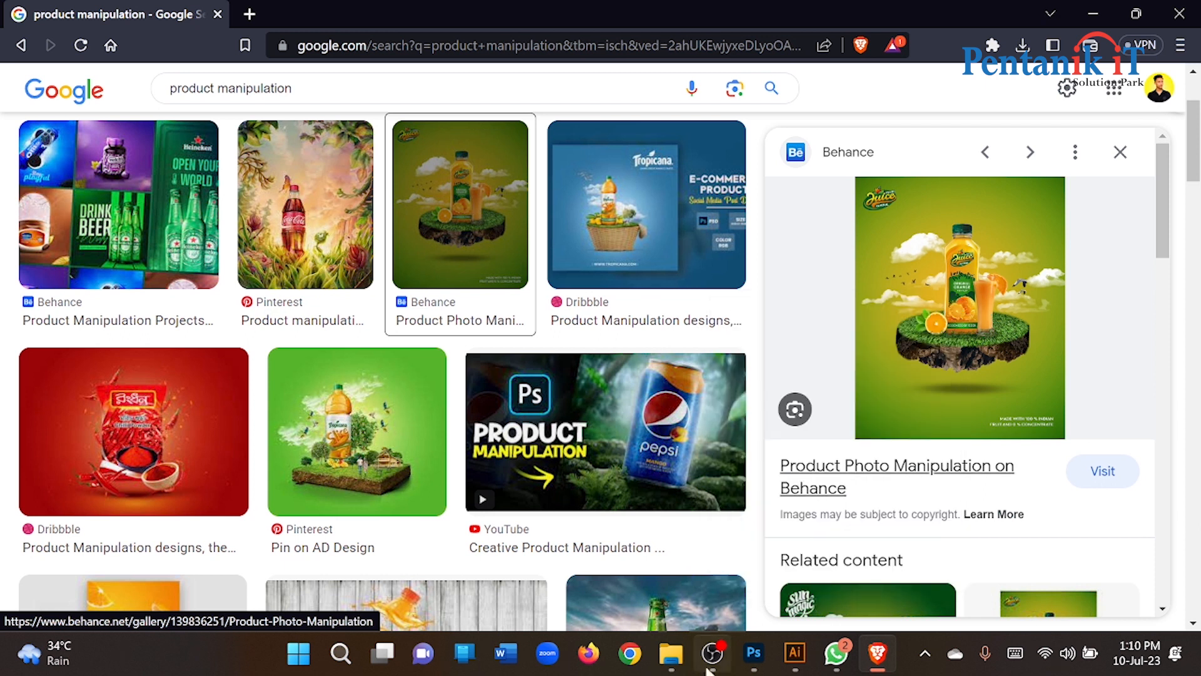
- Switch to Photoshop and create a new 1000 x 1000 px document at 72 ppi
click(752, 654)
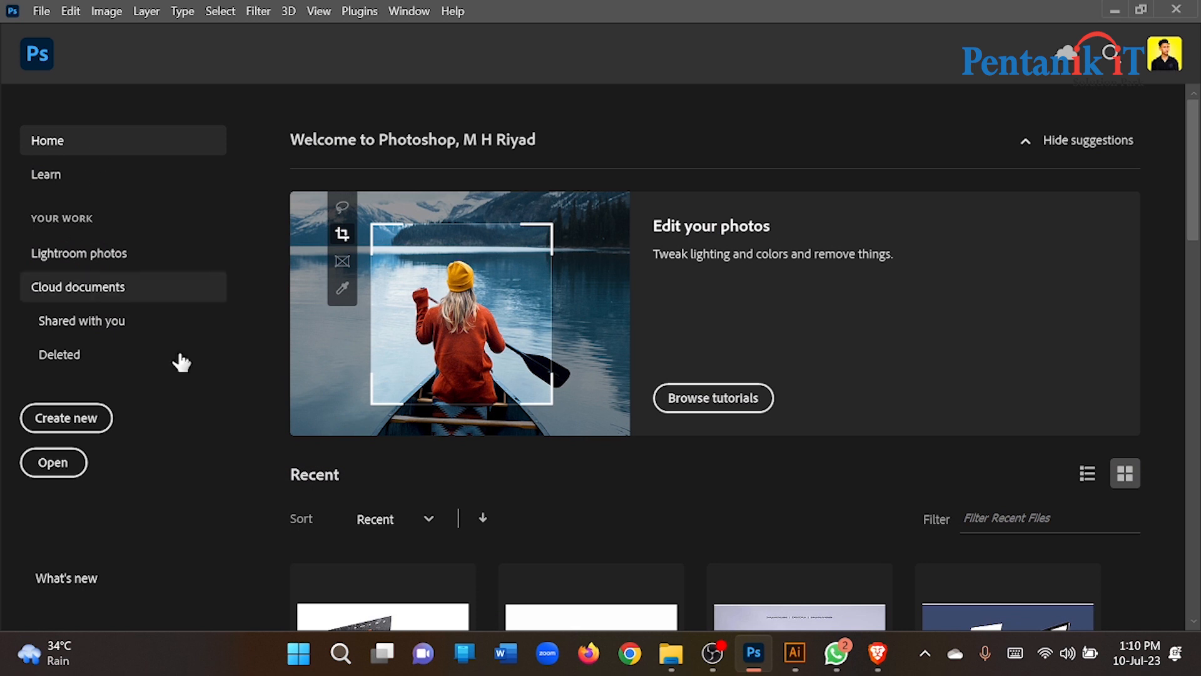
click(60, 423)
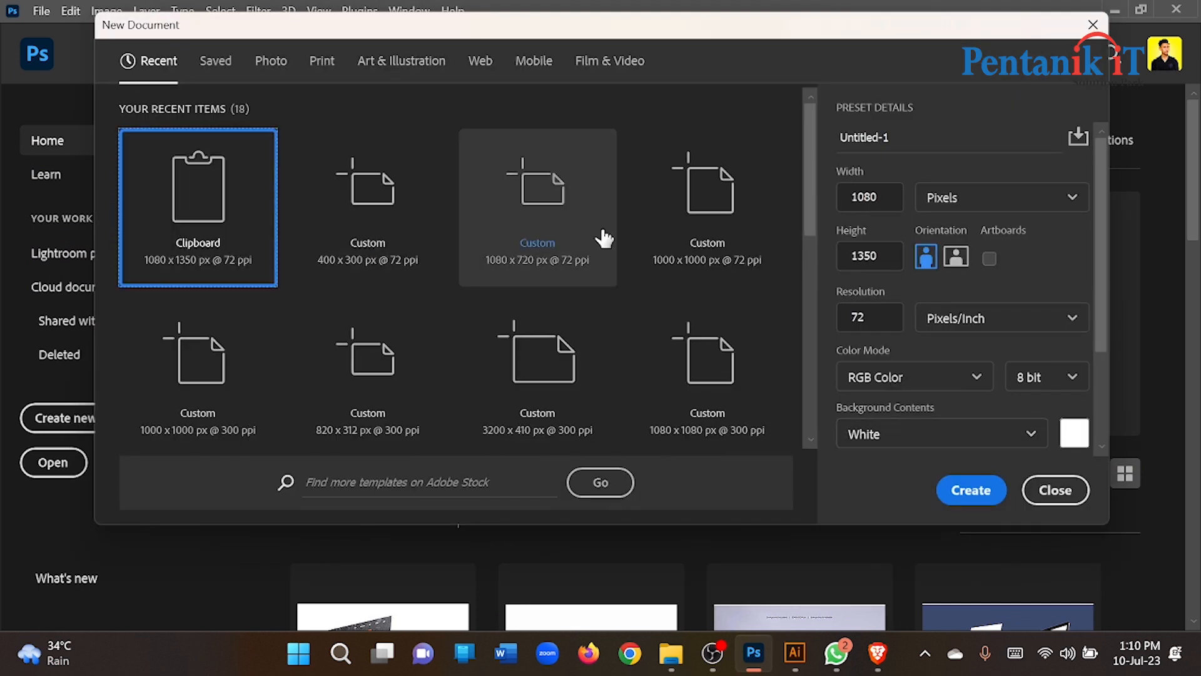
click(692, 196)
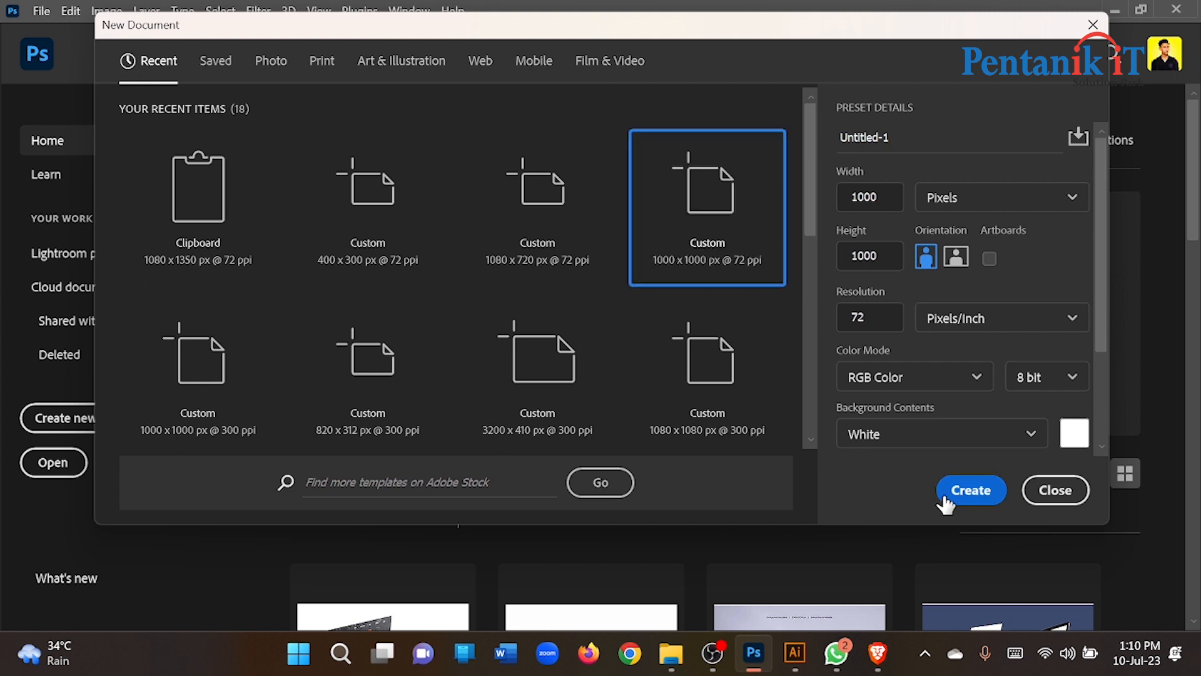
click(945, 495)
- Paste the copied juice poster and scale it down to 800 x 1000 px so it fits the canvas height
key(ctrl+v)
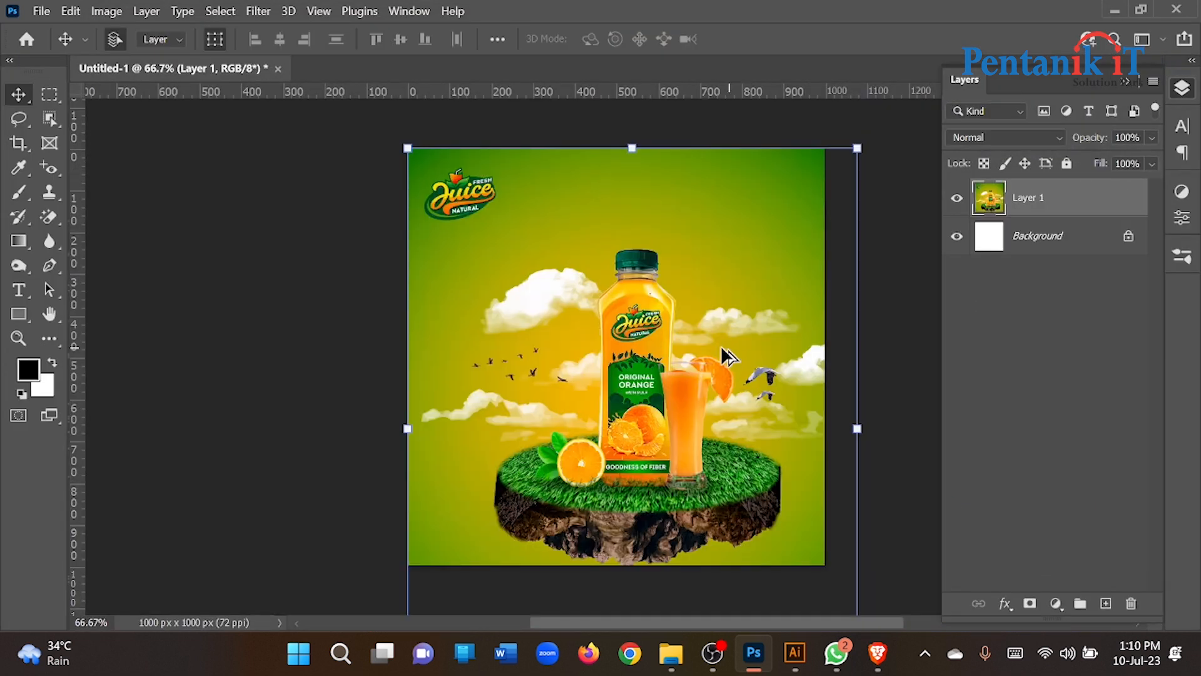
scroll(723, 348, down, 3)
drag(670, 545, 673, 466)
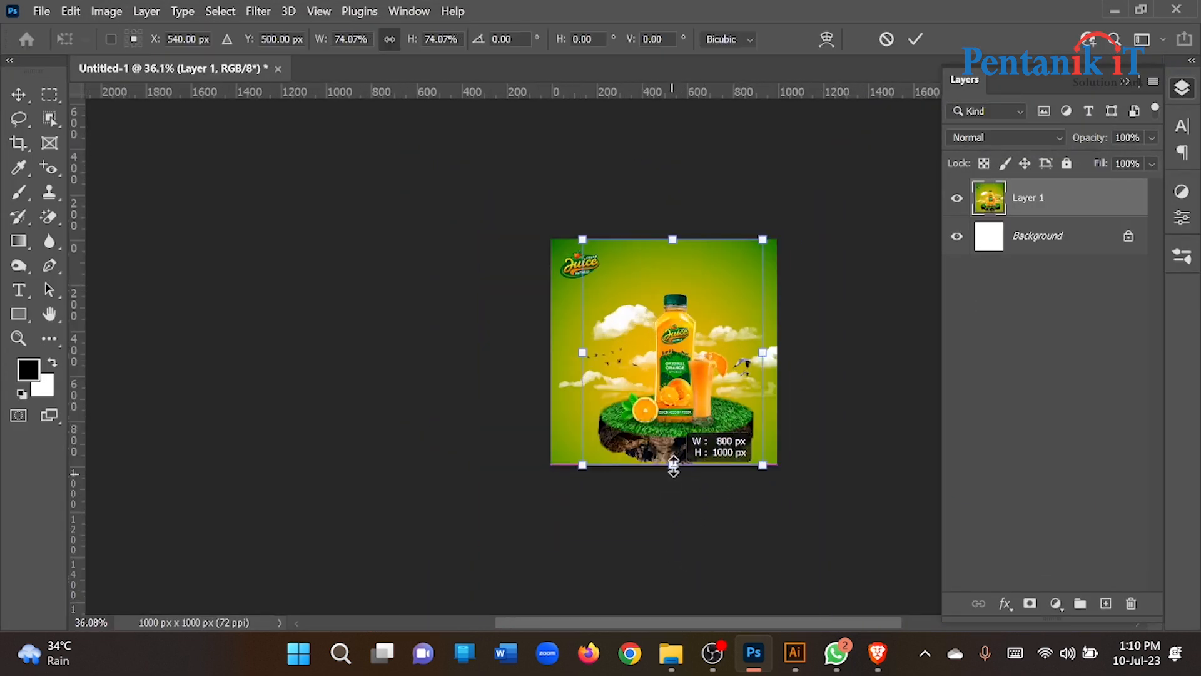
scroll(719, 387, up, 2)
click(917, 39)
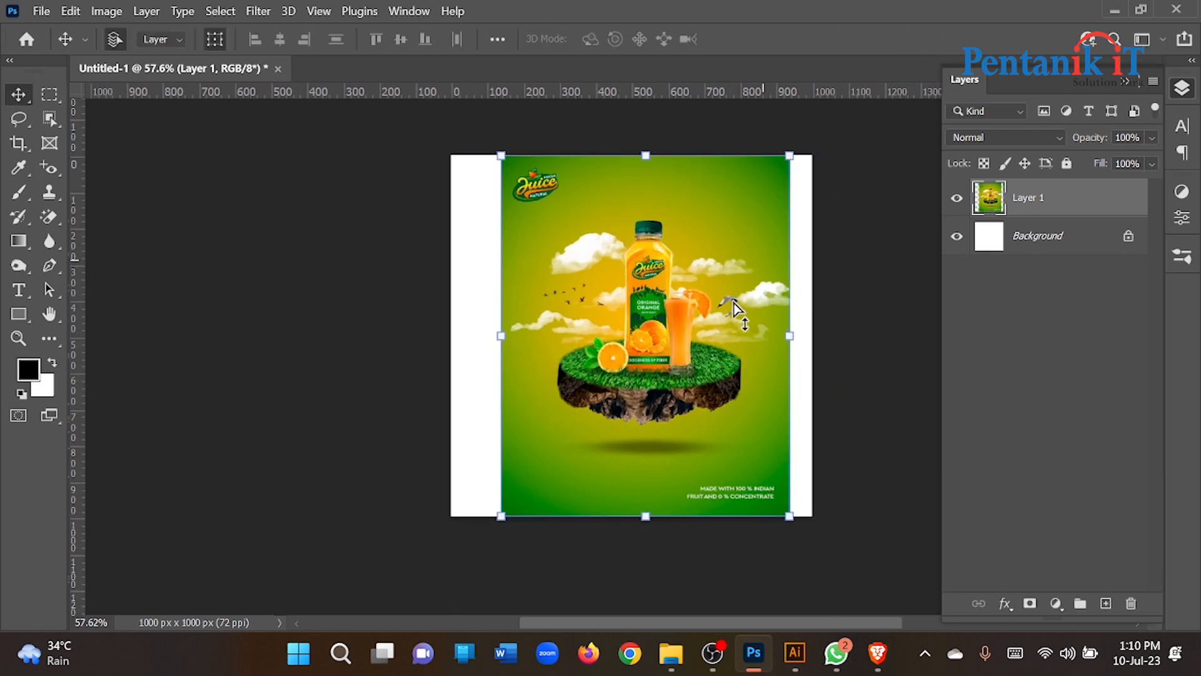
scroll(718, 327, up, 2)
scroll(718, 328, down, 2)
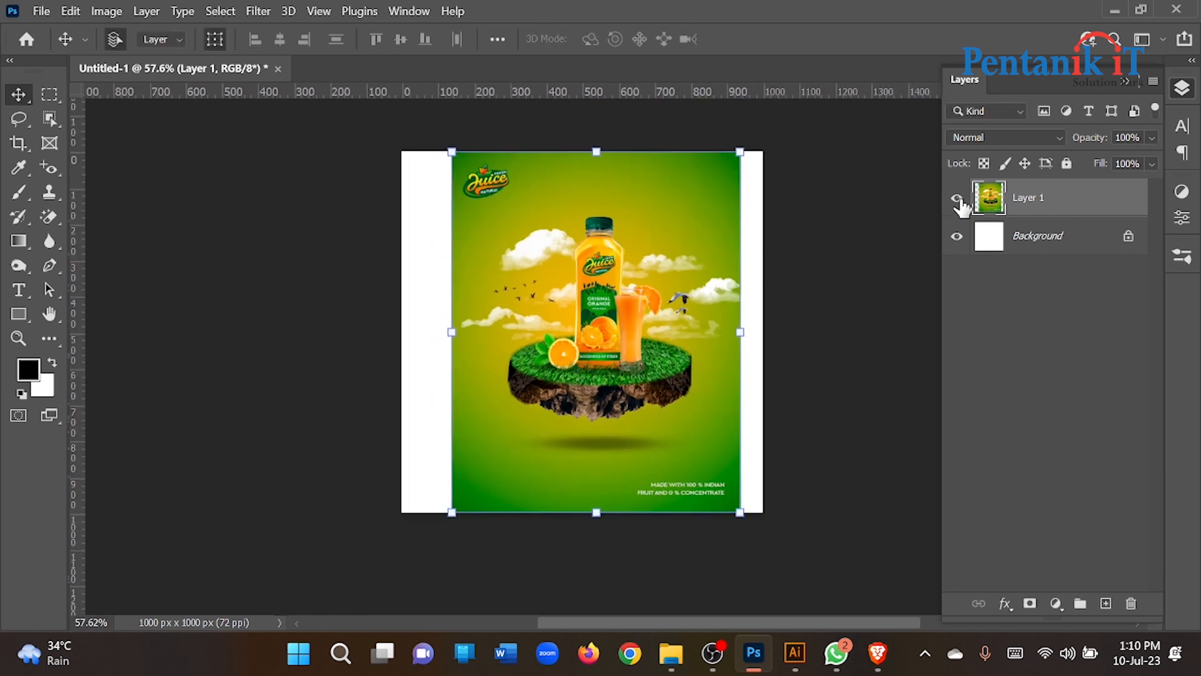
- Hide the poster layer, create a black 1000 x 1000 px rectangle, and align it to cover the whole canvas
click(957, 199)
click(18, 313)
click(488, 141)
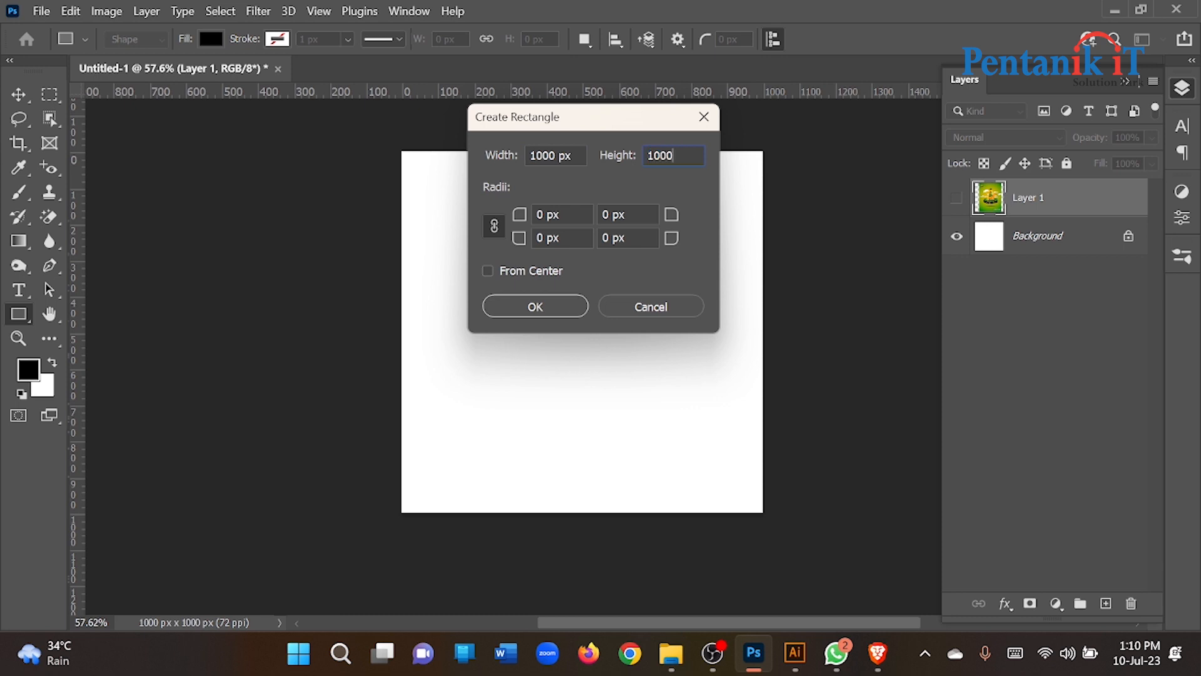
key(Return)
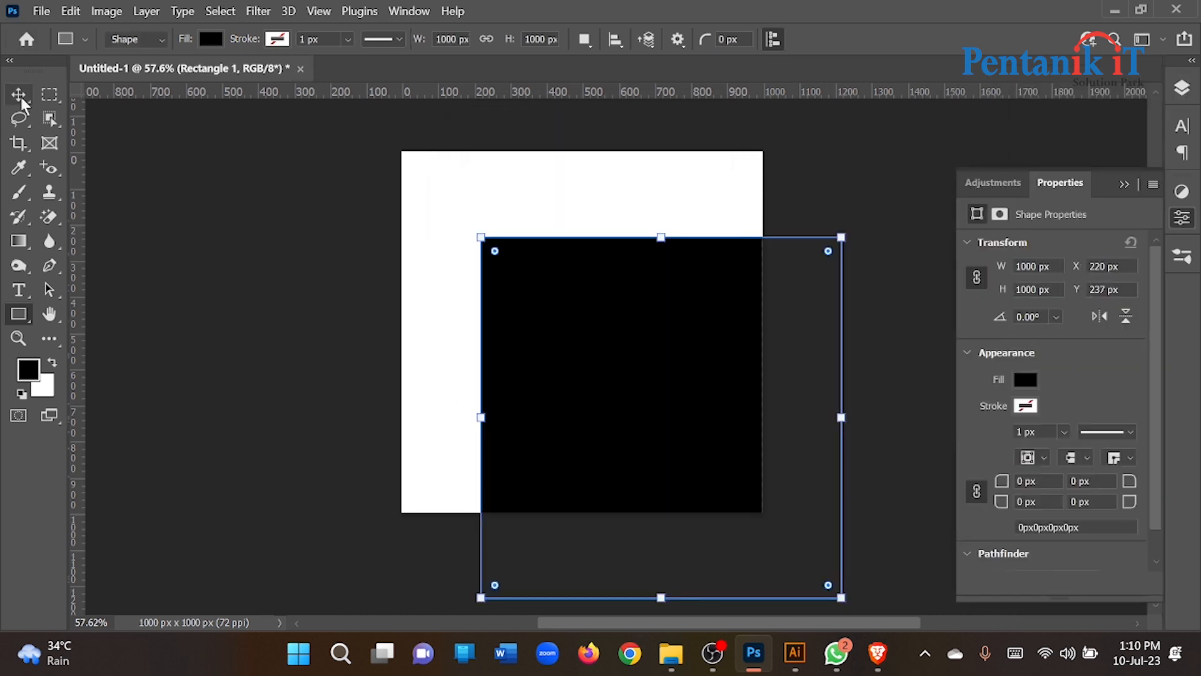
key(v)
drag(724, 362, 657, 276)
click(1183, 91)
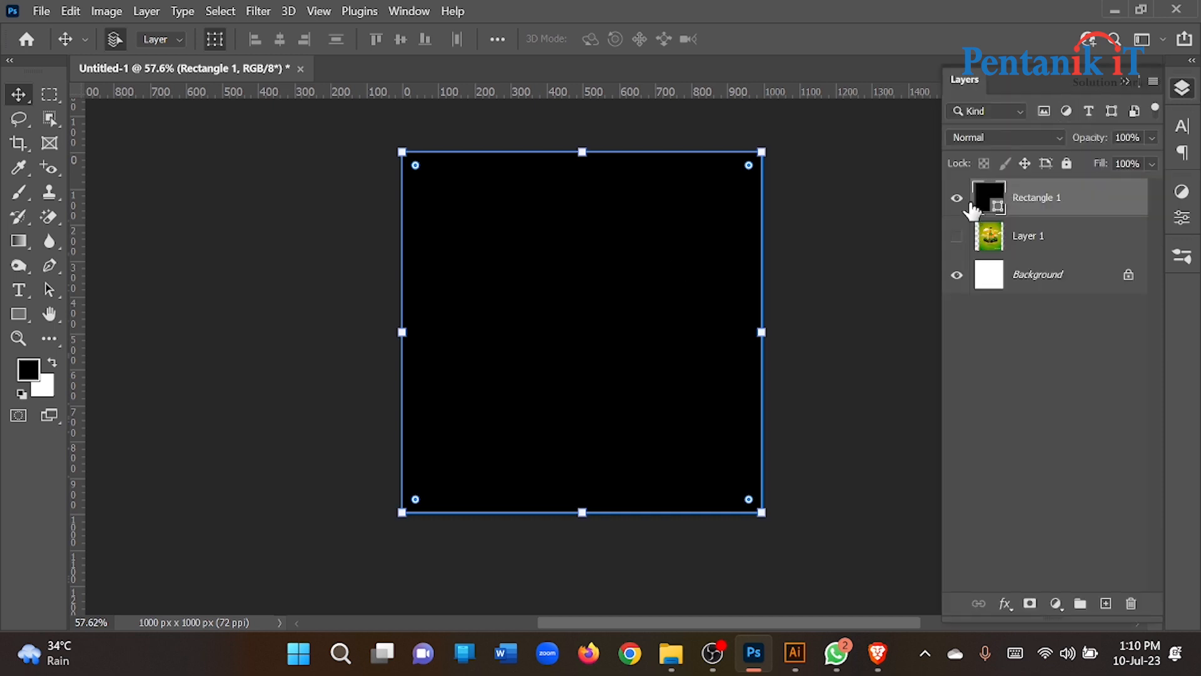
- Move Layer 1 above Rectangle 1, lock it completely, and make it visible again
drag(1036, 241, 1034, 197)
click(1066, 163)
click(957, 197)
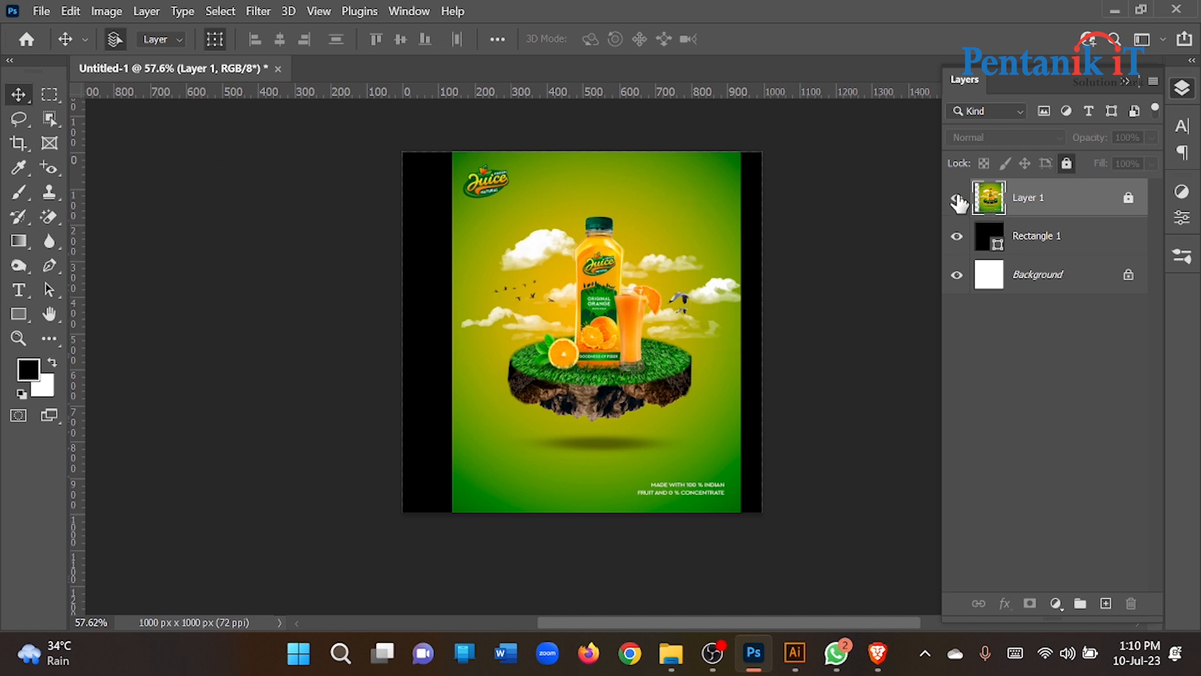
- Add a Gradient Overlay layer style to Rectangle 1
click(18, 168)
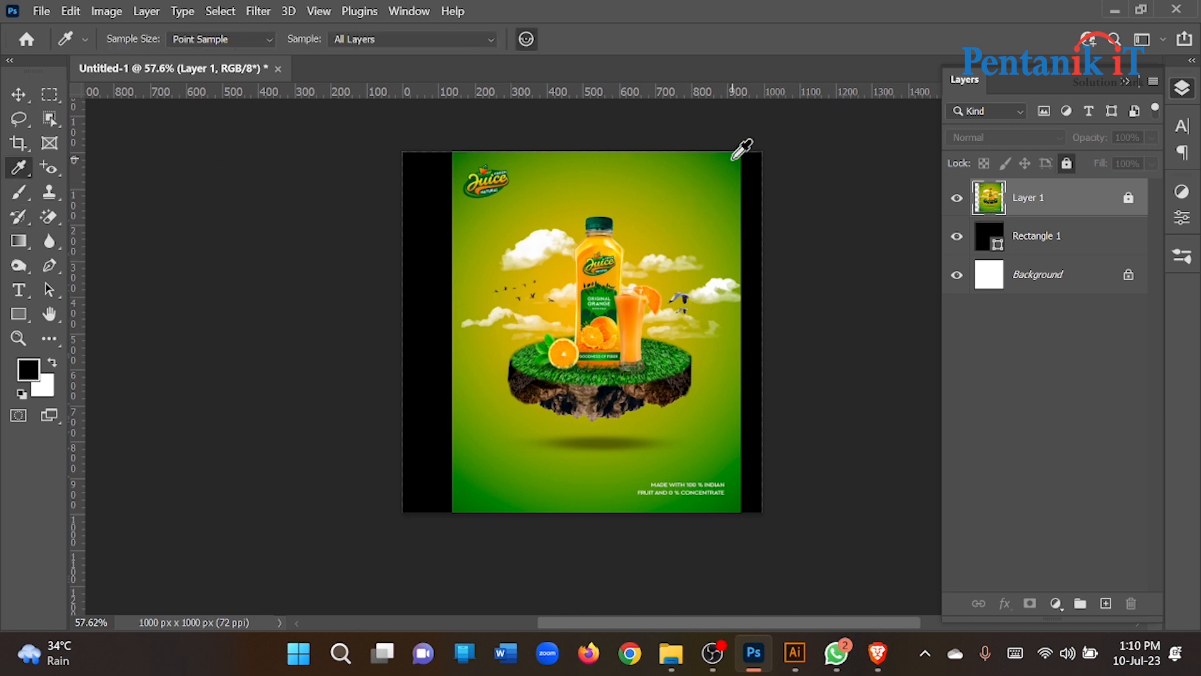
click(1027, 244)
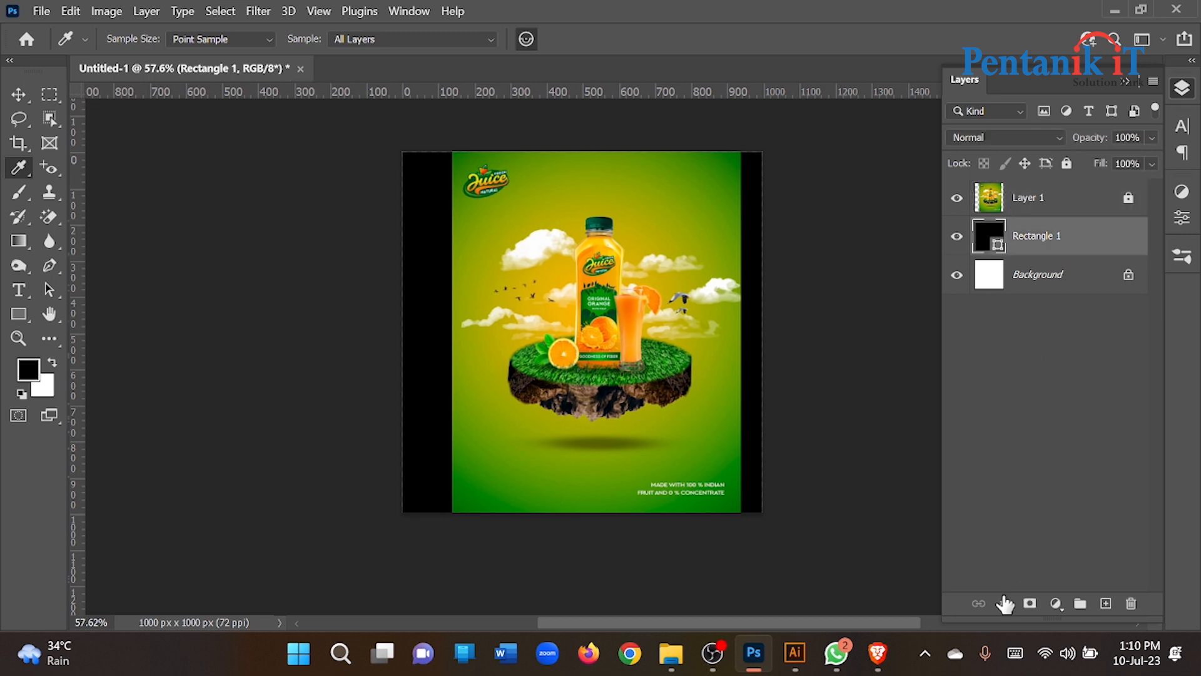
click(1005, 603)
click(1051, 550)
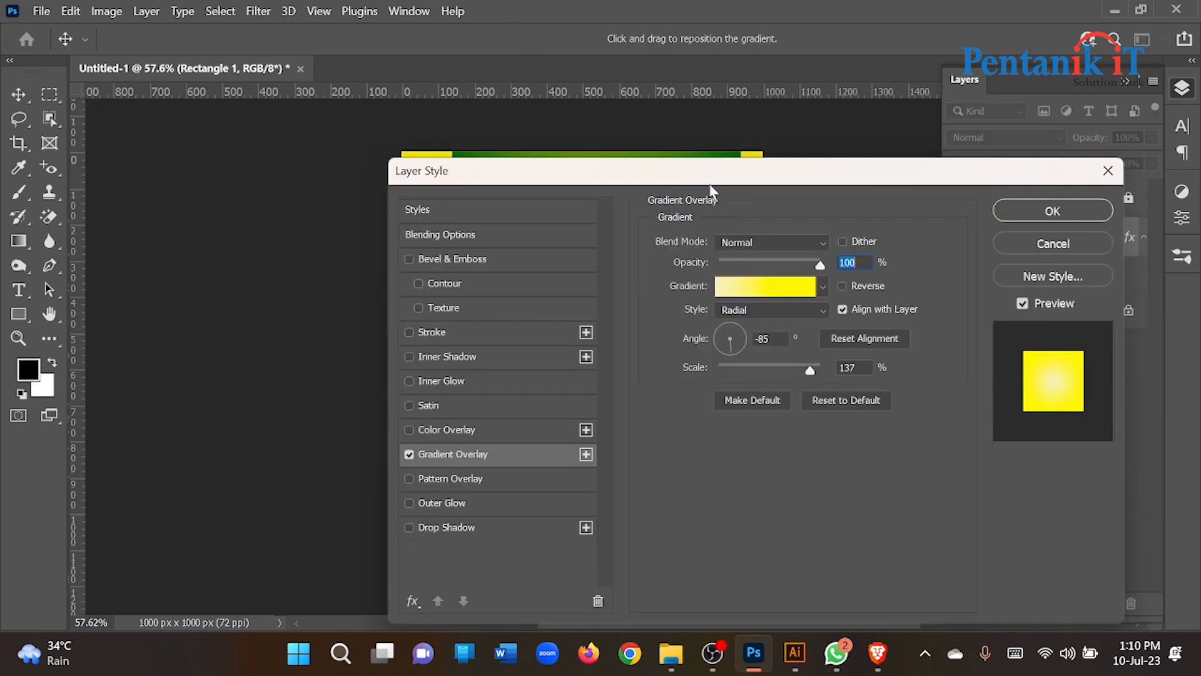
- Edit the overlay gradient, moving the yellow stop to the far end and recoloring it with dark green sampled from the poster's top-left corner
drag(712, 168, 1080, 127)
click(1124, 248)
drag(1021, 410, 1115, 412)
double_click(1113, 409)
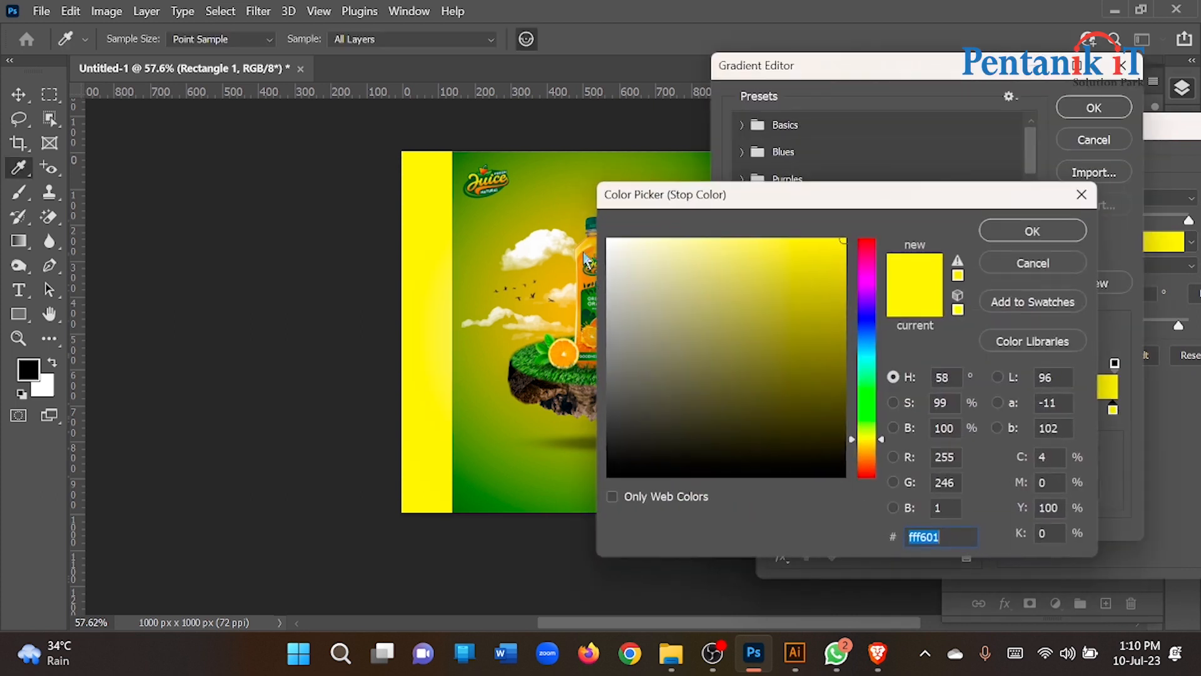
click(466, 155)
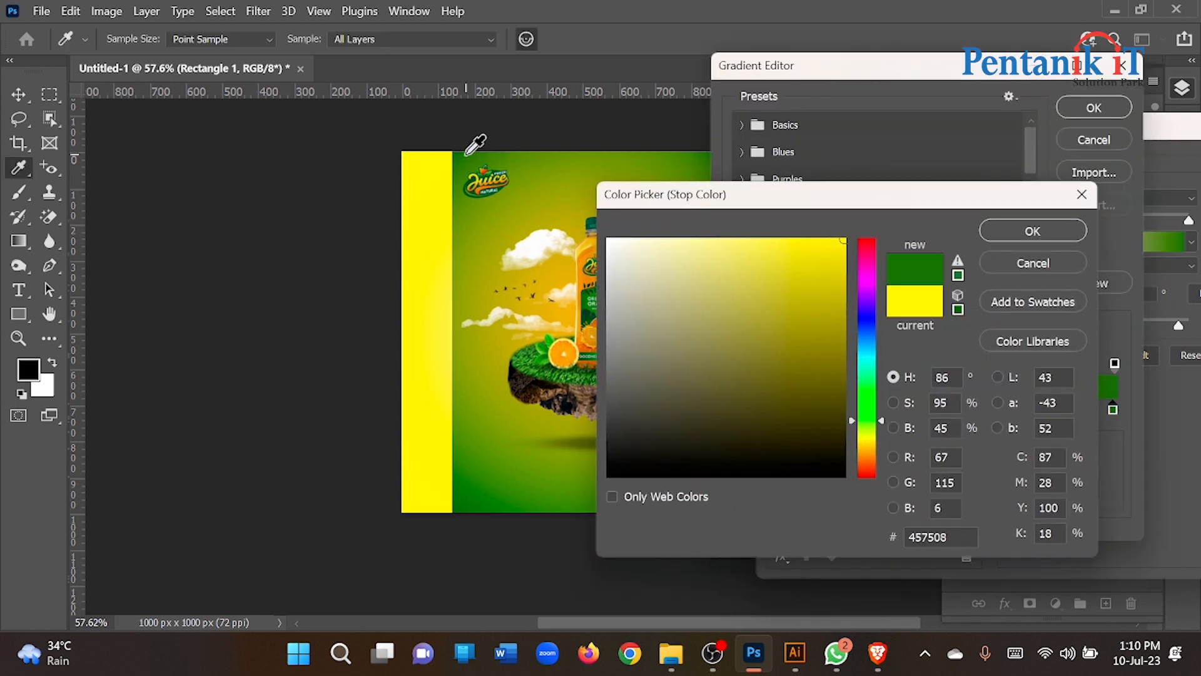
click(1014, 233)
- Set the gradient's starting stop to a golden yellow sampled from the poster just beside the bottle, and accept the gradient
click(737, 410)
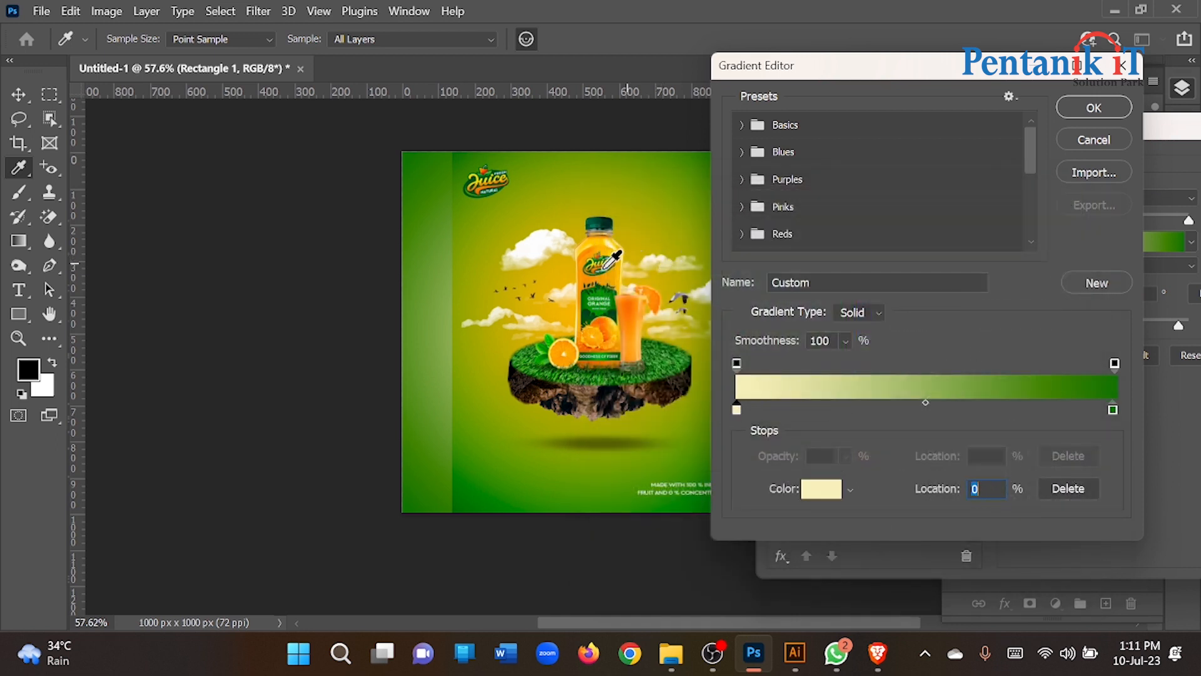
click(566, 273)
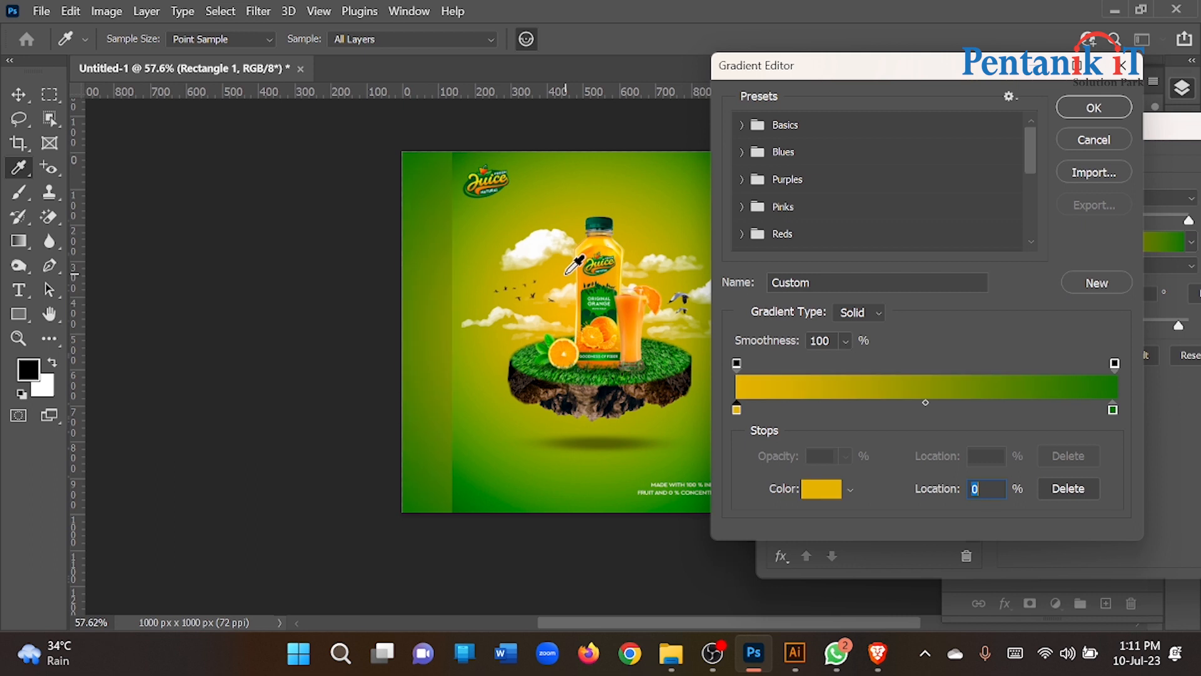
click(1094, 107)
- Set the gradient overlay's style to Radial and apply the layer style to Rectangle 1
click(1122, 264)
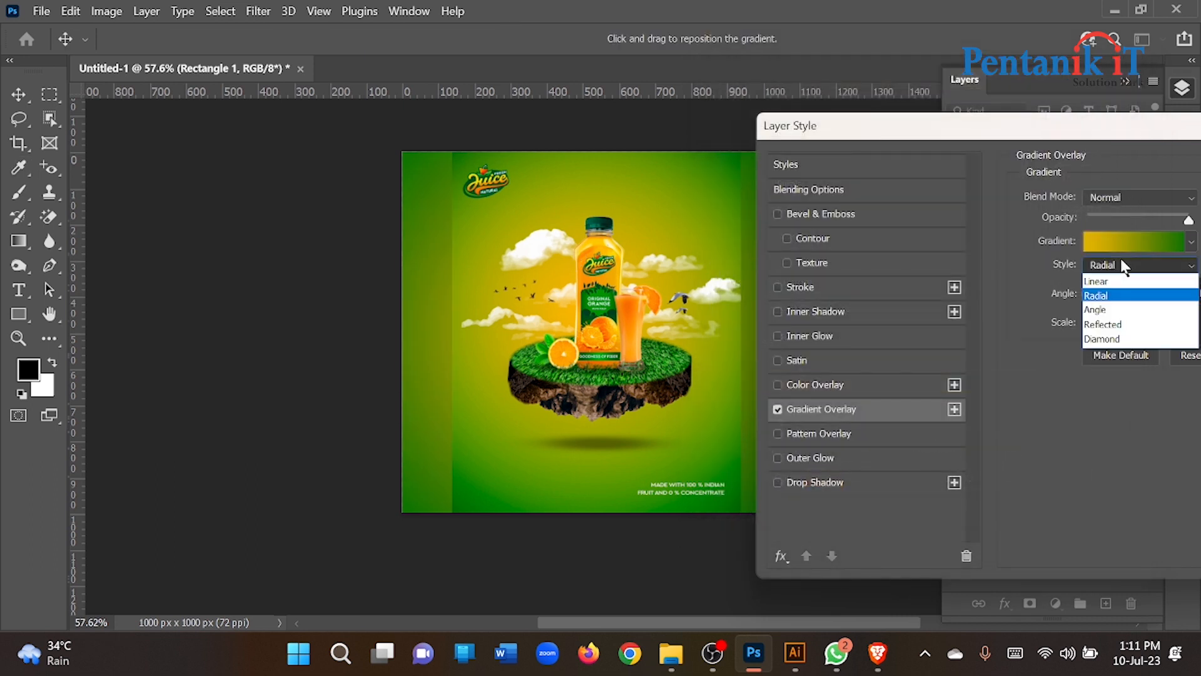
click(1108, 295)
drag(989, 122, 732, 165)
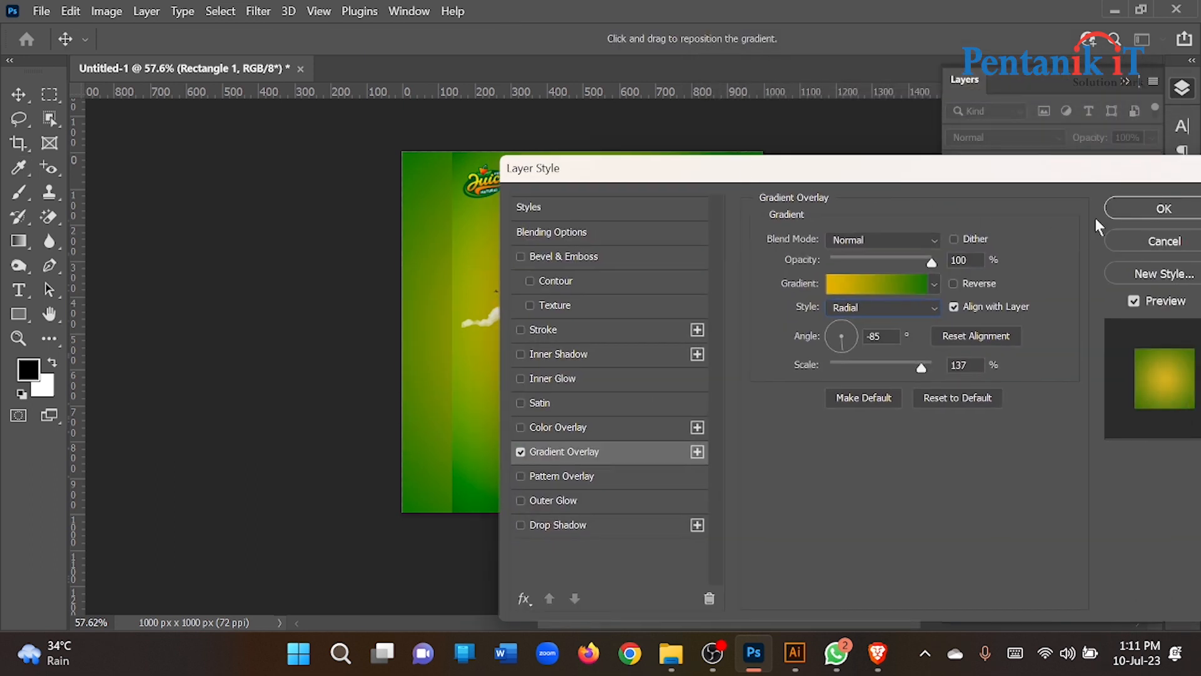
click(1118, 212)
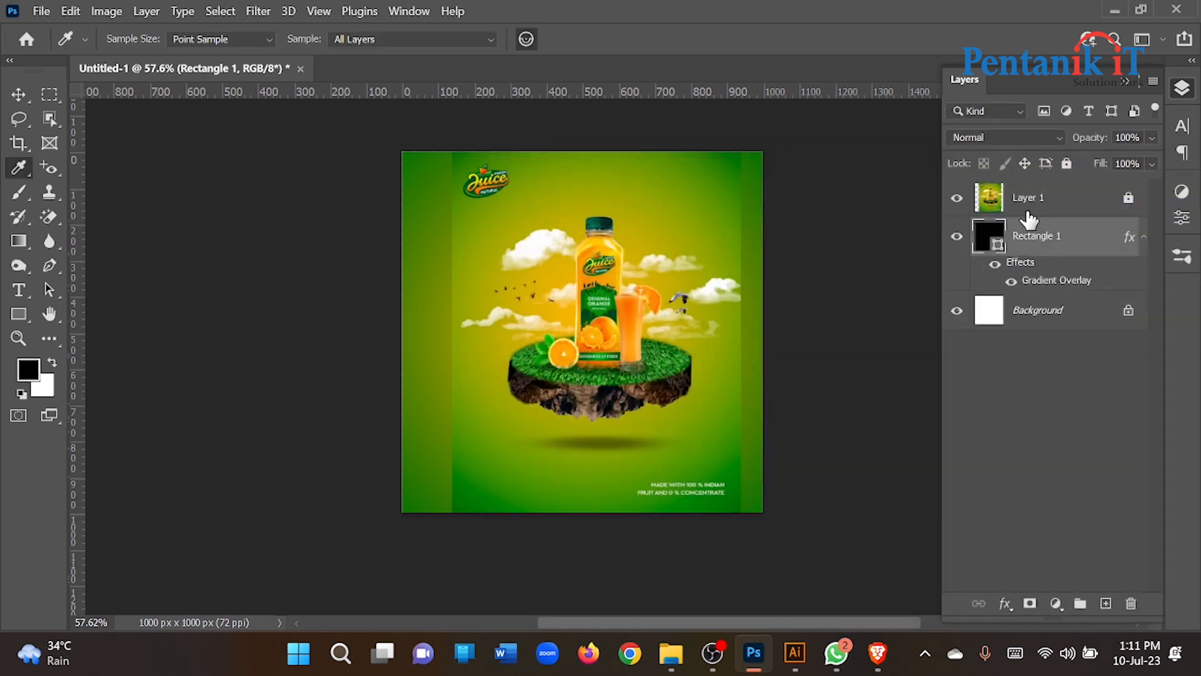
- Toggle Layer 1's visibility to compare the radial gradient with the reference poster, leaving Layer 1 hidden
click(957, 199)
click(956, 199)
click(956, 199)
click(991, 201)
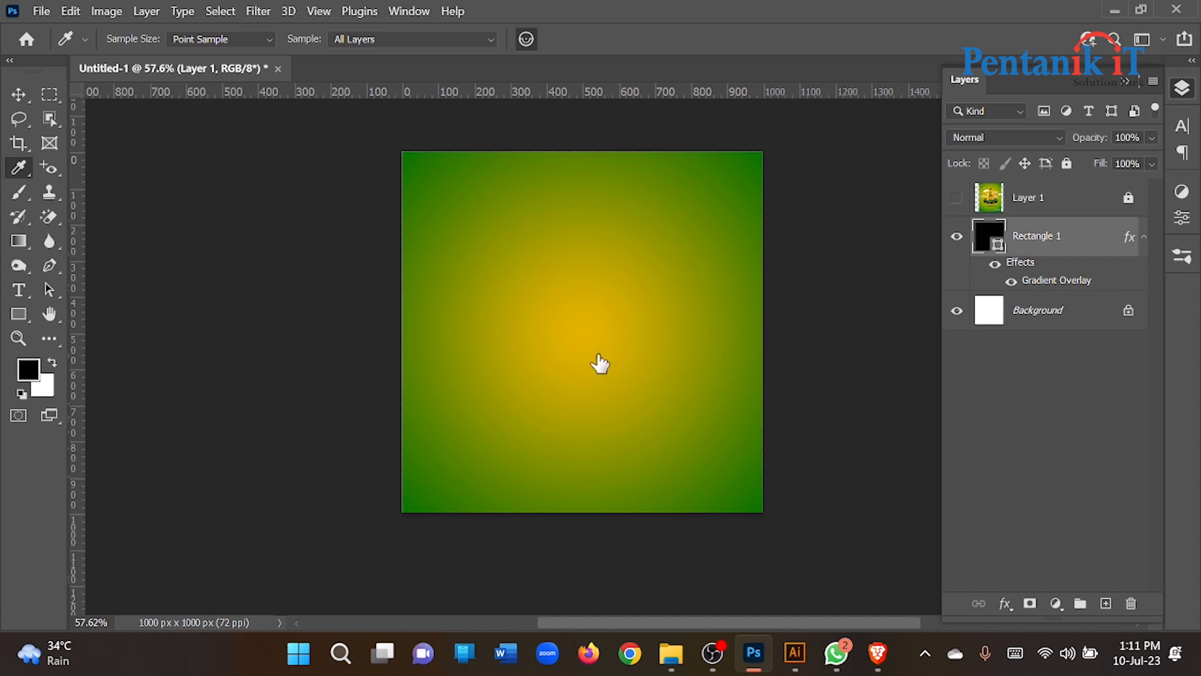
- Recolor the starting stop of Rectangle 1's overlay gradient to the brighter yellow f1c20c and apply the layer style
double_click(1056, 279)
click(832, 279)
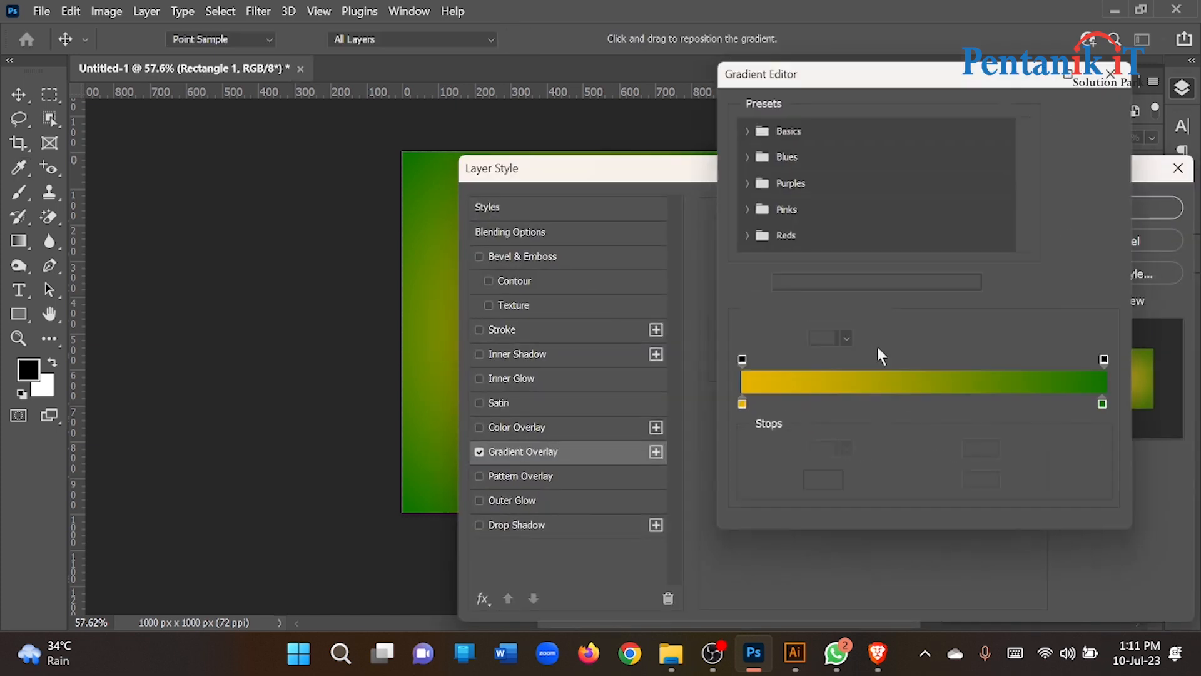
double_click(736, 409)
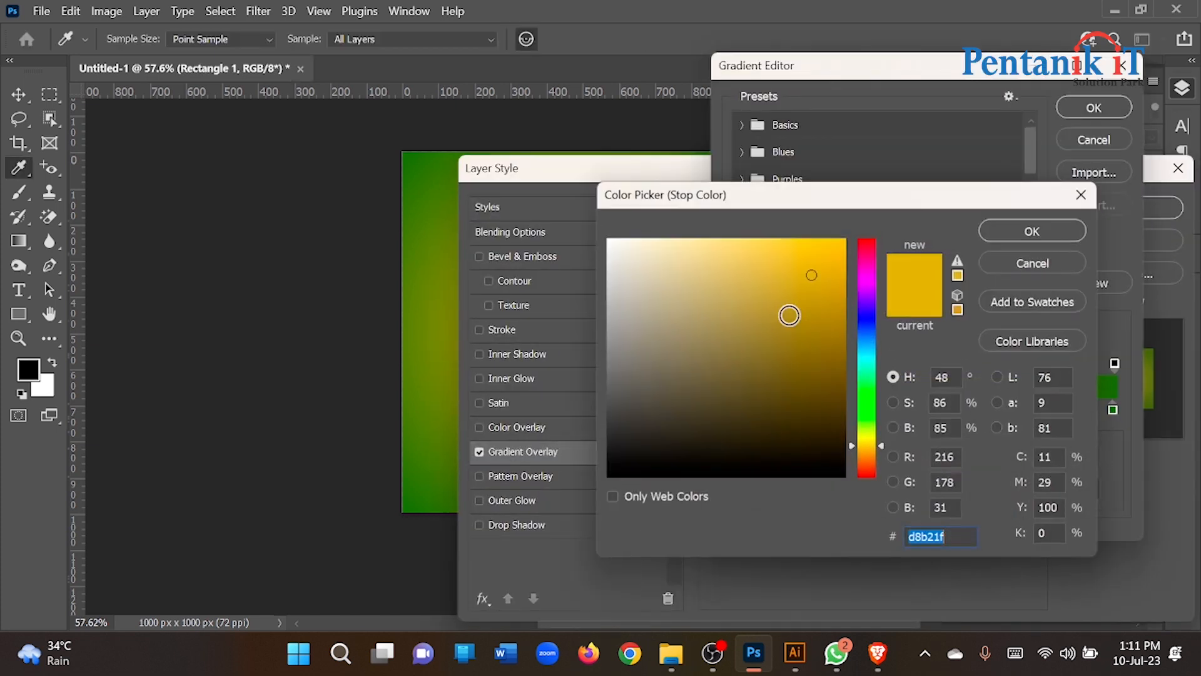
click(835, 253)
click(1033, 230)
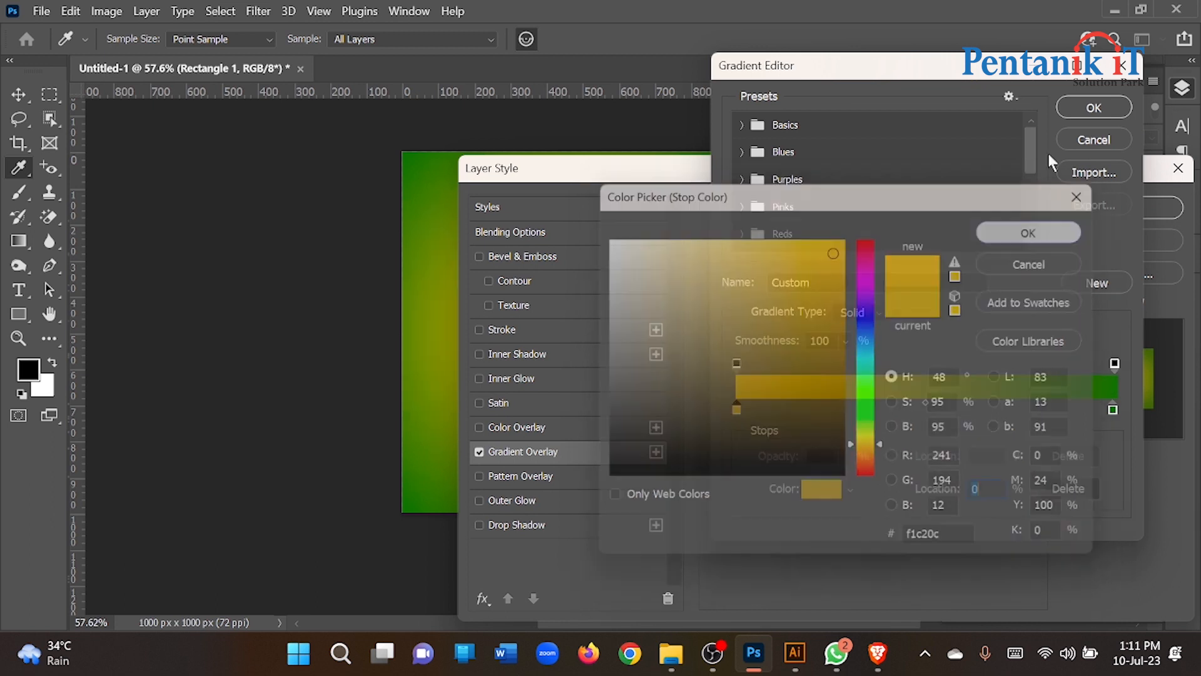
click(1093, 108)
click(1122, 208)
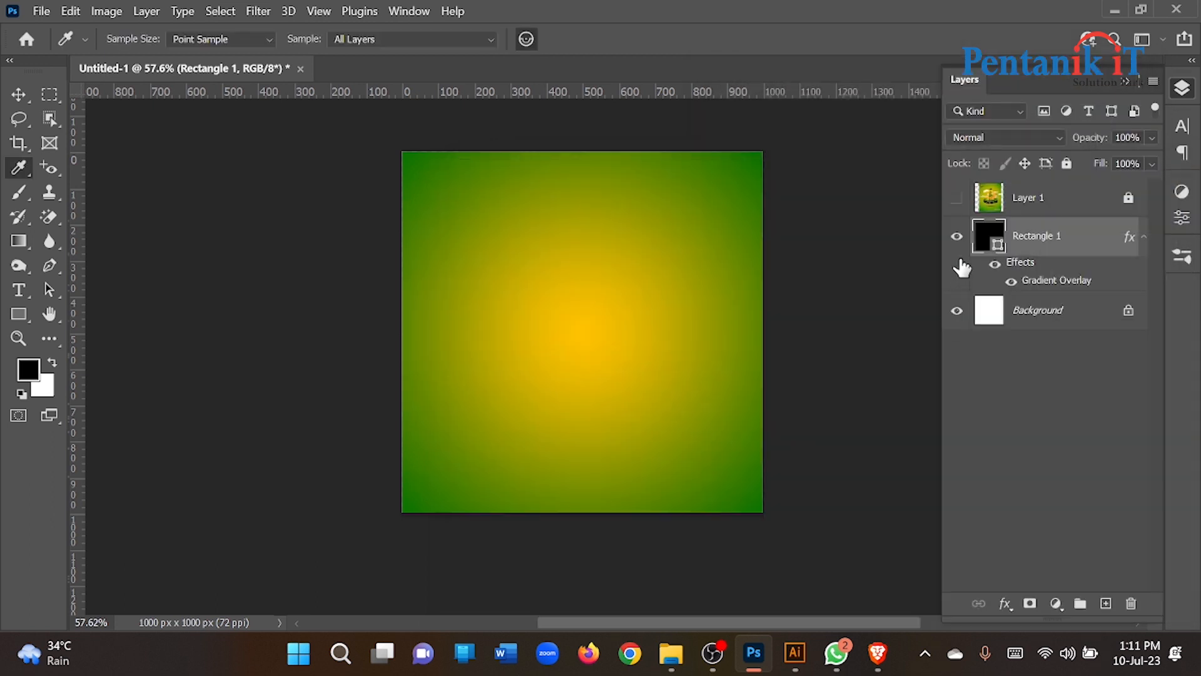
- Compare the brighter gradient with the reference by toggling Layer 1, leave it hidden, and deselect all layers with the Move tool
click(957, 197)
click(957, 198)
click(957, 198)
click(958, 197)
click(19, 94)
click(822, 272)
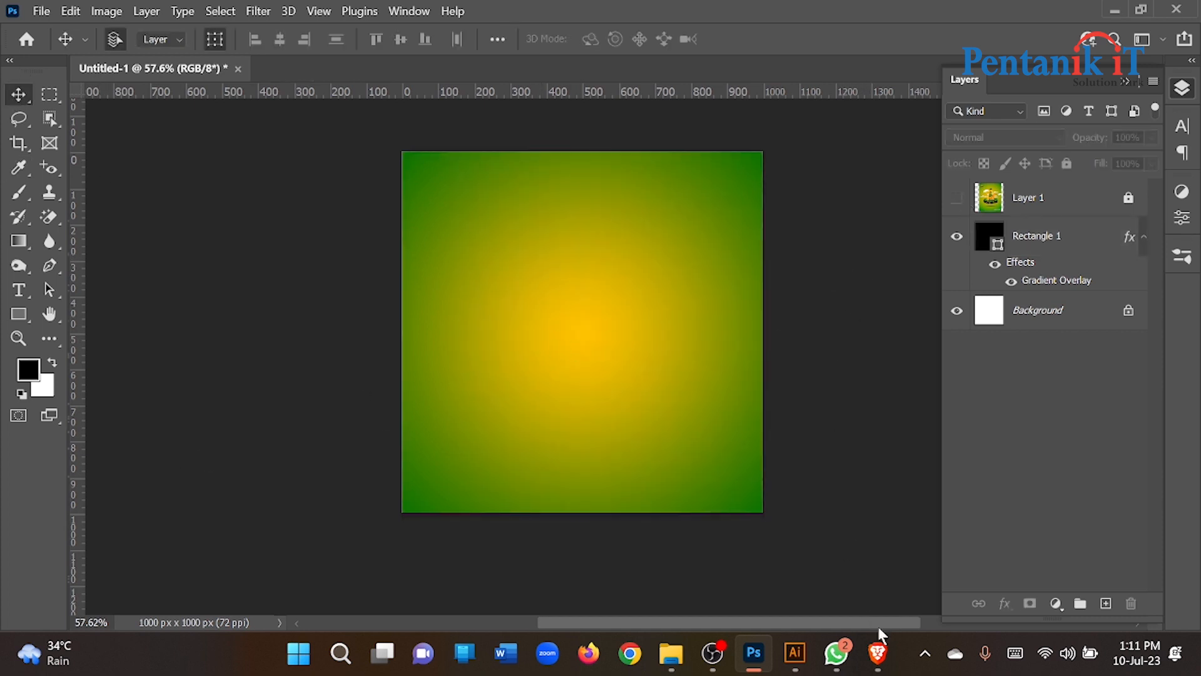
- Switch to the Brave browser and search Google Images for "floating island png" in a new tab
click(878, 653)
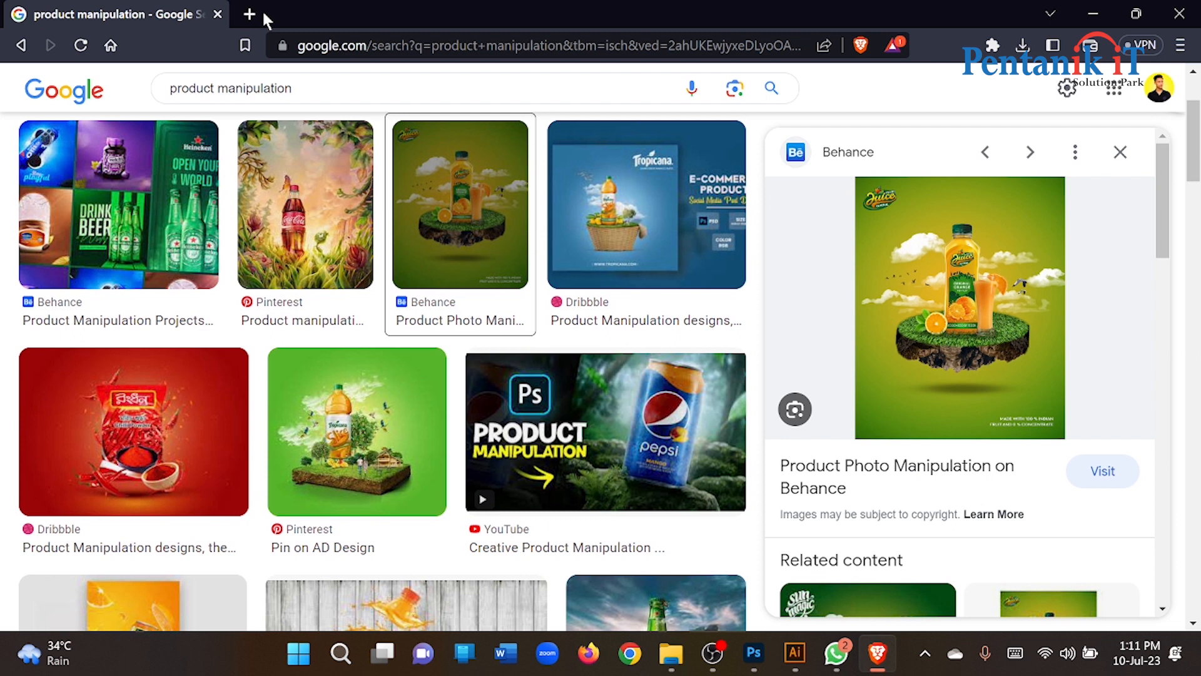
click(250, 14)
click(50, 303)
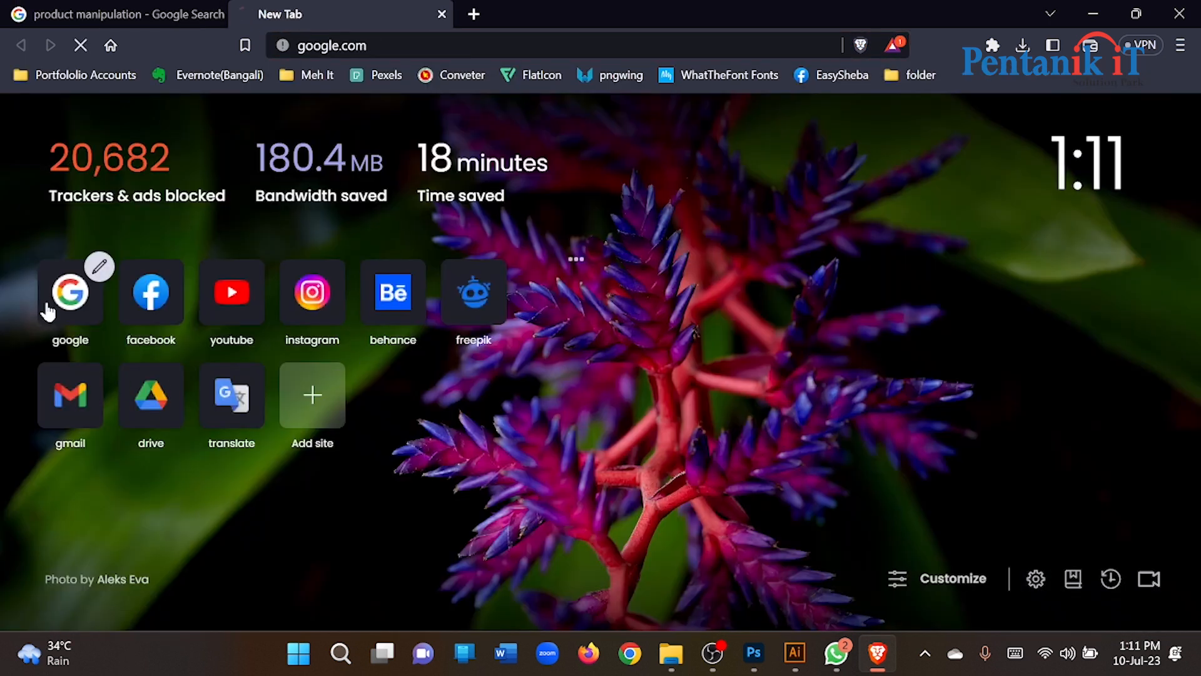
text(floting)
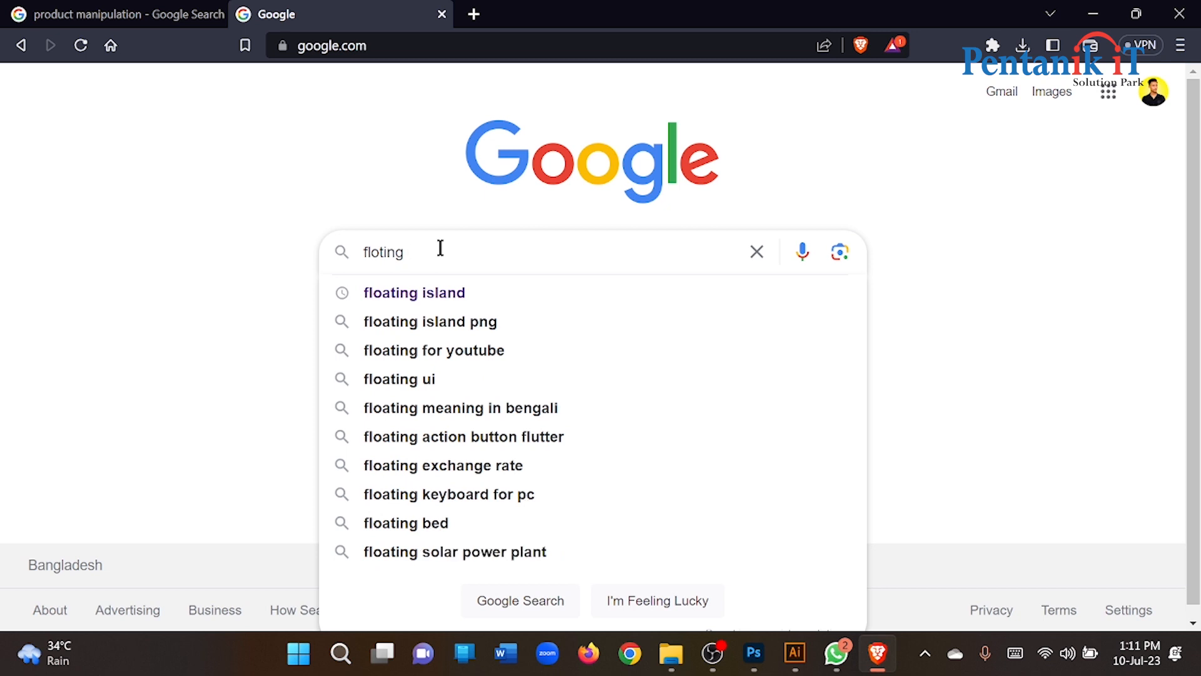
key(Down)
key(Down)
key(Return)
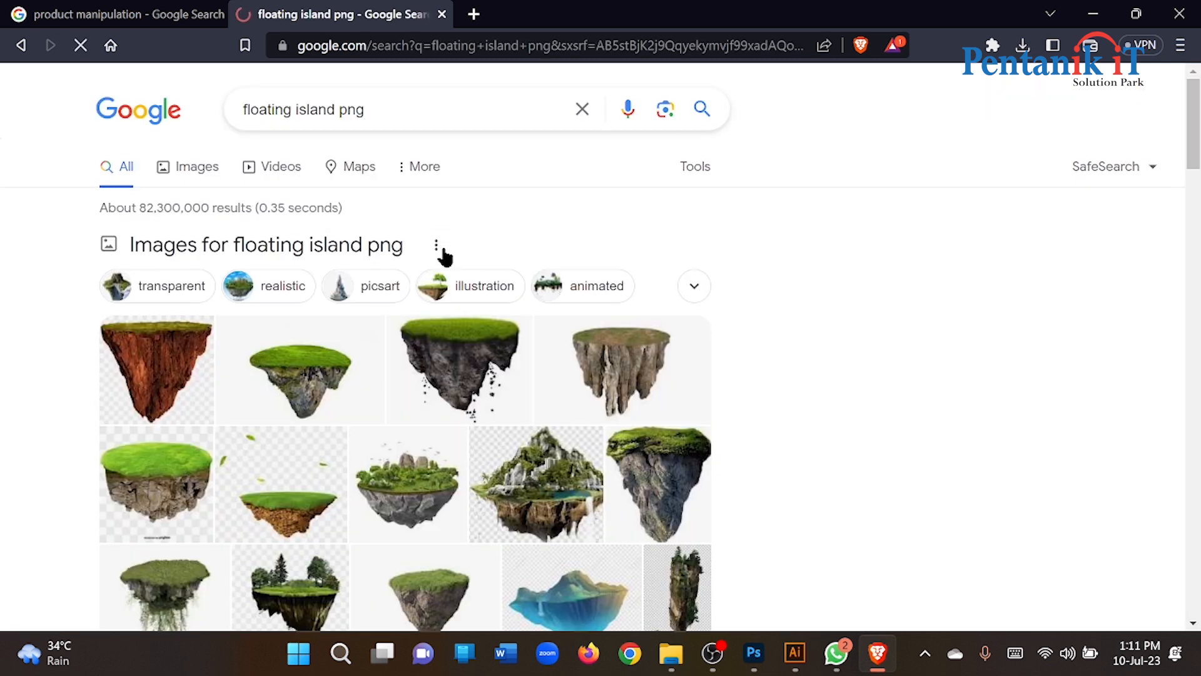
click(197, 163)
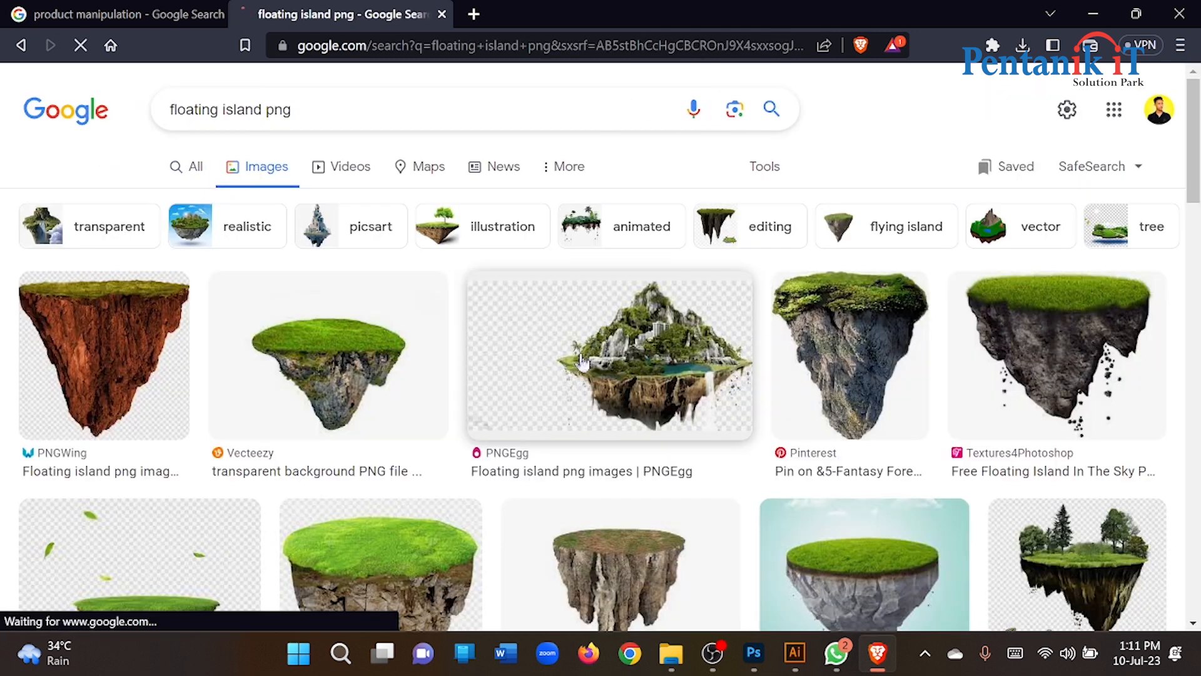
- Preview the Freepik grass-topped rock island from the image results and look through its related images
scroll(603, 343, down, 2)
scroll(909, 458, down, 2)
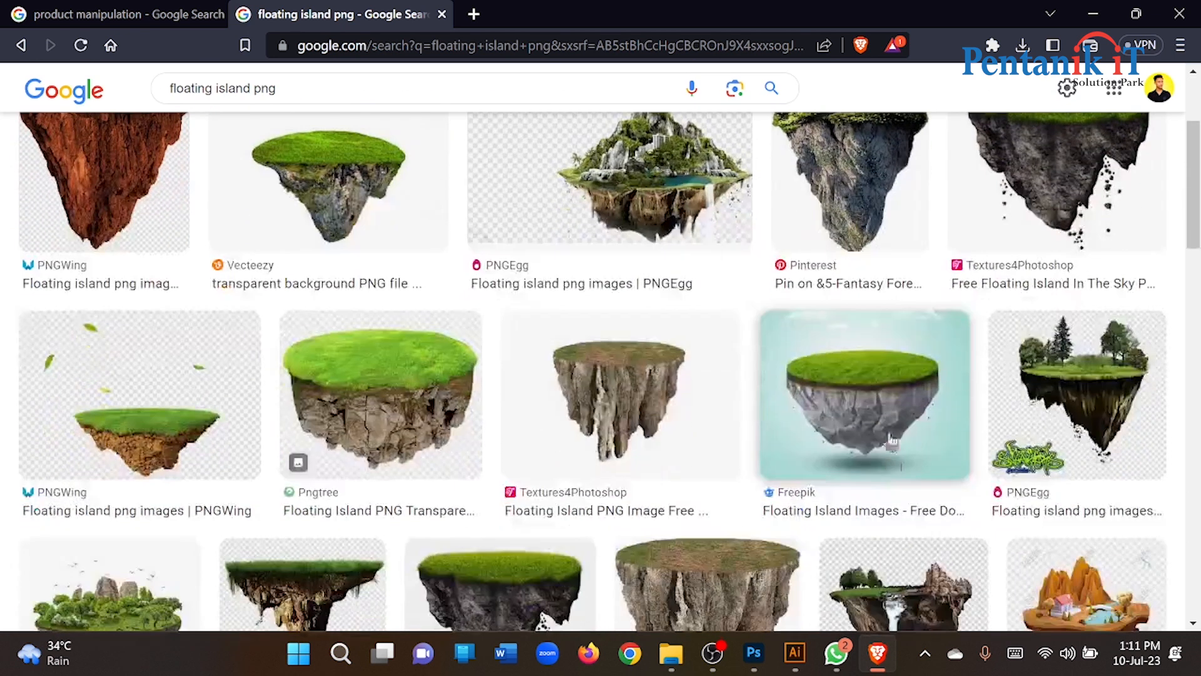
click(876, 407)
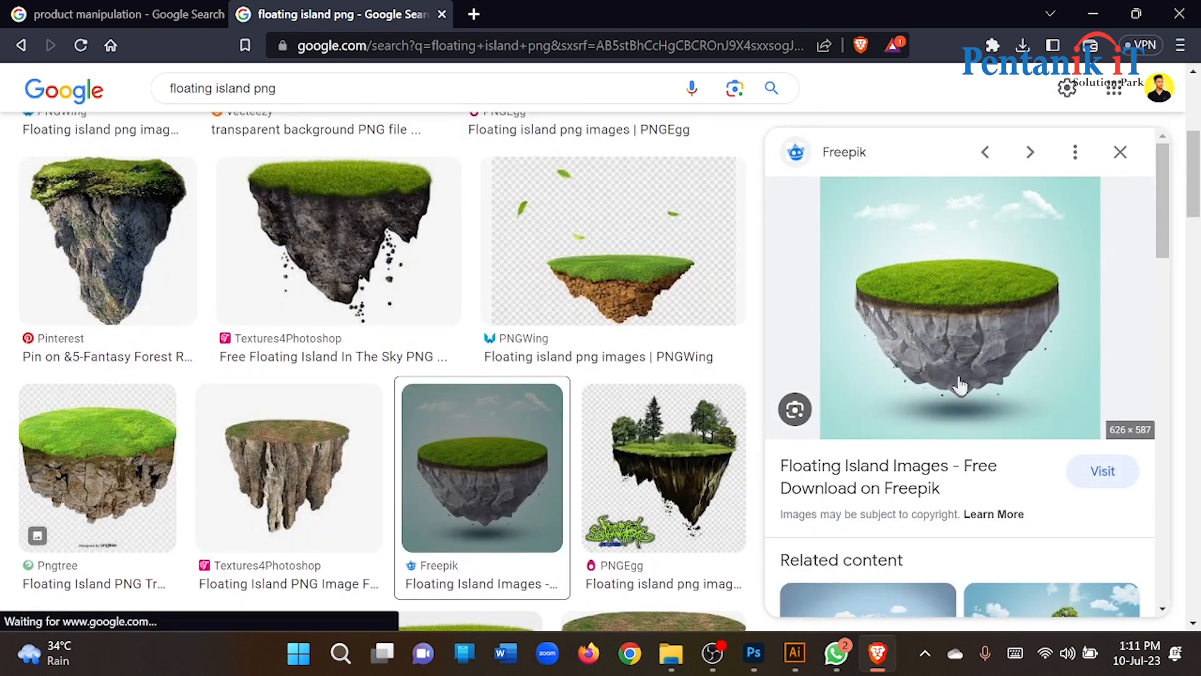
scroll(939, 321, down, 4)
scroll(947, 323, down, 1)
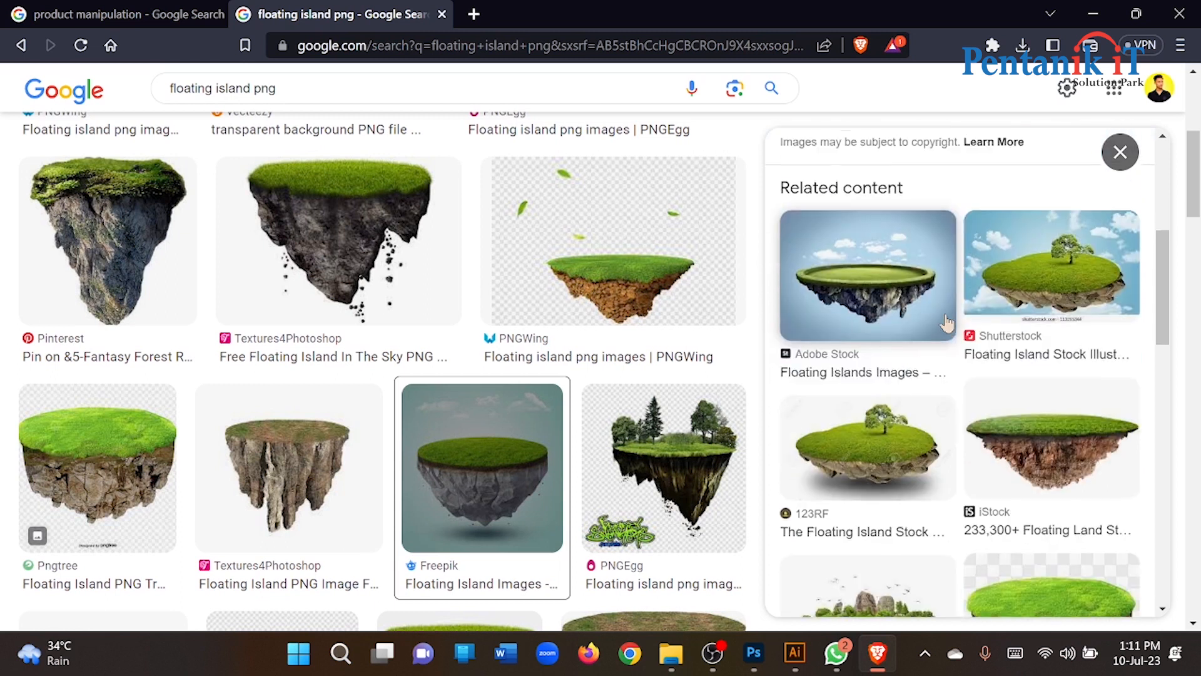
scroll(945, 321, down, 3)
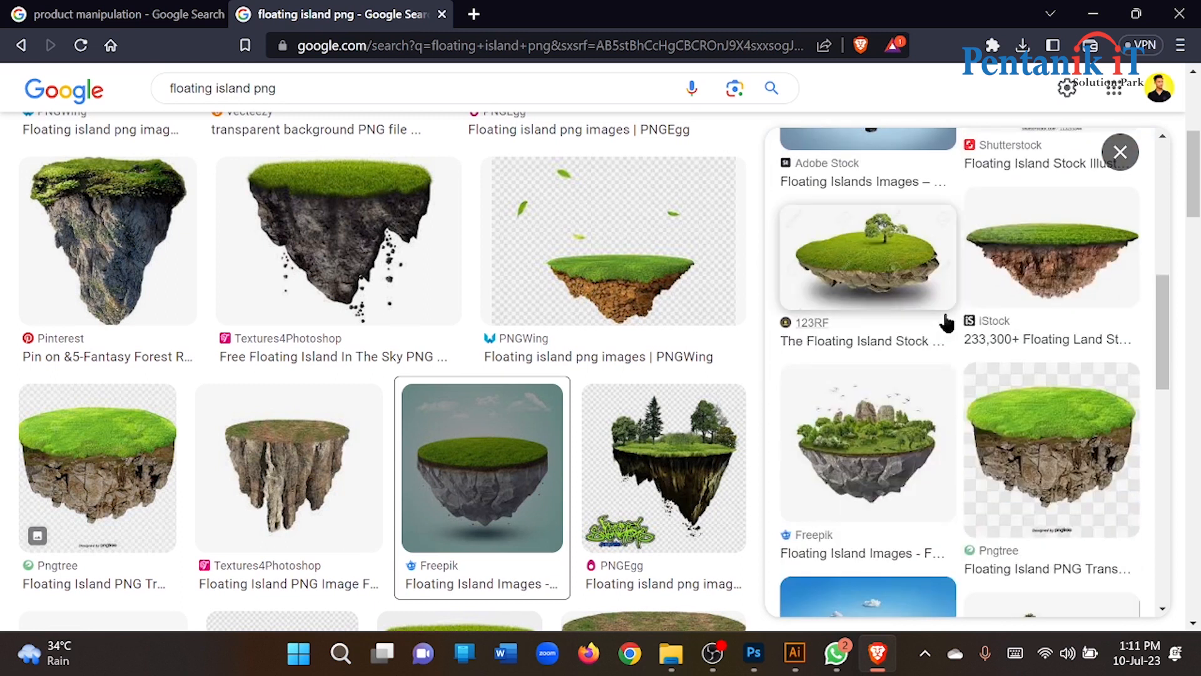
scroll(953, 309, up, 8)
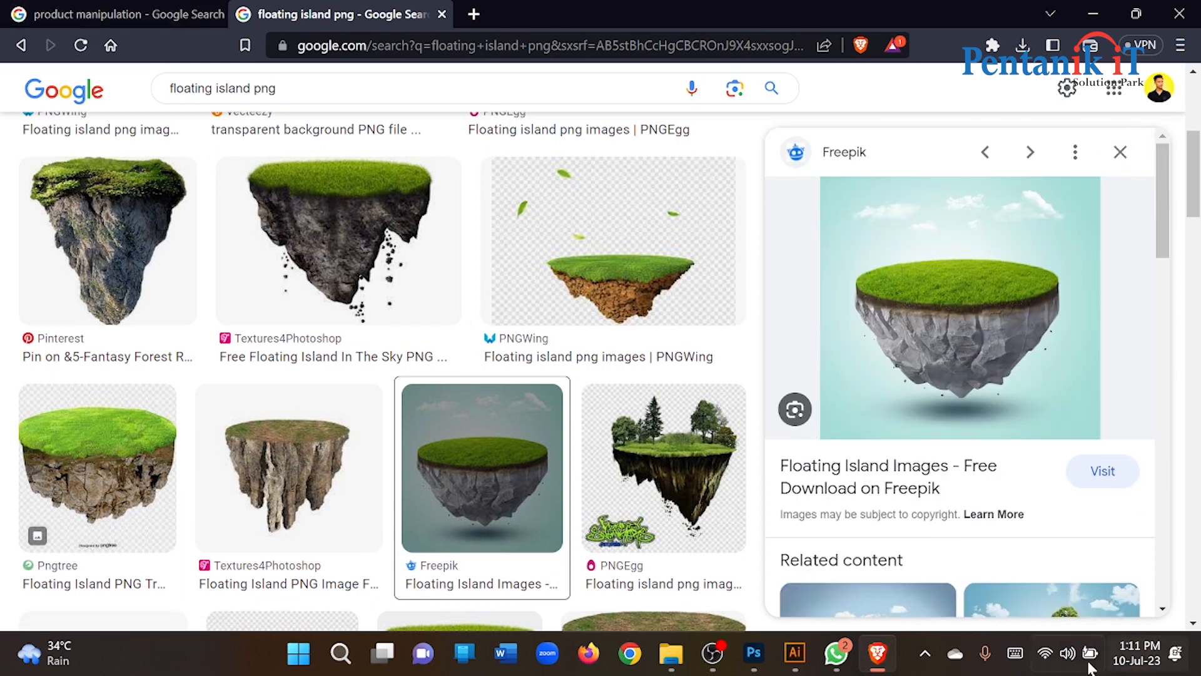
- Switch to Photoshop, briefly show Layer 1 to check the reference poster's island, and return to the browser
click(754, 653)
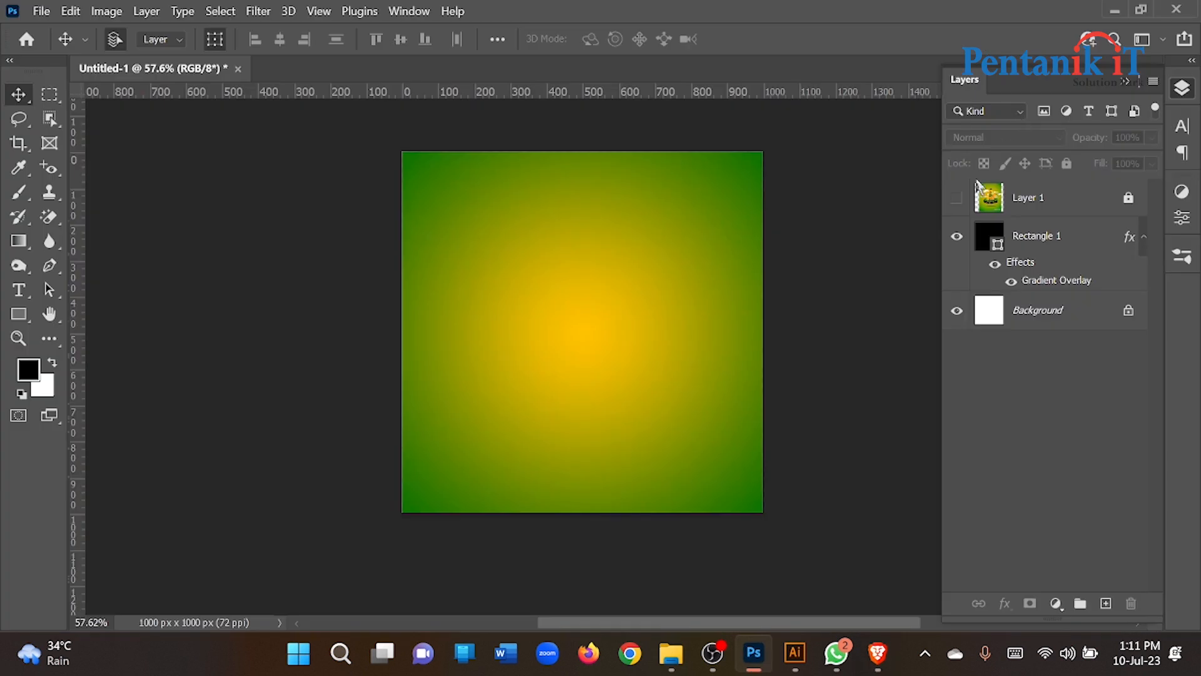
click(954, 199)
click(952, 201)
click(795, 653)
click(867, 654)
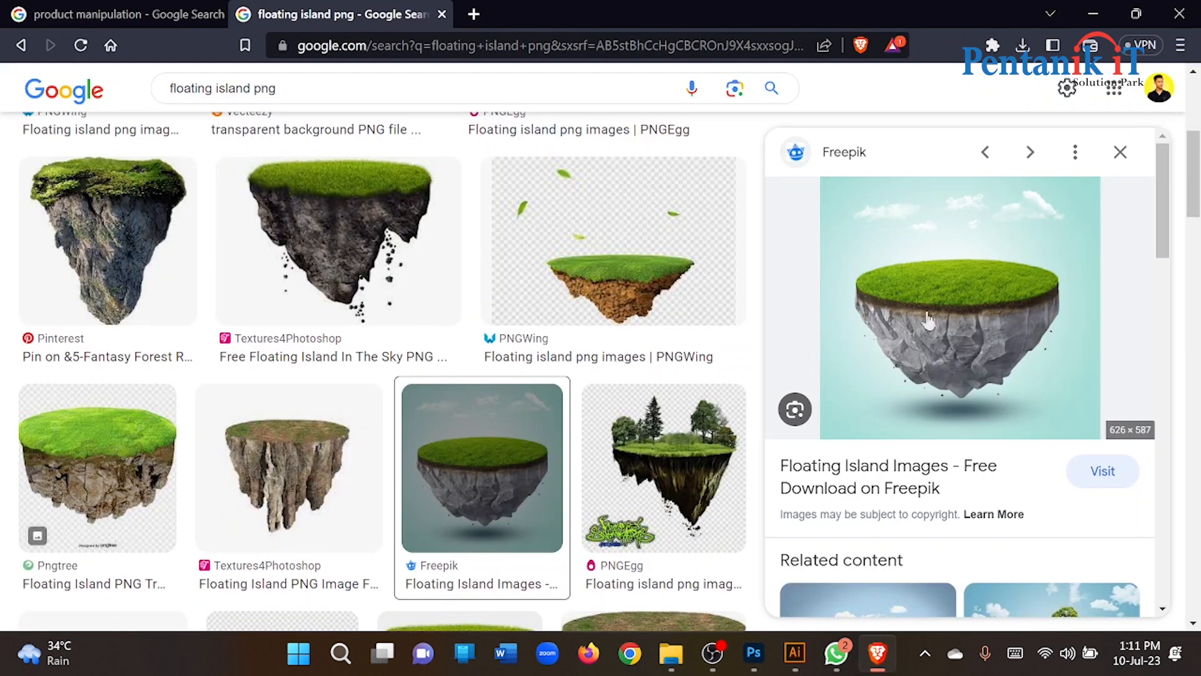
- Open the previewed island's Freepik page in a new tab and look through more of the Google image results
scroll(954, 262, down, 3)
click(956, 259)
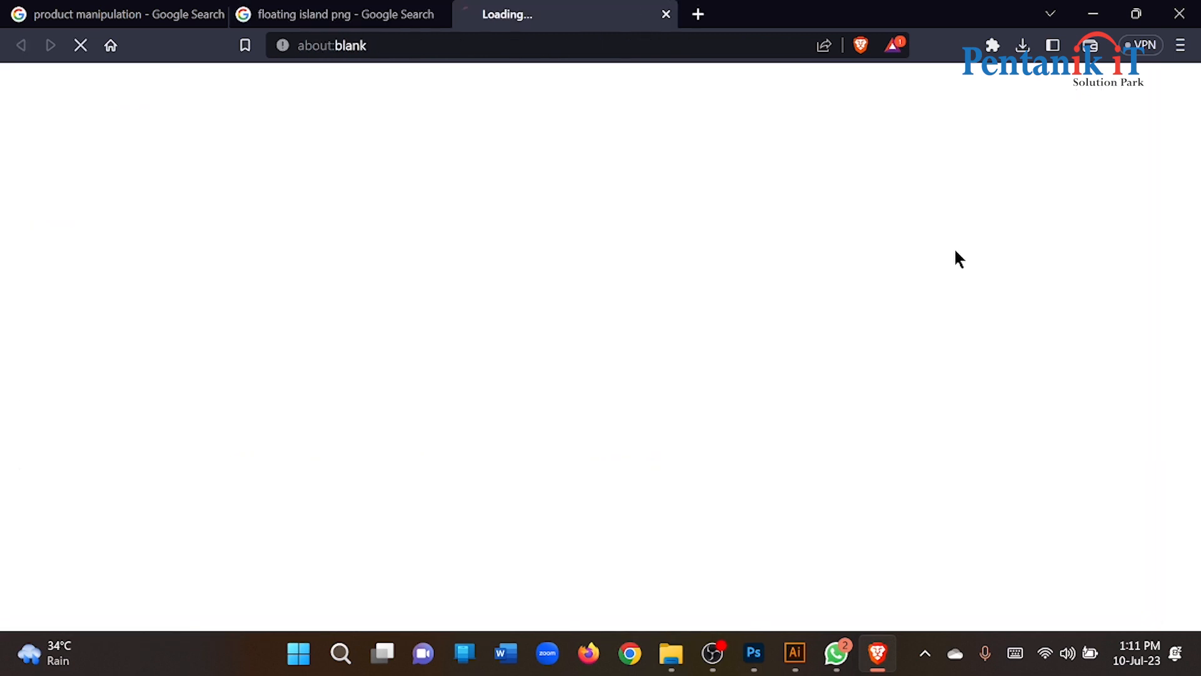
click(310, 13)
scroll(523, 375, down, 5)
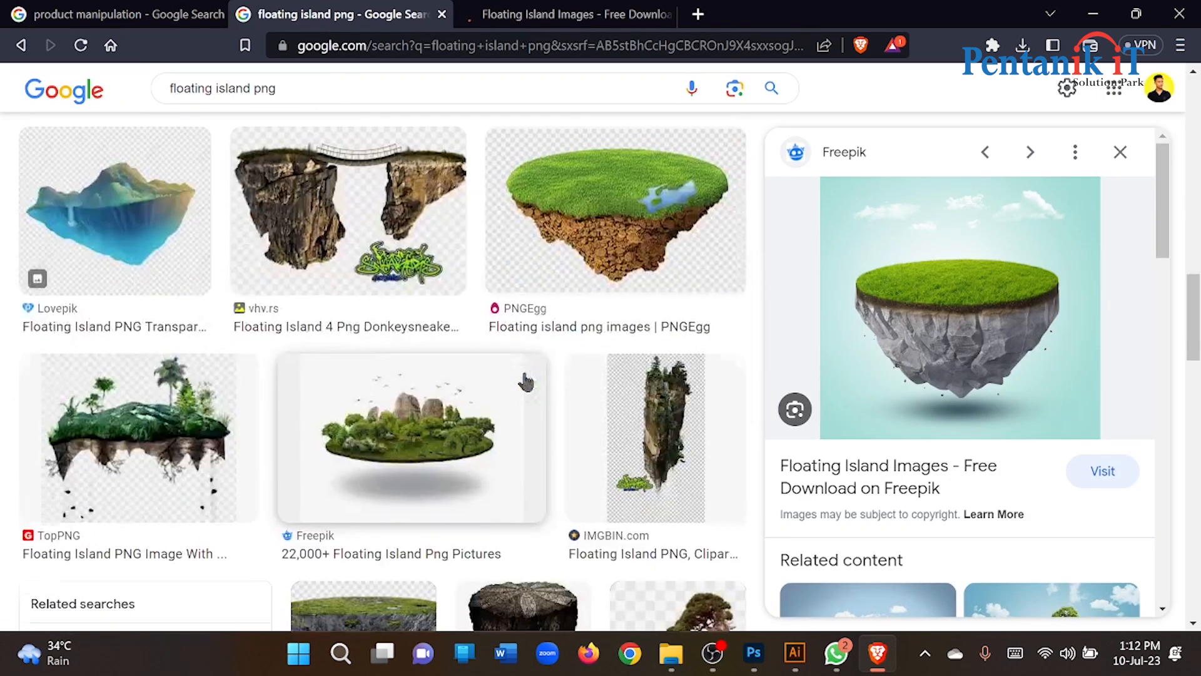
scroll(525, 381, down, 5)
scroll(525, 383, down, 1)
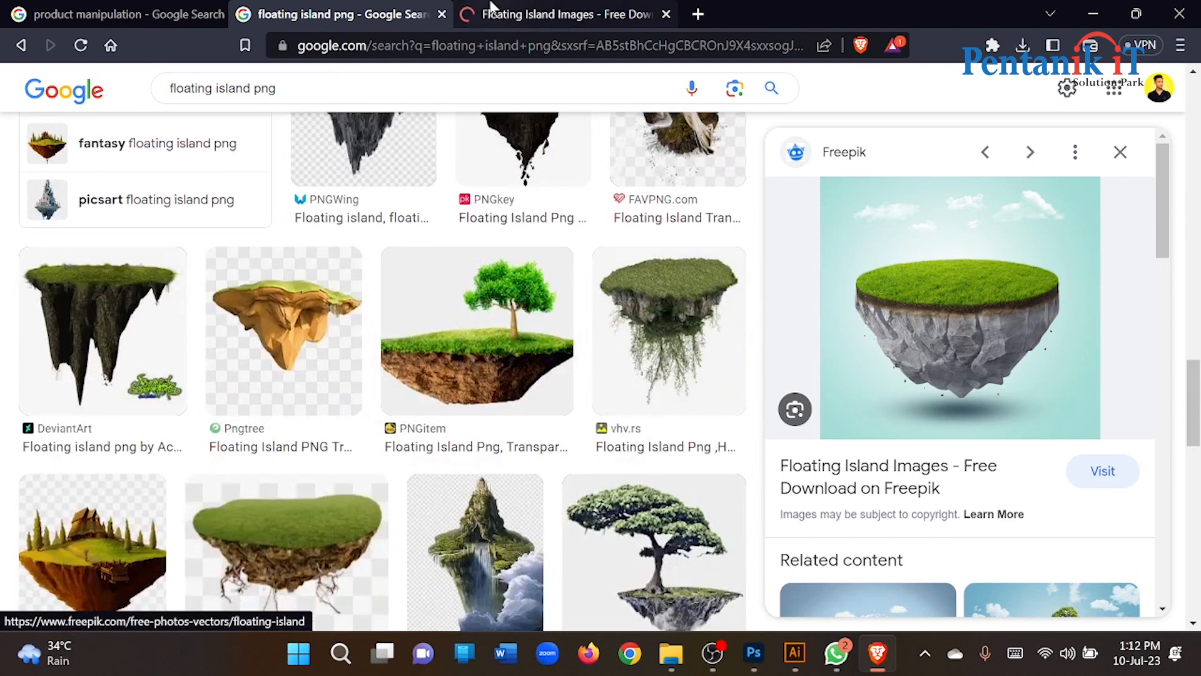
- Examine Freepik's floating island results for a suitable grass-topped island and return to the Google image results
click(496, 11)
scroll(537, 307, down, 3)
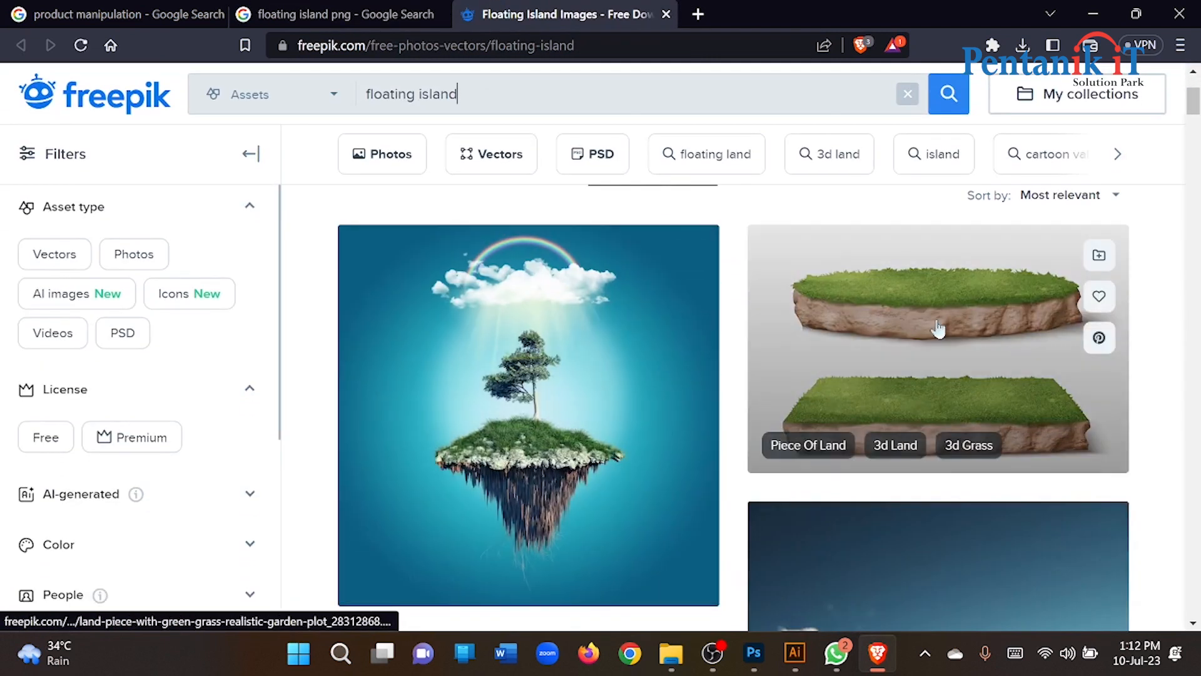
scroll(939, 327, down, 2)
scroll(471, 364, down, 5)
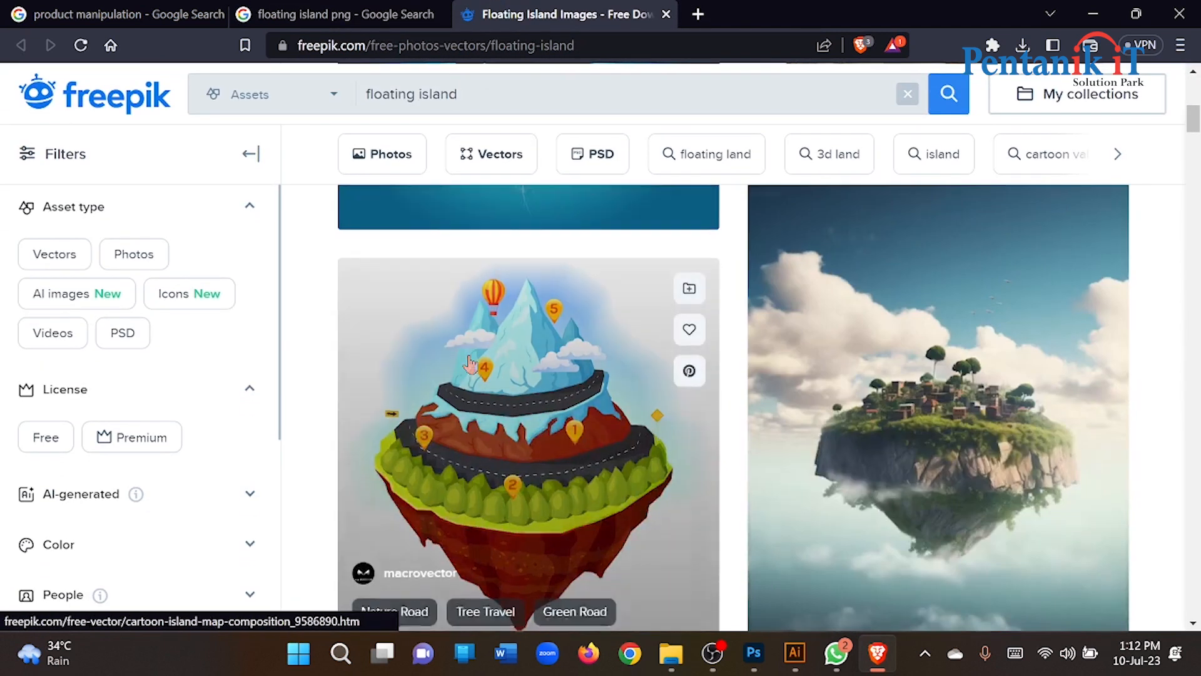
scroll(470, 363, down, 5)
scroll(470, 363, down, 8)
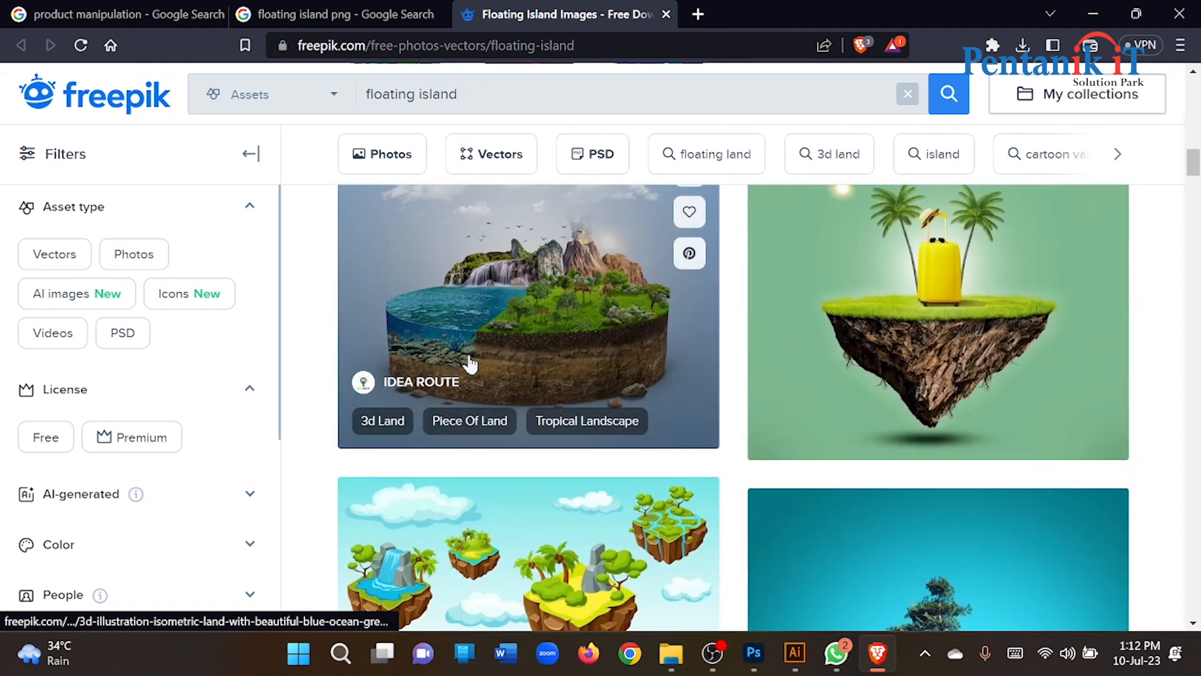
scroll(471, 364, down, 5)
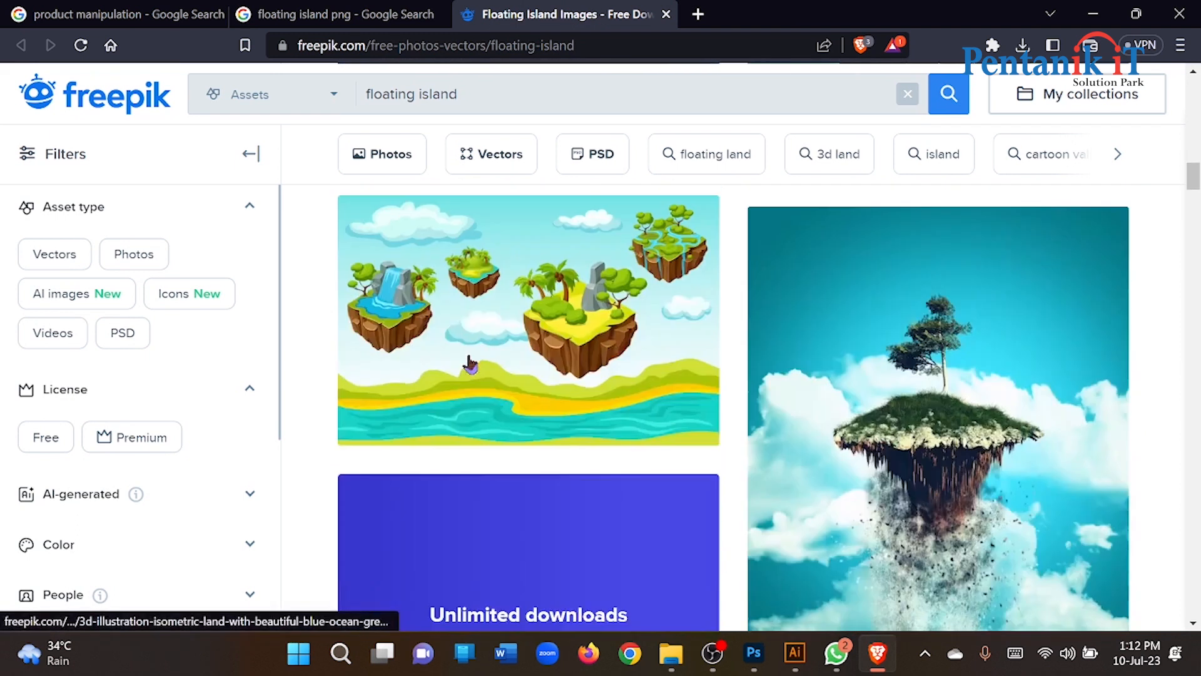
scroll(470, 363, down, 10)
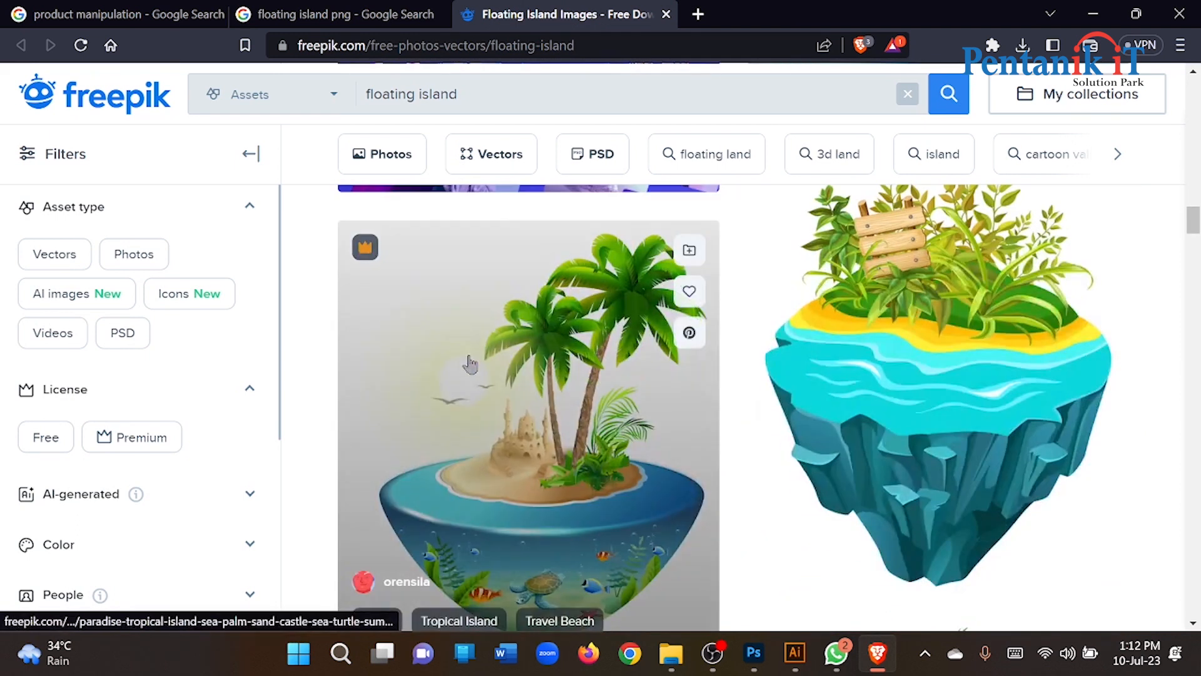
scroll(471, 363, up, 10)
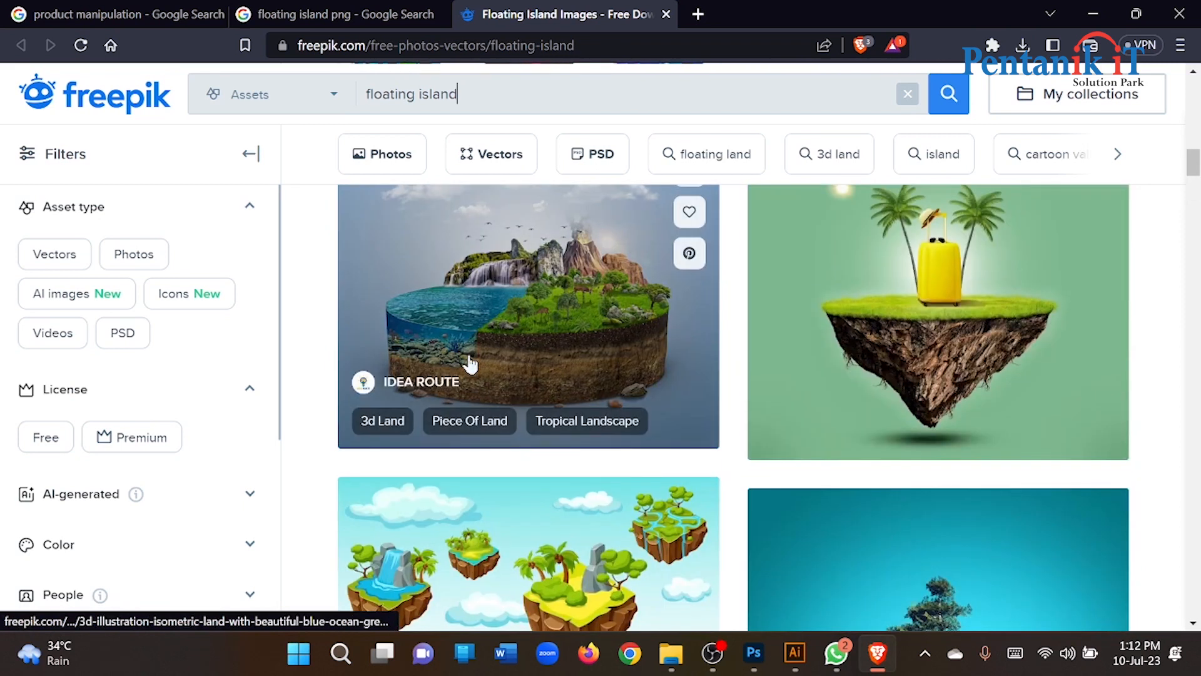
scroll(471, 364, up, 5)
scroll(471, 363, down, 3)
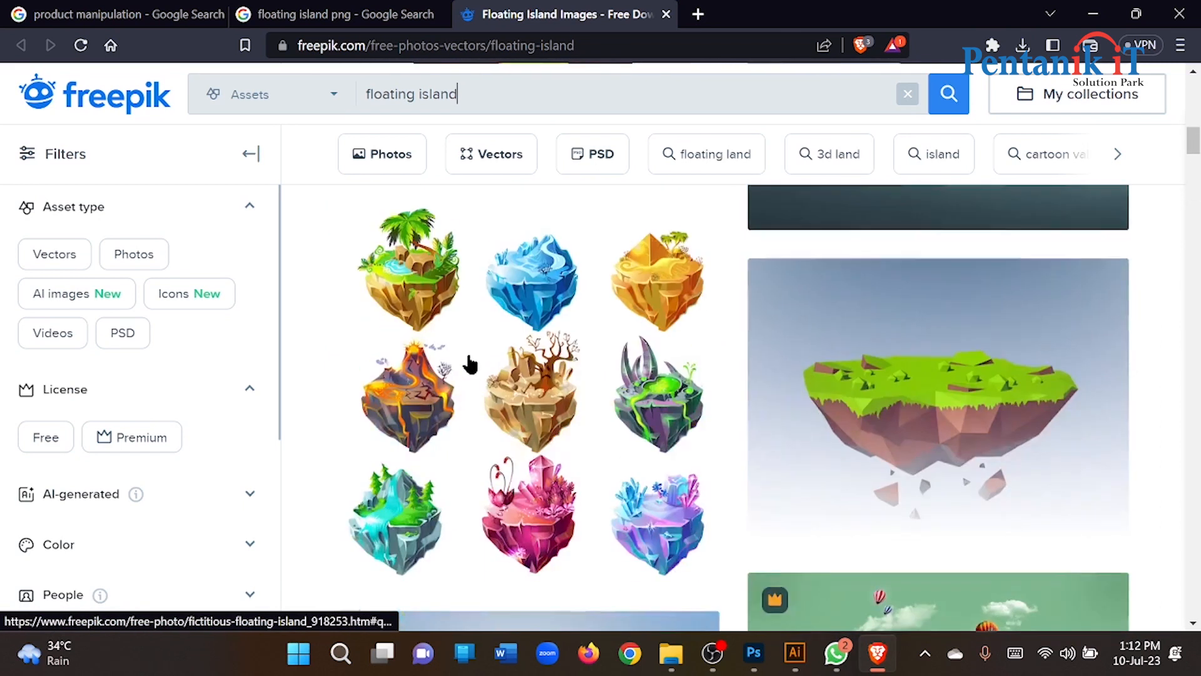
scroll(471, 363, down, 8)
scroll(468, 351, up, 3)
scroll(468, 350, down, 10)
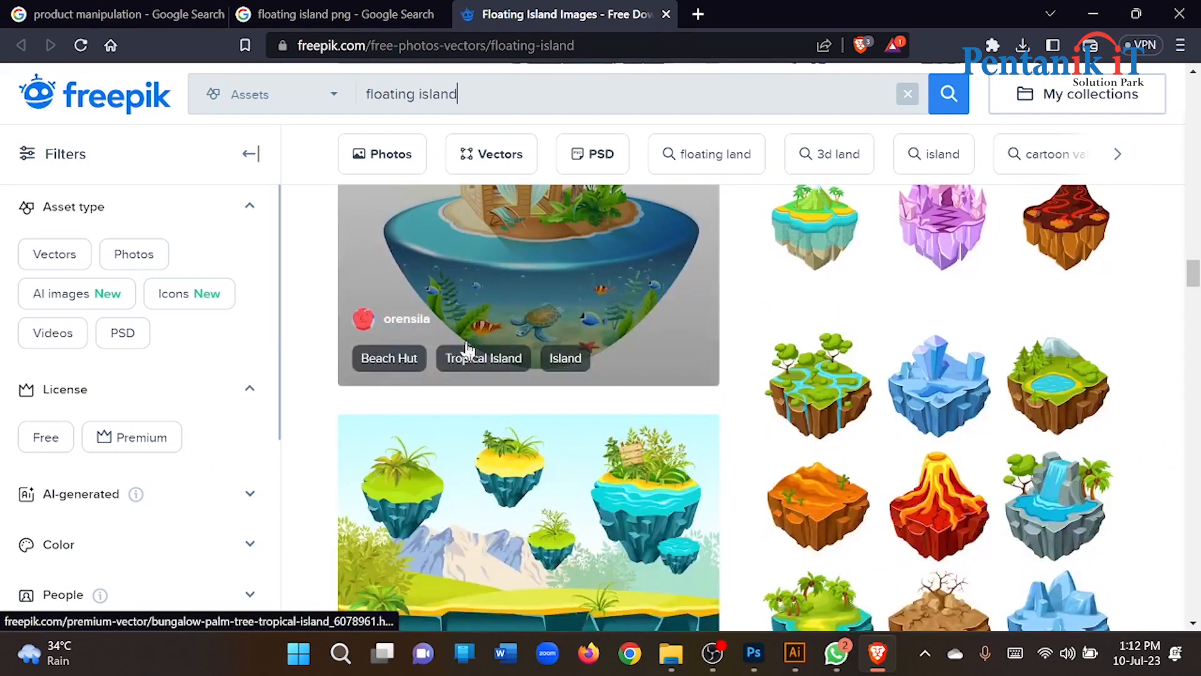
scroll(466, 351, down, 5)
scroll(466, 350, up, 5)
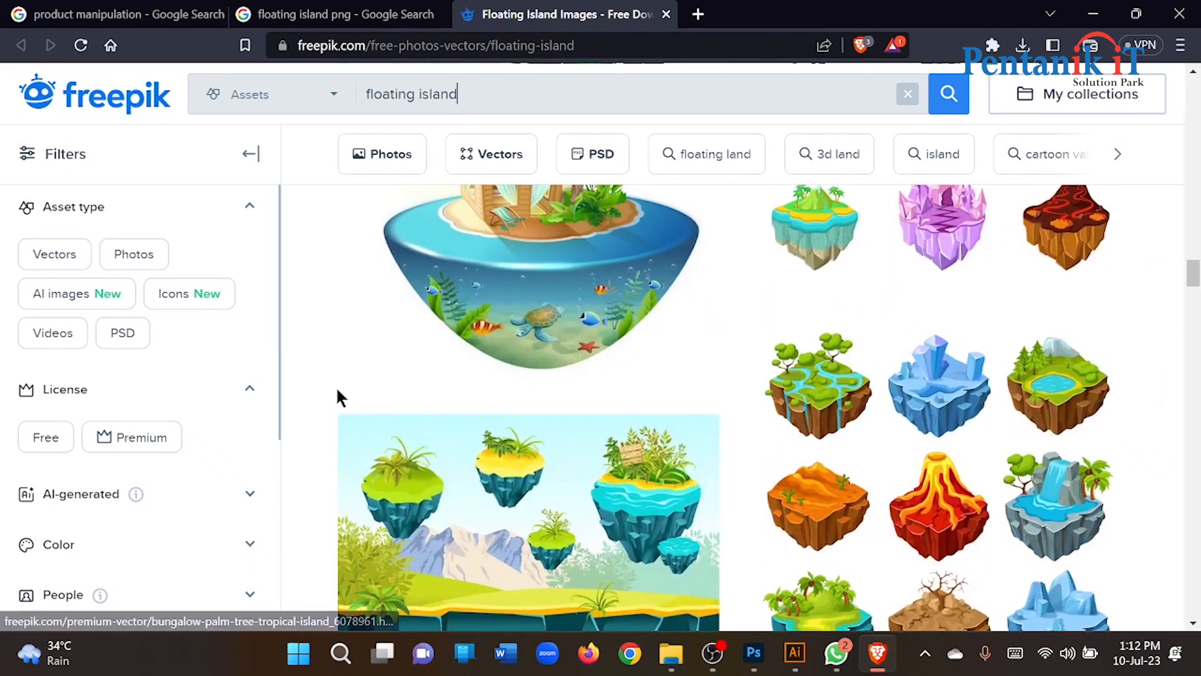
scroll(338, 387, up, 2)
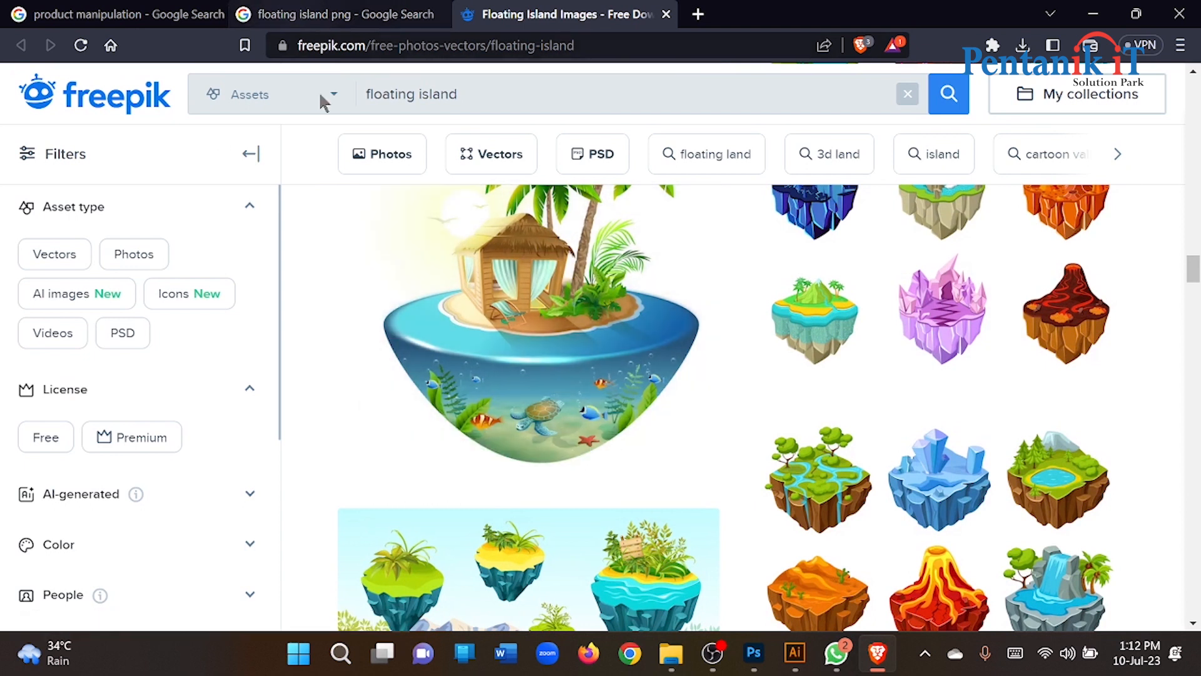
click(344, 14)
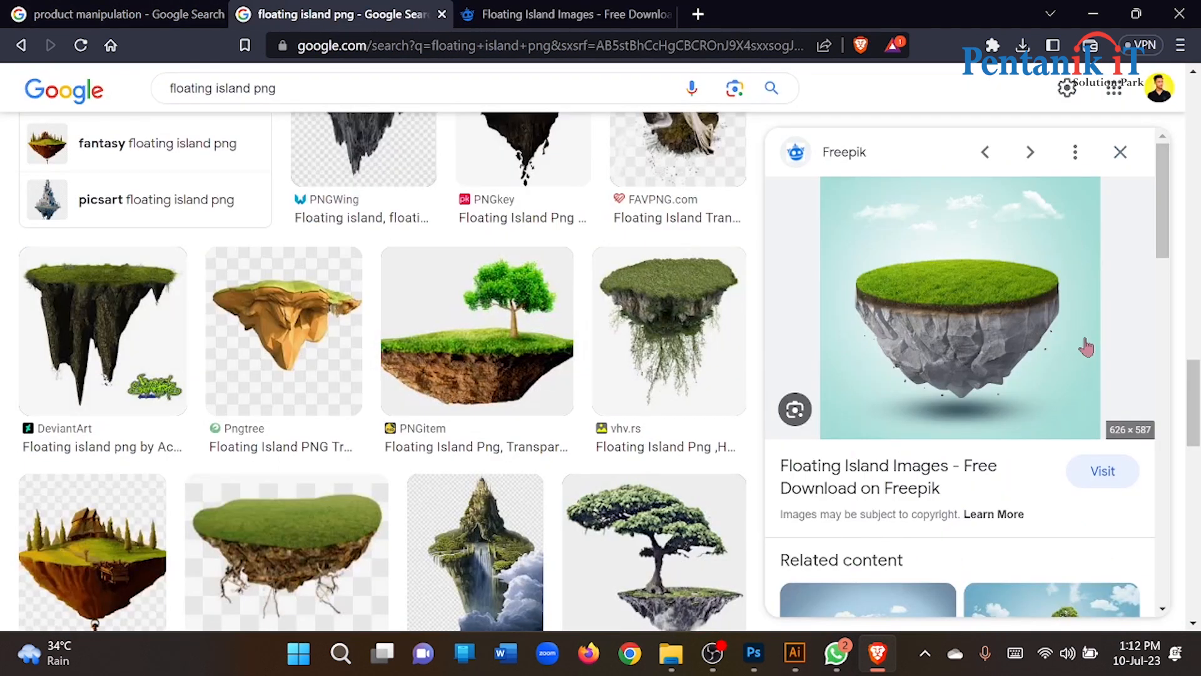
- Save the previewed Freepik grass-topped floating island image to the Downloads folder
right_click(962, 262)
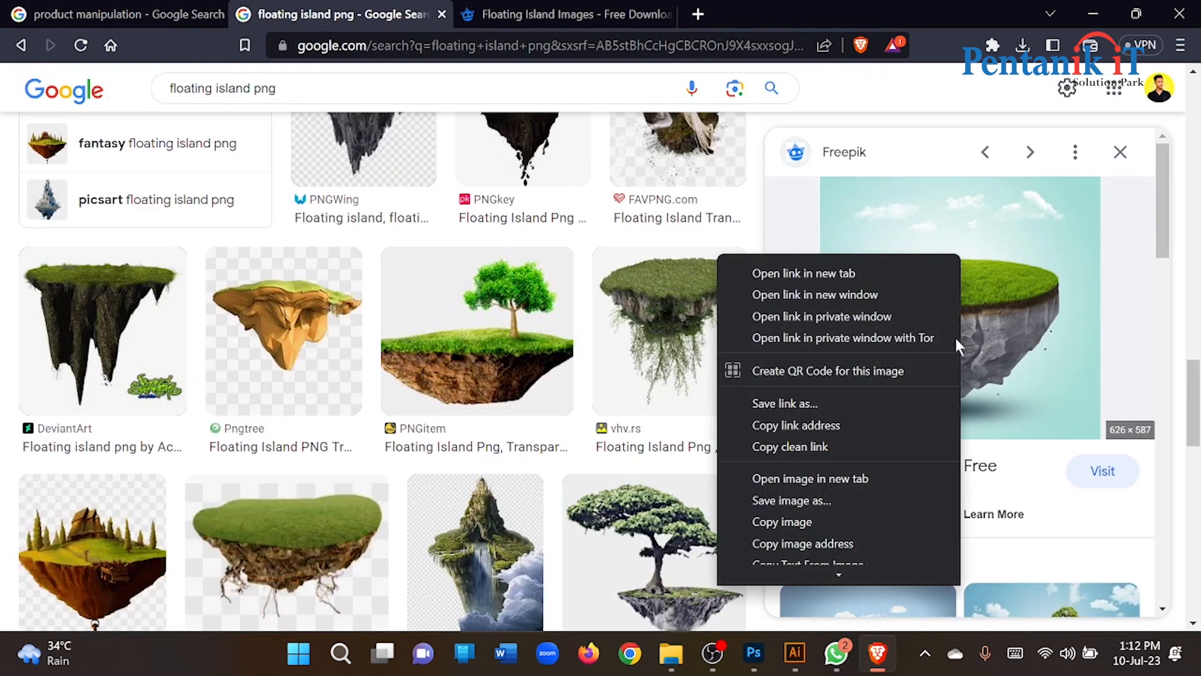
click(805, 499)
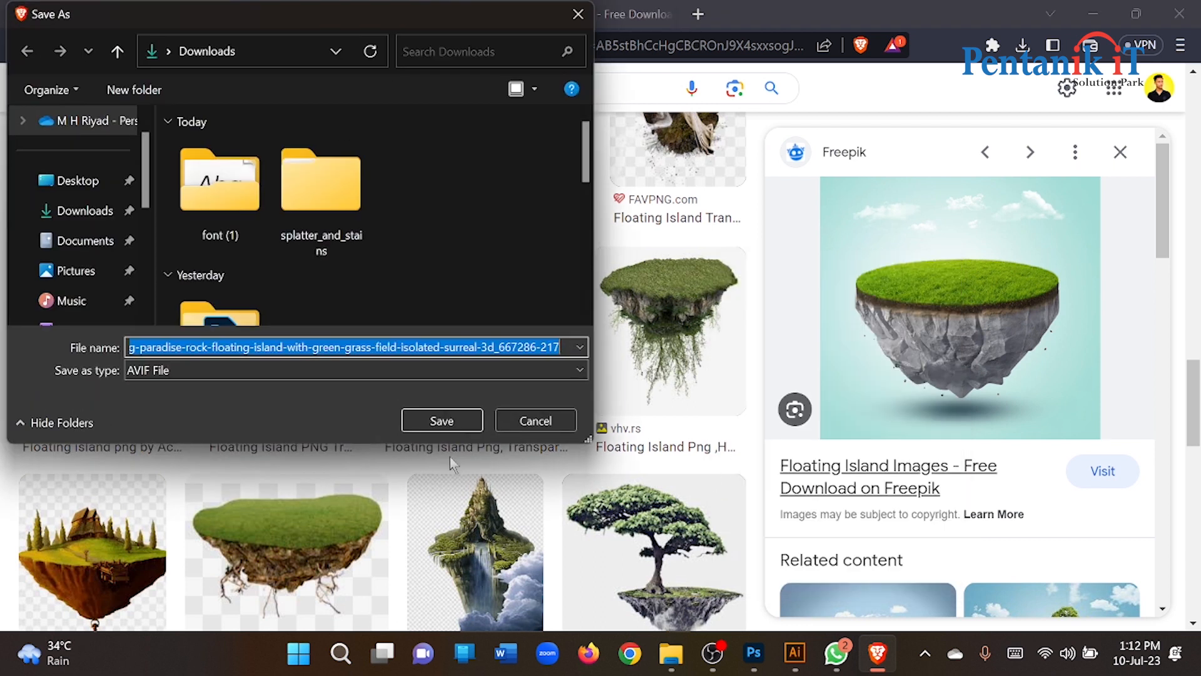
click(441, 431)
- Find the wide brown-rock grass island from iStock among the related images and save it to Downloads as a JPEG
scroll(548, 398, down, 7)
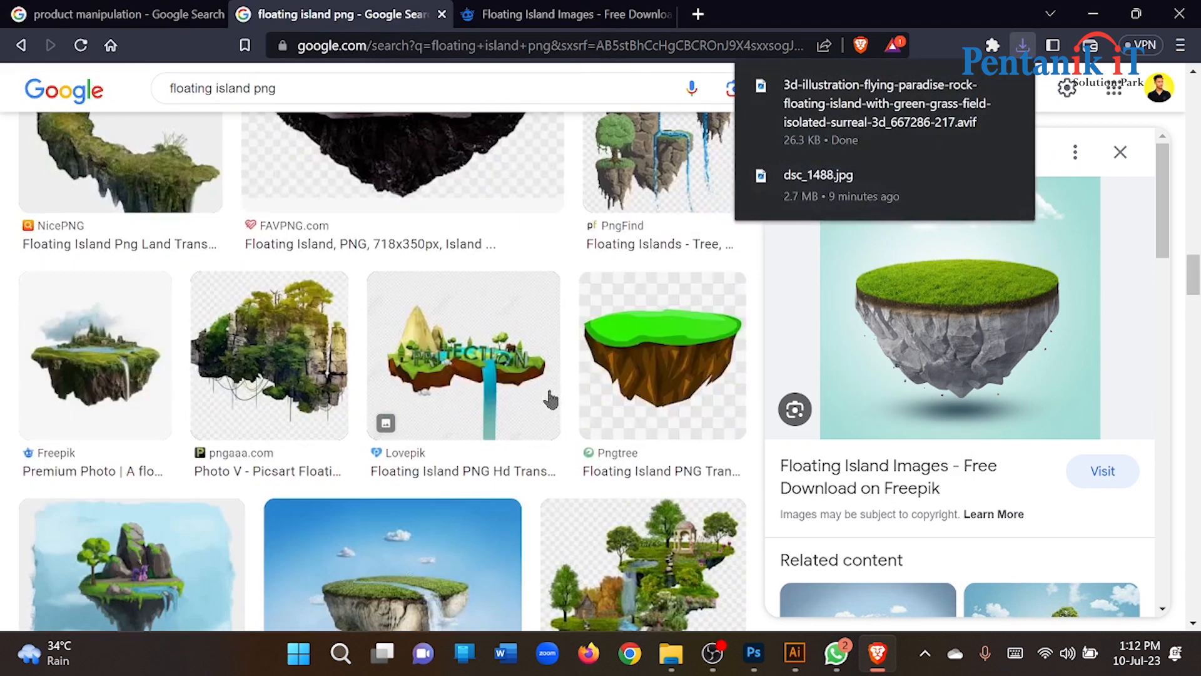
scroll(475, 384, down, 2)
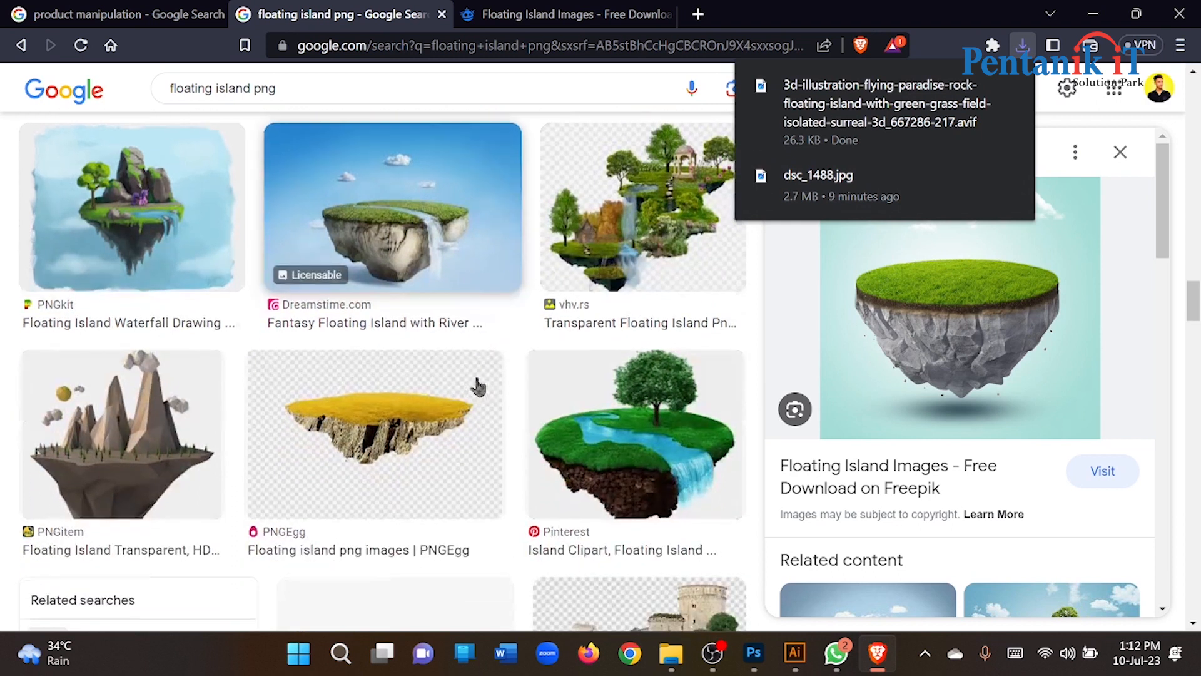
scroll(1055, 544, down, 4)
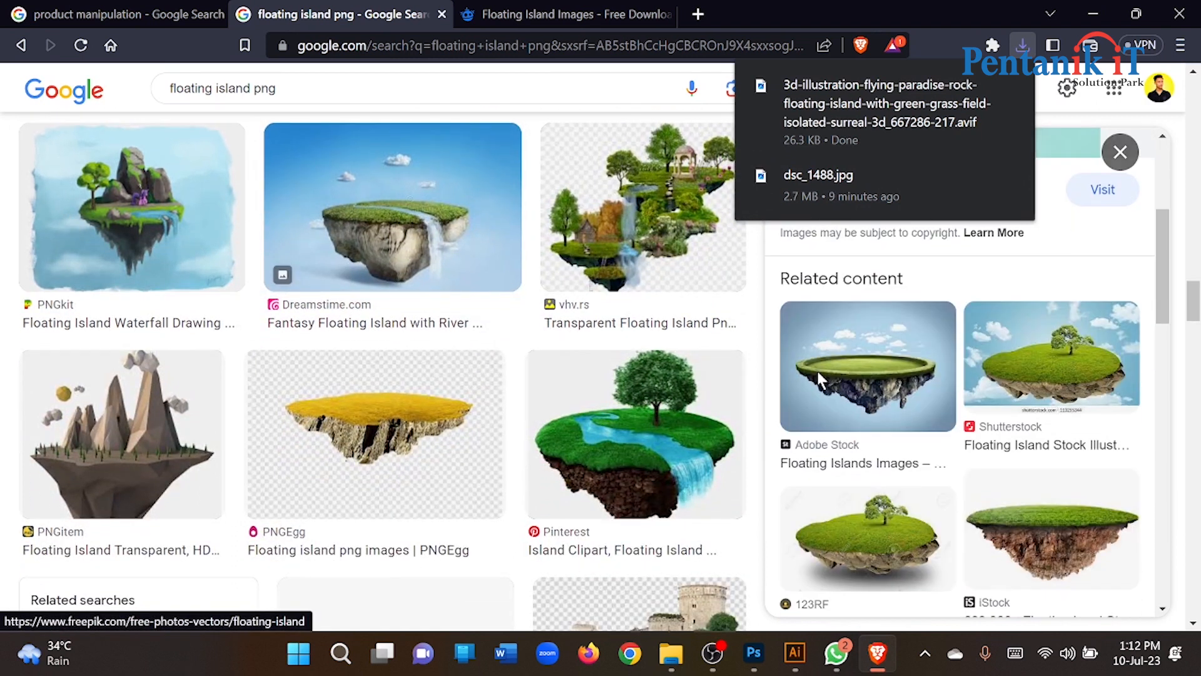
click(1064, 538)
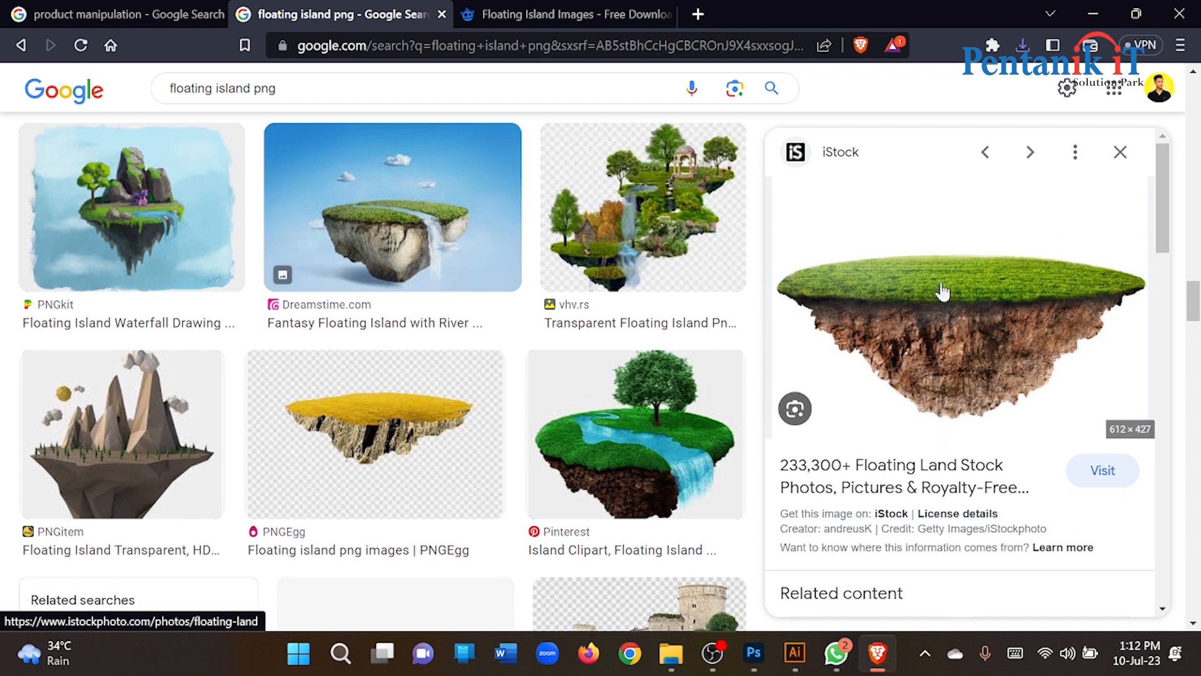
right_click(943, 291)
click(807, 525)
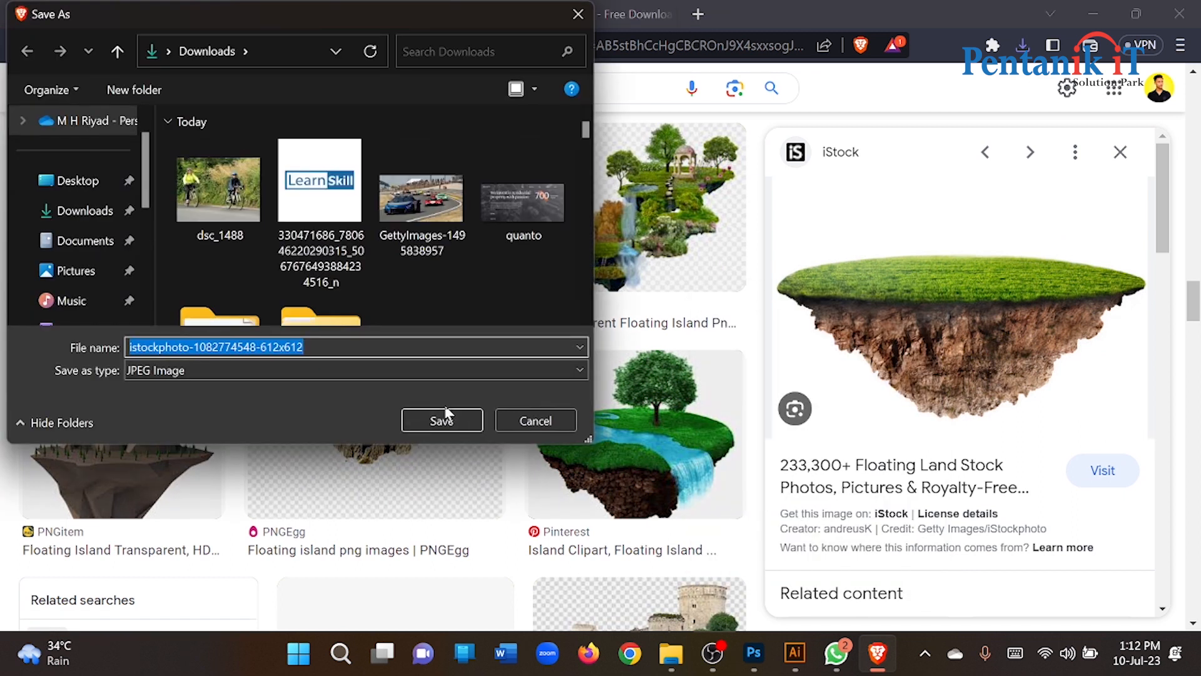
click(445, 415)
- Preview the round grey-rock grass island from iStock's related images and save it to Downloads as a JPEG
scroll(969, 336, down, 5)
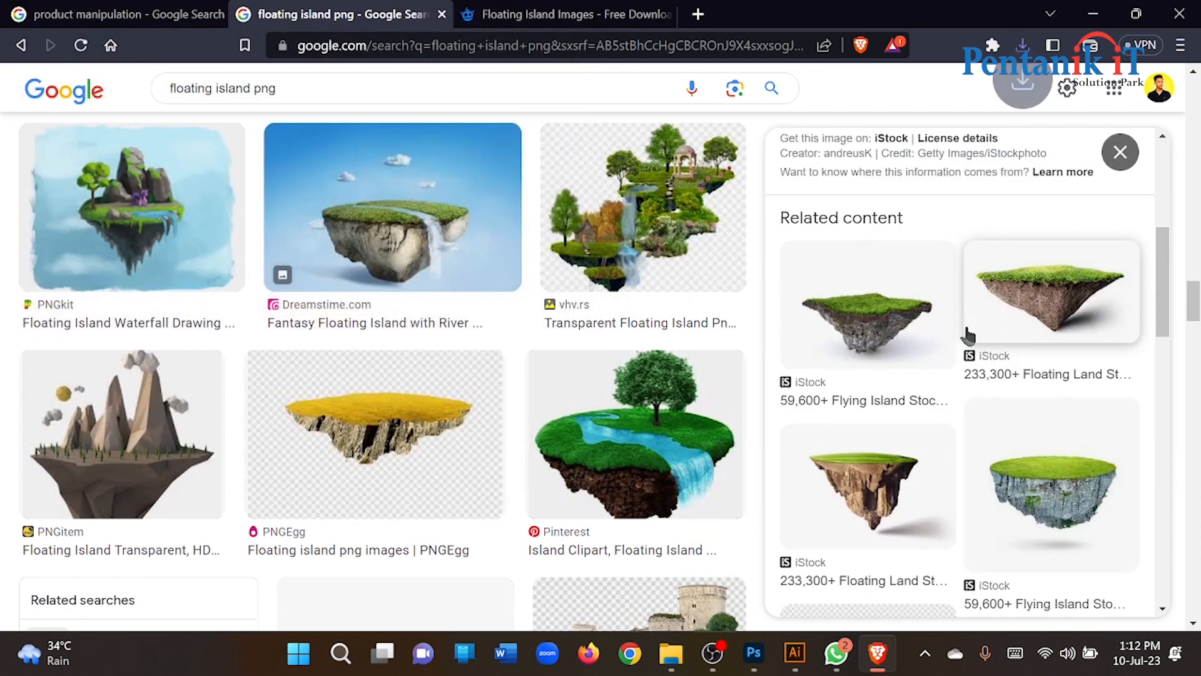
click(1021, 388)
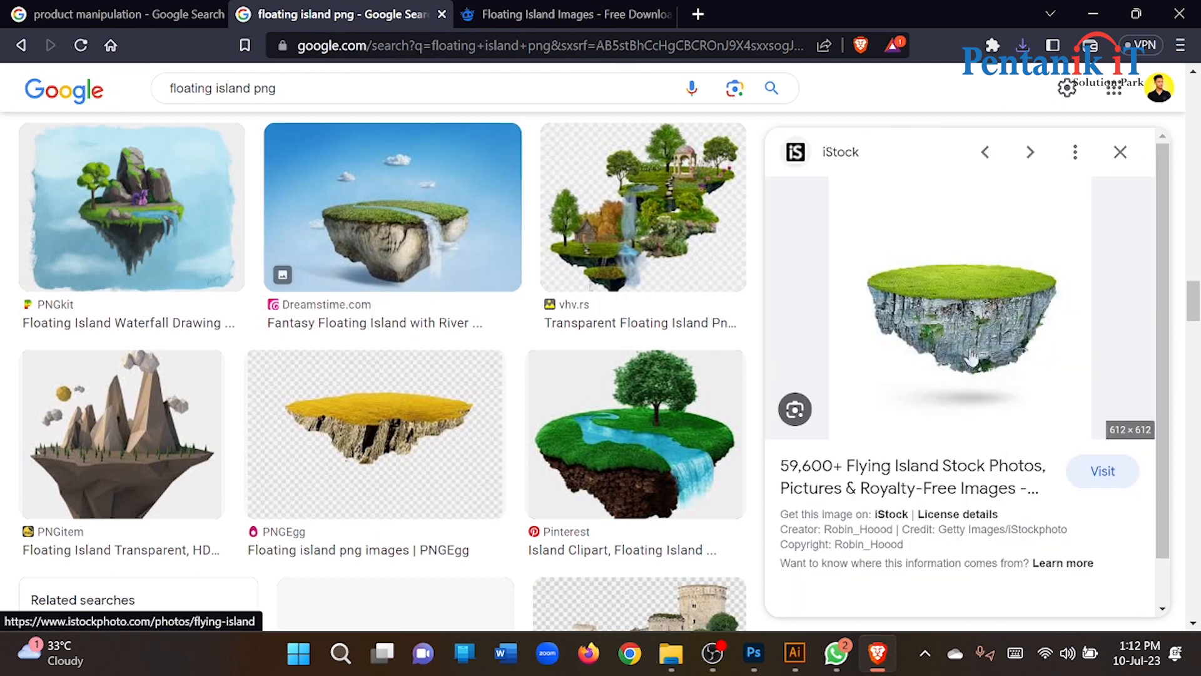
scroll(993, 258, down, 5)
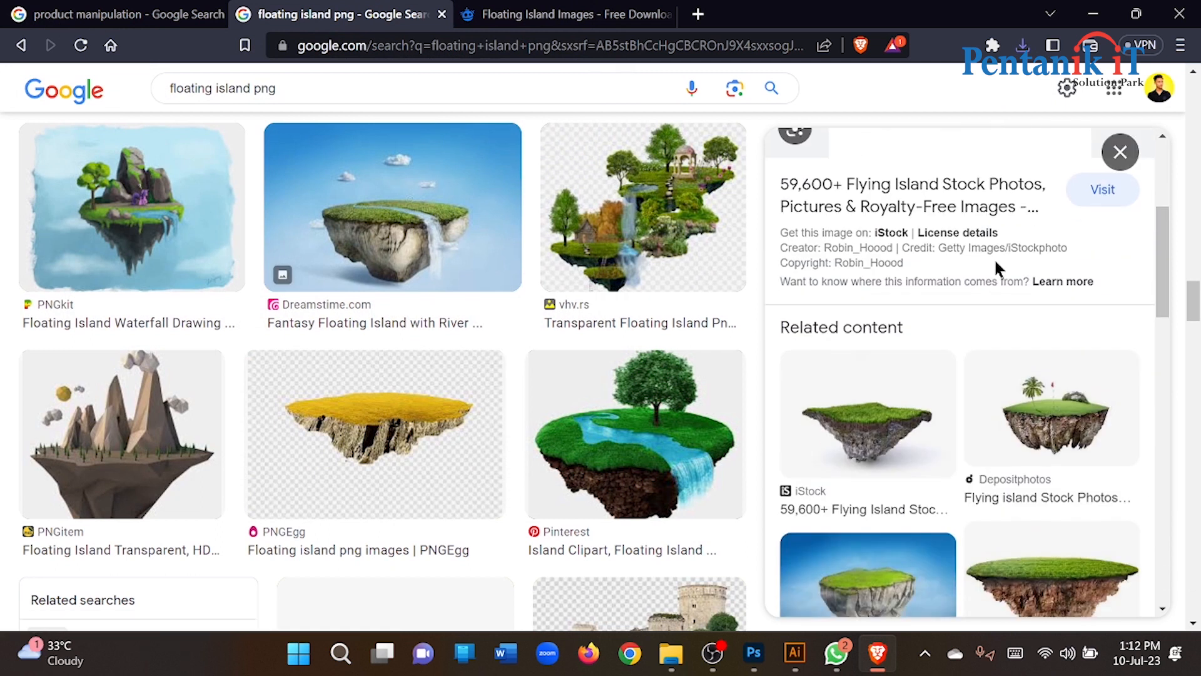
scroll(993, 258, up, 5)
right_click(984, 284)
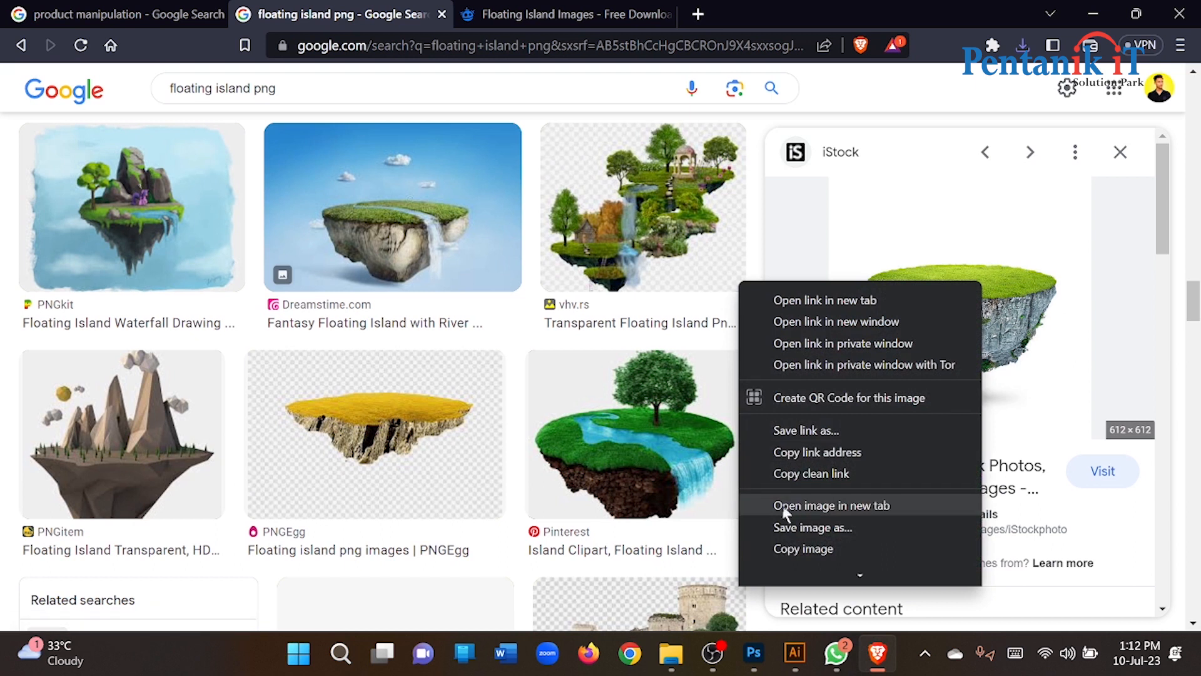
click(801, 524)
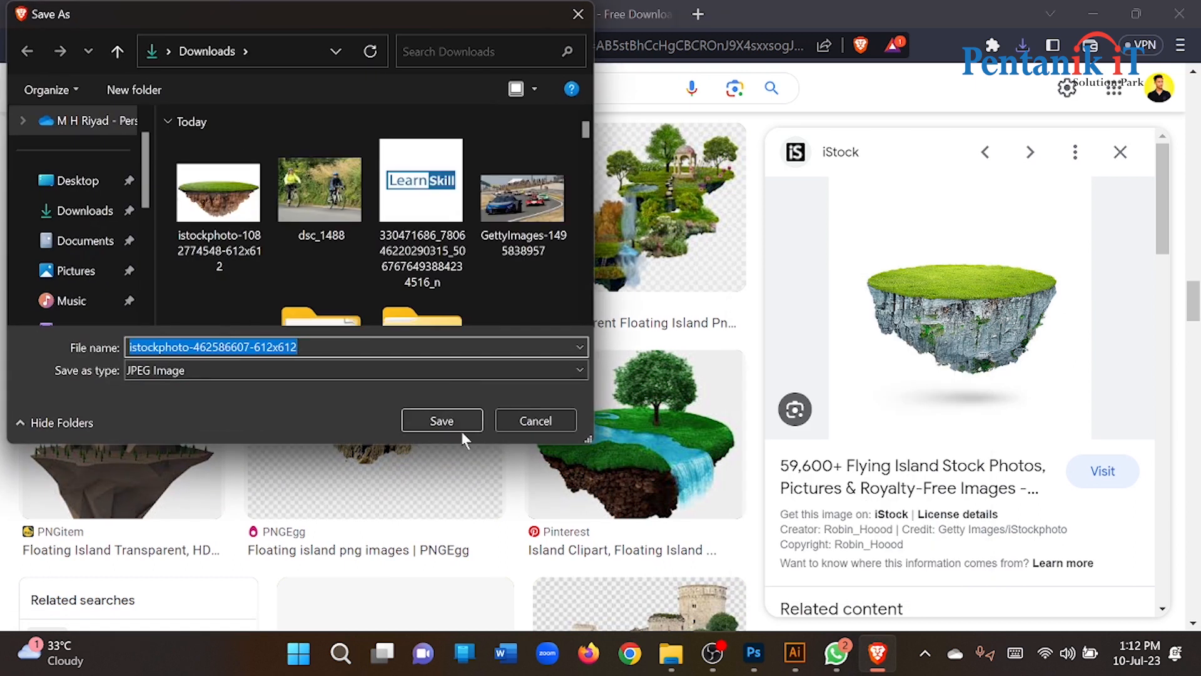
click(460, 429)
click(672, 656)
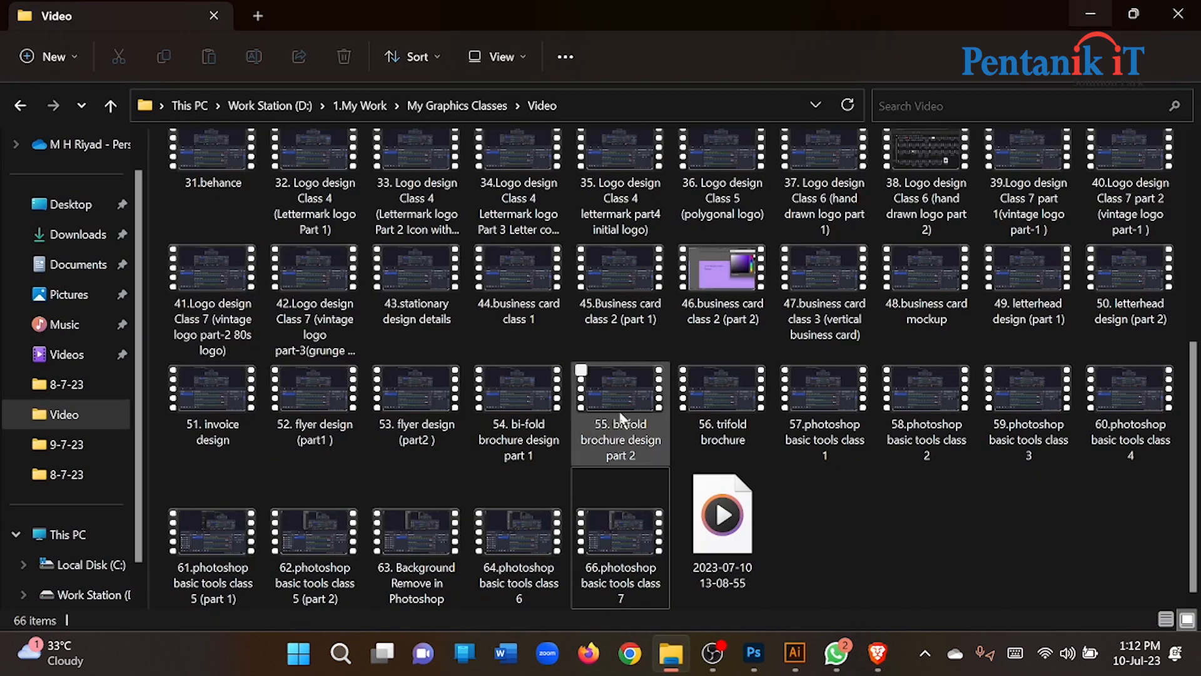
click(74, 237)
drag(211, 219, 603, 280)
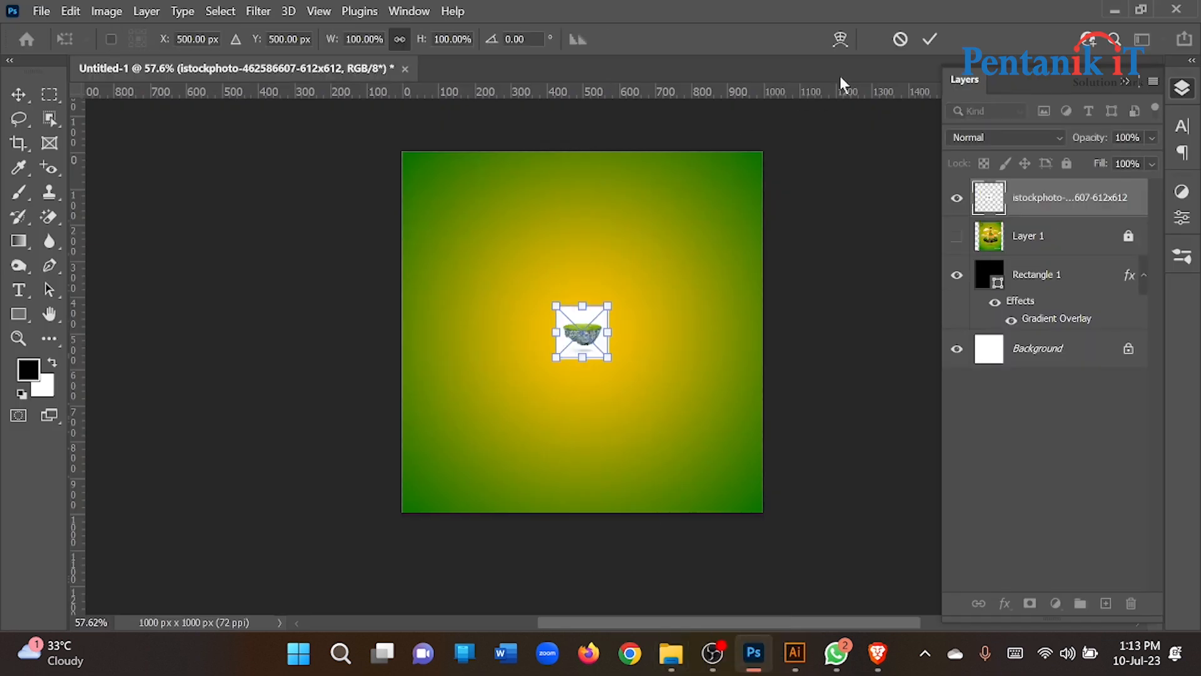
drag(618, 335, 796, 275)
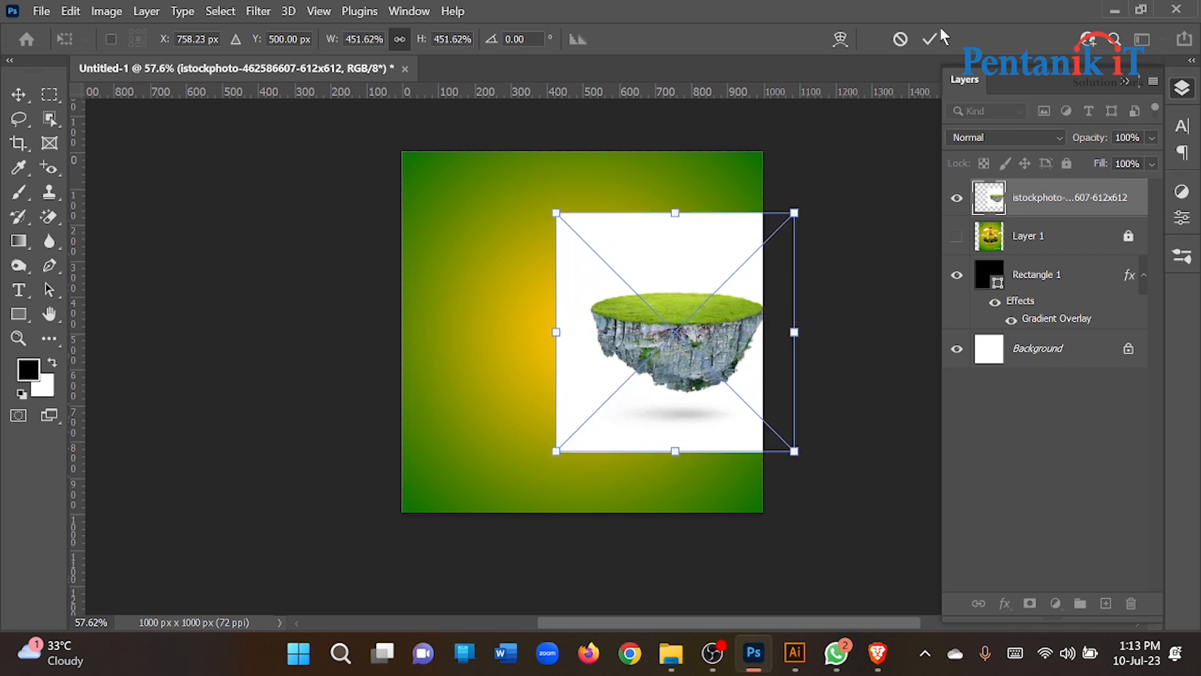
drag(672, 341, 634, 350)
key(Return)
- Rasterize the island layer and erase its white background and the grey shadow below it with the Magic Eraser at tolerance 32
scroll(633, 351, up, 4)
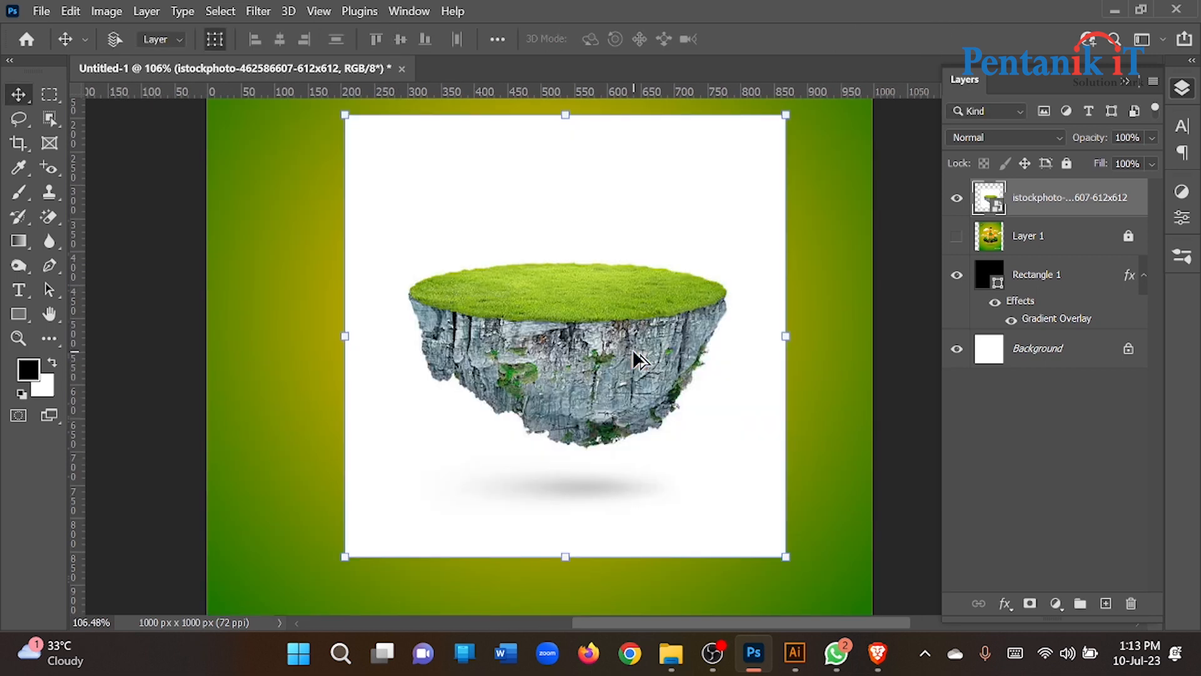
click(40, 219)
click(544, 233)
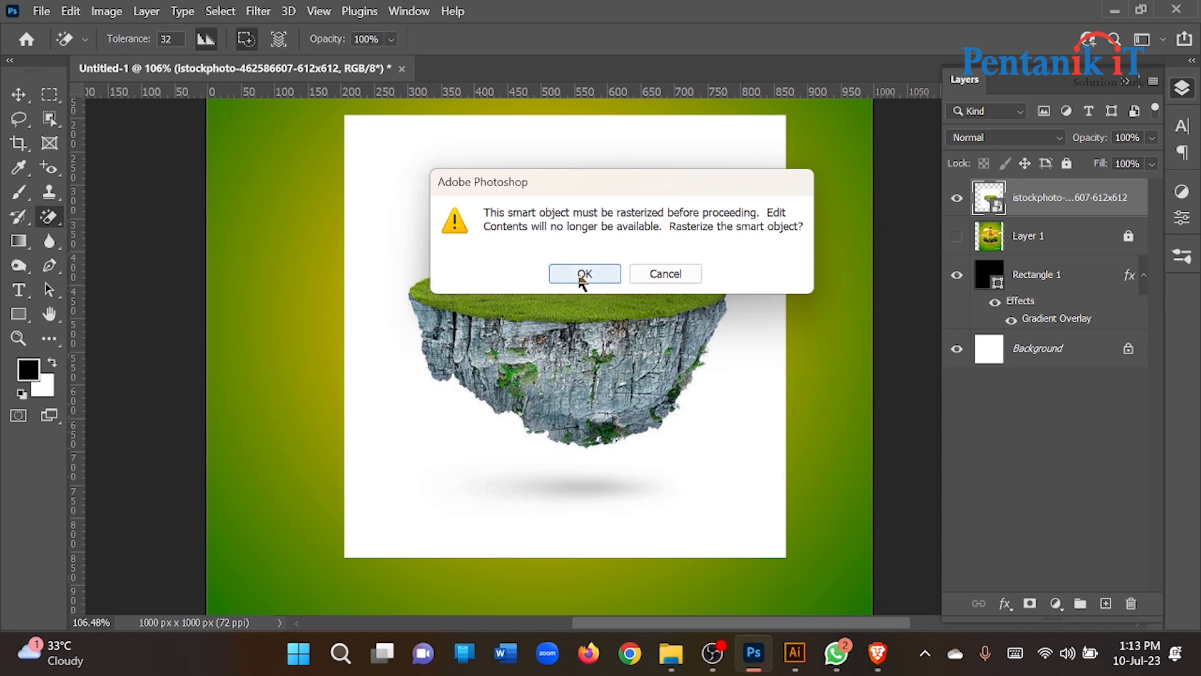
click(581, 275)
click(593, 194)
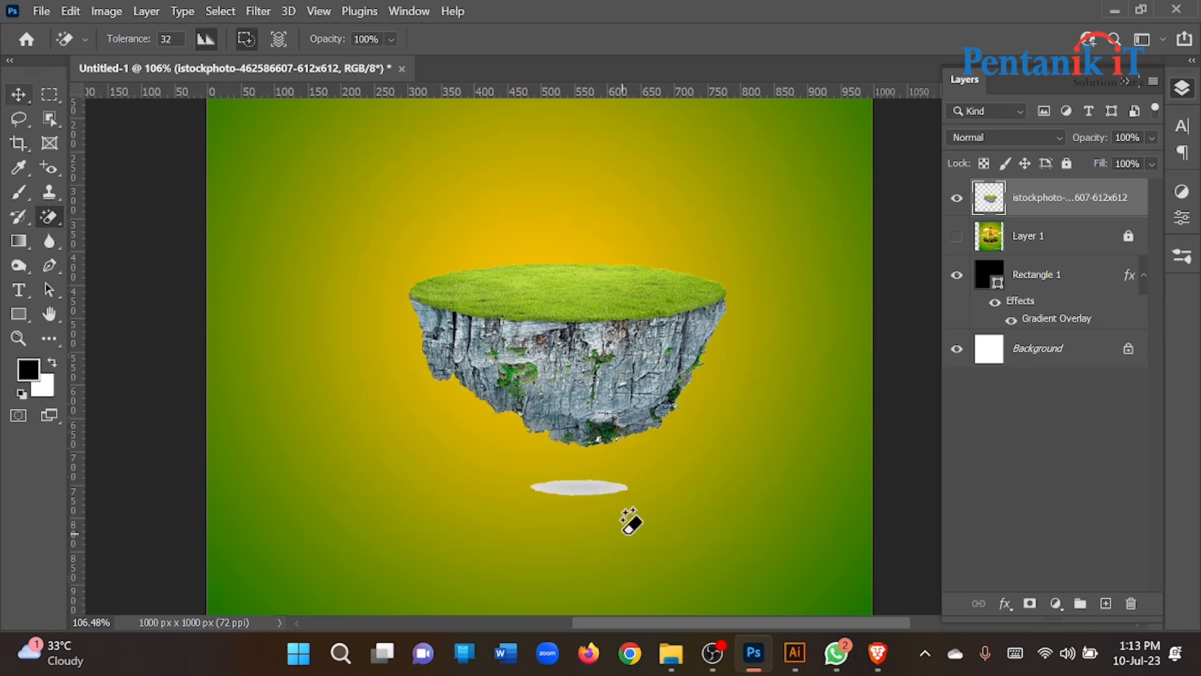
click(593, 494)
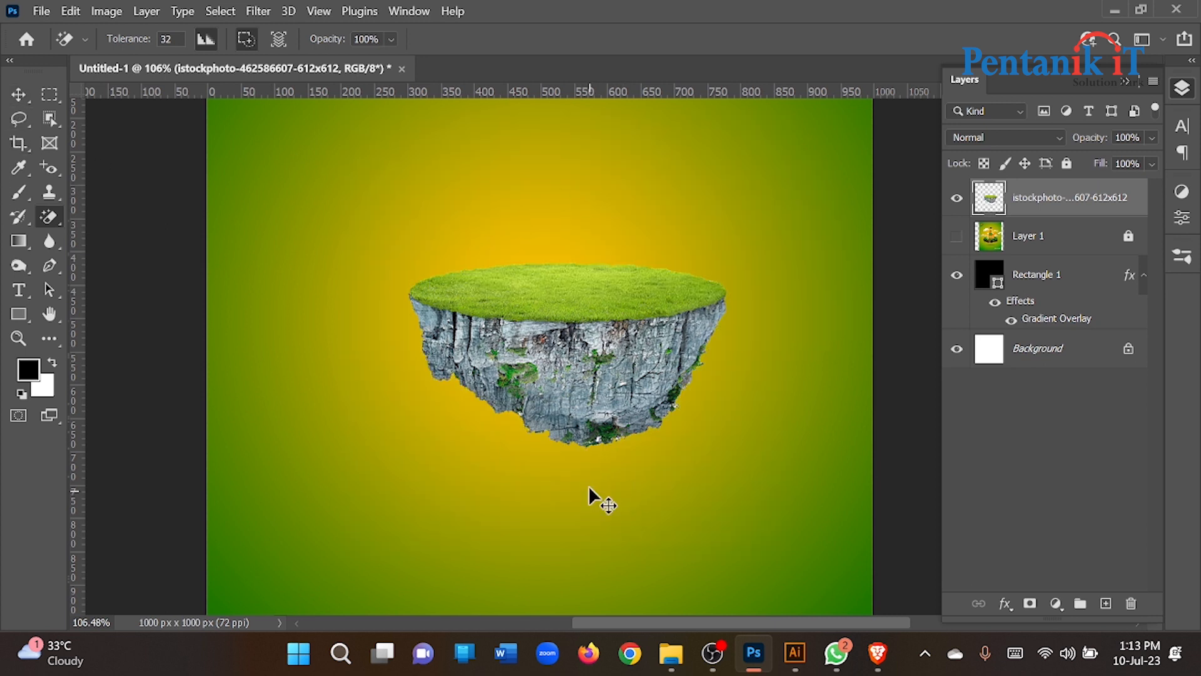
- Try to refine the island's cutout in Select and Mask with the Quick Selection and Refine Edge brushes, and undo the result
scroll(590, 497, up, 3)
scroll(604, 443, down, 2)
scroll(601, 444, down, 3)
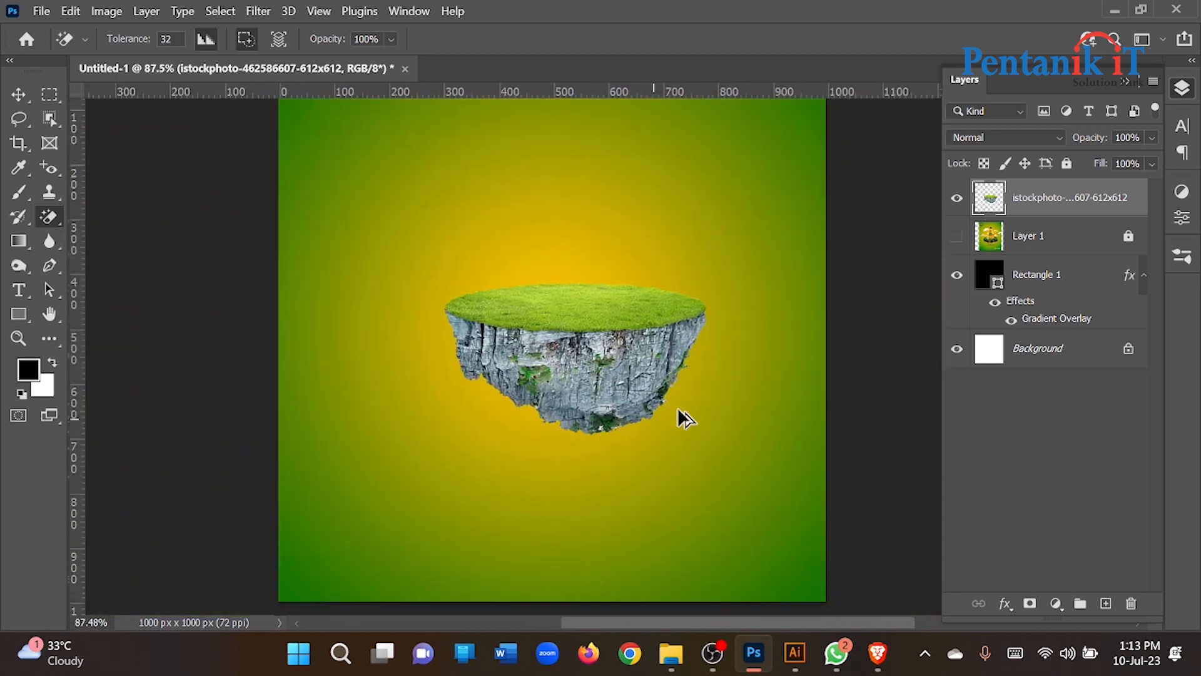
scroll(678, 416, up, 2)
click(21, 94)
click(49, 94)
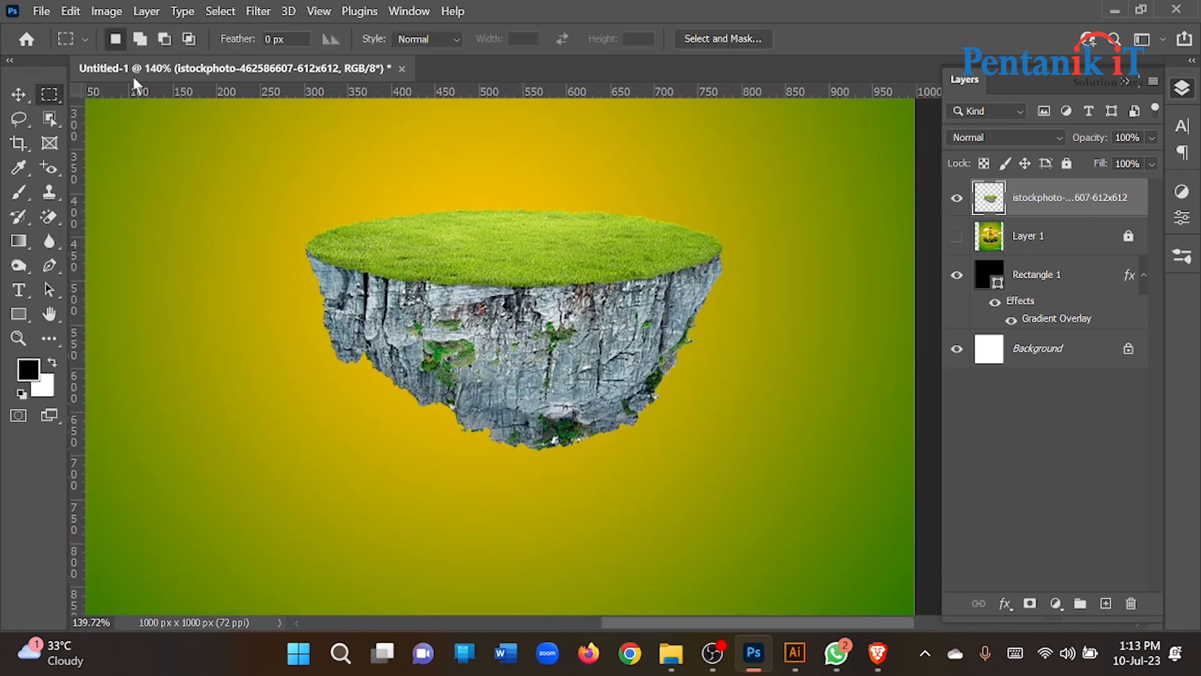
click(740, 37)
mouse_move(540, 462)
mouse_down()
mouse_move(558, 438)
mouse_move(402, 201)
mouse_up()
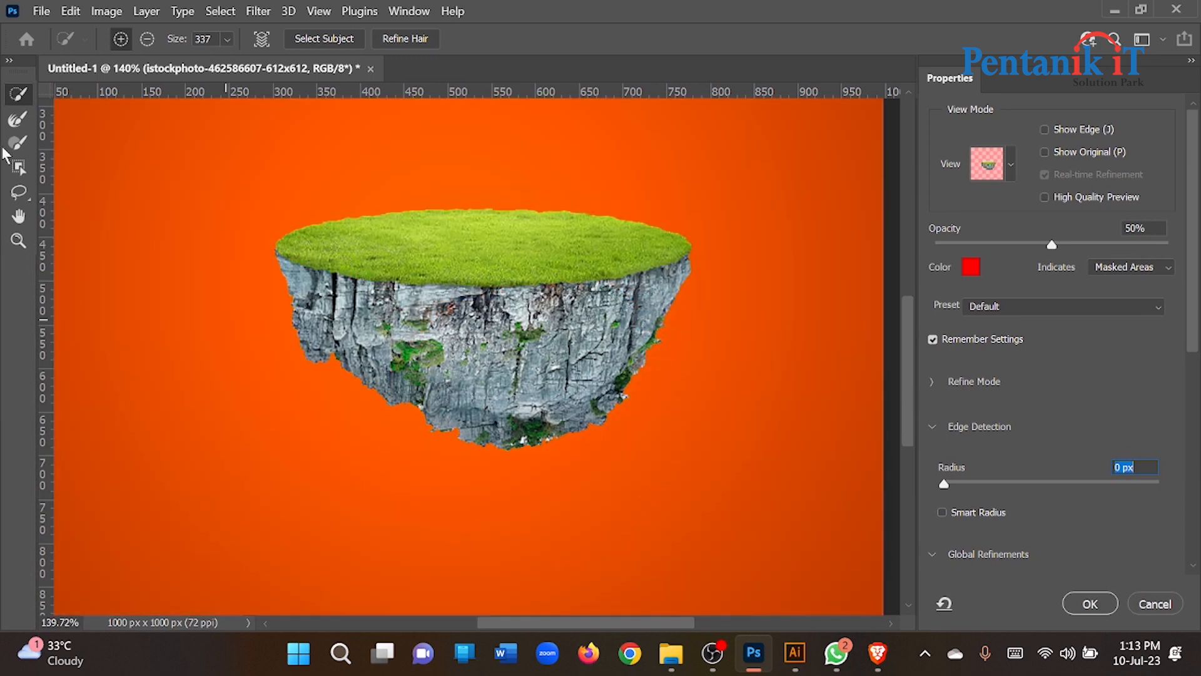
click(18, 119)
mouse_move(534, 432)
mouse_down()
mouse_move(530, 469)
mouse_move(522, 442)
mouse_move(582, 452)
mouse_up()
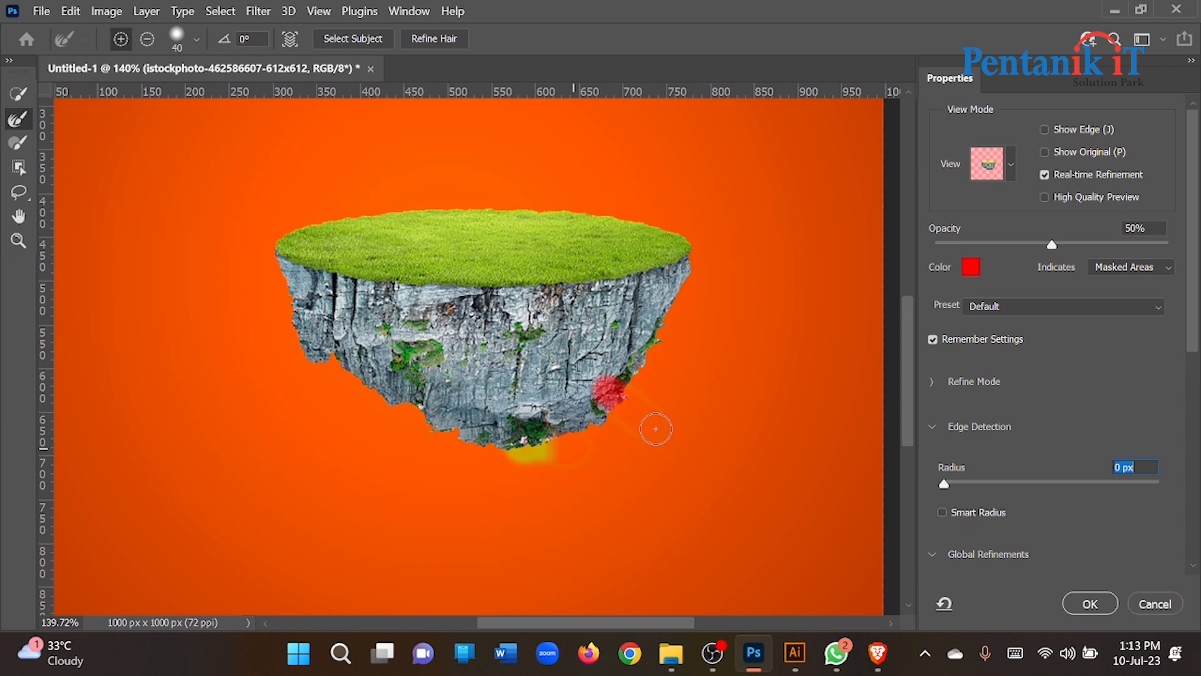
mouse_move(527, 442)
mouse_down()
mouse_move(509, 466)
mouse_move(512, 436)
mouse_move(555, 456)
mouse_up()
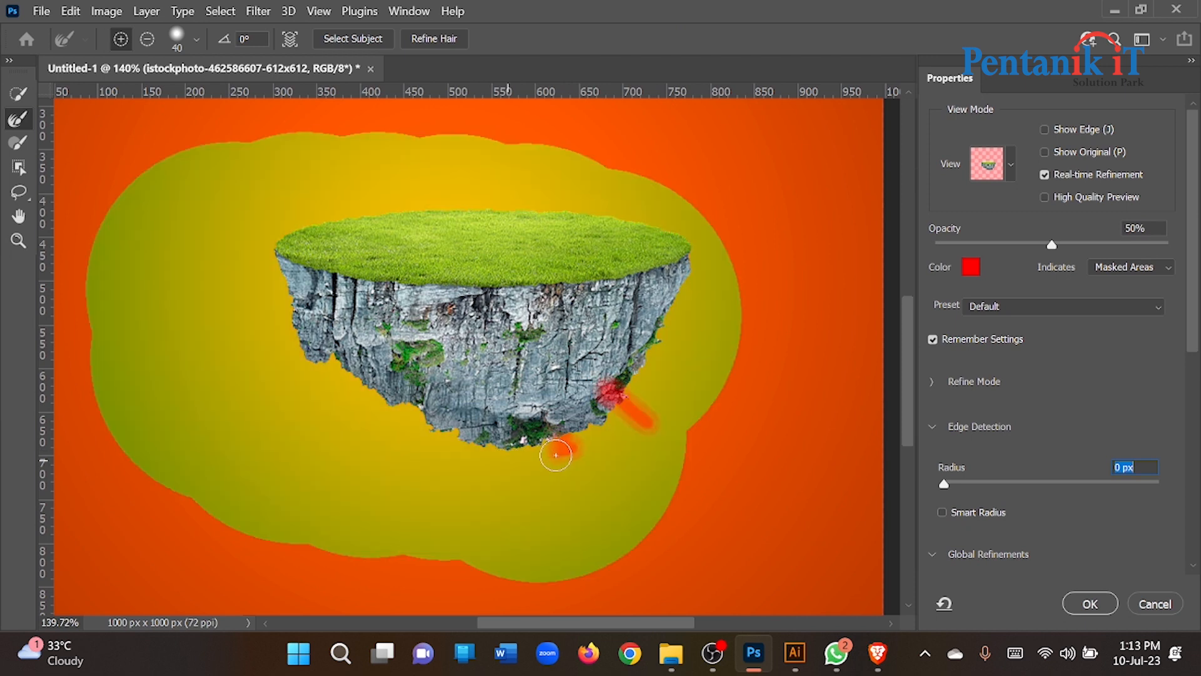
click(1090, 604)
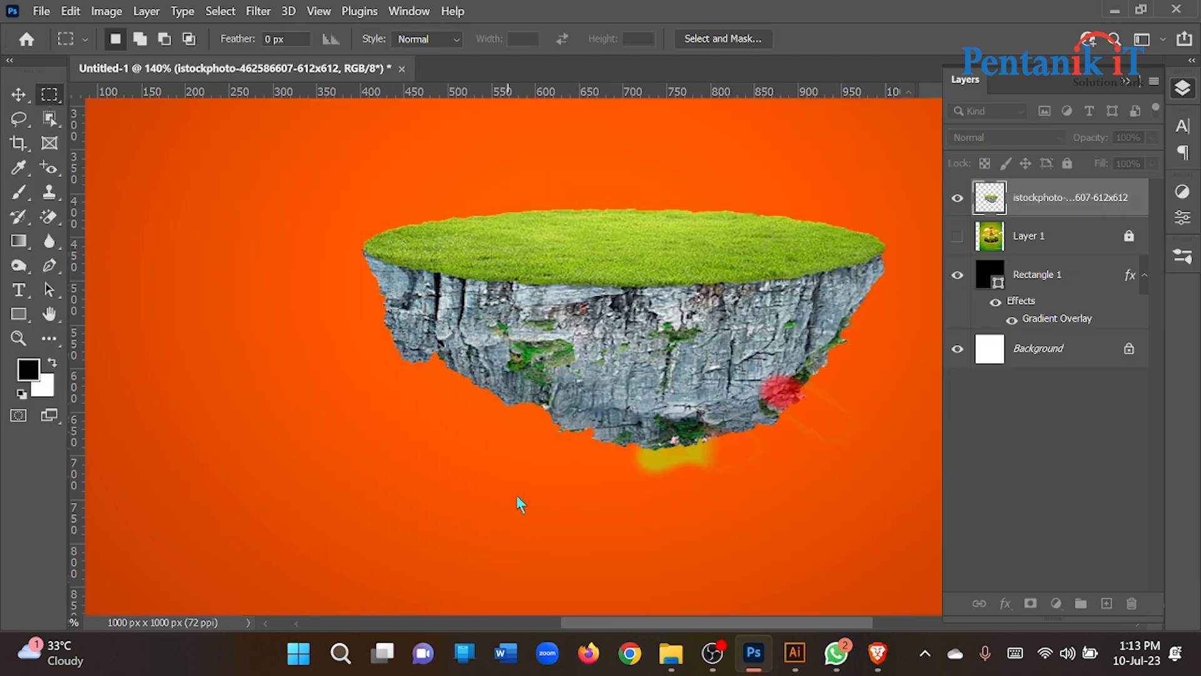
key(ctrl+z)
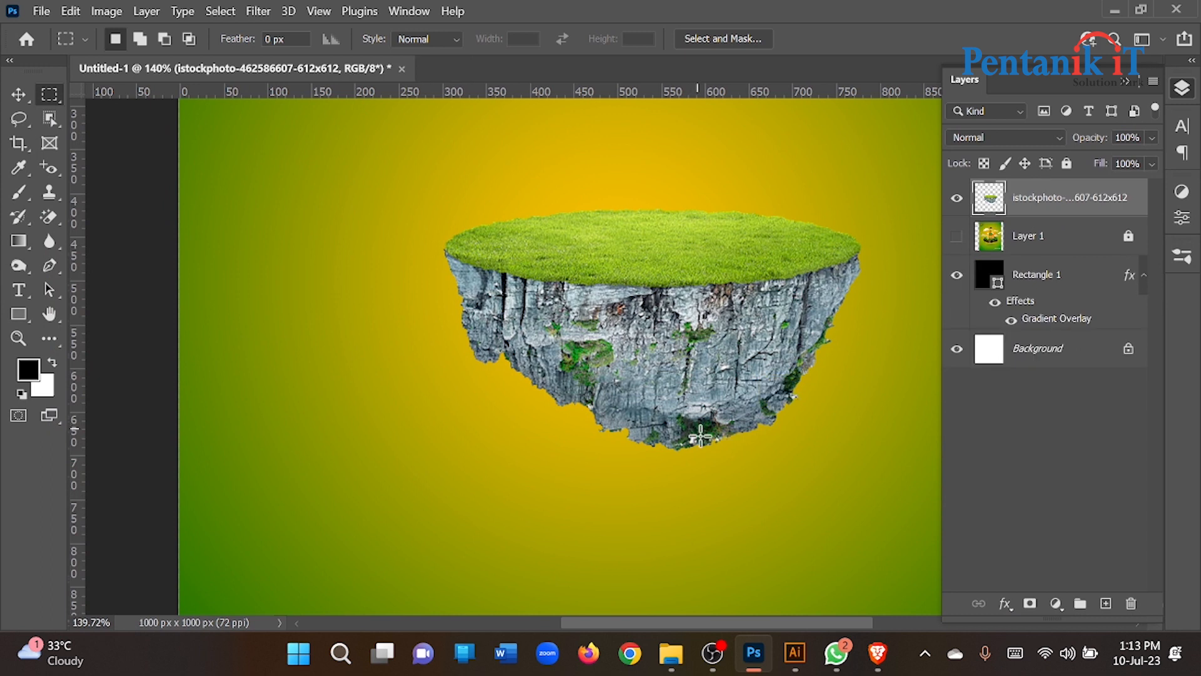
- Outline the white patch in the greenery at the island's bottom with the Pen tool, convert it to a selection, and delete it
scroll(698, 430, up, 5)
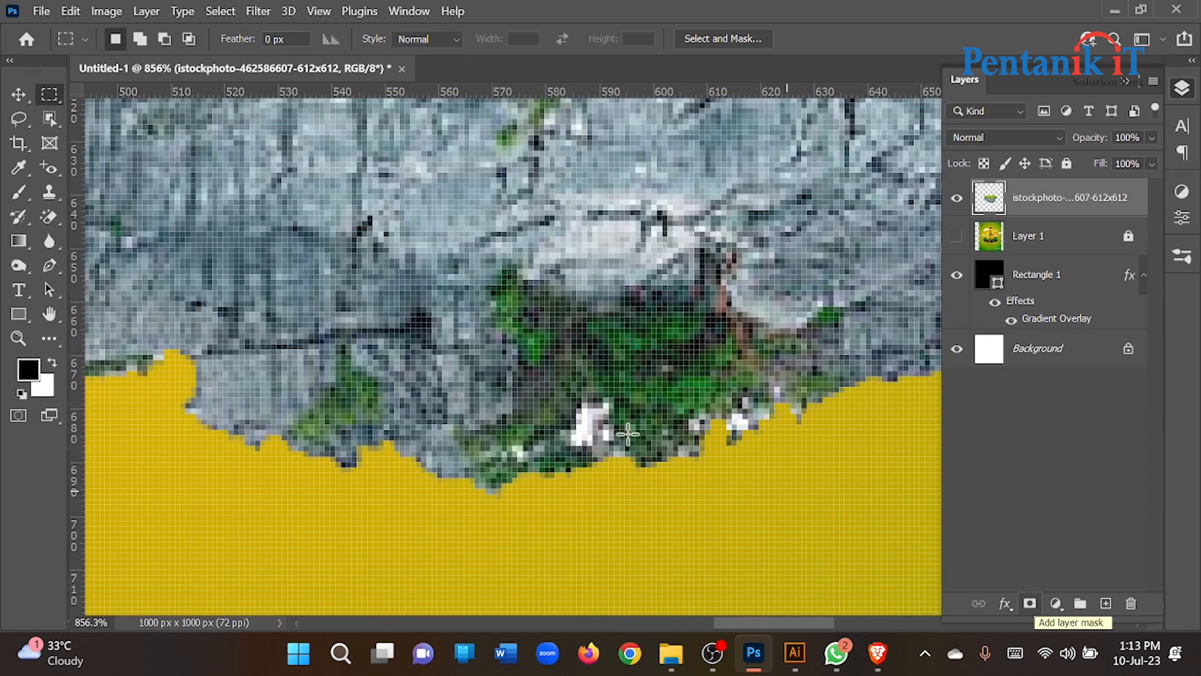
scroll(619, 448, up, 2)
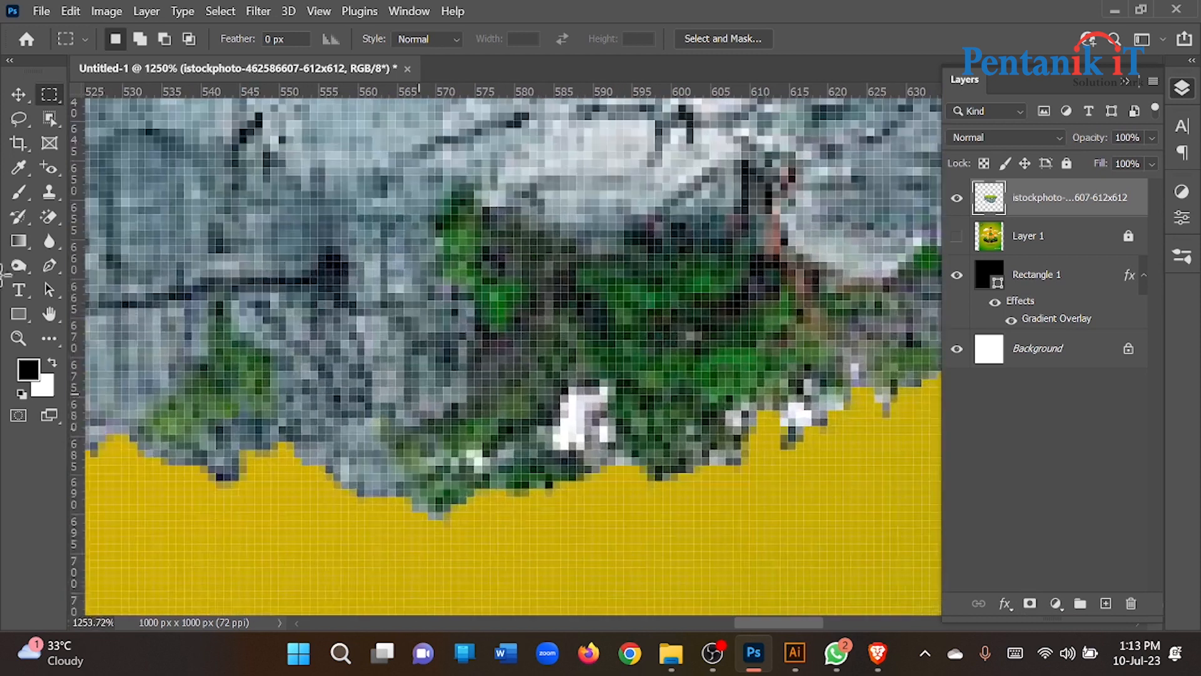
click(49, 267)
scroll(602, 435, up, 3)
drag(576, 445, 540, 416)
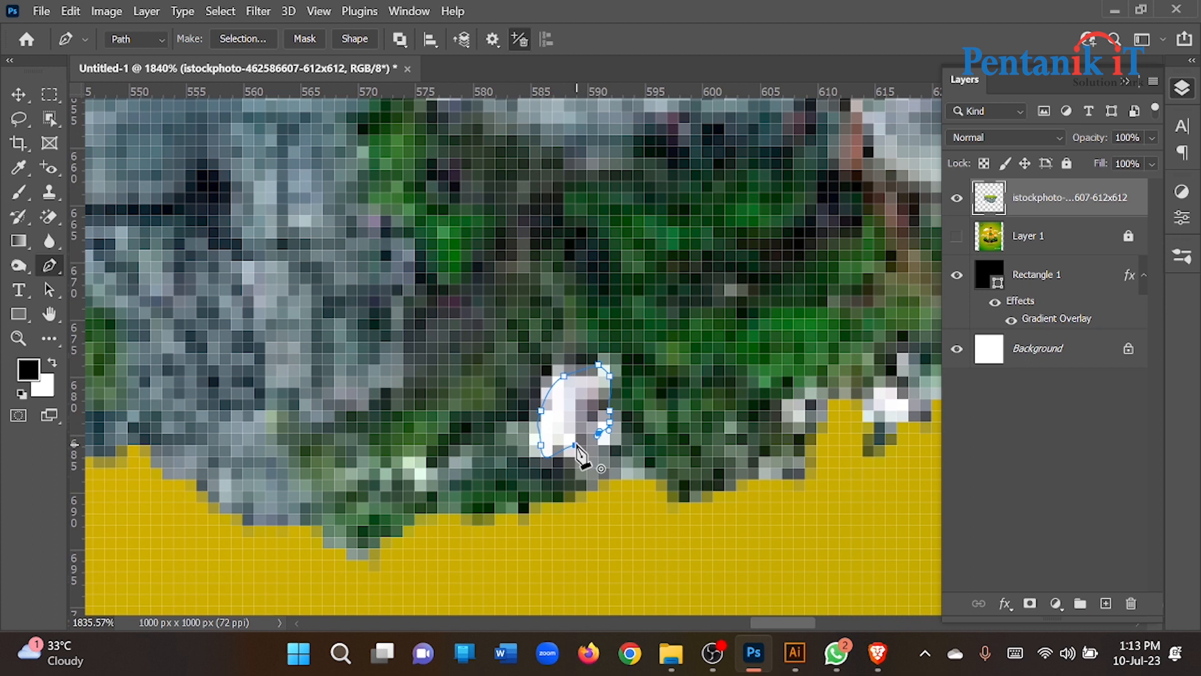
right_click(564, 447)
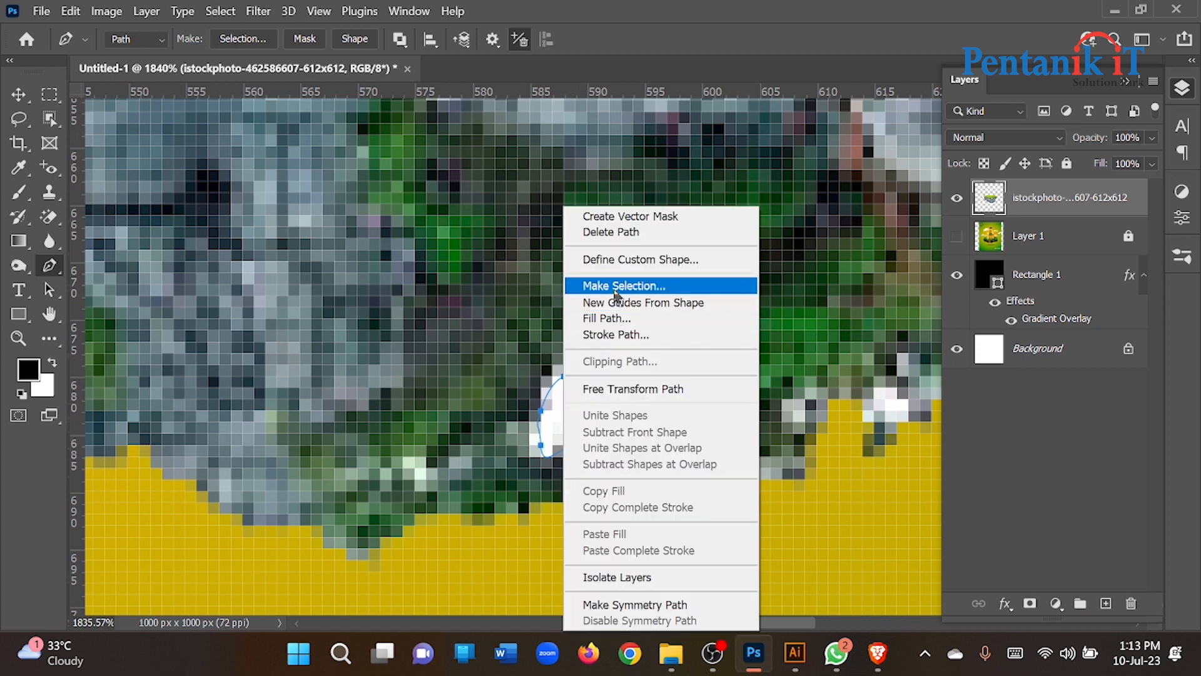
click(616, 287)
click(696, 159)
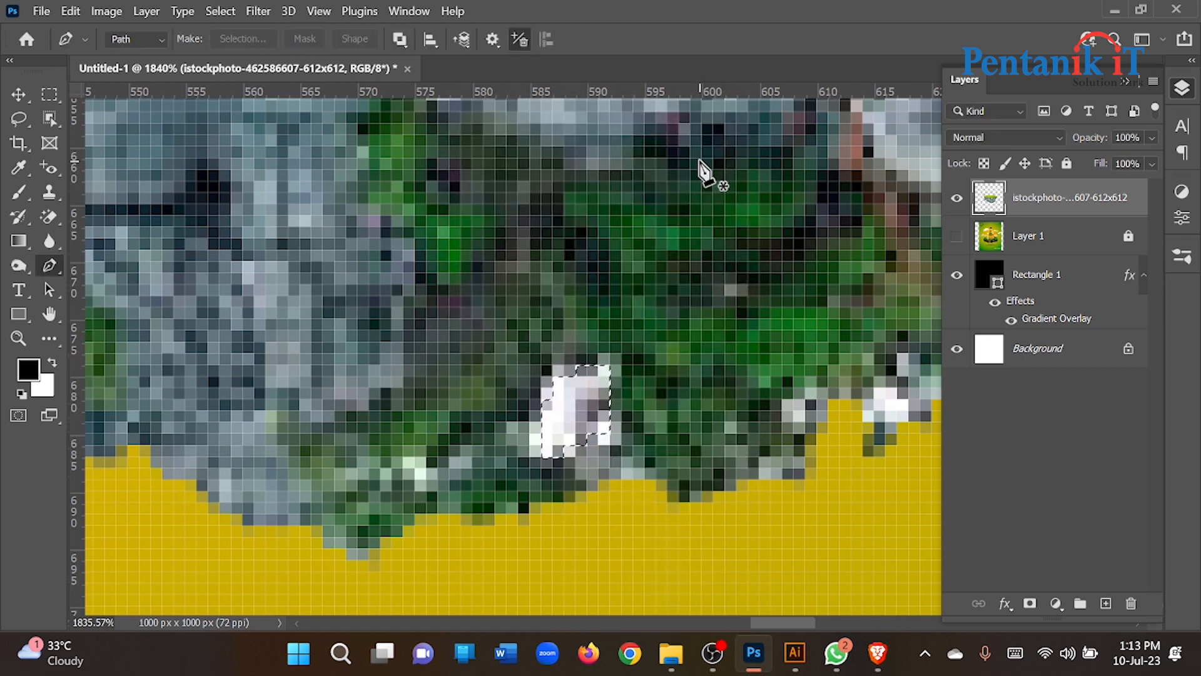
key(Delete)
key(ctrl+d)
- Lasso the white speck on the lower right edge of the island's rock and delete it
scroll(748, 447, down, 5)
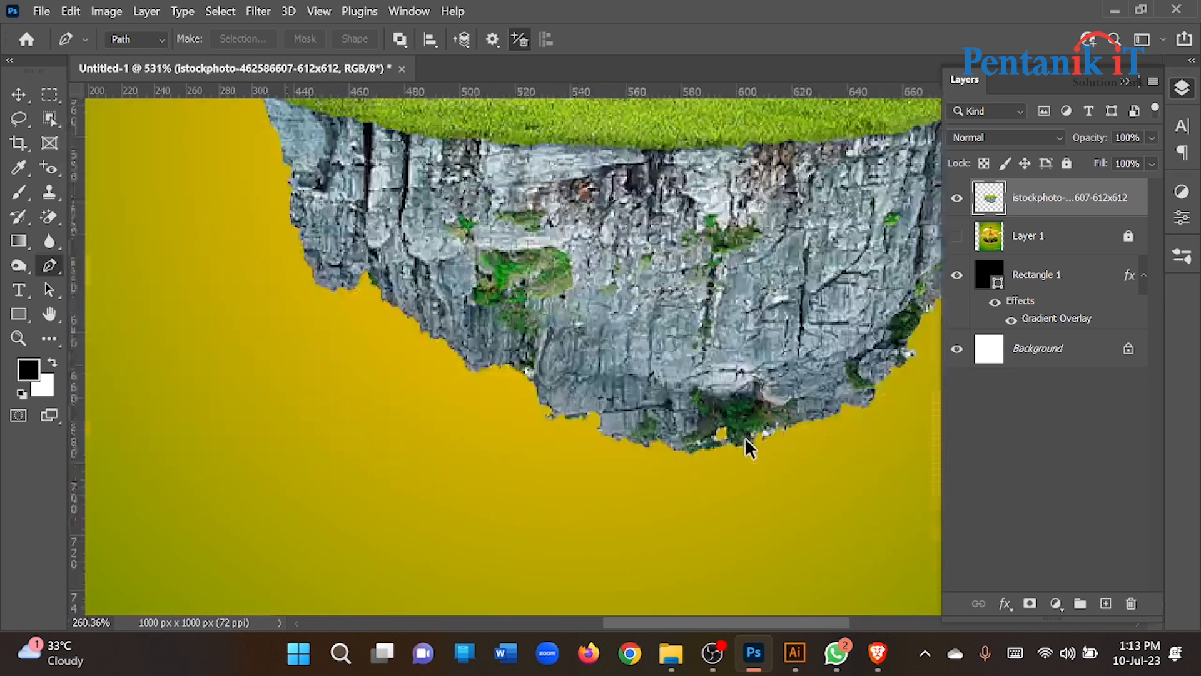
scroll(748, 448, down, 2)
scroll(852, 397, up, 6)
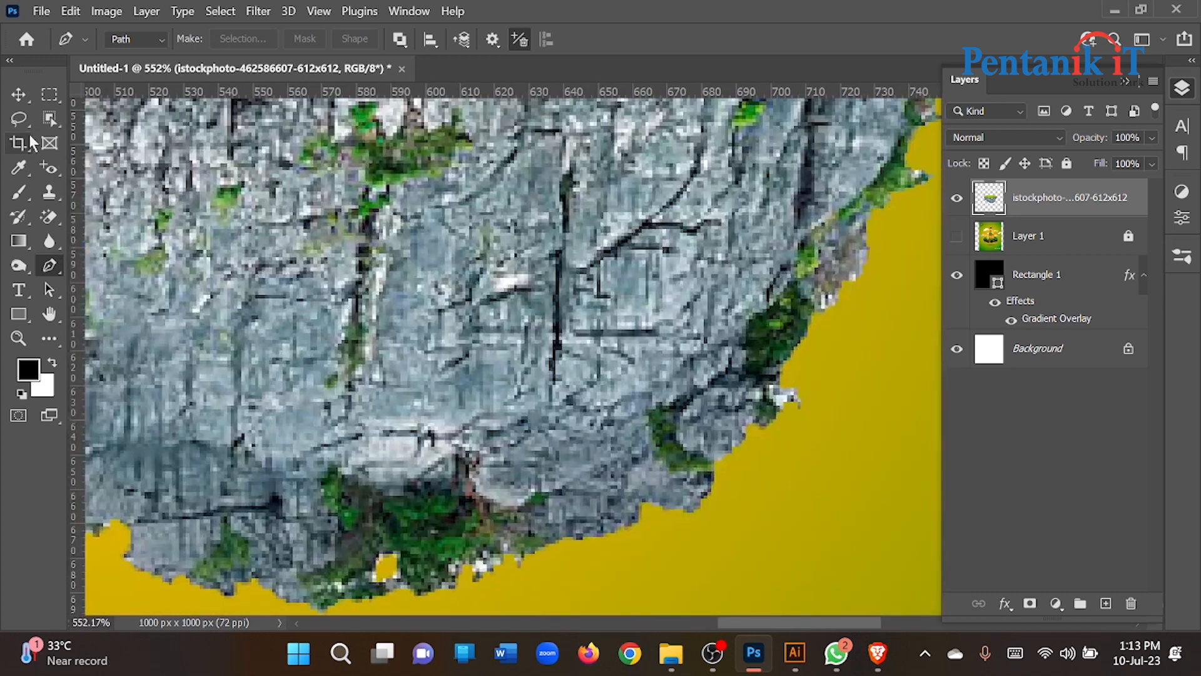
click(19, 118)
scroll(796, 410, up, 2)
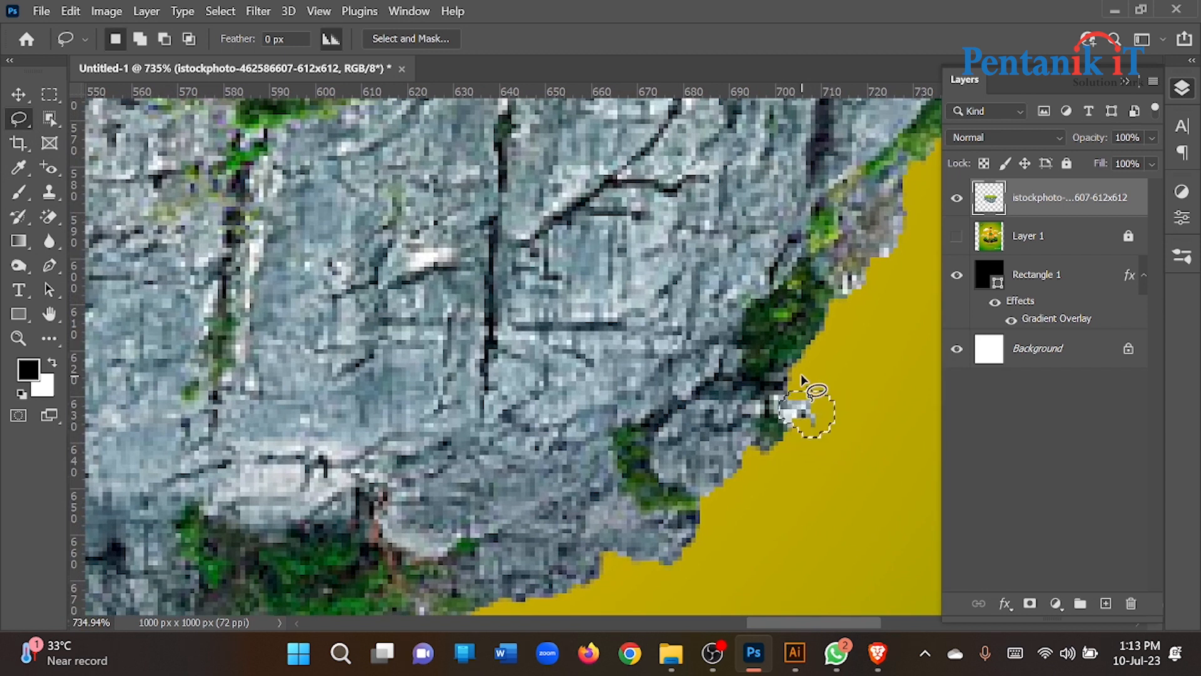
drag(800, 363, 831, 182)
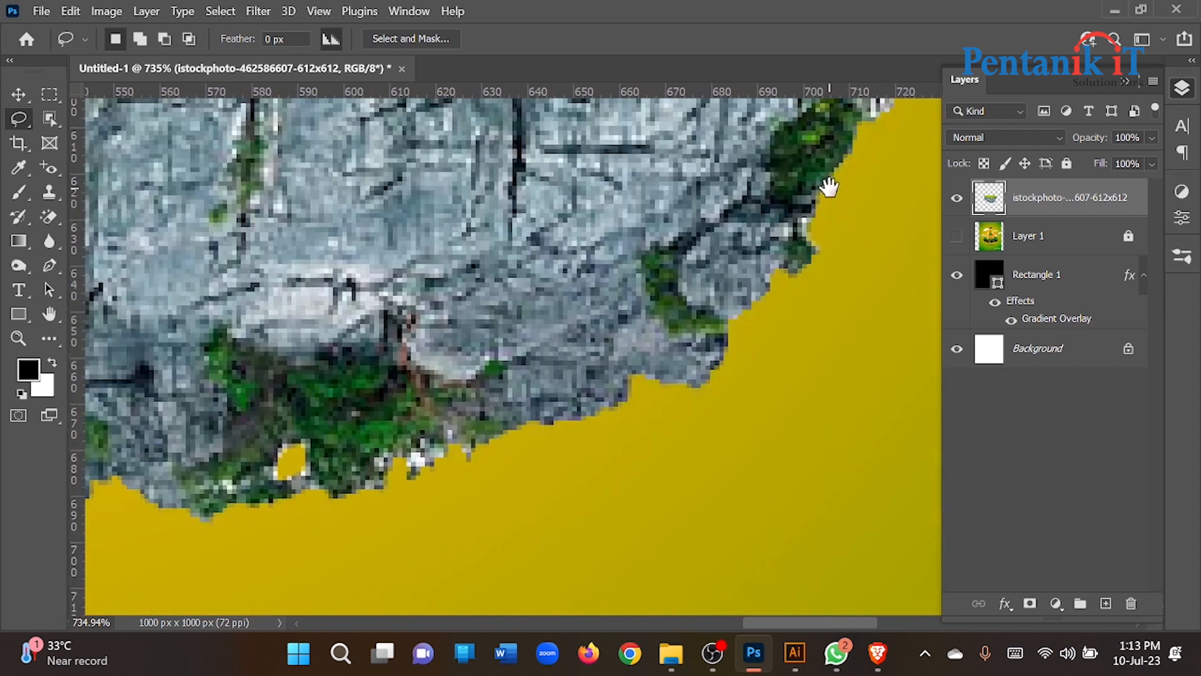
- Lasso the ragged strip with white specks along the greenery at the island's bottom edge, delete it, and deselect
drag(415, 515, 600, 453)
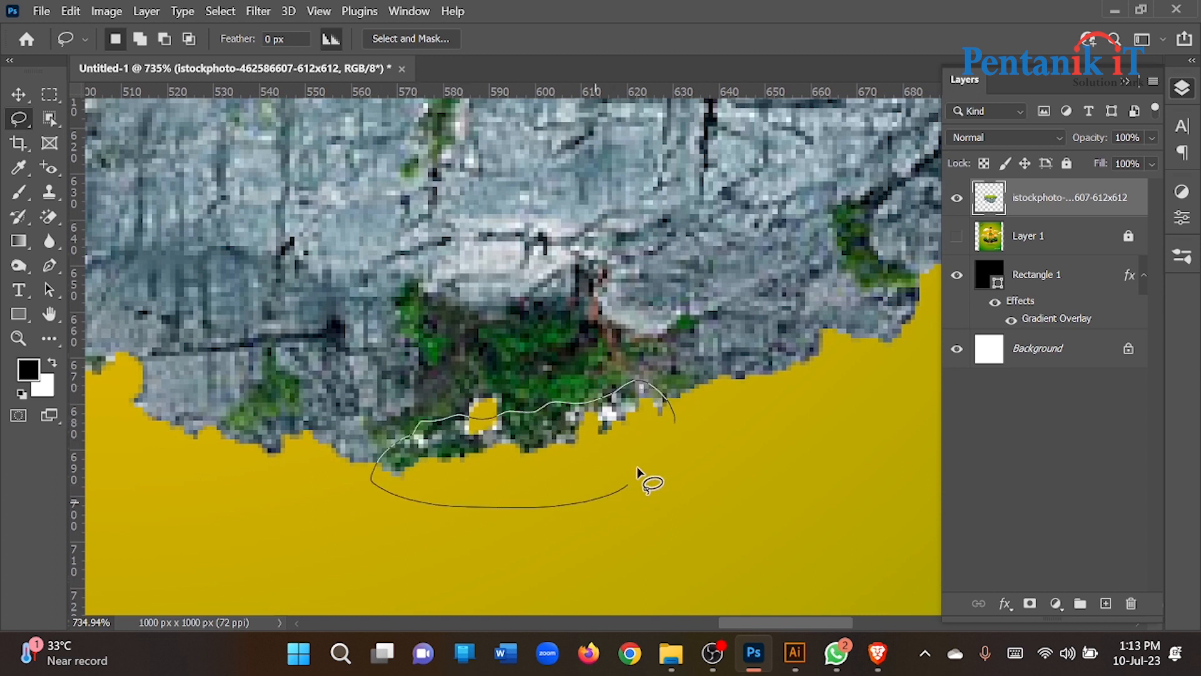
drag(673, 422, 694, 413)
key(Delete)
key(ctrl+d)
scroll(648, 483, down, 1)
scroll(576, 478, down, 5)
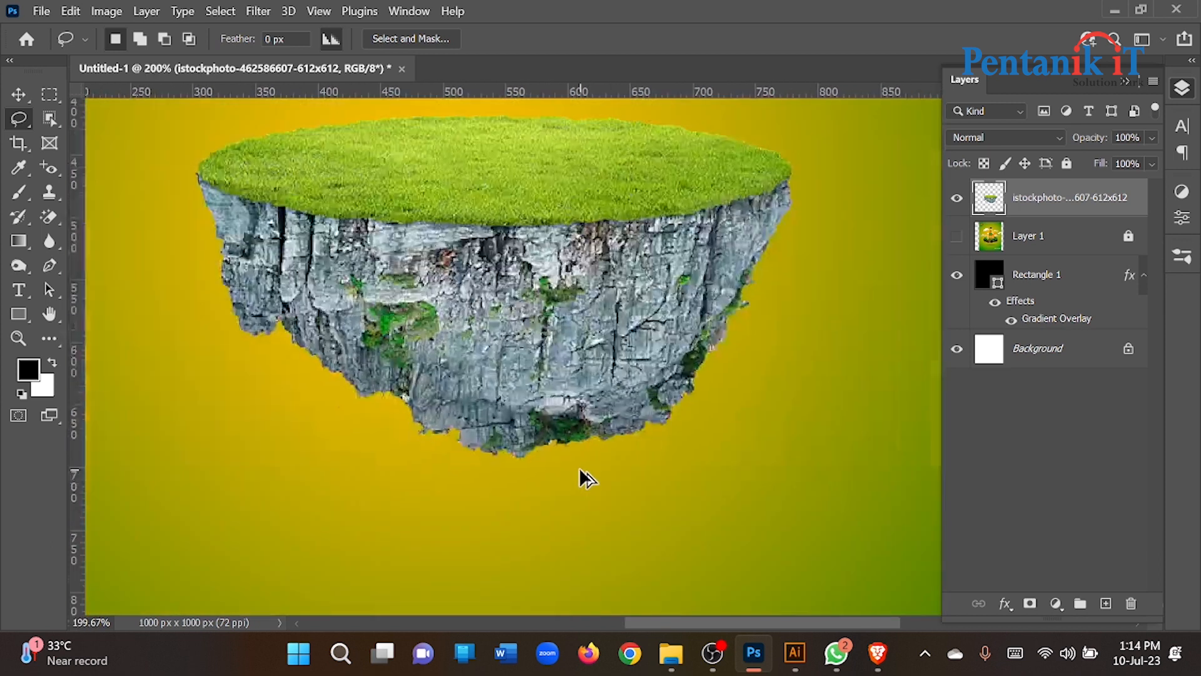
scroll(580, 471, down, 1)
- Draw a flat black ellipse about 260 × 38 px below the island with the Ellipse tool
right_click(21, 317)
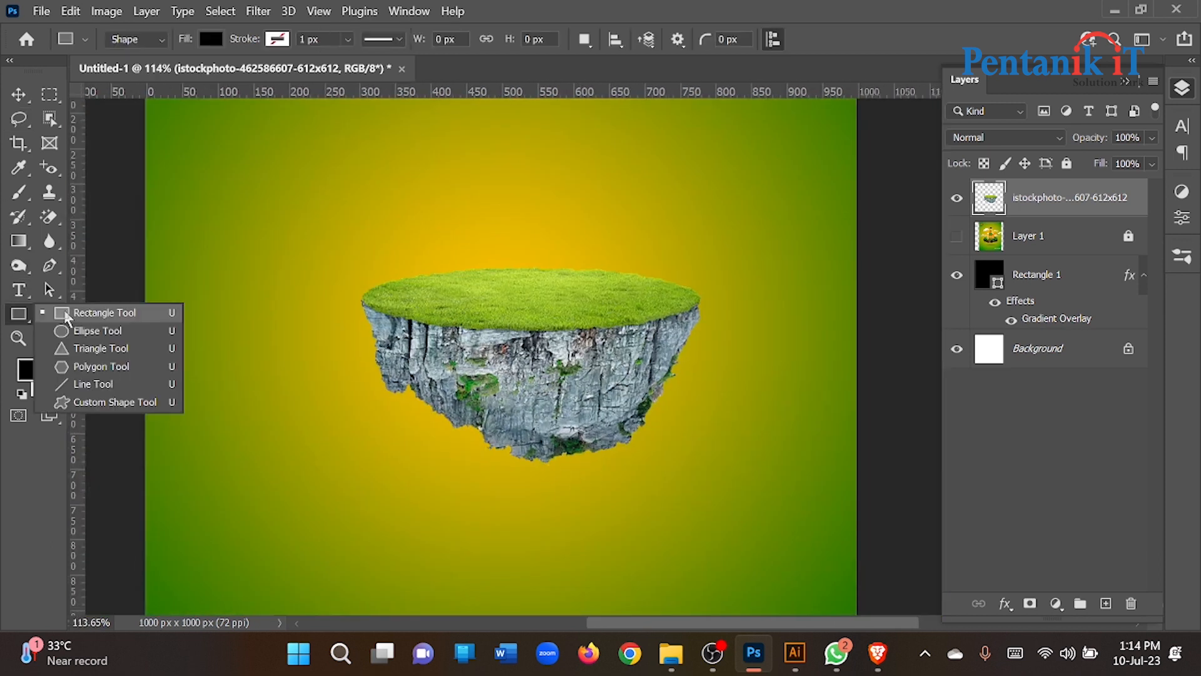
click(87, 330)
scroll(394, 436, down, 3)
drag(383, 465, 514, 480)
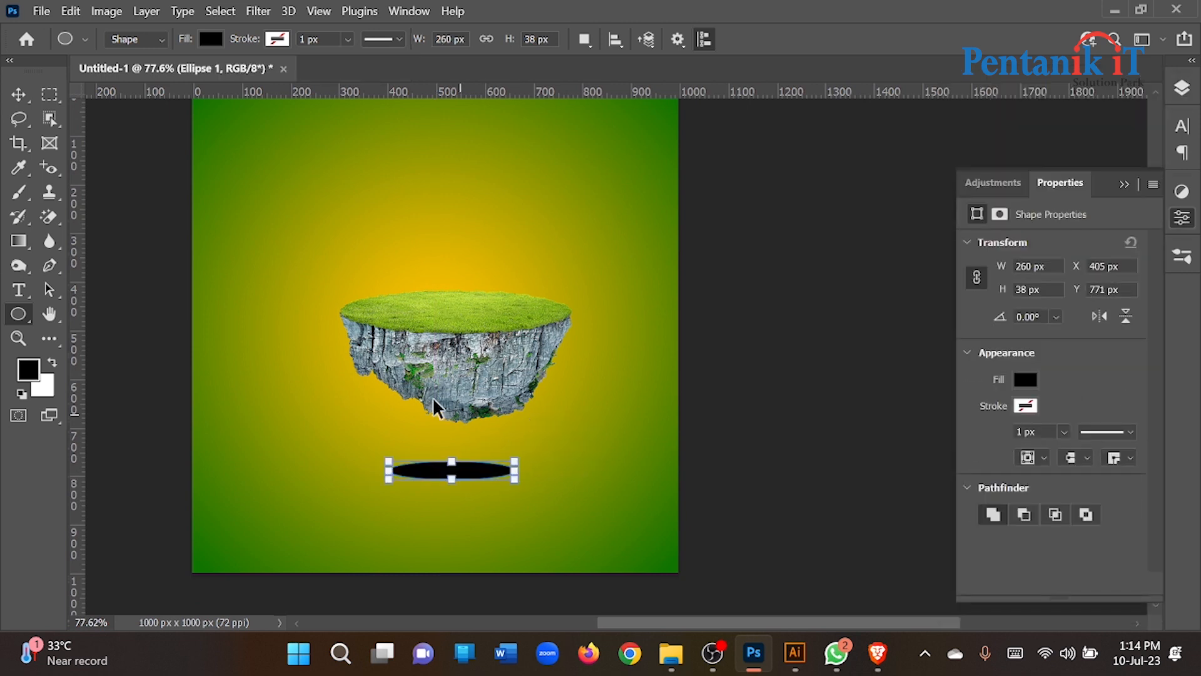
scroll(436, 411, up, 2)
- Apply a Gaussian Blur with a radius of 8.2 pixels to the black ellipse, converting it to a smart object
click(253, 13)
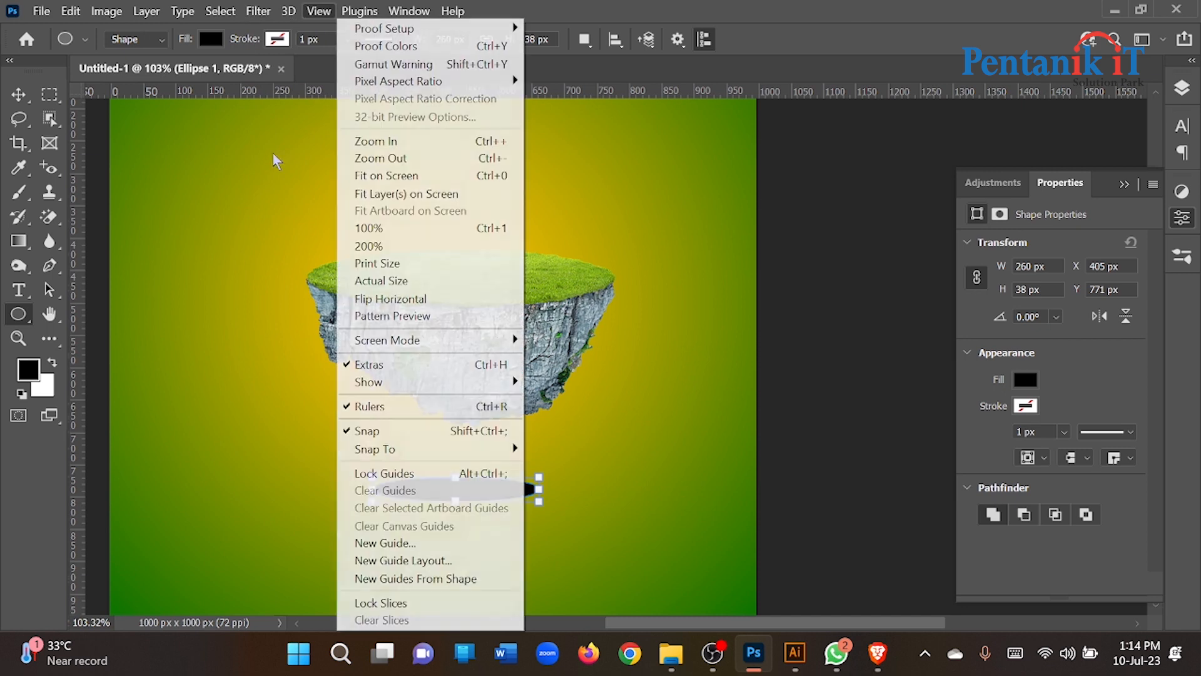
mouse_move(269, 232)
click(529, 304)
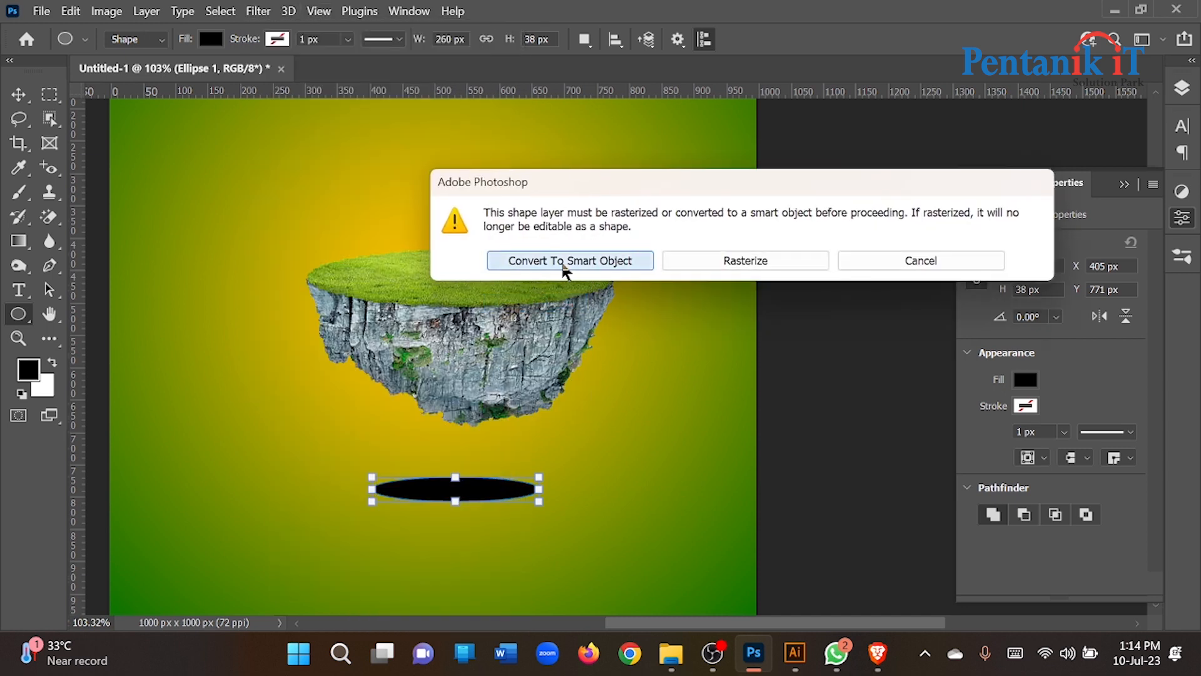
click(566, 261)
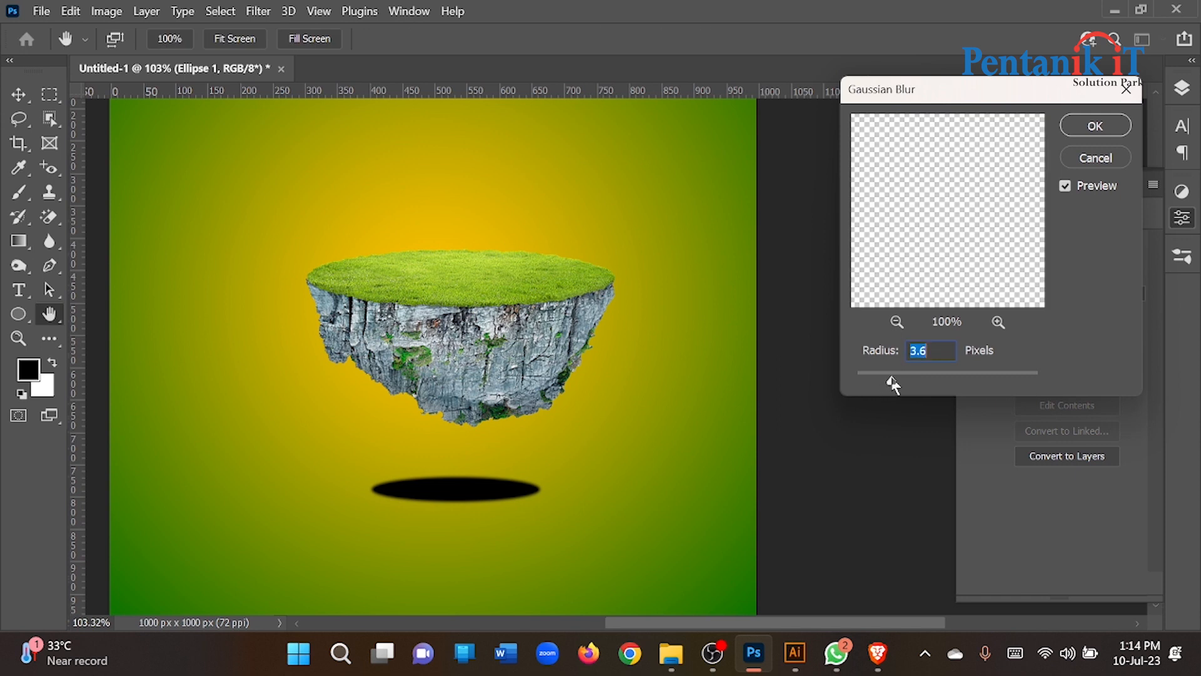
drag(907, 381, 927, 380)
click(1094, 126)
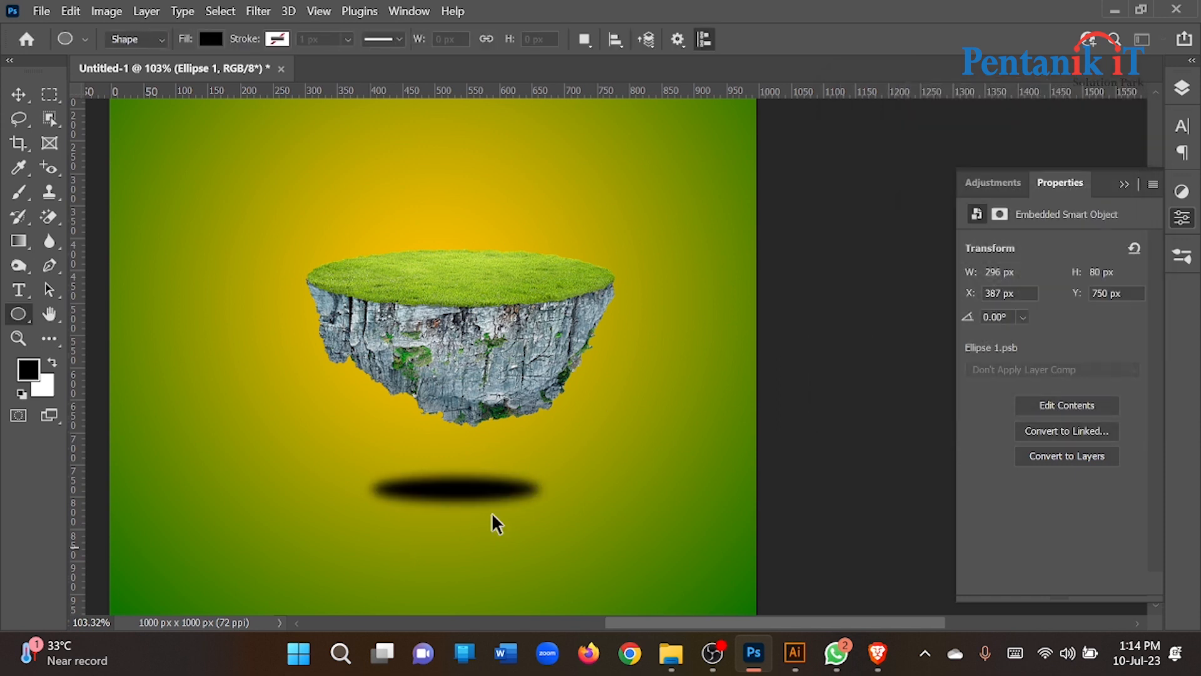
- Flatten and narrow the blurred ellipse below the island to about 244 × 54 px
scroll(496, 523, up, 4)
click(17, 97)
scroll(383, 547, up, 2)
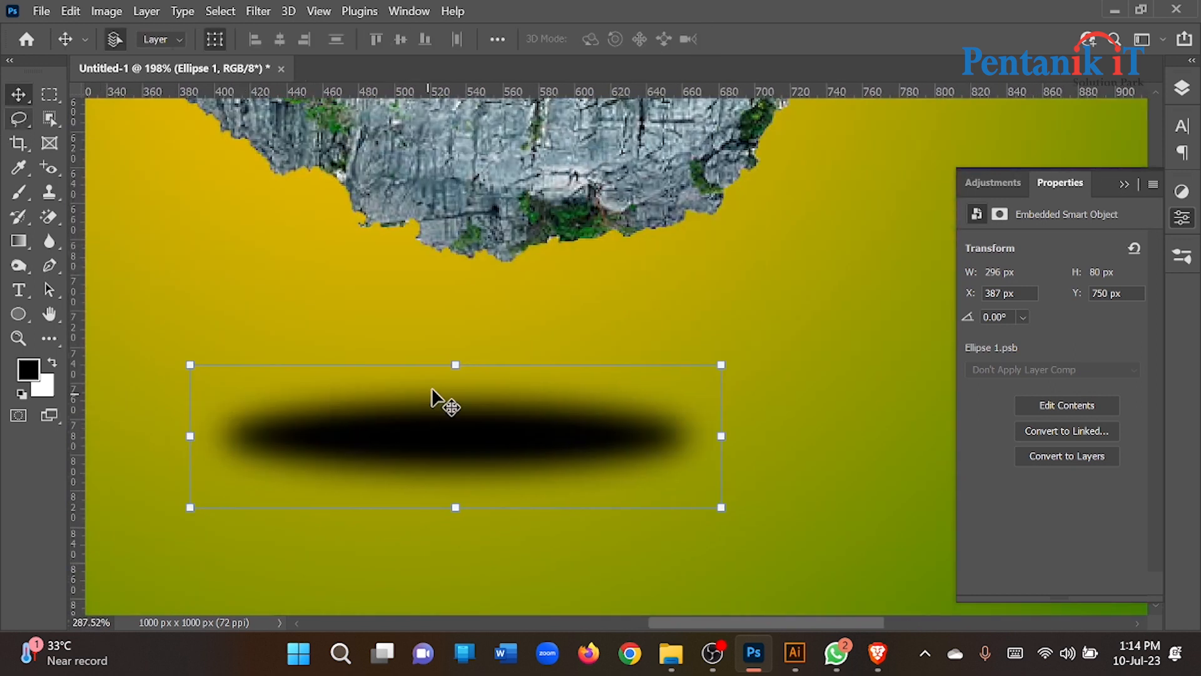
mouse_move(453, 364)
mouse_down()
mouse_move(453, 413)
mouse_move(453, 386)
mouse_up()
click(926, 42)
scroll(359, 519, down, 3)
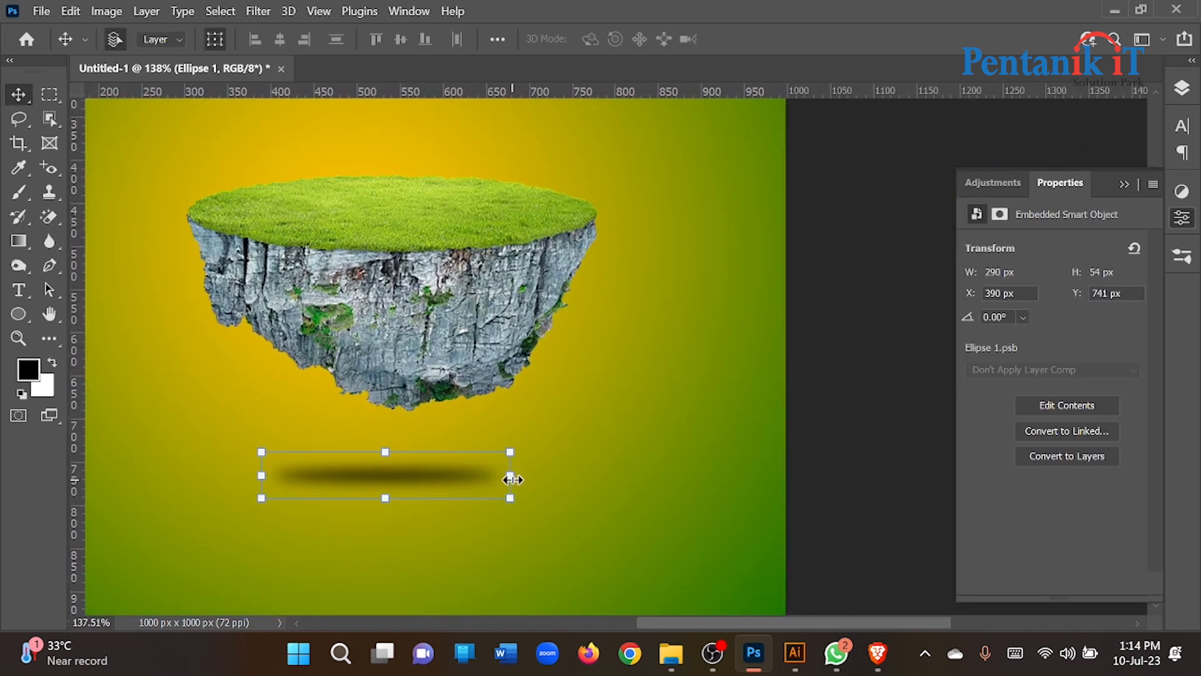
click(513, 480)
drag(513, 482, 477, 476)
click(931, 40)
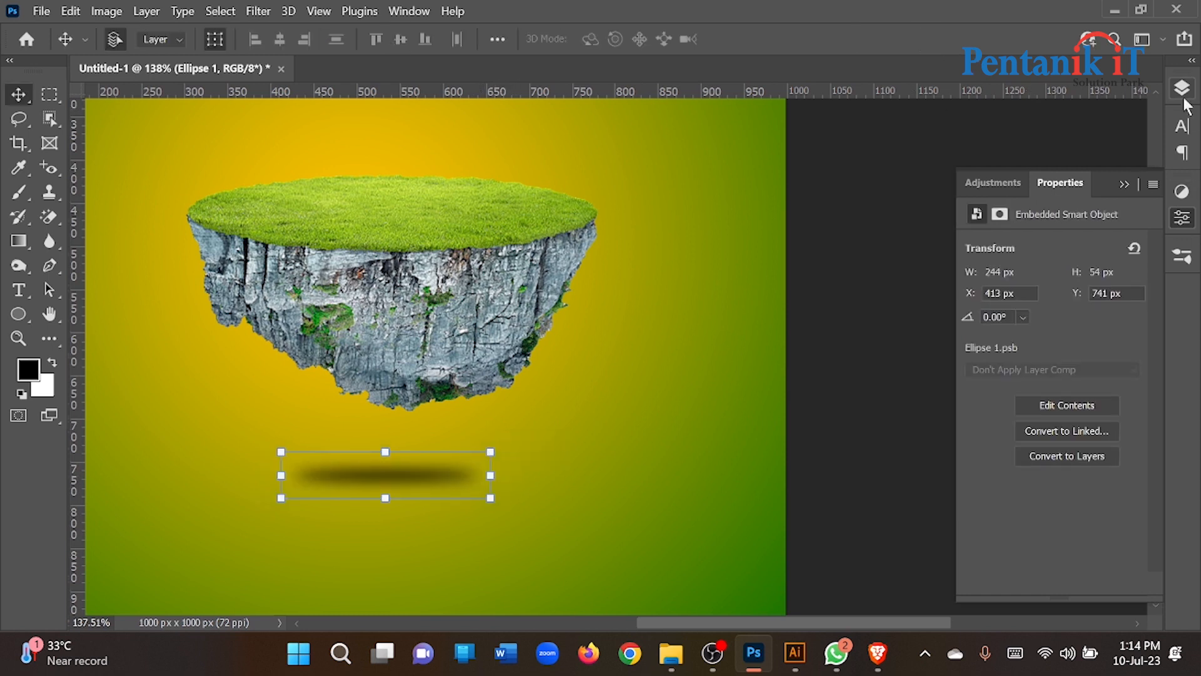
- Edit the ellipse's Gaussian Blur smart filter and set its radius to 7.8 pixels
click(1182, 88)
scroll(574, 438, down, 3)
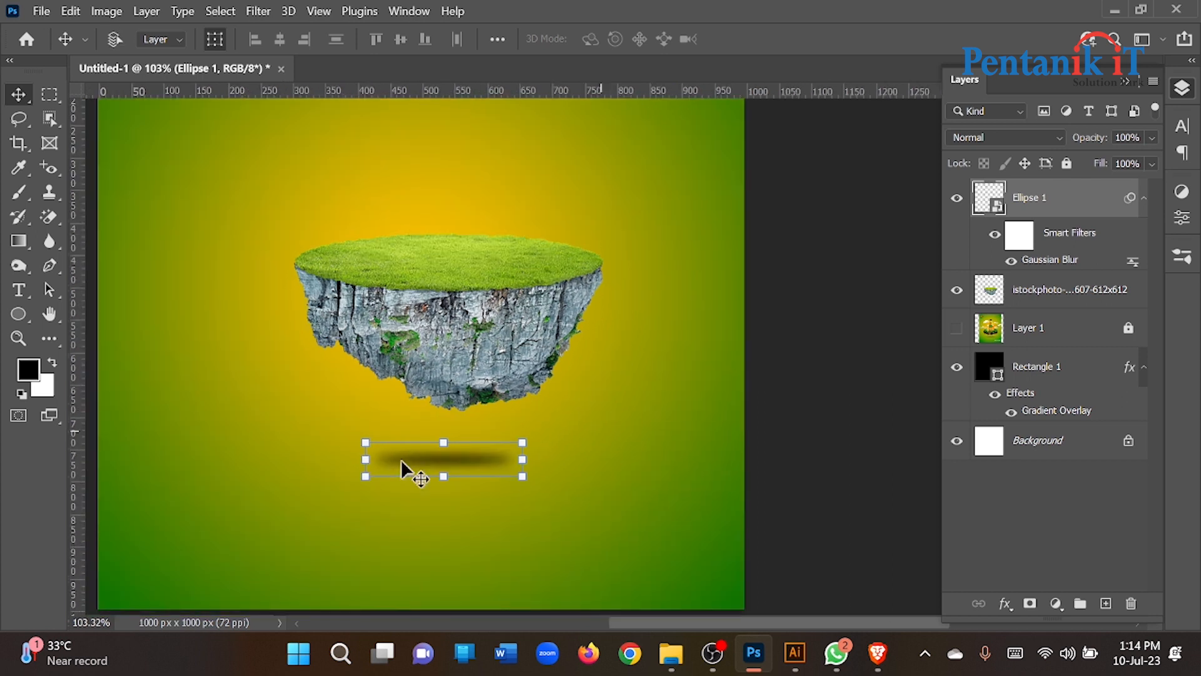
double_click(1043, 266)
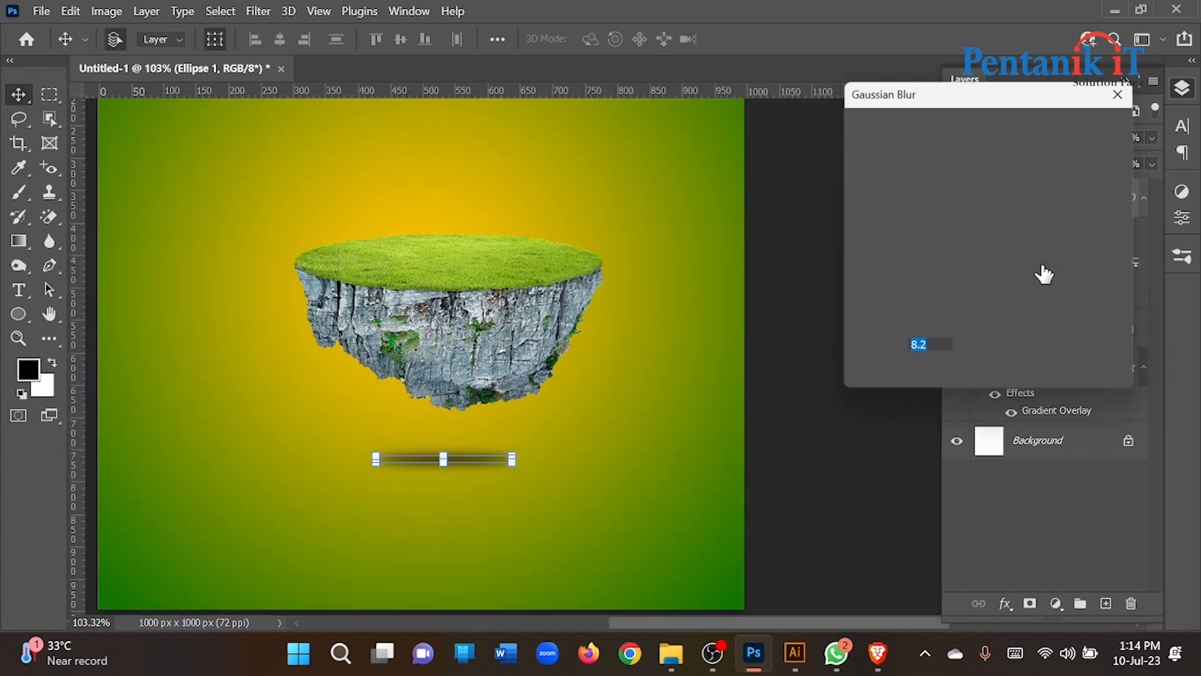
drag(928, 380, 924, 382)
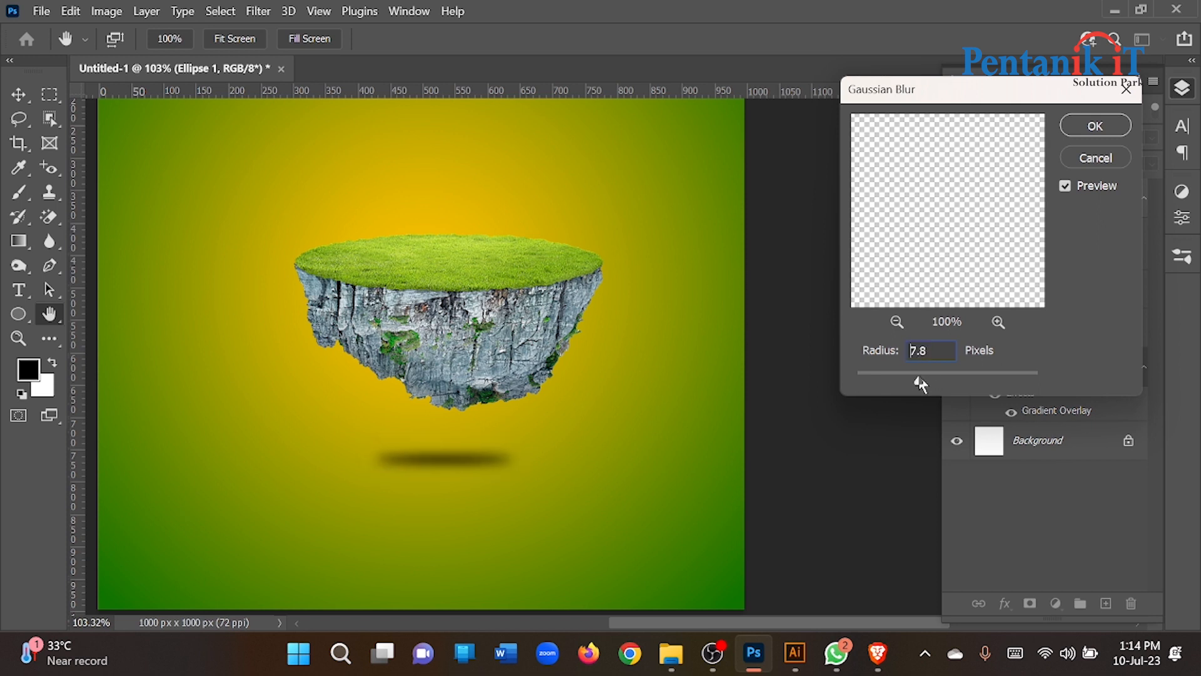
click(1095, 124)
- Add a Motion Blur to the ellipse shadow with angle 0° and distance 239 pixels, and deselect the layer
click(254, 14)
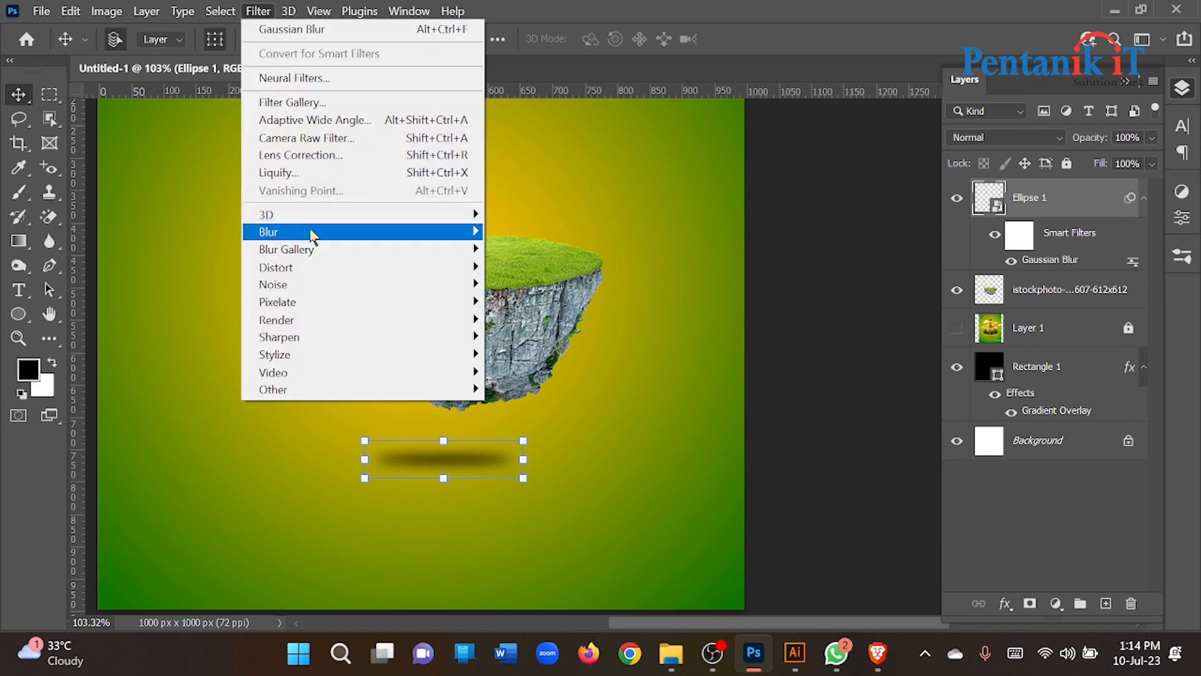
mouse_move(376, 231)
click(544, 338)
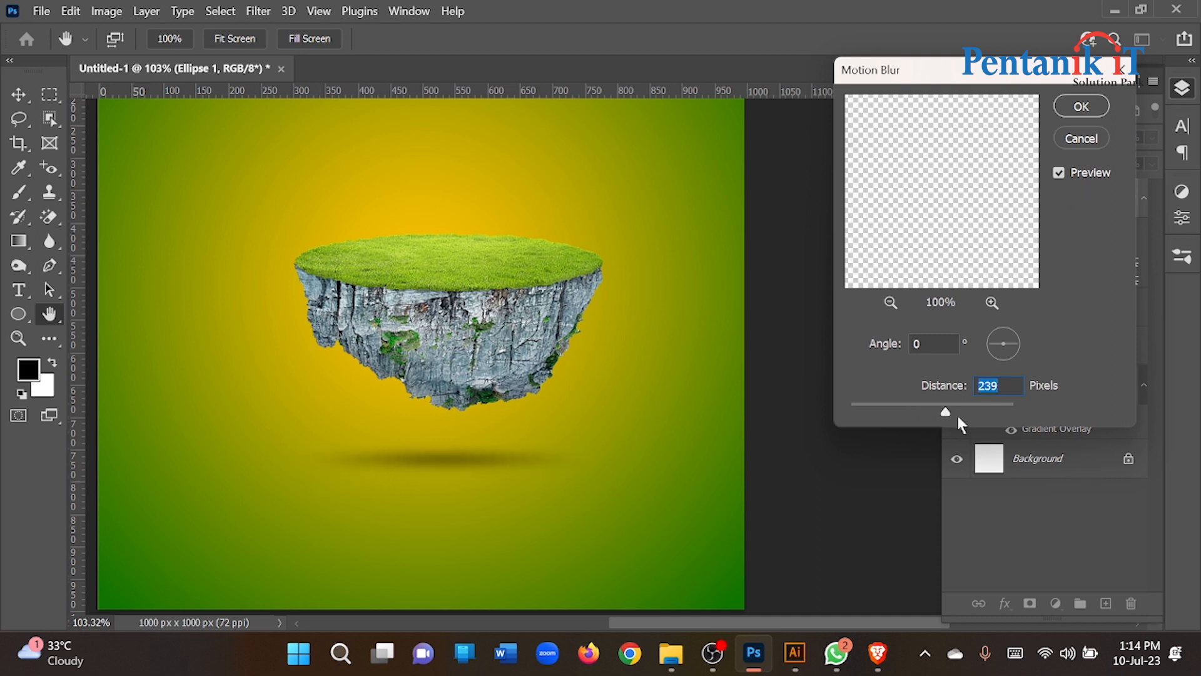
click(1082, 107)
key(v)
scroll(329, 455, down, 3)
click(137, 389)
- Align the shadow and the island on their horizontal centers and move both down to the lower middle of the canvas
scroll(324, 448, up, 4)
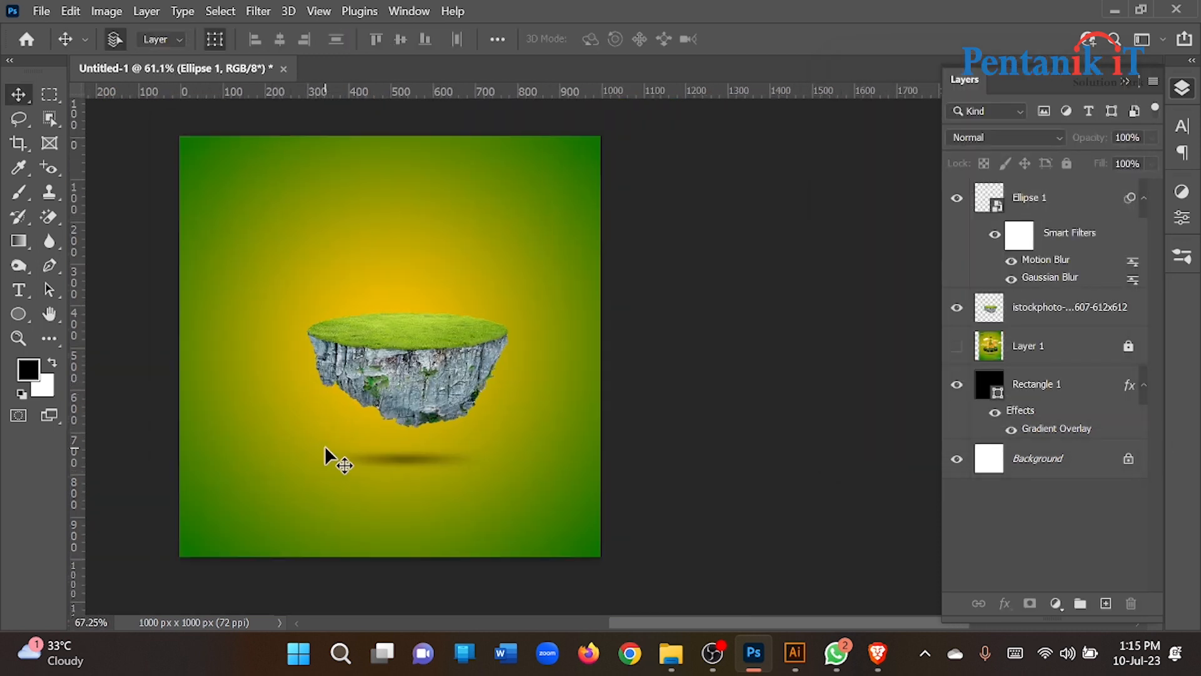
click(414, 459)
shift+click(431, 376)
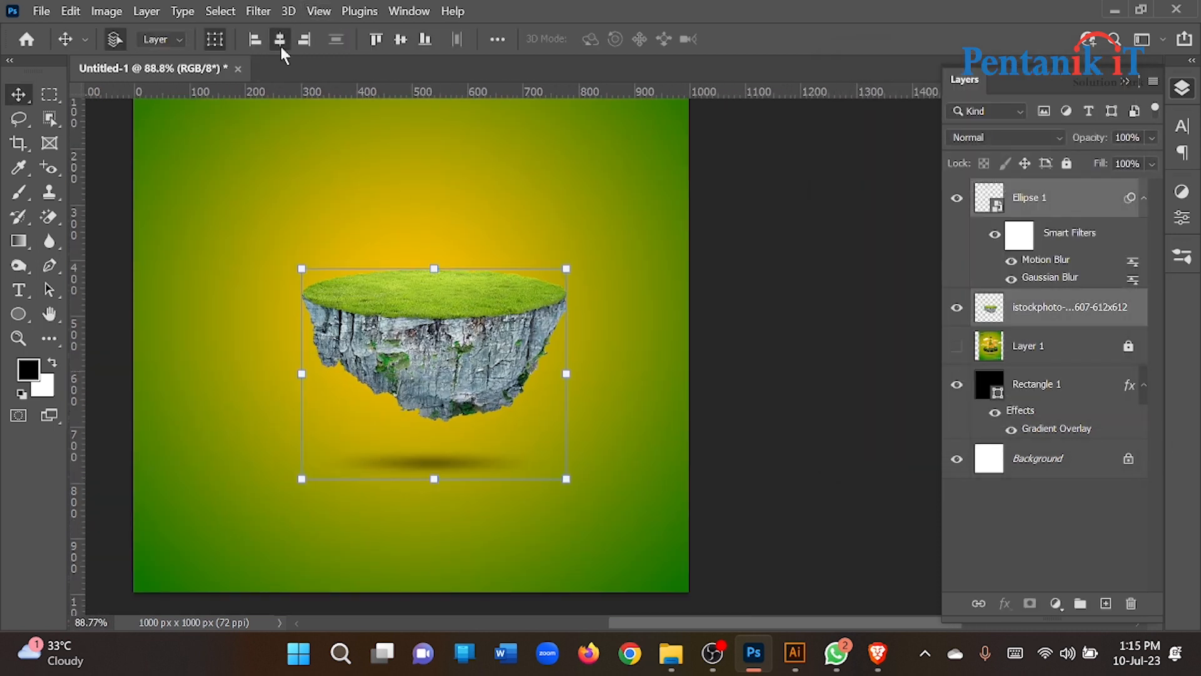
click(281, 45)
drag(437, 365, 432, 424)
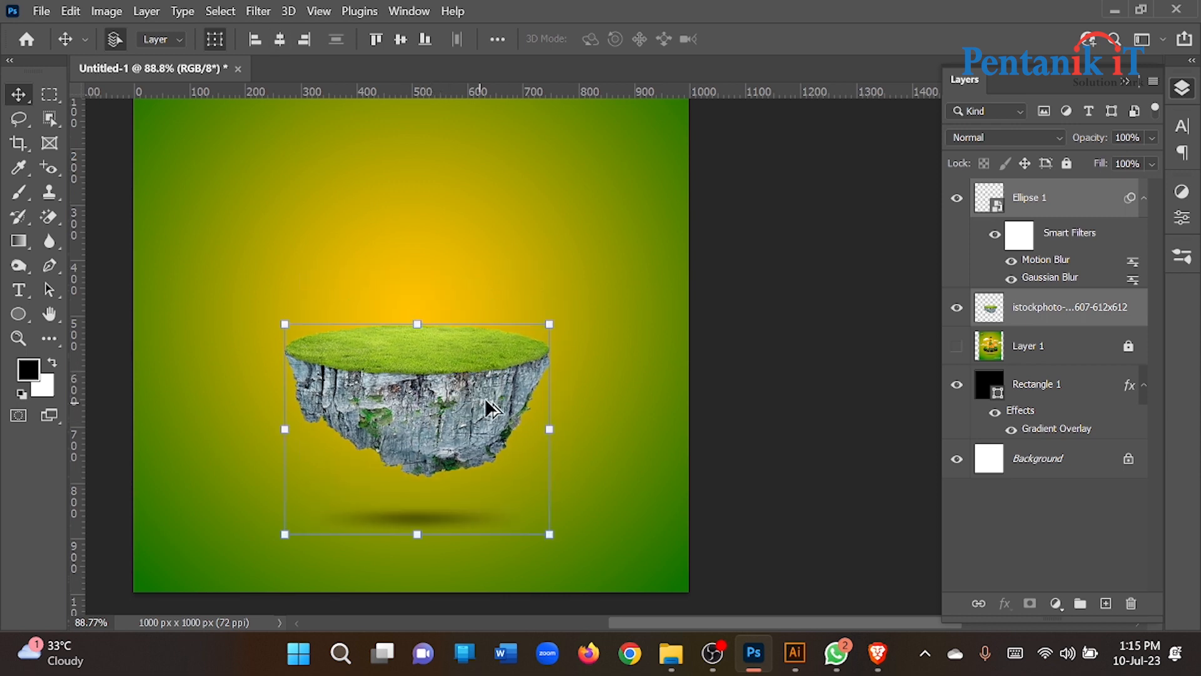
scroll(491, 408, down, 3)
click(651, 333)
- Enlarge the island slightly by extending its lower and upper edges, and commit the transform
scroll(464, 438, up, 2)
click(452, 393)
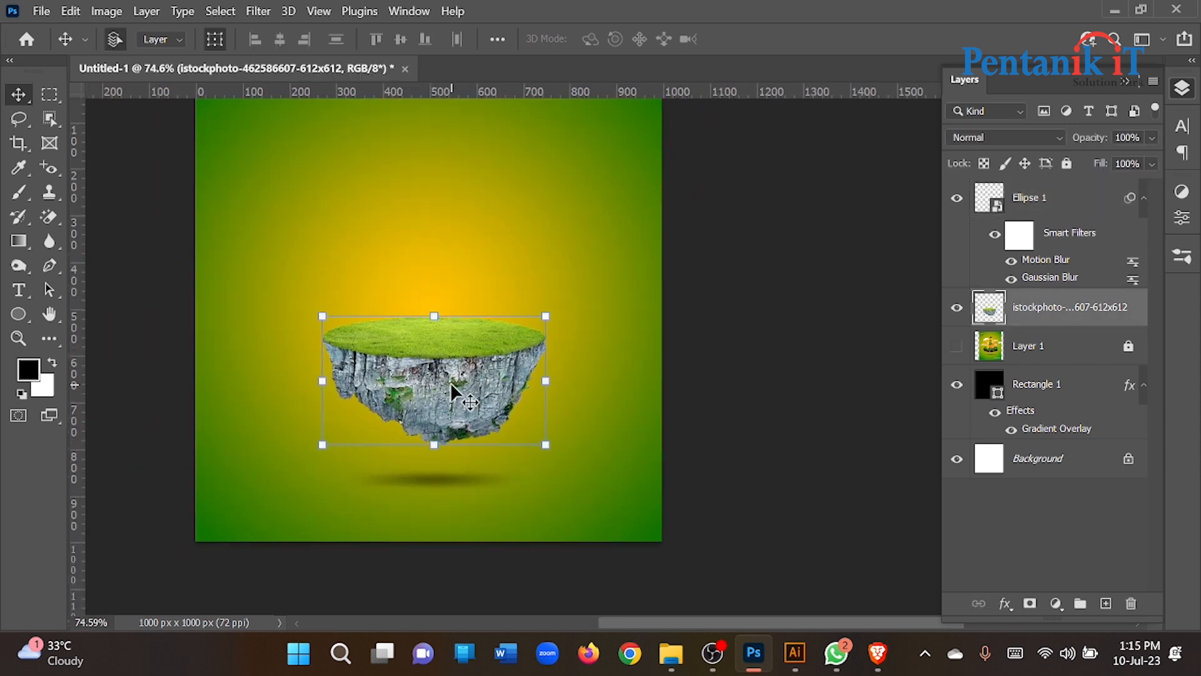
drag(431, 444, 432, 451)
drag(432, 314, 434, 309)
click(917, 40)
- Move the reference poster layer, Layer 1, to the top of the layer stack and make it visible
click(988, 532)
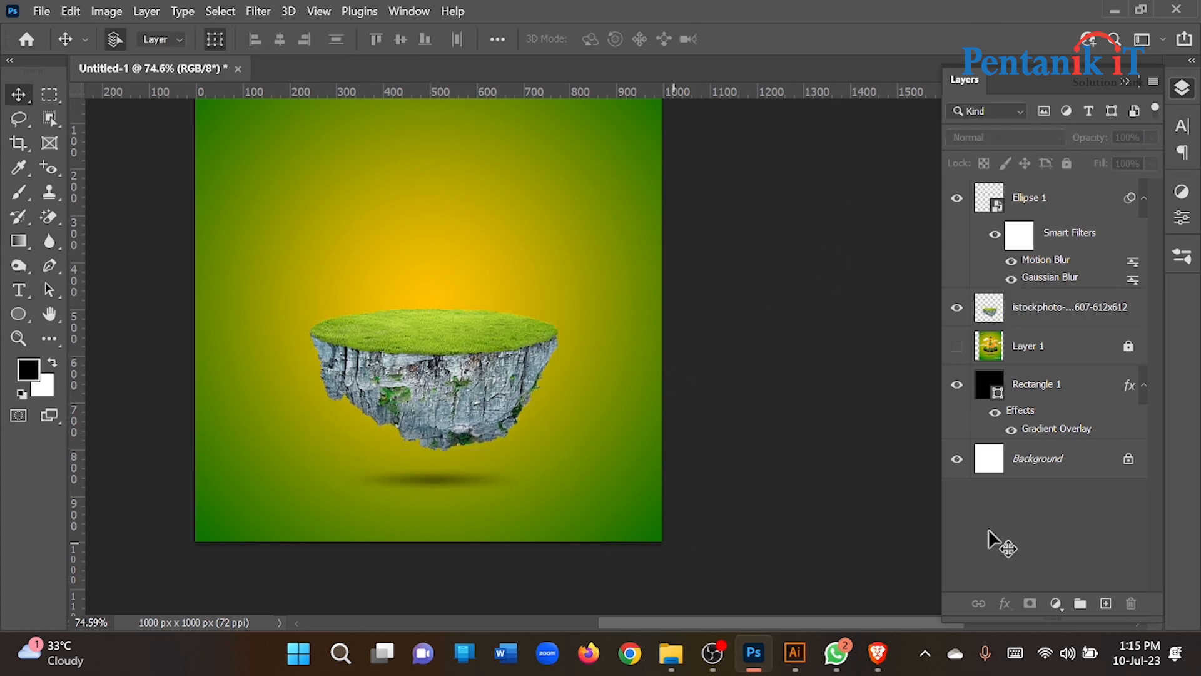
drag(1026, 347, 979, 208)
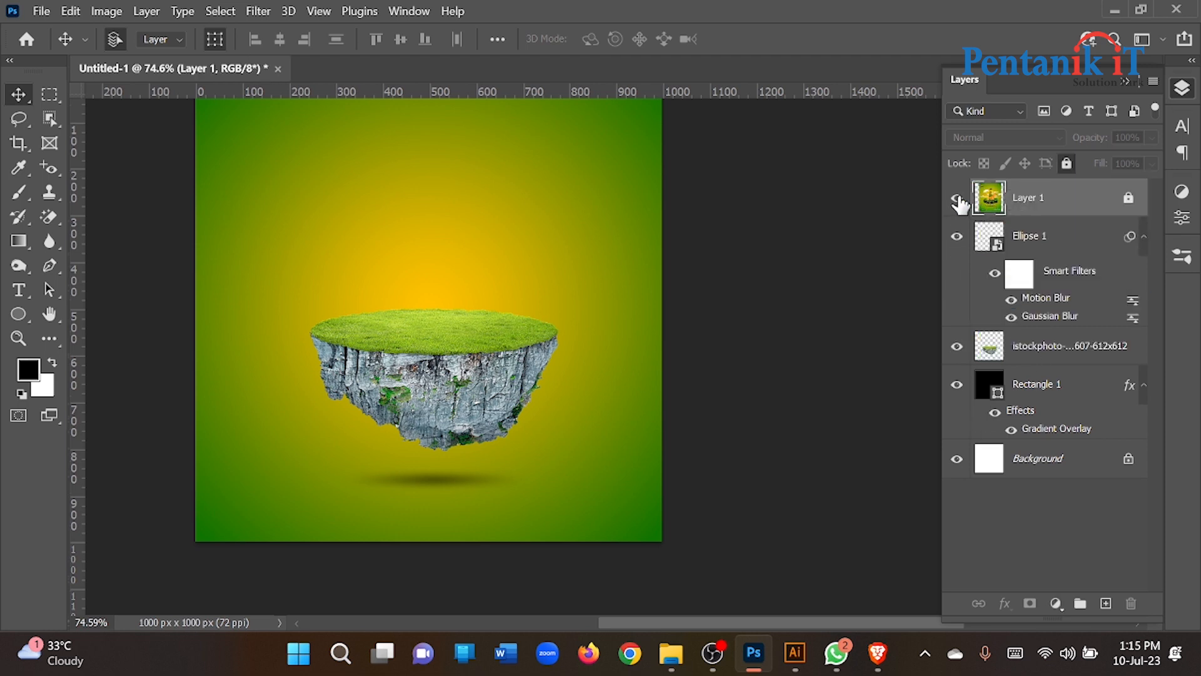
click(958, 199)
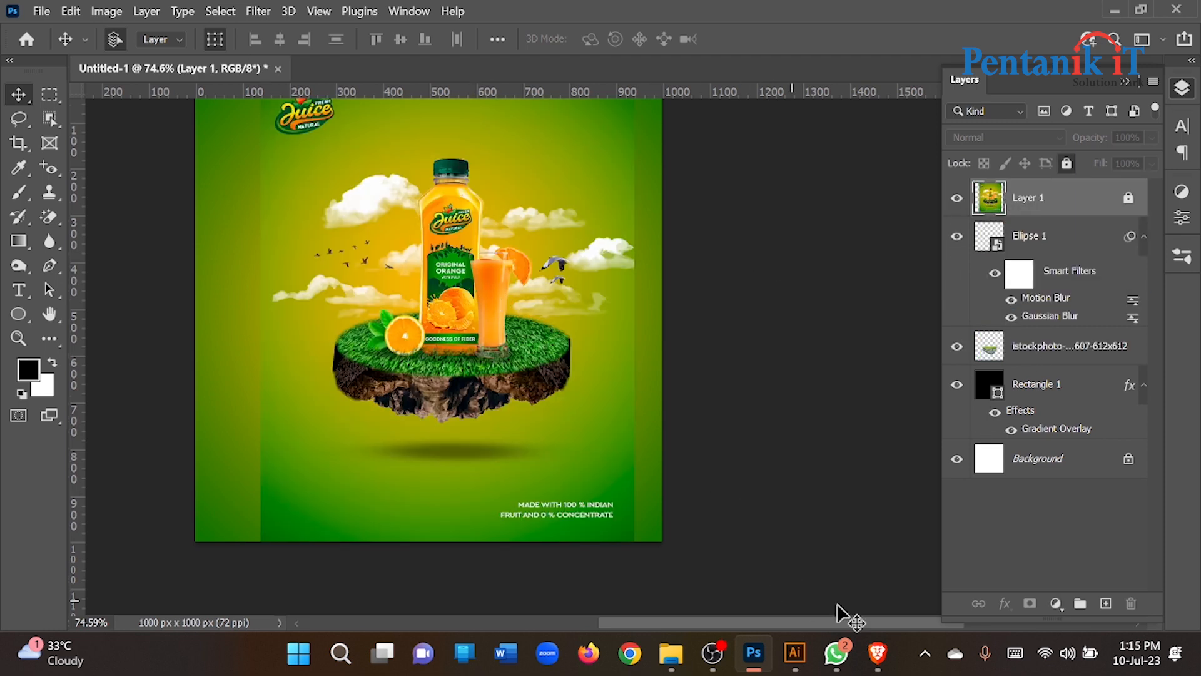
- Switch to the Brave browser and search Google Images for "juice png"
click(878, 652)
scroll(388, 312, down, 5)
scroll(388, 188, up, 3)
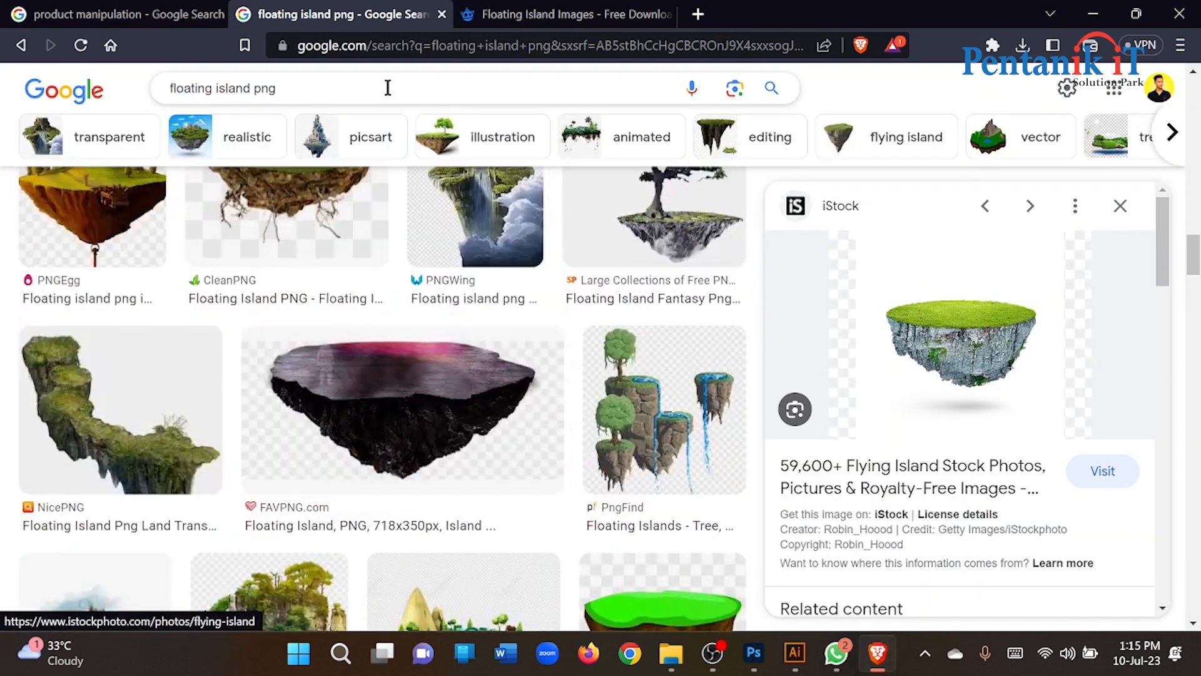
click(388, 88)
text(juice png)
key(Return)
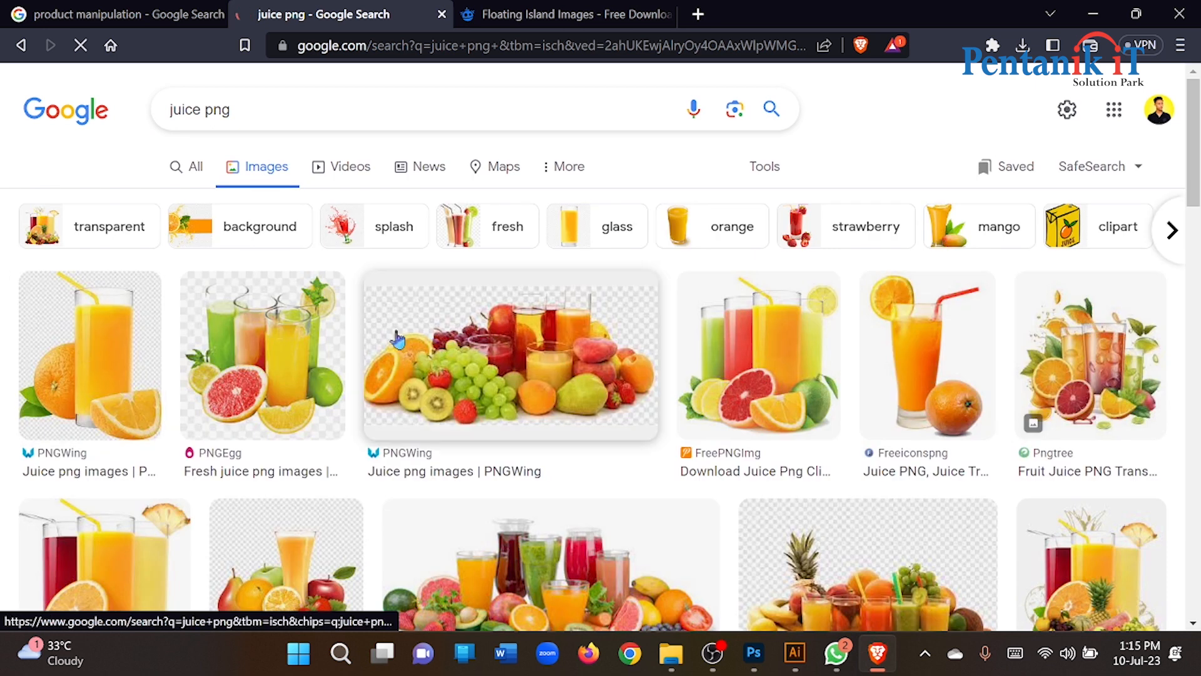
- Find the FreePNGImg glass of orange juice with orange slices and save it to Downloads as the PNG image 8-2-juice-download-png
scroll(902, 338, down, 6)
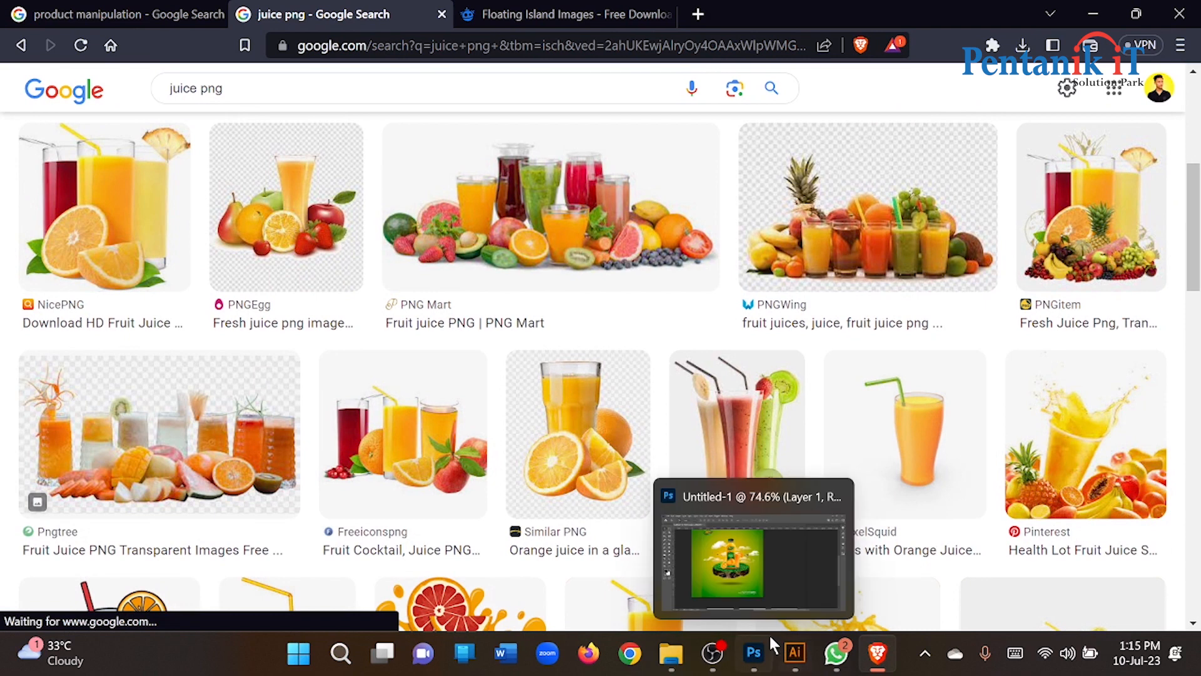
click(763, 650)
click(763, 650)
scroll(206, 413, down, 5)
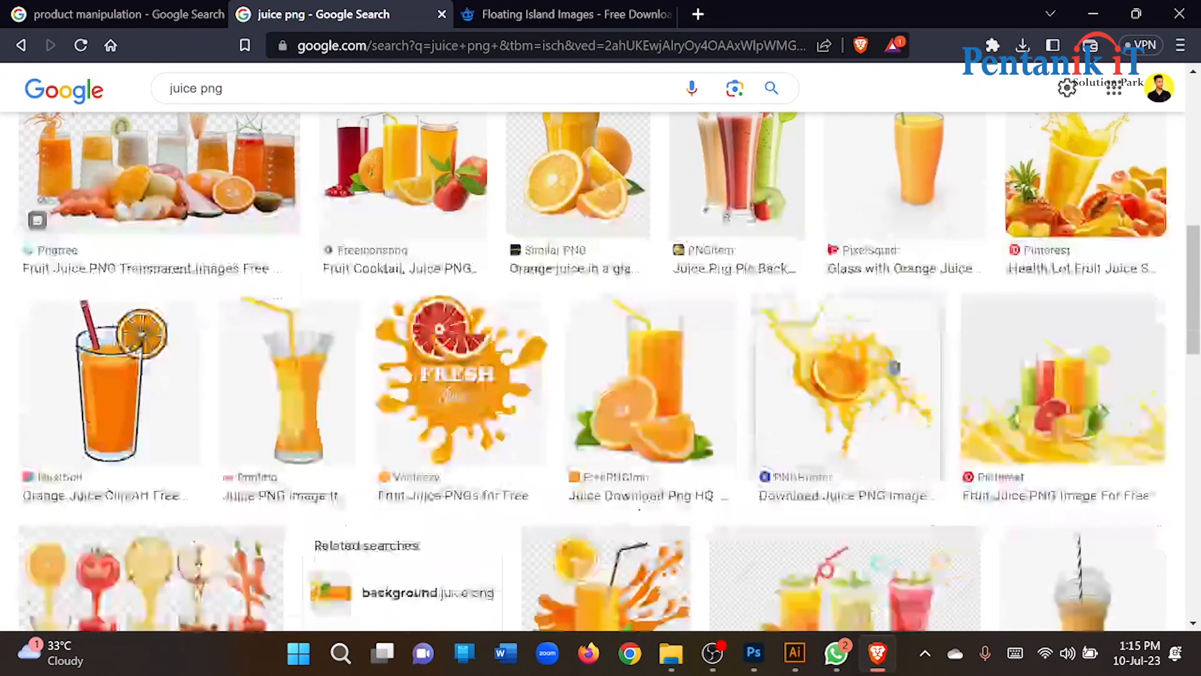
scroll(139, 412, down, 3)
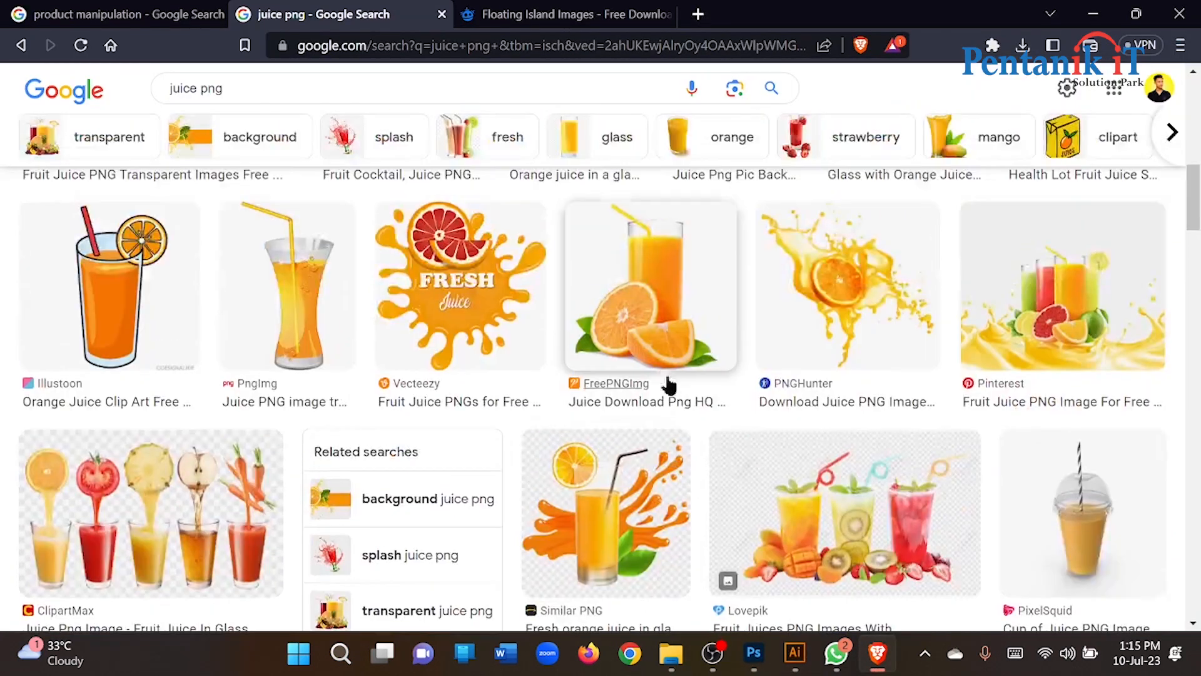
click(667, 376)
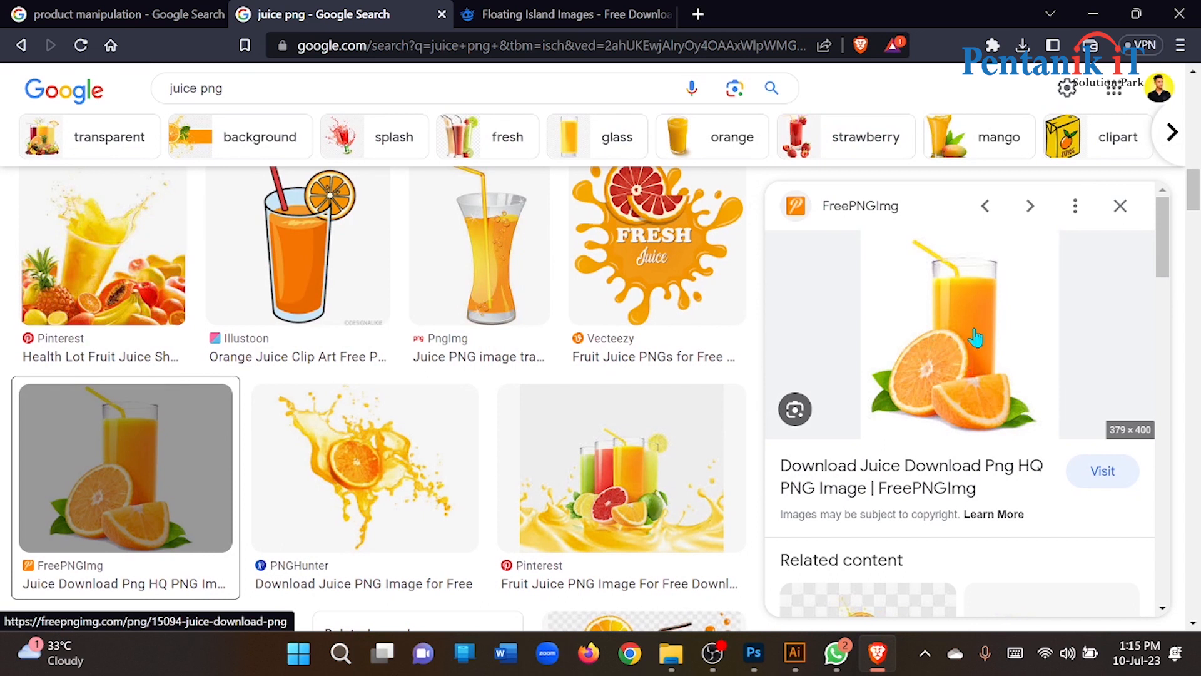
right_click(970, 316)
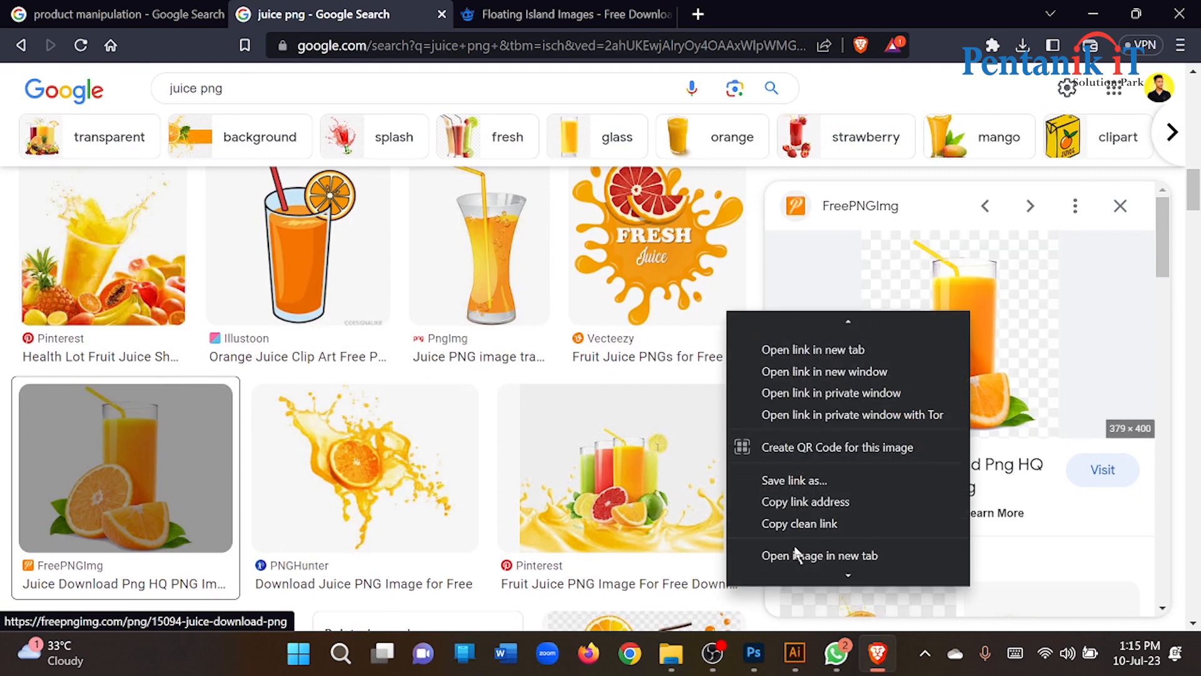
scroll(791, 528, down, 2)
click(799, 505)
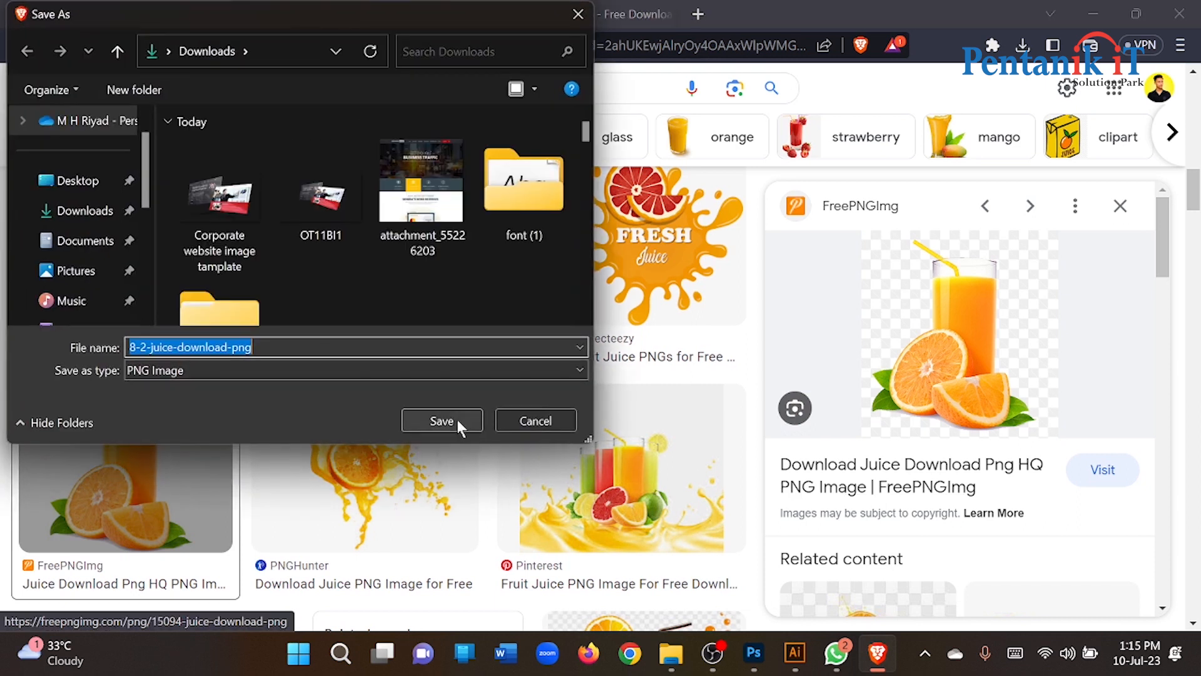
click(457, 419)
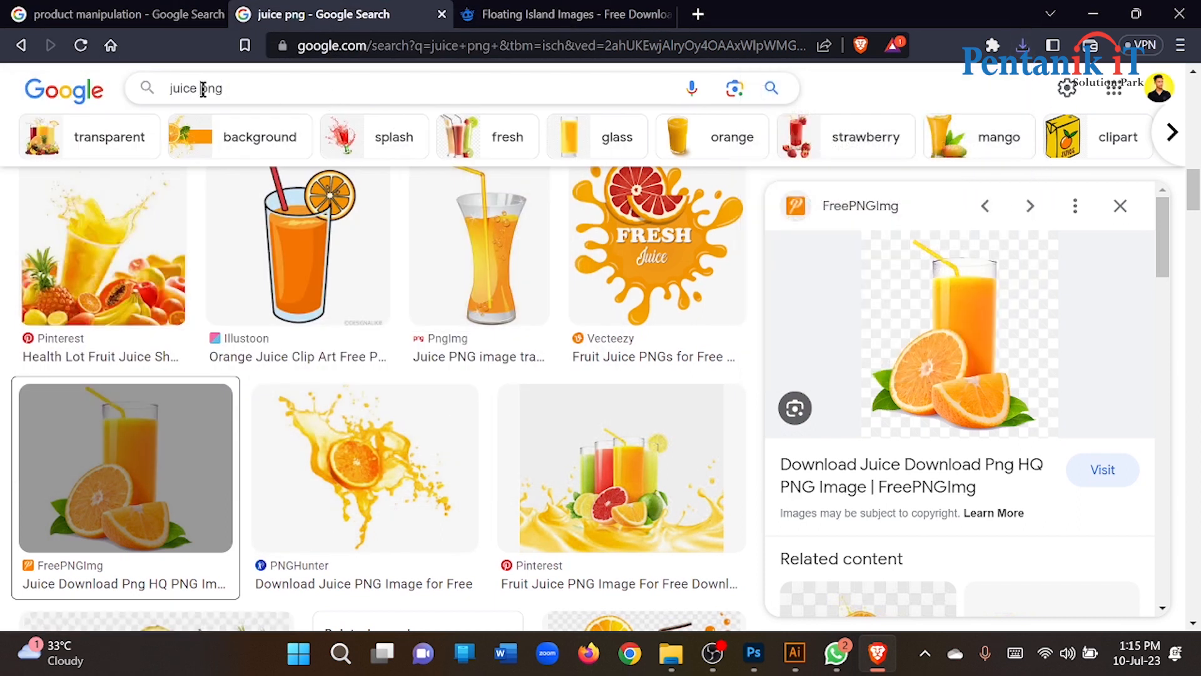
- Search Google Images for "juice bottle png" and browse the bottle pictures
text(ttle)
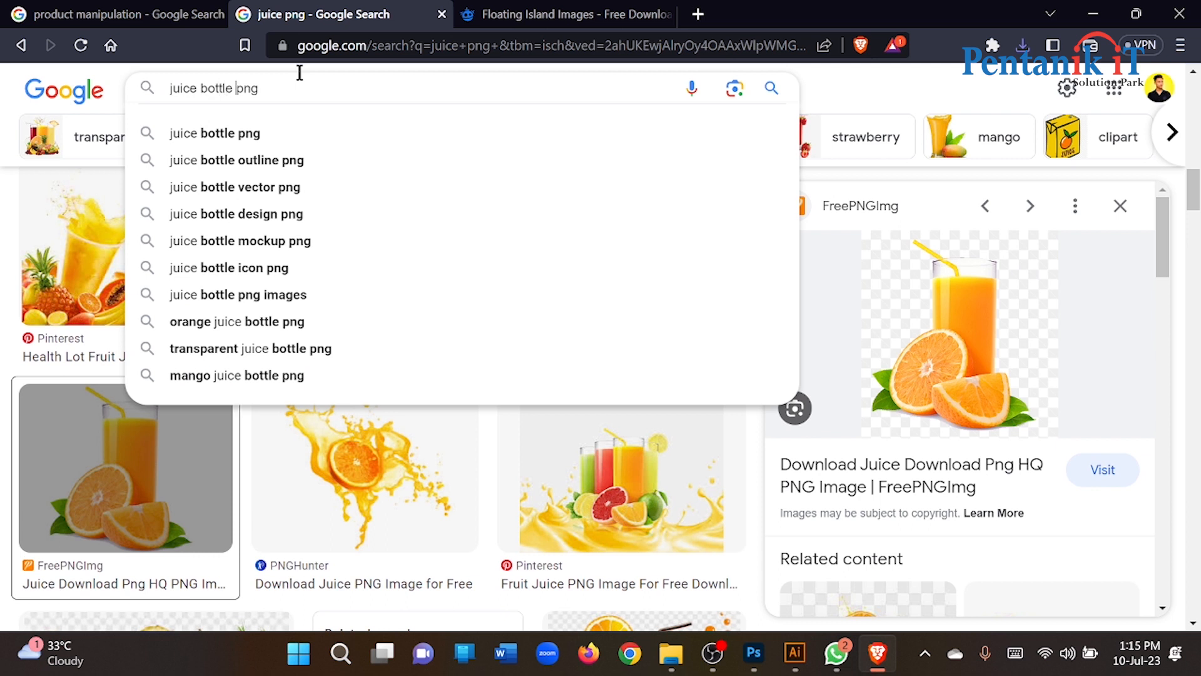
key(Return)
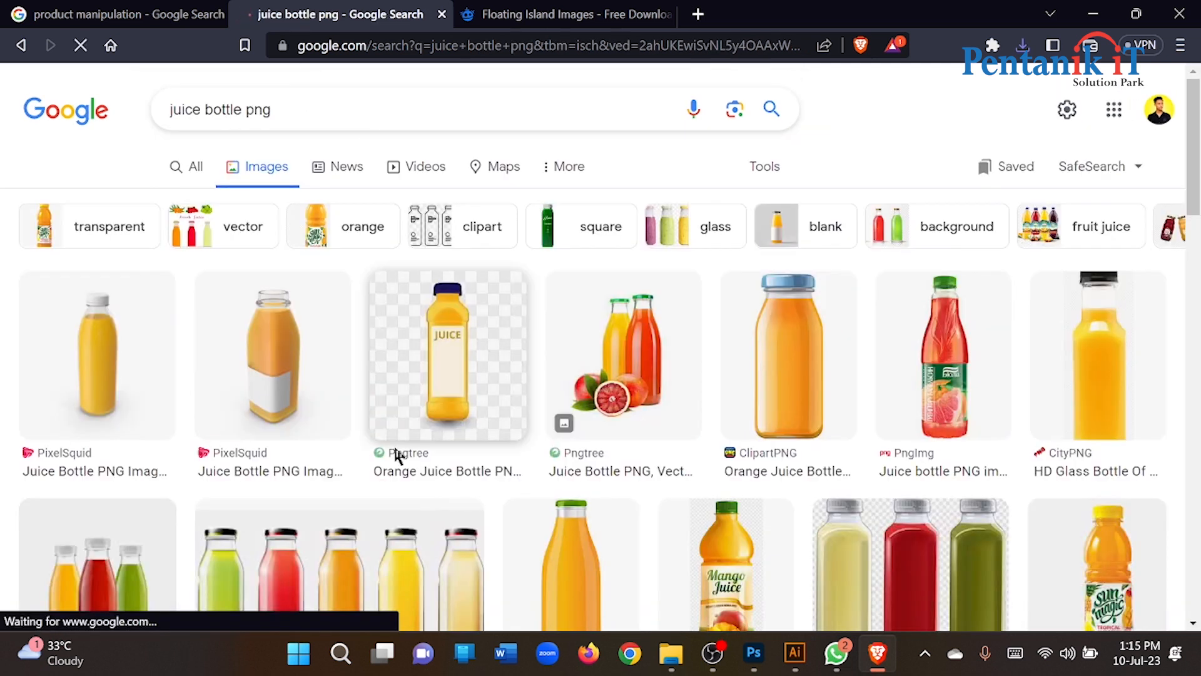
scroll(938, 355, down, 4)
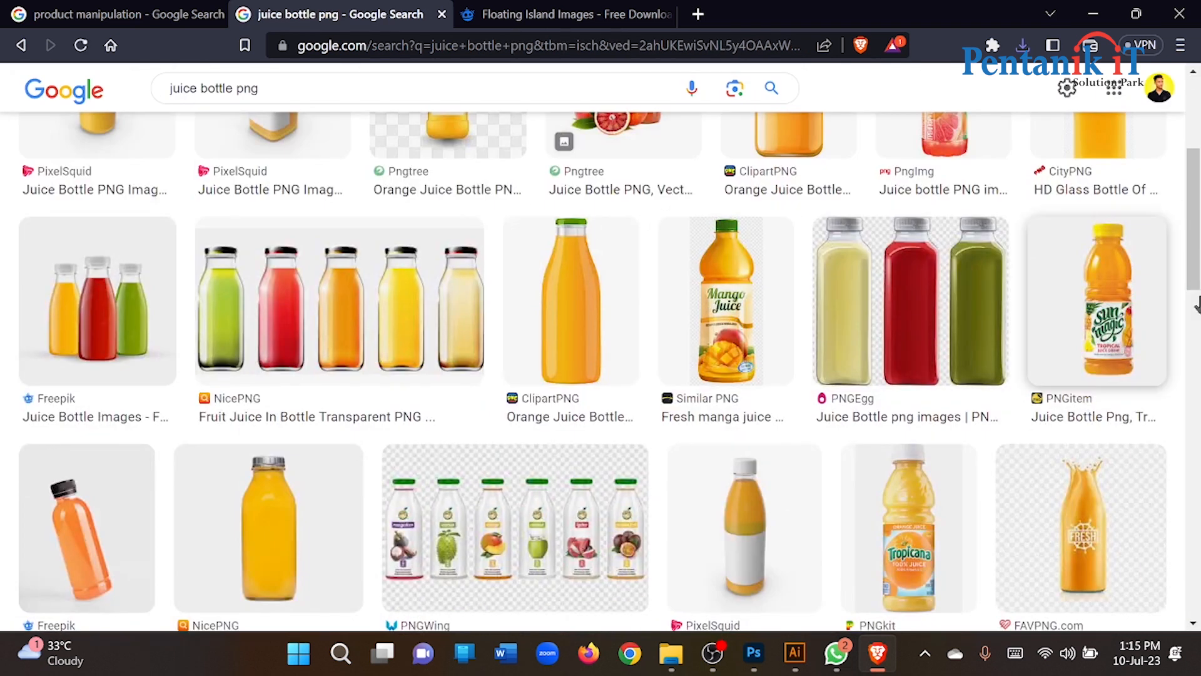
click(1098, 301)
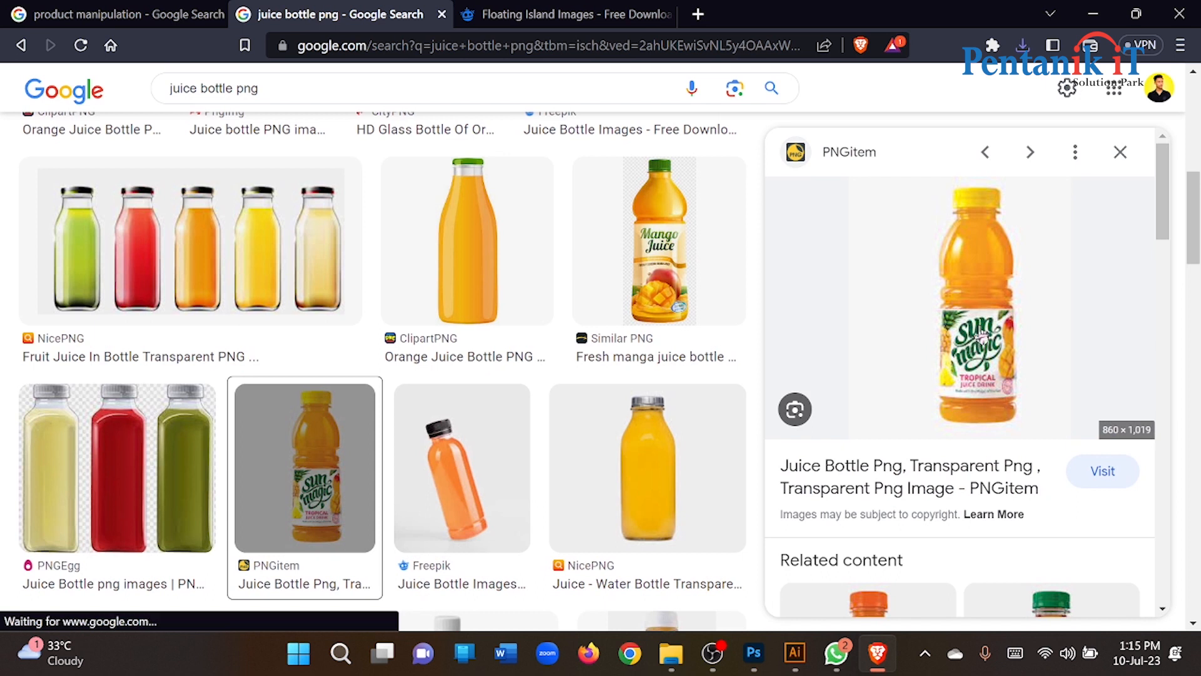
right_click(961, 288)
click(794, 523)
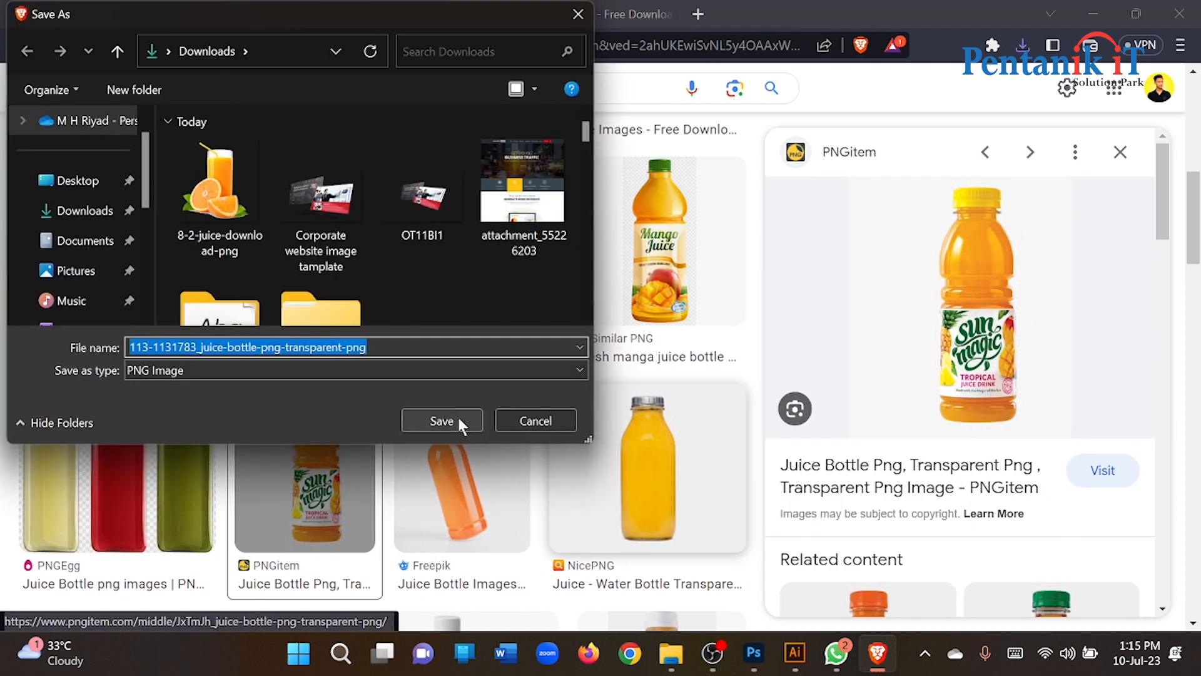
click(445, 419)
- Place the downloaded juice glass and juice bottle images into the Photoshop poster and hide the reference Layer 1
click(670, 653)
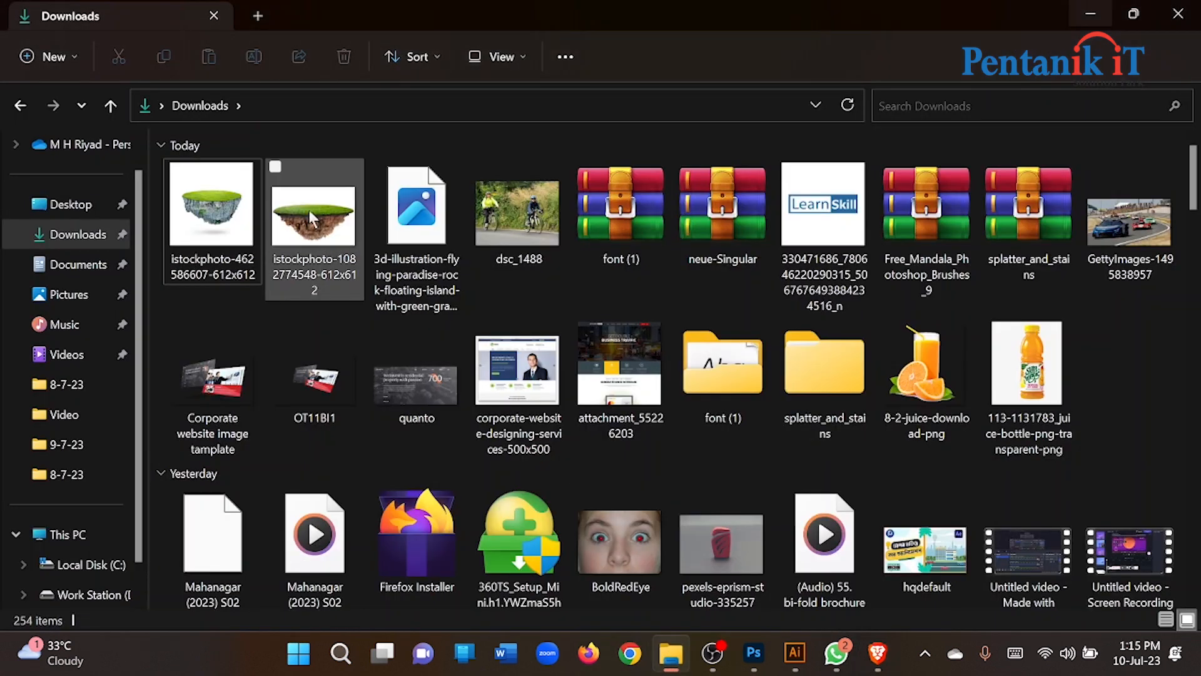
click(1026, 369)
ctrl+click(926, 375)
drag(926, 375, 452, 298)
click(929, 40)
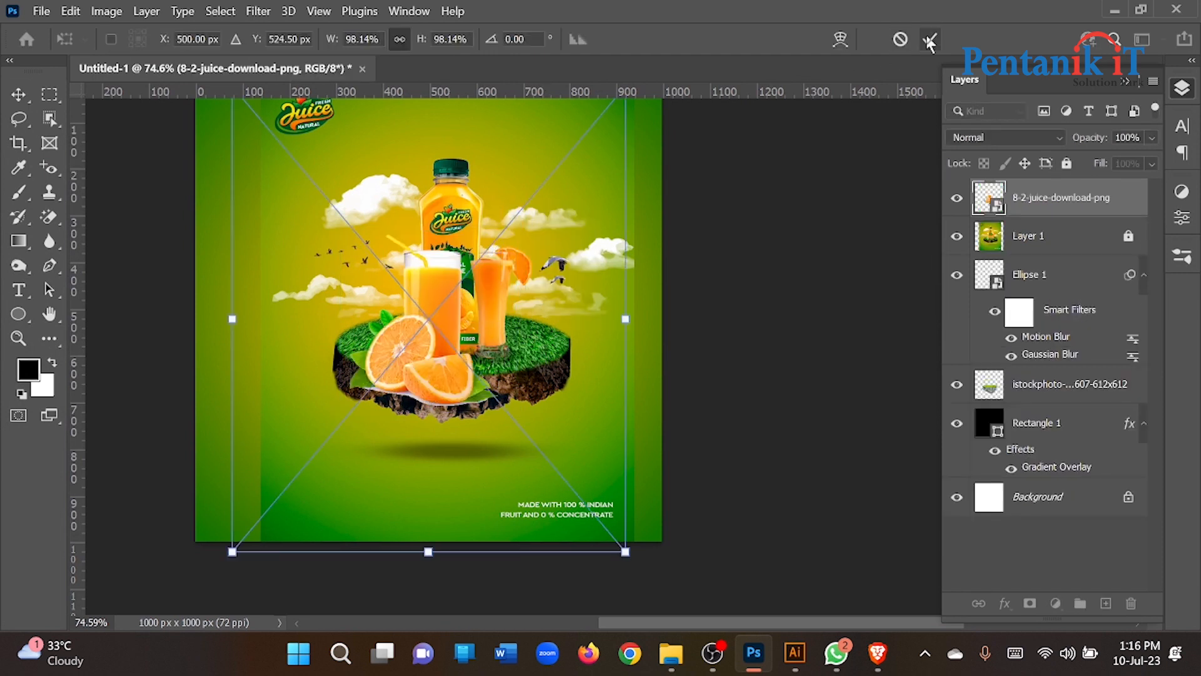
click(930, 40)
click(957, 276)
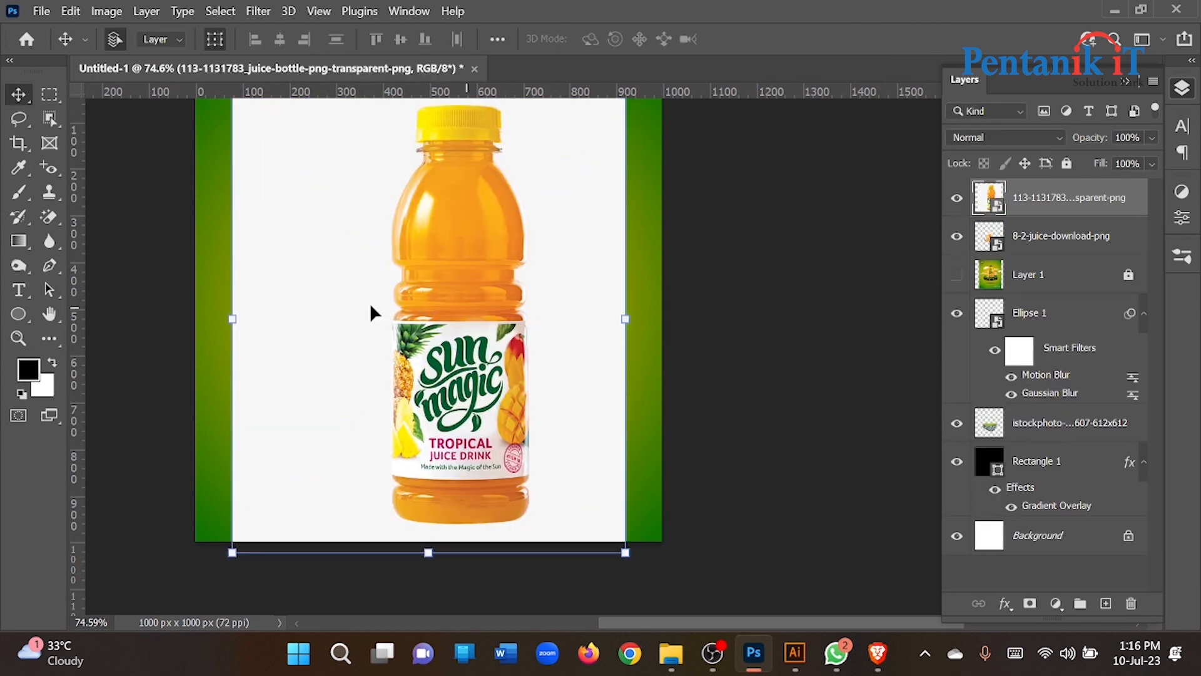
- Rasterize the bottle layer and try to remove its white background with the Magic Eraser
click(50, 216)
click(276, 227)
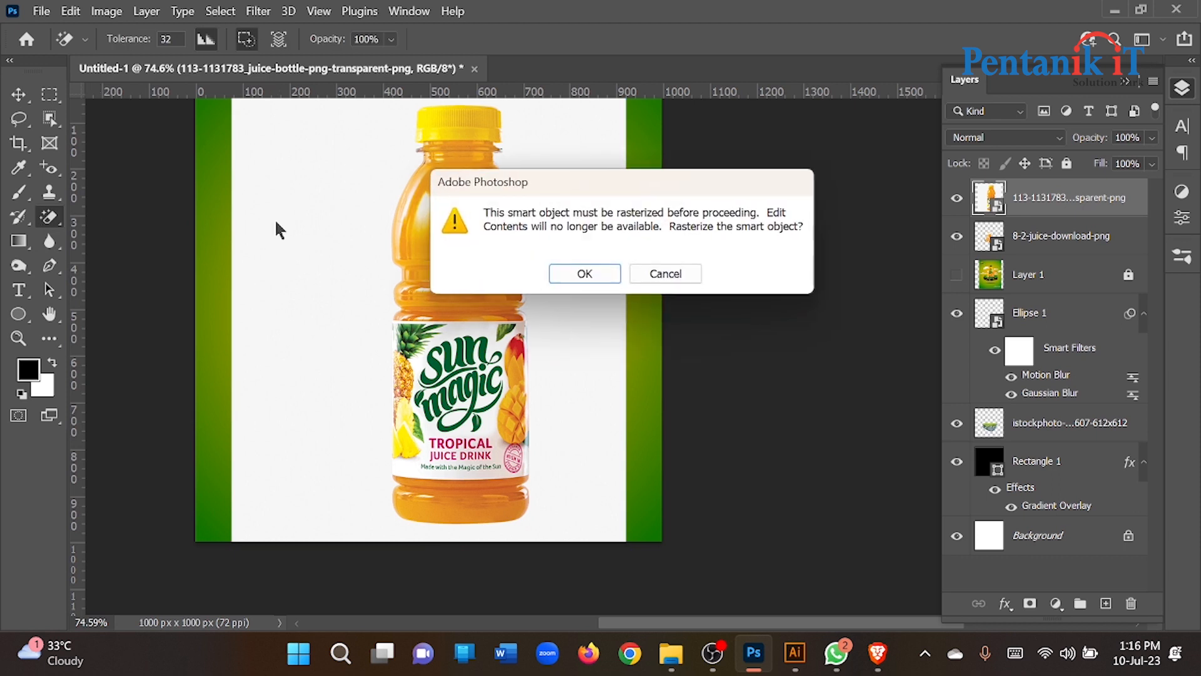
click(591, 276)
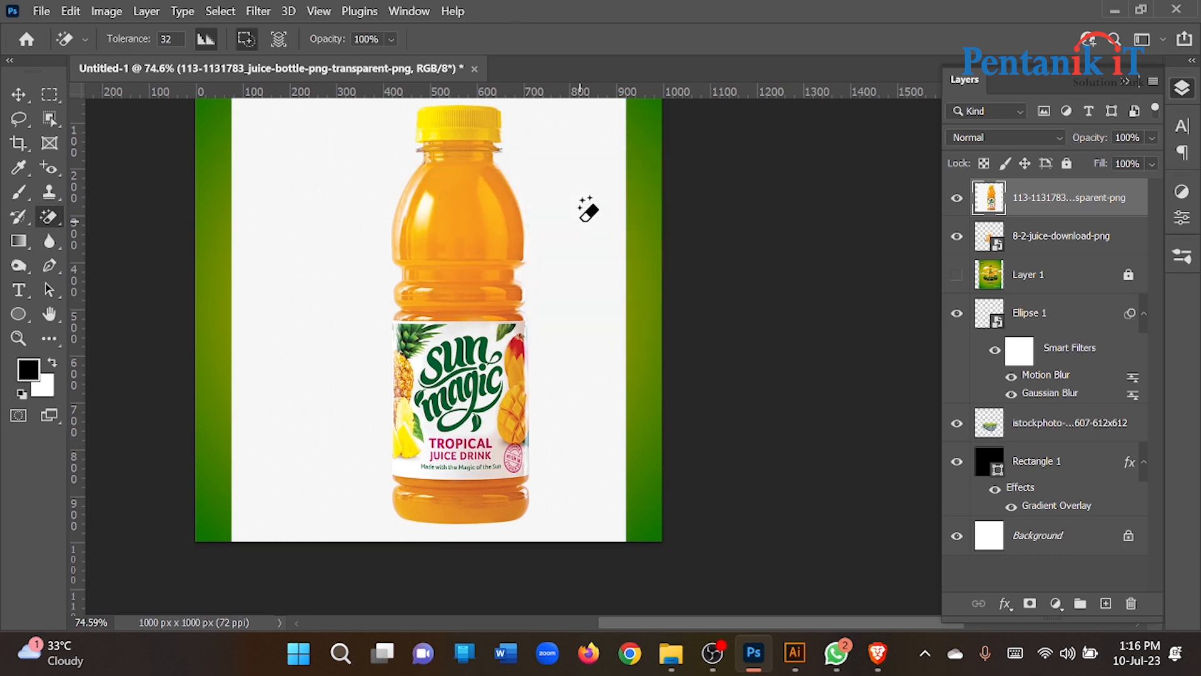
click(18, 95)
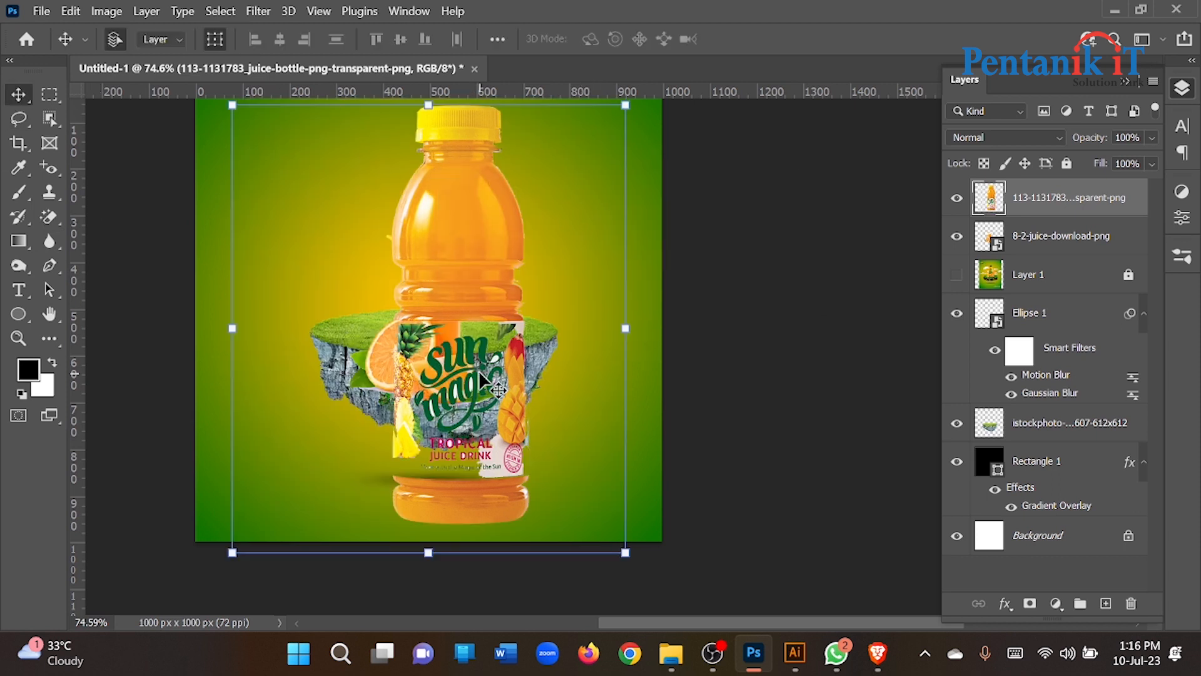
key(ctrl+z)
- Cut the bottle out onto its own layer using Object Selection and delete the original bottle image layer
scroll(493, 317, down, 4)
drag(454, 247, 407, 244)
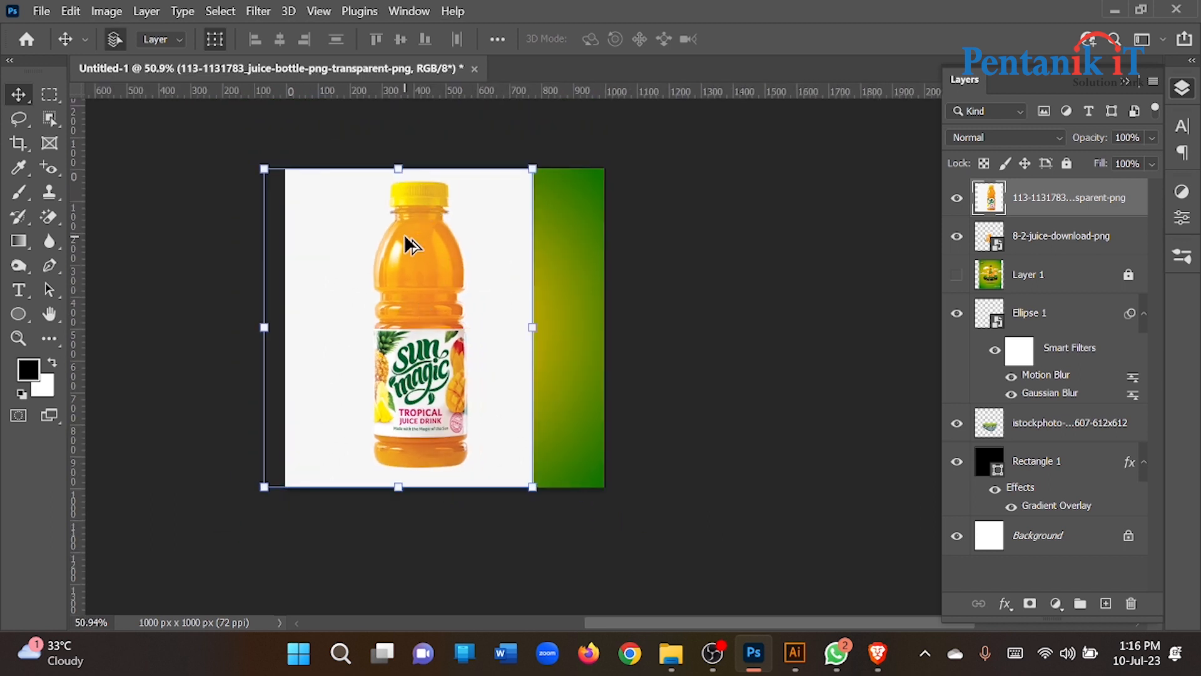
scroll(407, 244, up, 3)
key(w)
drag(308, 155, 540, 578)
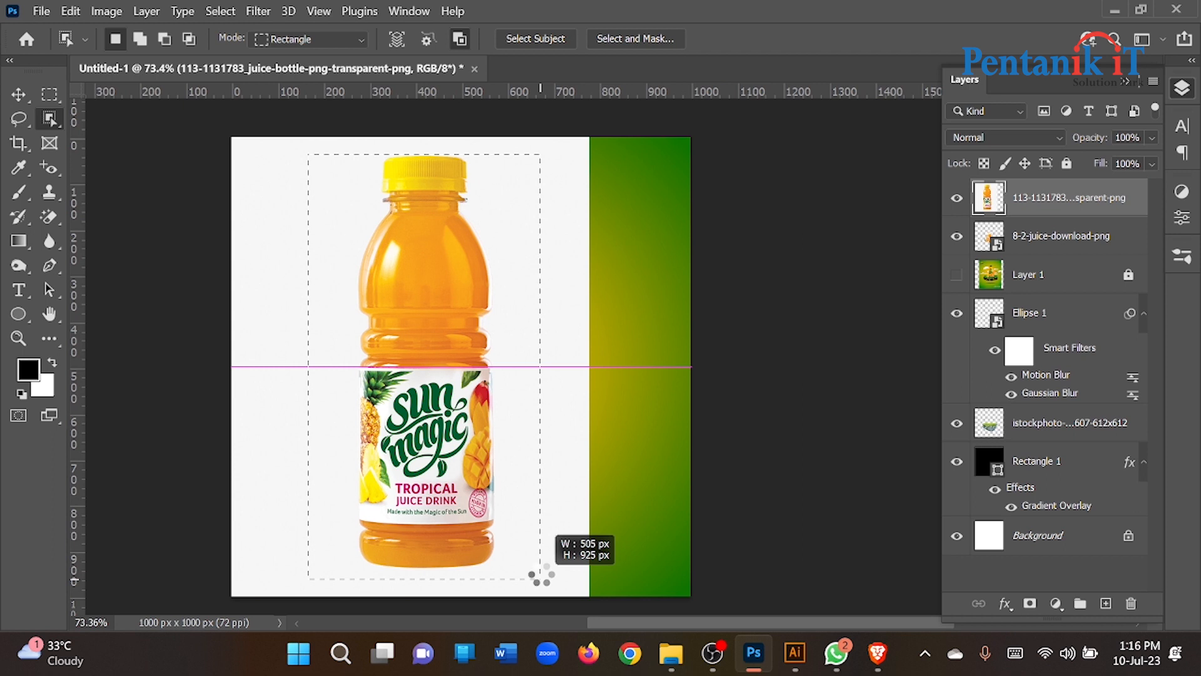
key(ctrl+j)
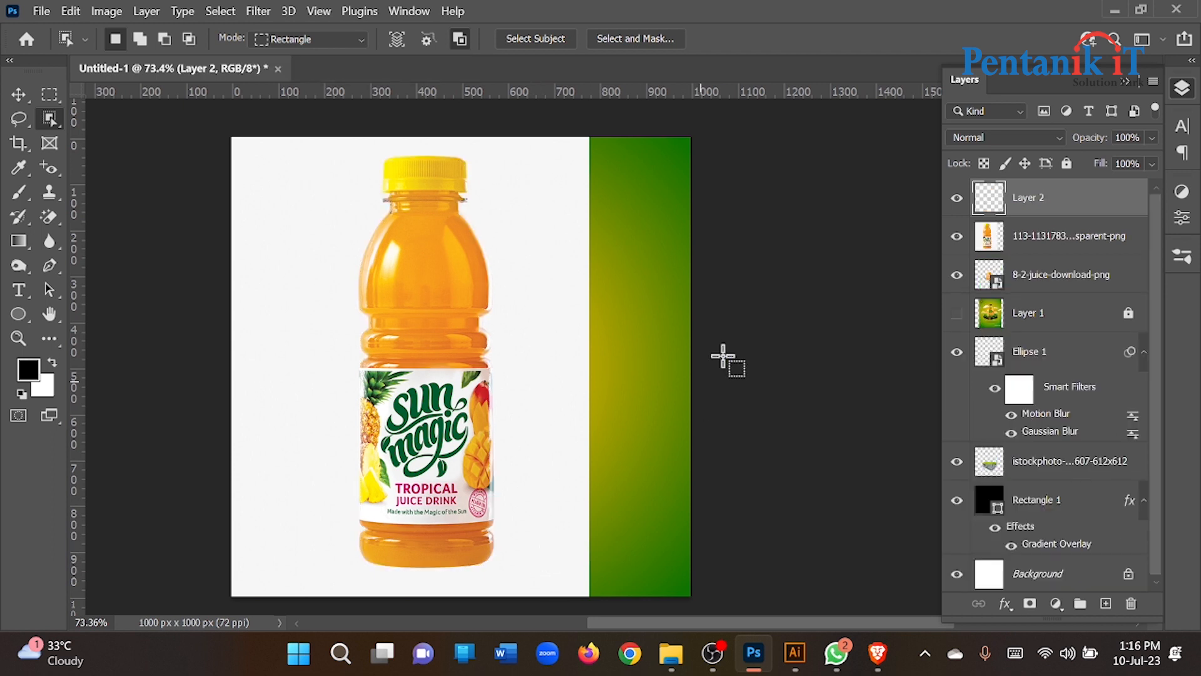
click(957, 236)
click(1066, 235)
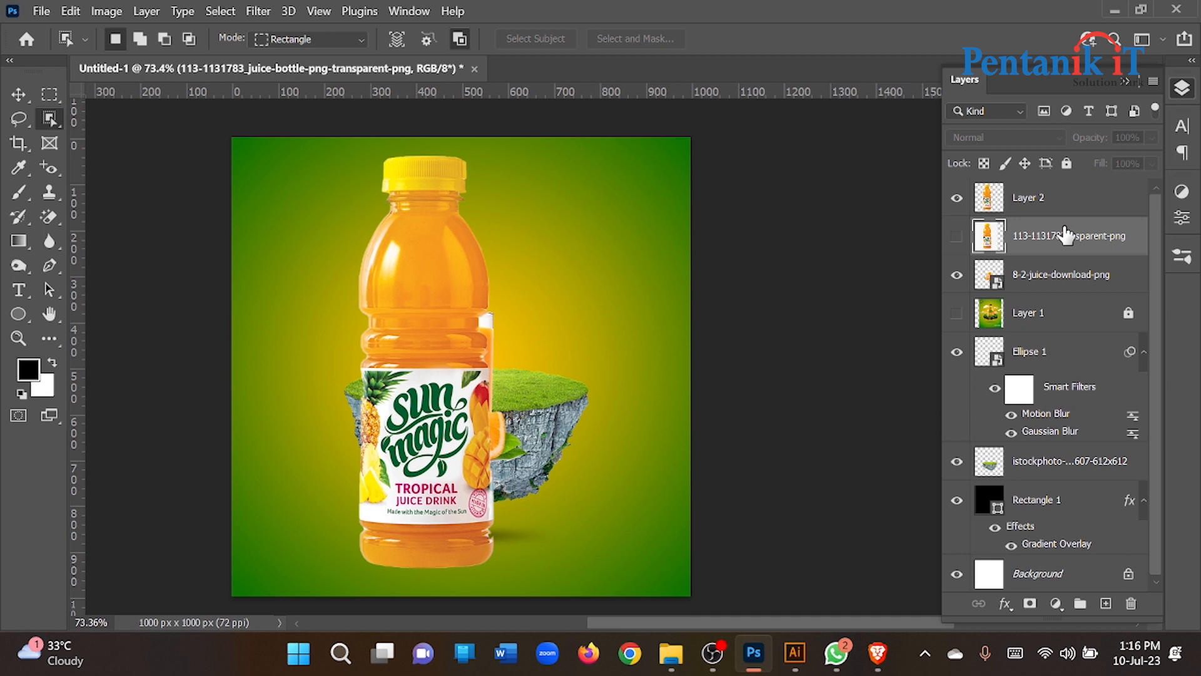
key(Delete)
- Scale the cut-out bottle to 48.78% and move it up to stand on the floating island
click(19, 93)
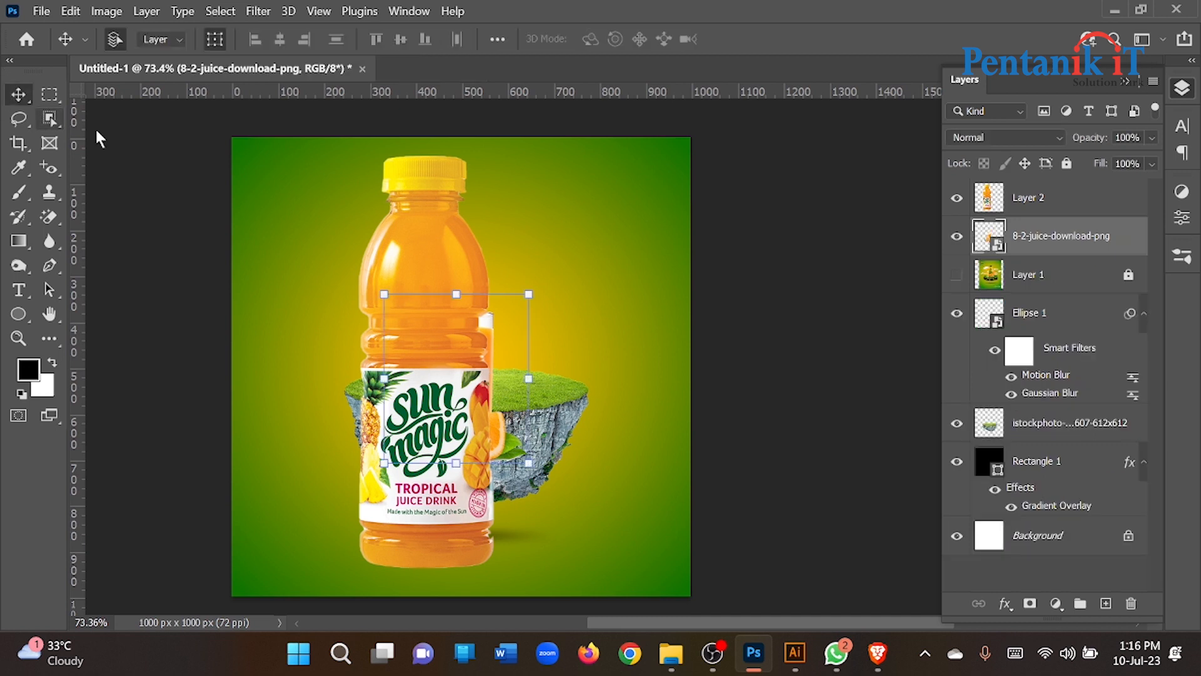
click(417, 201)
drag(424, 155, 414, 367)
drag(414, 448, 428, 241)
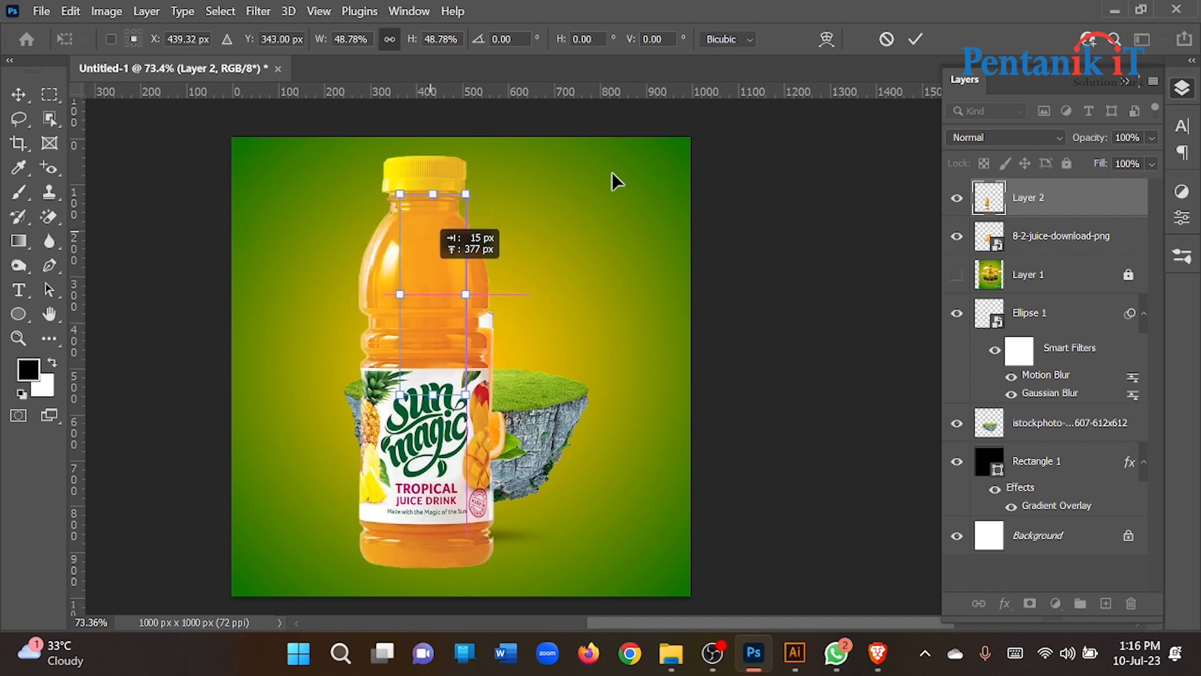
click(914, 40)
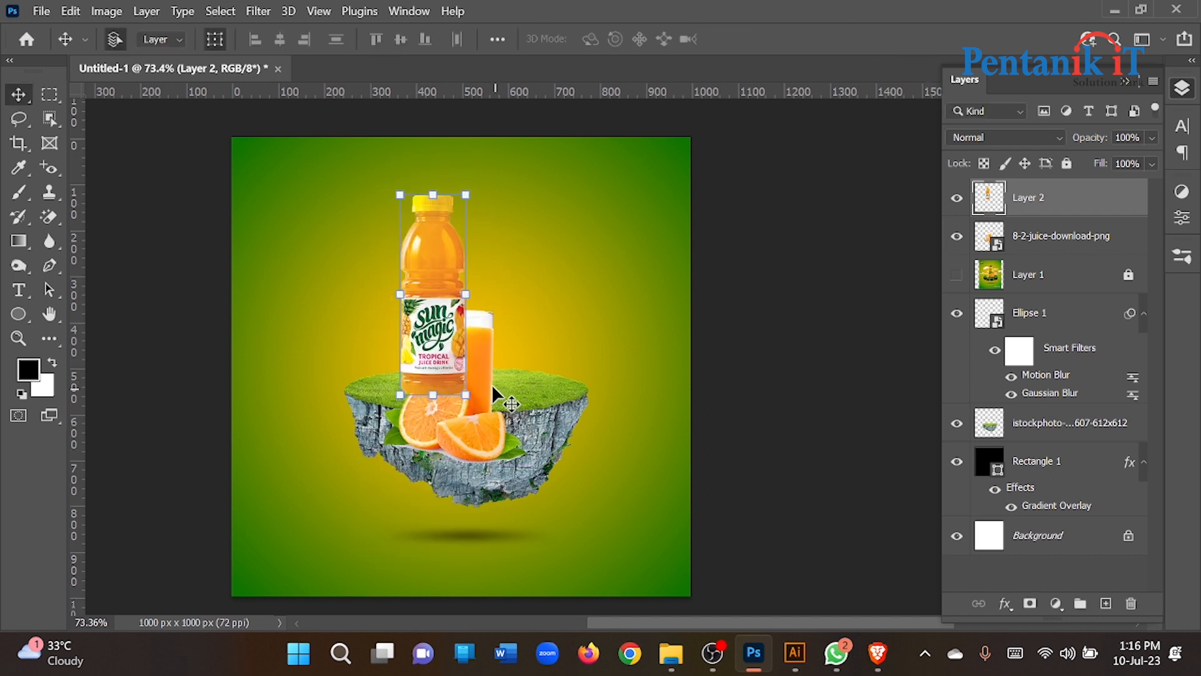
key(ctrl+t)
drag(509, 336, 665, 204)
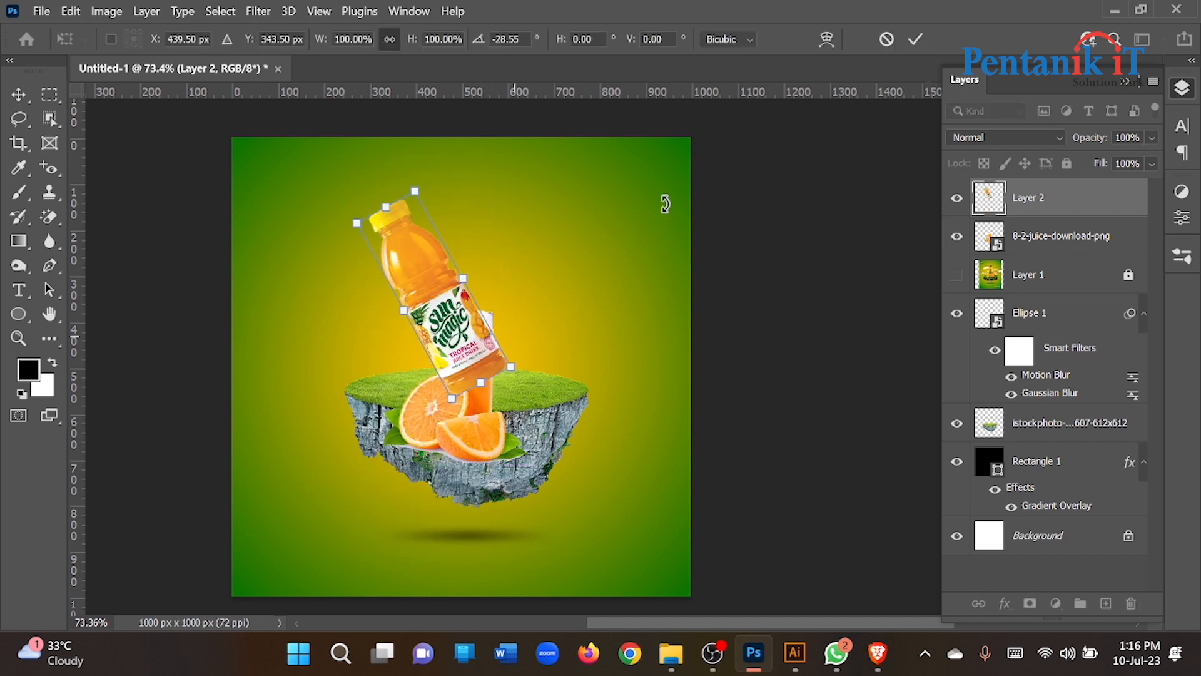
click(886, 39)
- Move the juice glass image onto the island grass, scale it to 53%, and bring it in front of the bottle
drag(480, 445, 540, 374)
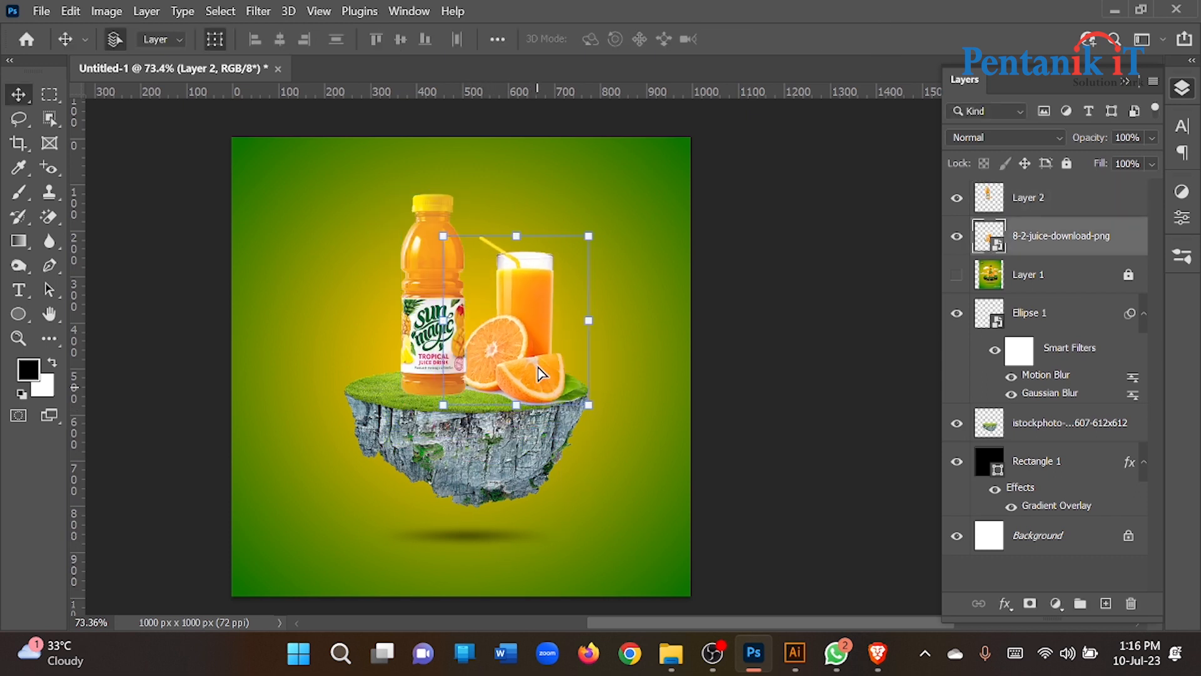
drag(516, 237, 471, 361)
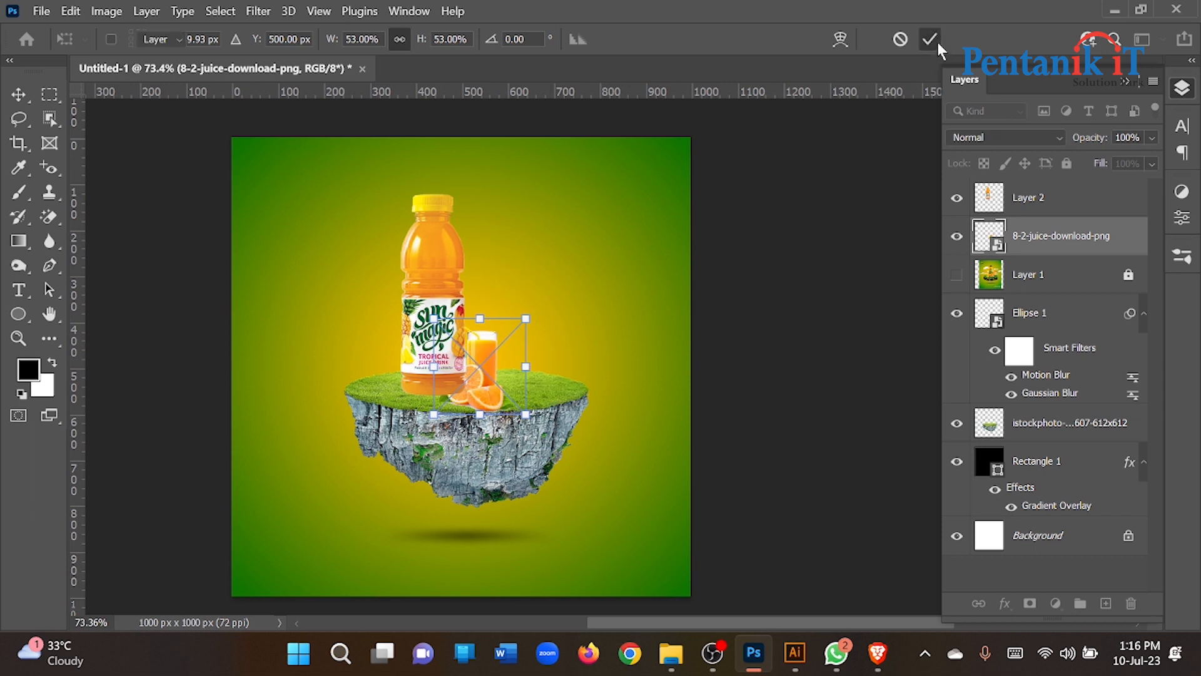
click(932, 40)
key(ctrl+bracketright)
- Move the bottle right, behind the juice glass, and scale it to 64%
click(418, 291)
drag(417, 291, 446, 292)
key(ctrl+t)
drag(460, 194, 453, 277)
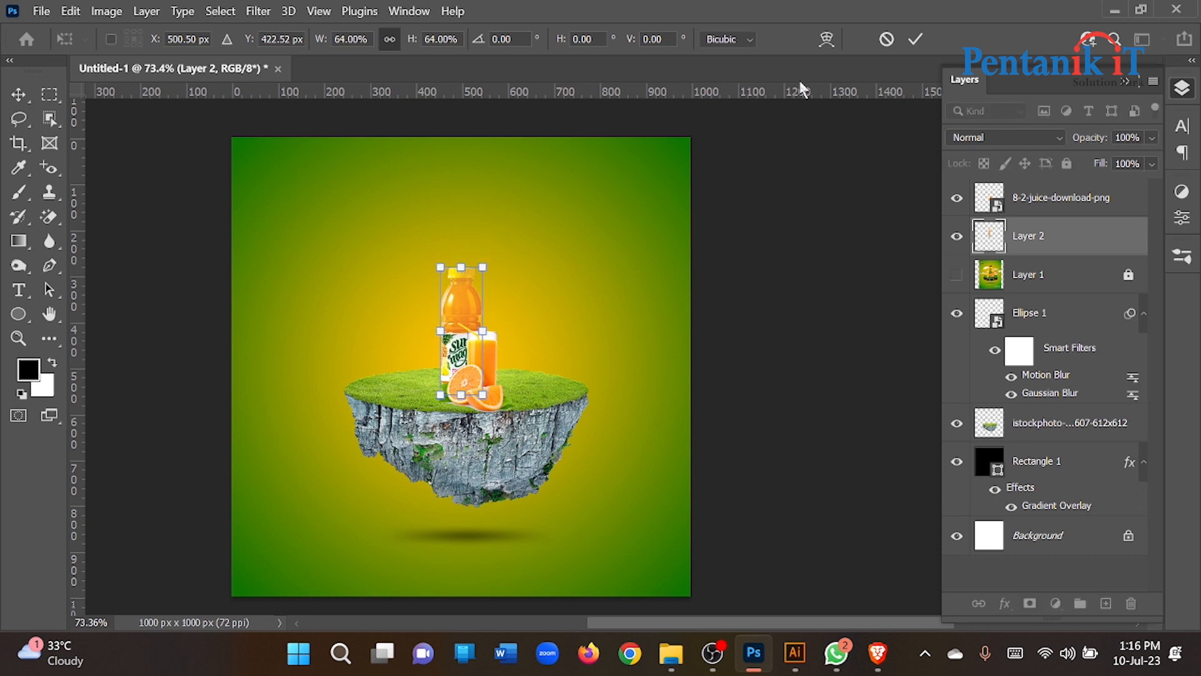
click(915, 40)
- Move the reference Layer 1 to the top of the layer stack, compare it with the composition, and hide it
click(956, 274)
drag(1026, 275, 1032, 190)
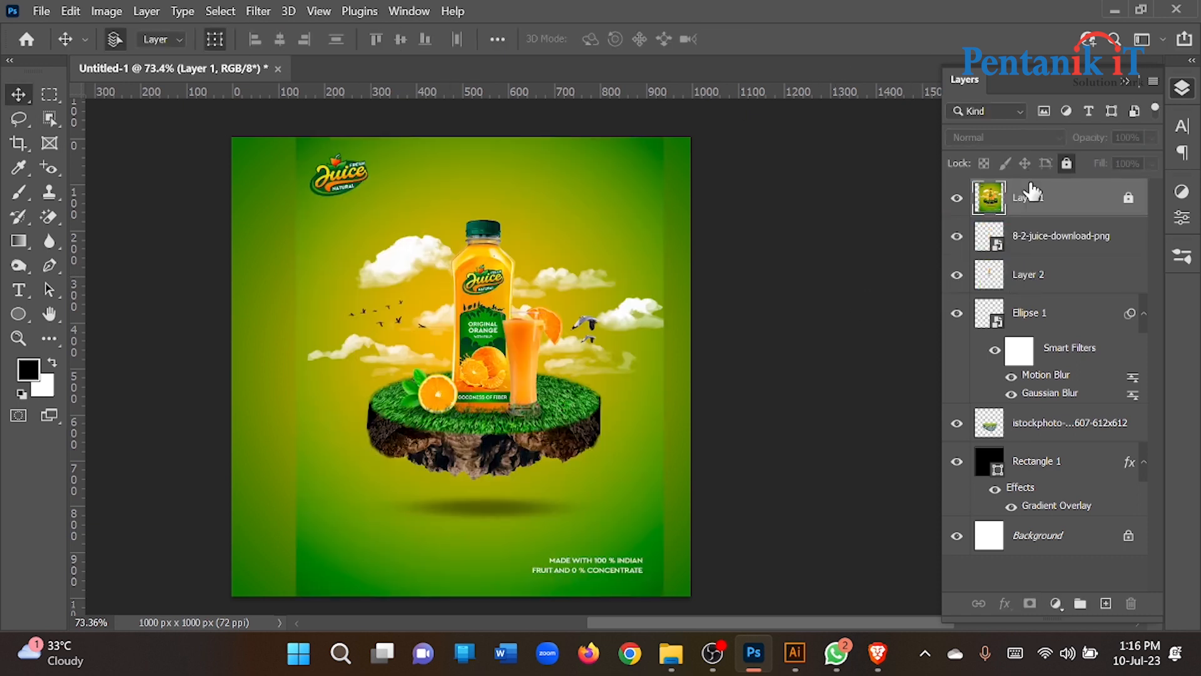
click(957, 199)
click(956, 198)
click(957, 199)
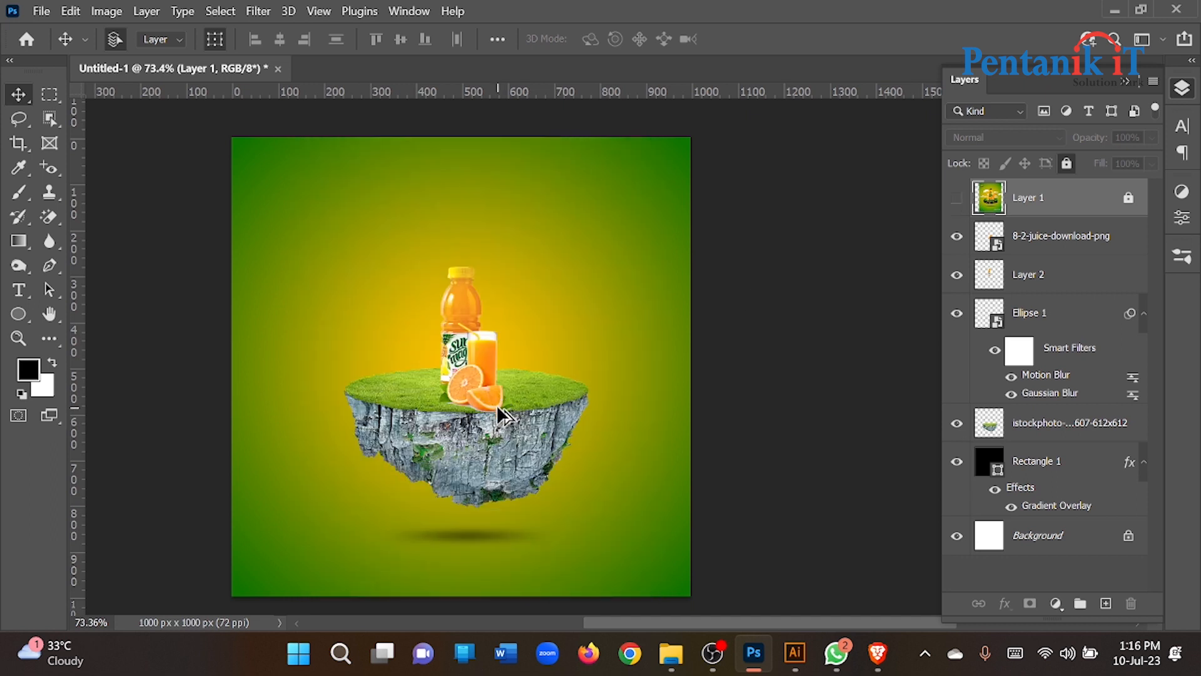
- Scale the floating island layer down to 83.53%
scroll(497, 404, down, 2)
click(507, 424)
drag(474, 483, 495, 456)
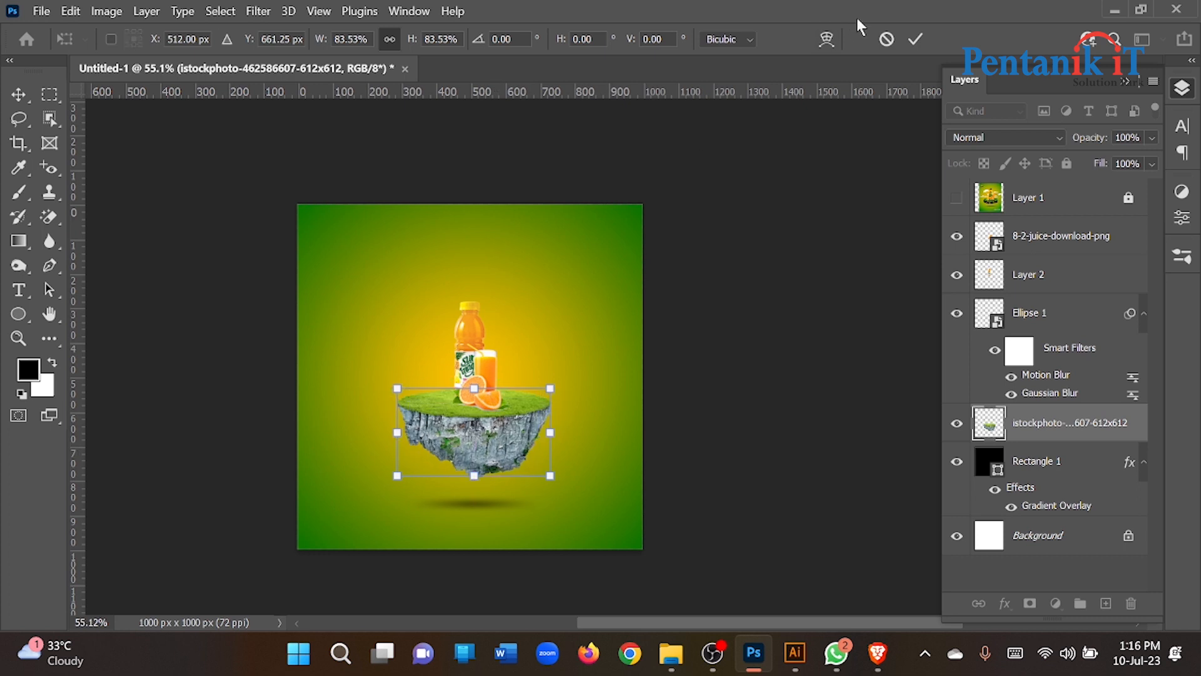
click(917, 41)
- Enlarge the bottle on Layer 2 to 160.87%, keeping its base on the island
scroll(751, 438, up, 2)
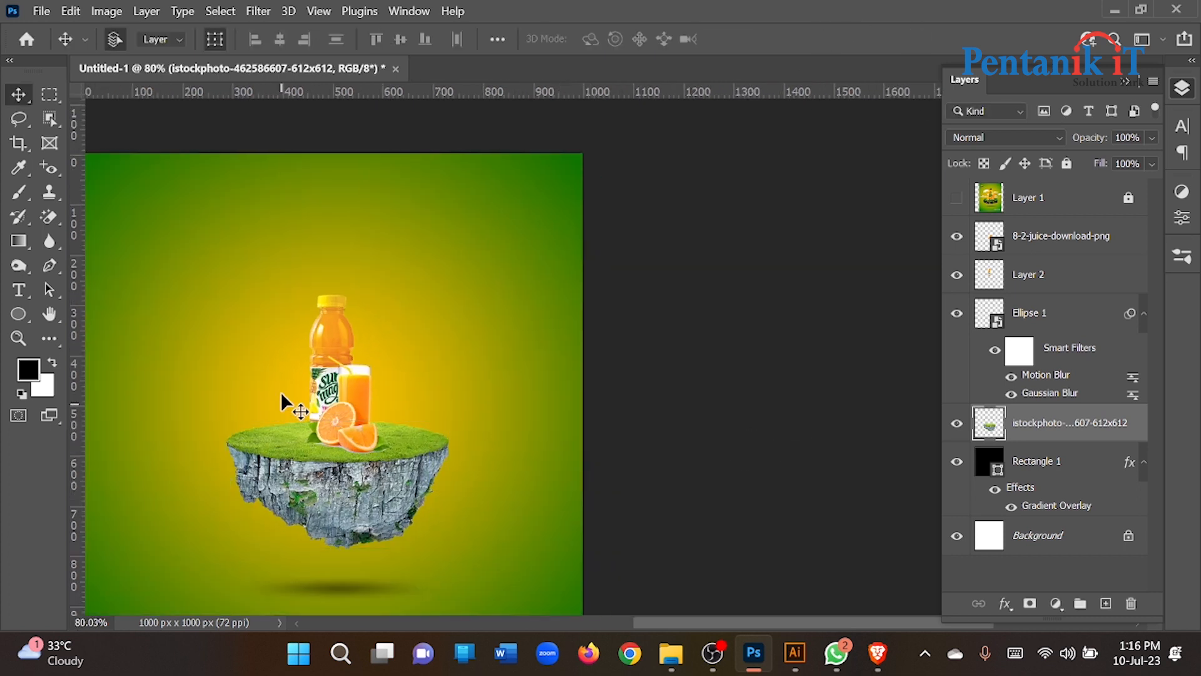
click(331, 377)
drag(331, 294, 331, 208)
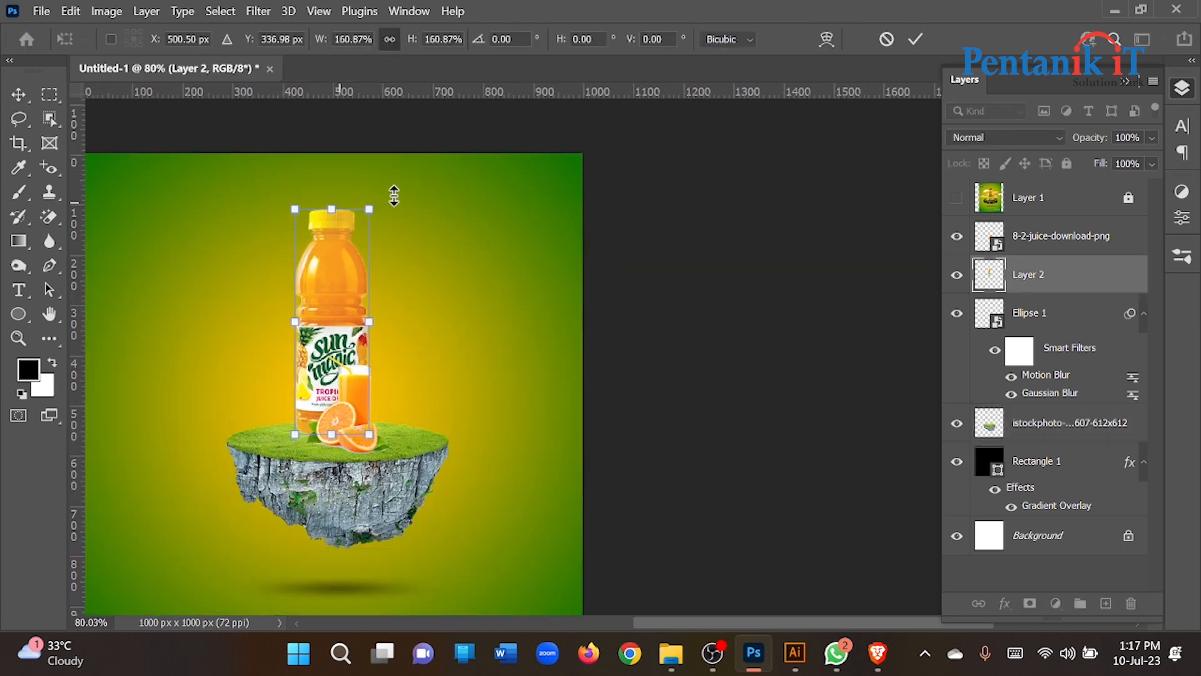
click(915, 40)
- Compare the composition with the reference Layer 1, and shrink the floating island slightly
click(956, 198)
click(953, 199)
drag(496, 371, 608, 280)
click(508, 393)
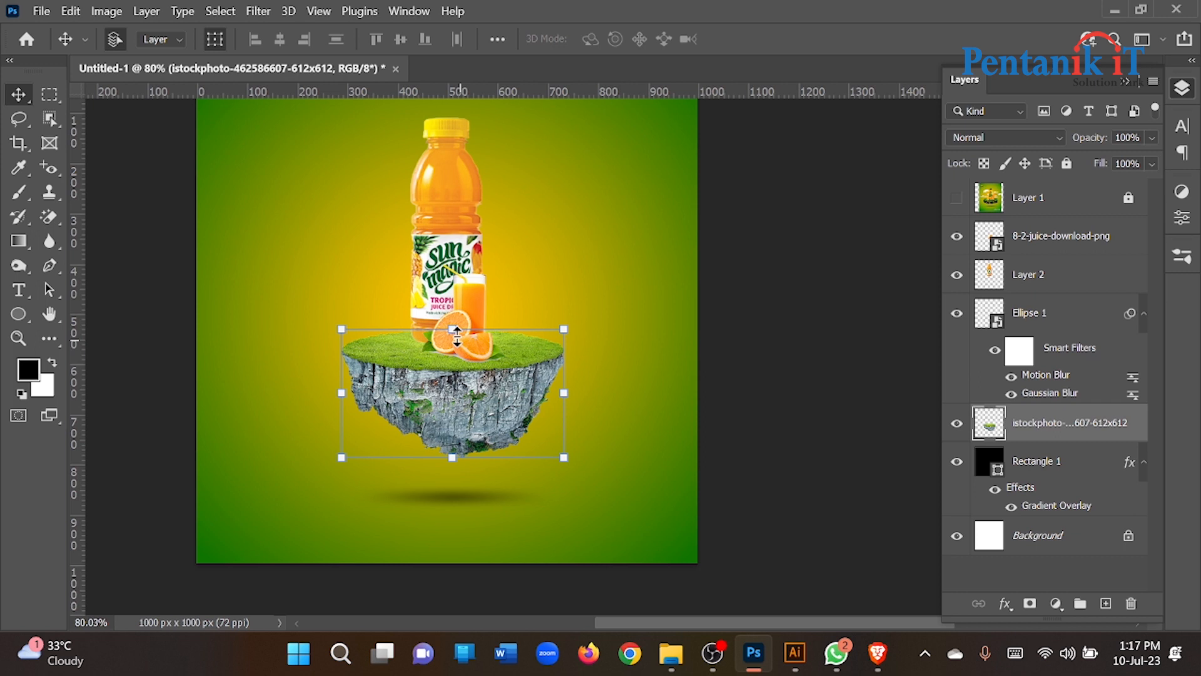
click(441, 501)
drag(450, 332, 508, 379)
click(916, 39)
- Reposition the bottle and juice glass on the grass, and scale the juice glass image to 66.32%
scroll(519, 256, up, 3)
drag(395, 237, 395, 282)
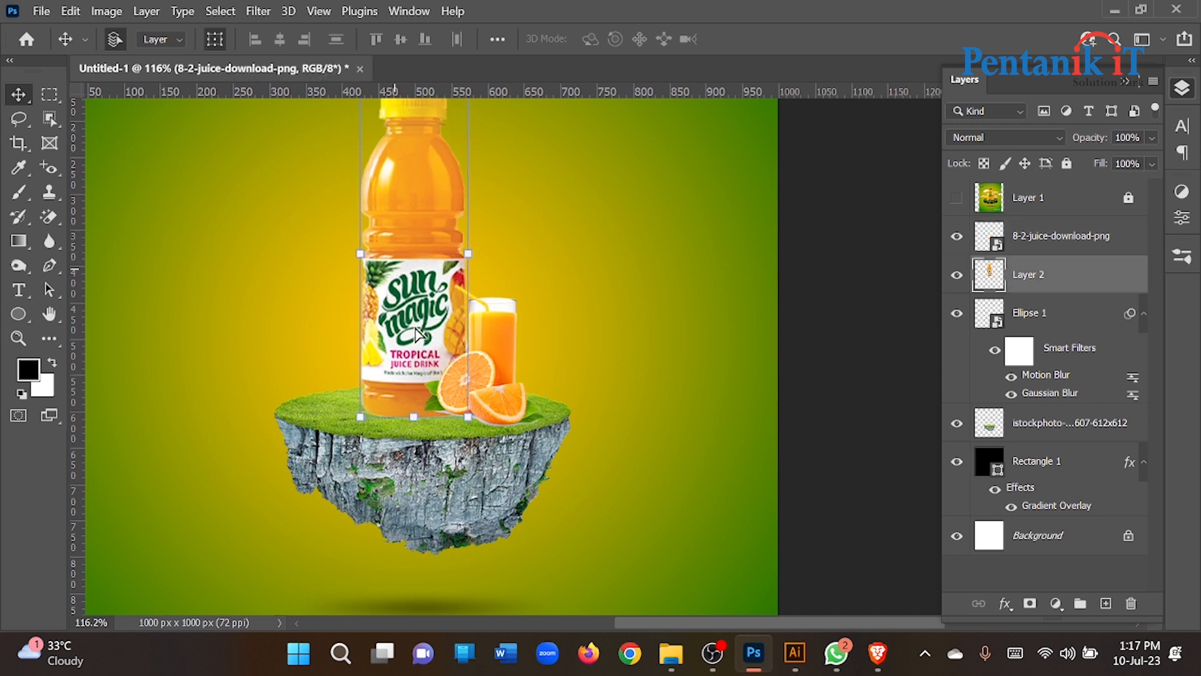
drag(487, 388, 483, 386)
key(ctrl+t)
drag(474, 282, 472, 249)
click(930, 39)
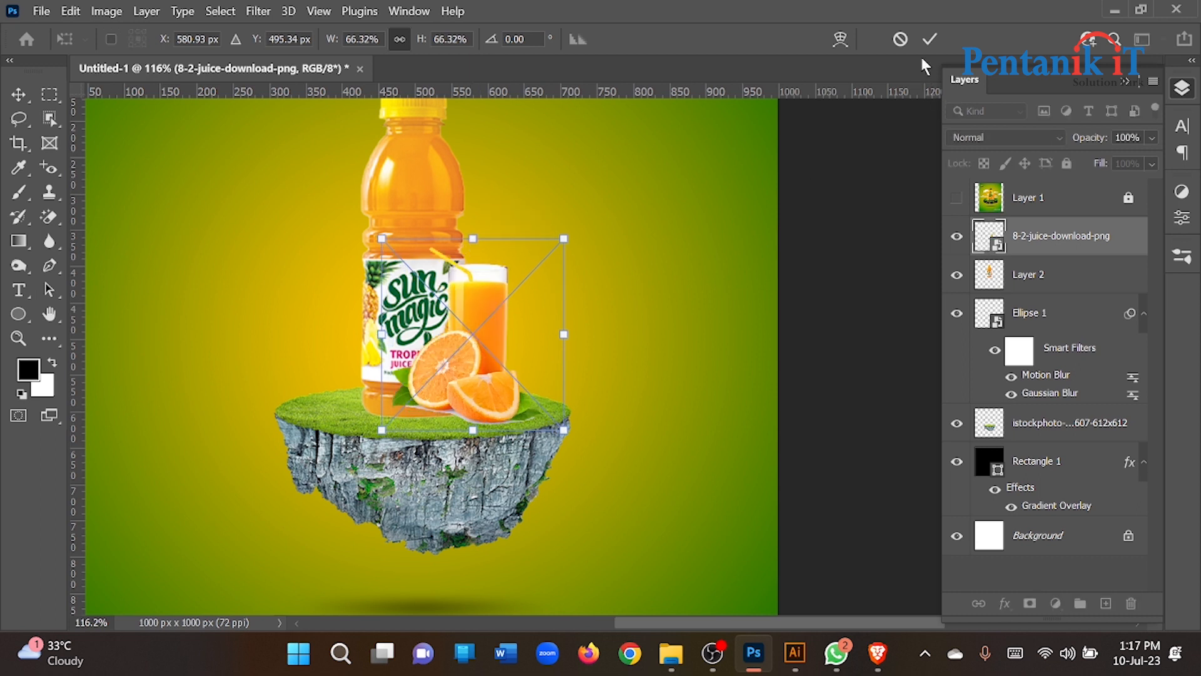
- Stretch the floating island to 126.41% width at 100% height and move the bottle slightly left
click(435, 506)
drag(607, 466, 617, 463)
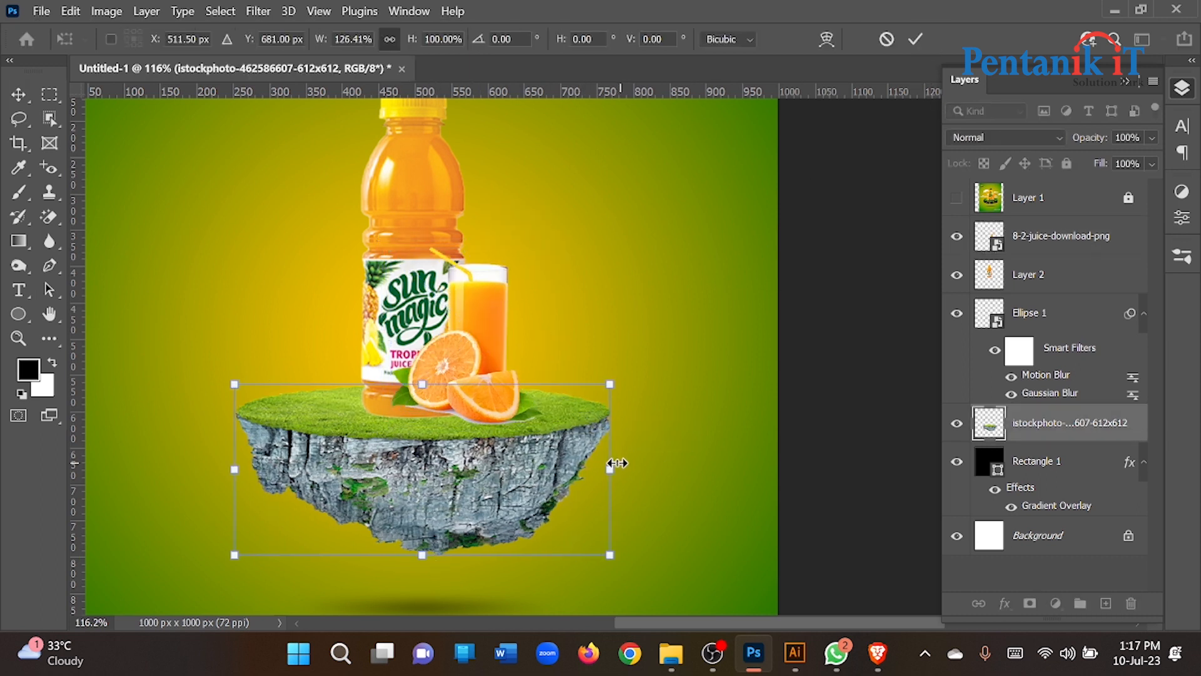
click(914, 40)
scroll(853, 388, up, 3)
drag(397, 400, 381, 400)
- On the juice glass layer, trace the lower edge of the orange slices with the Pen tool, starting at the left leaf
click(486, 406)
scroll(471, 476, up, 3)
scroll(470, 476, up, 5)
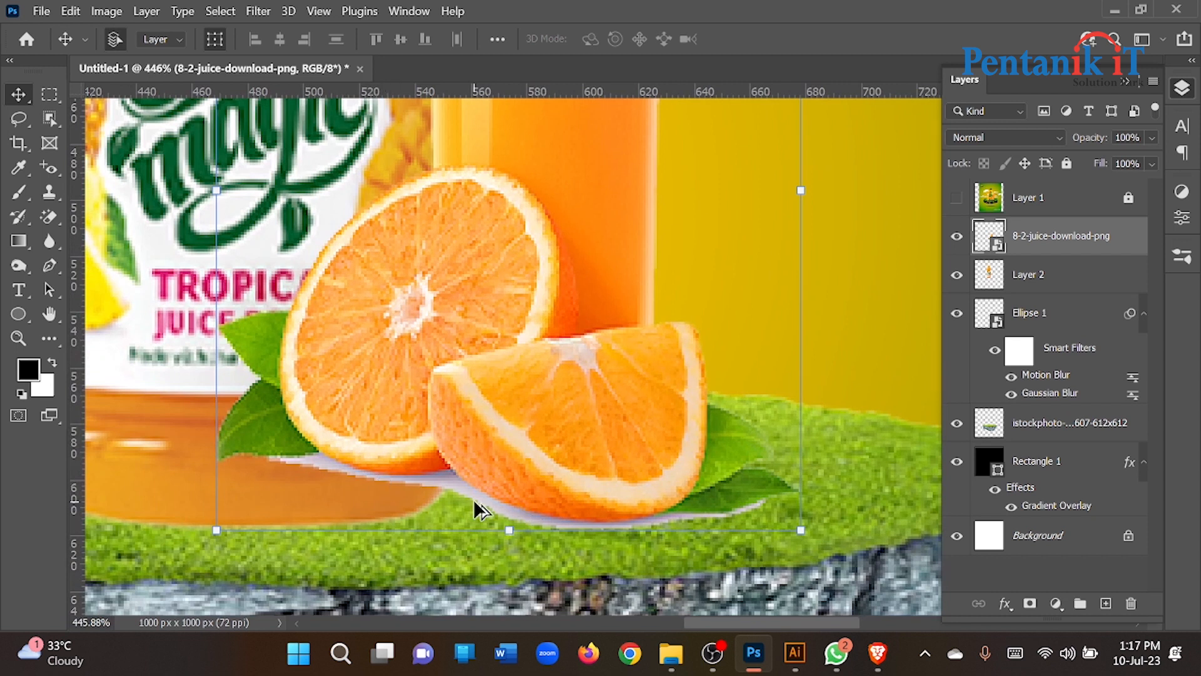
scroll(474, 500, up, 1)
click(50, 265)
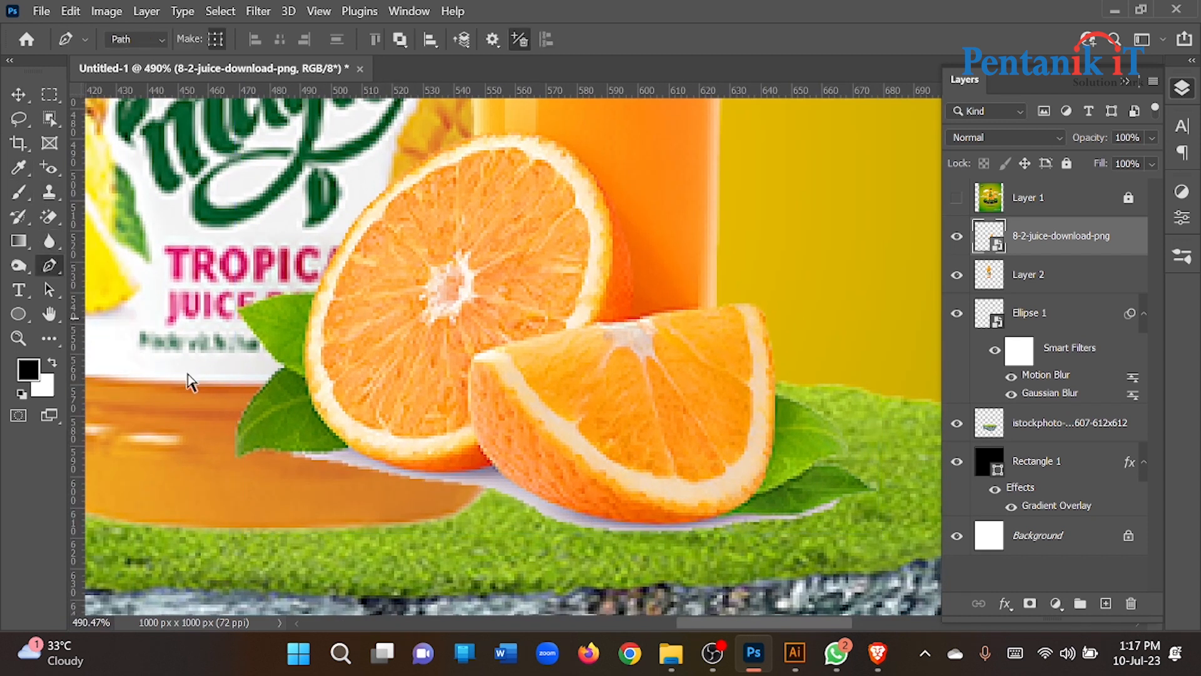
scroll(301, 451, up, 2)
click(277, 458)
drag(367, 444, 380, 425)
alt+click(367, 445)
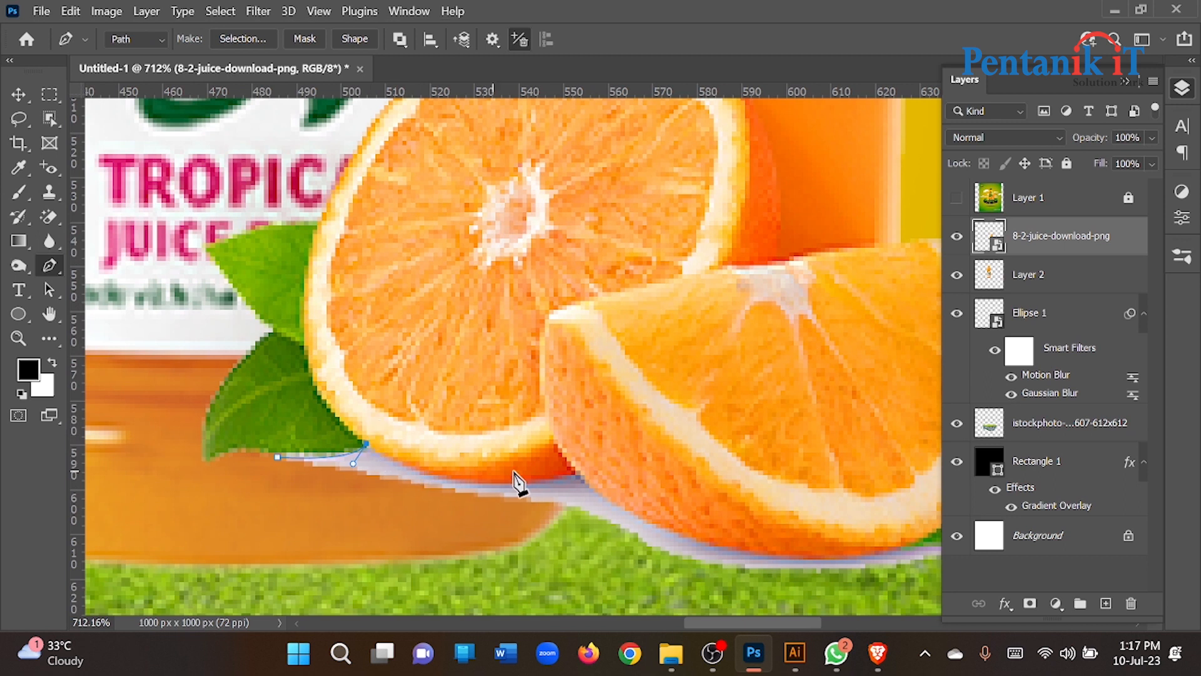
alt+click(572, 476)
drag(671, 485, 444, 355)
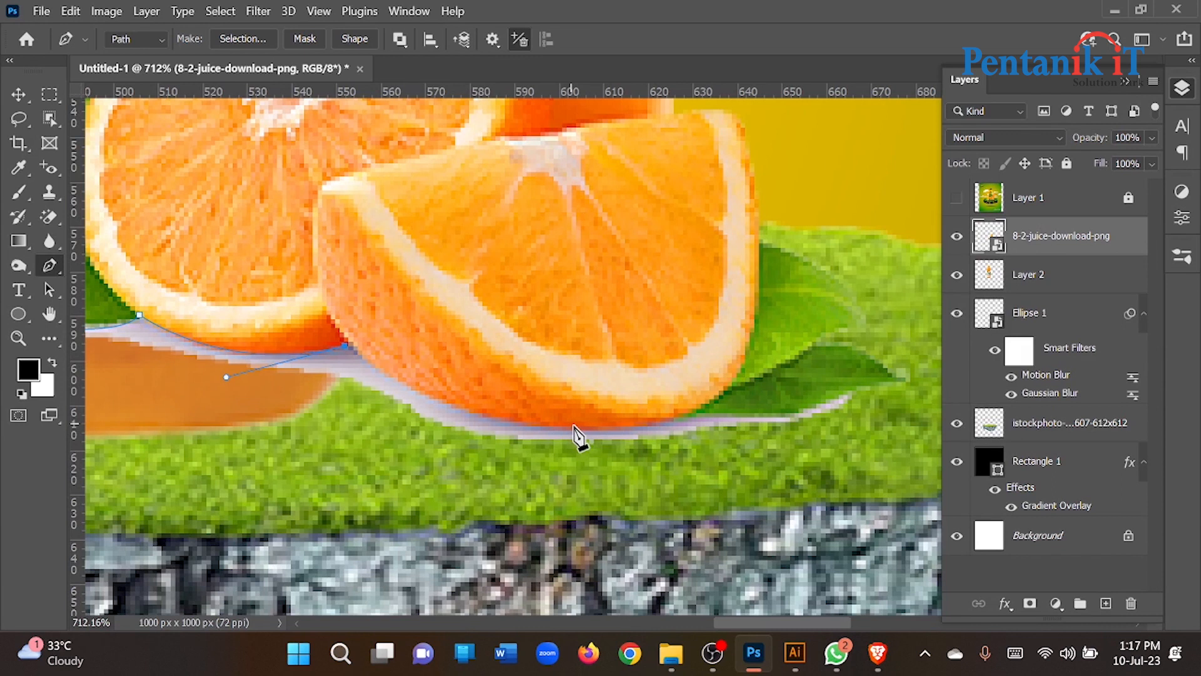
drag(647, 413, 682, 411)
alt+click(576, 427)
alt+click(683, 418)
- Close the path around the pale fringe below the orange slices and convert it into a selection
alt+scroll(862, 466, down, 2)
click(839, 493)
drag(548, 512, 396, 488)
drag(237, 409, 213, 371)
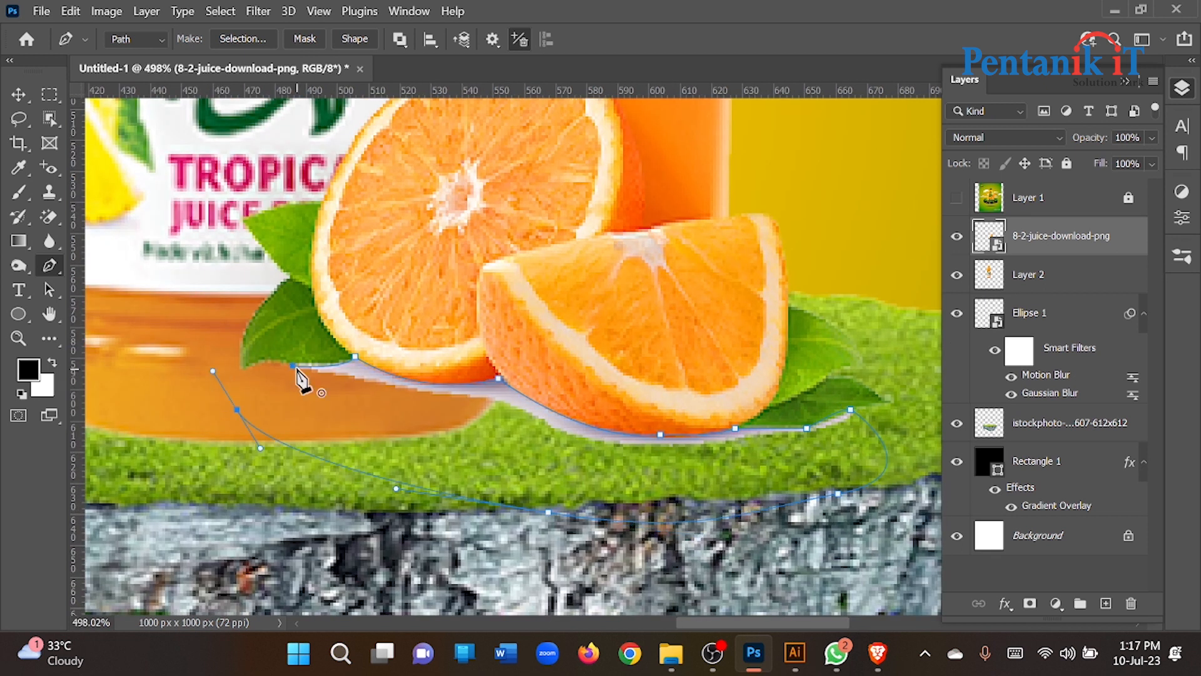
right_click(321, 412)
click(416, 282)
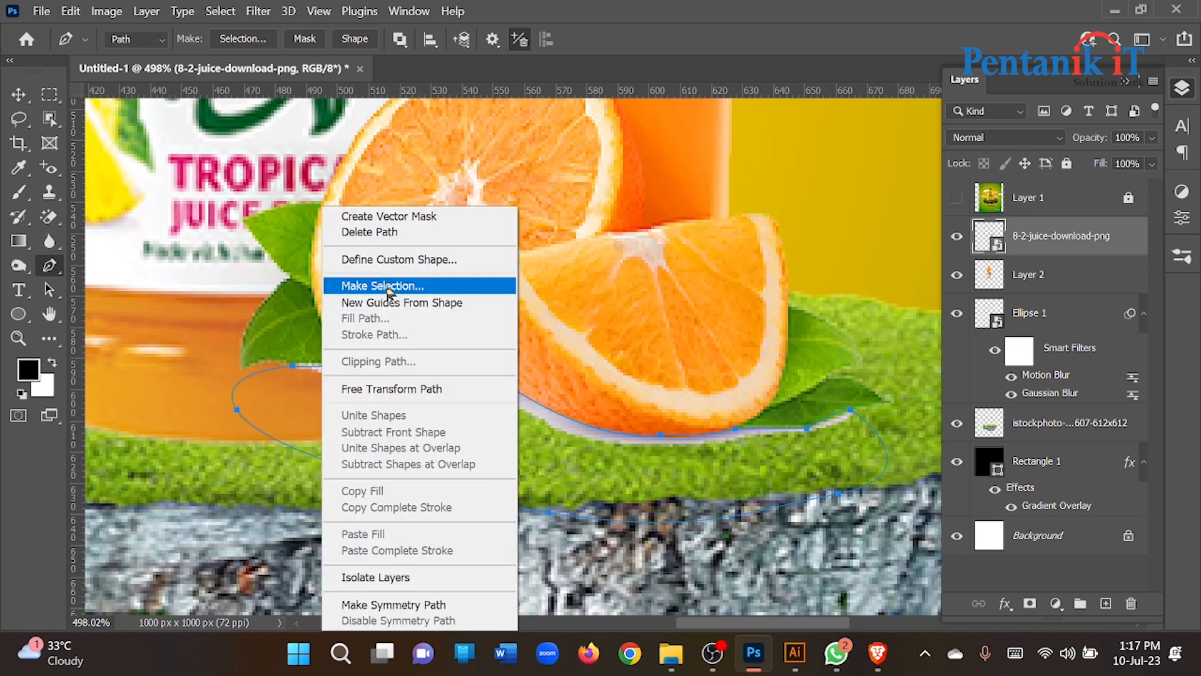
click(691, 165)
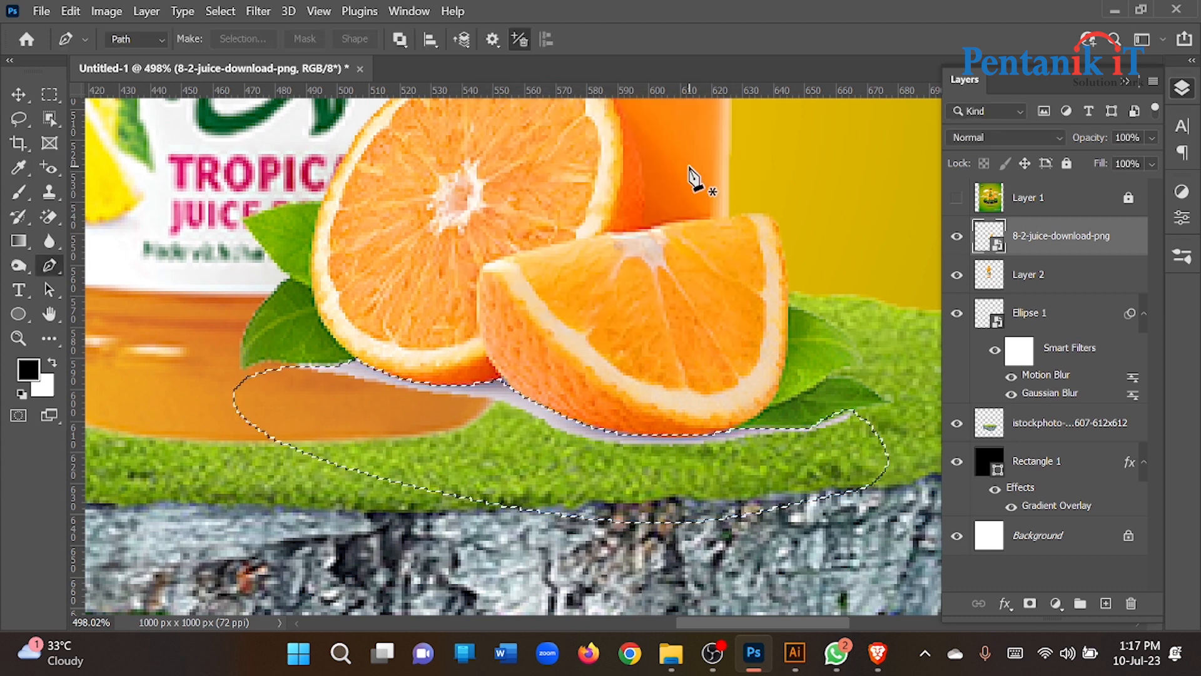
- Rasterize the juice glass layer, delete the selected fringe below the orange slices, and clear the selection
key(Delete)
click(582, 260)
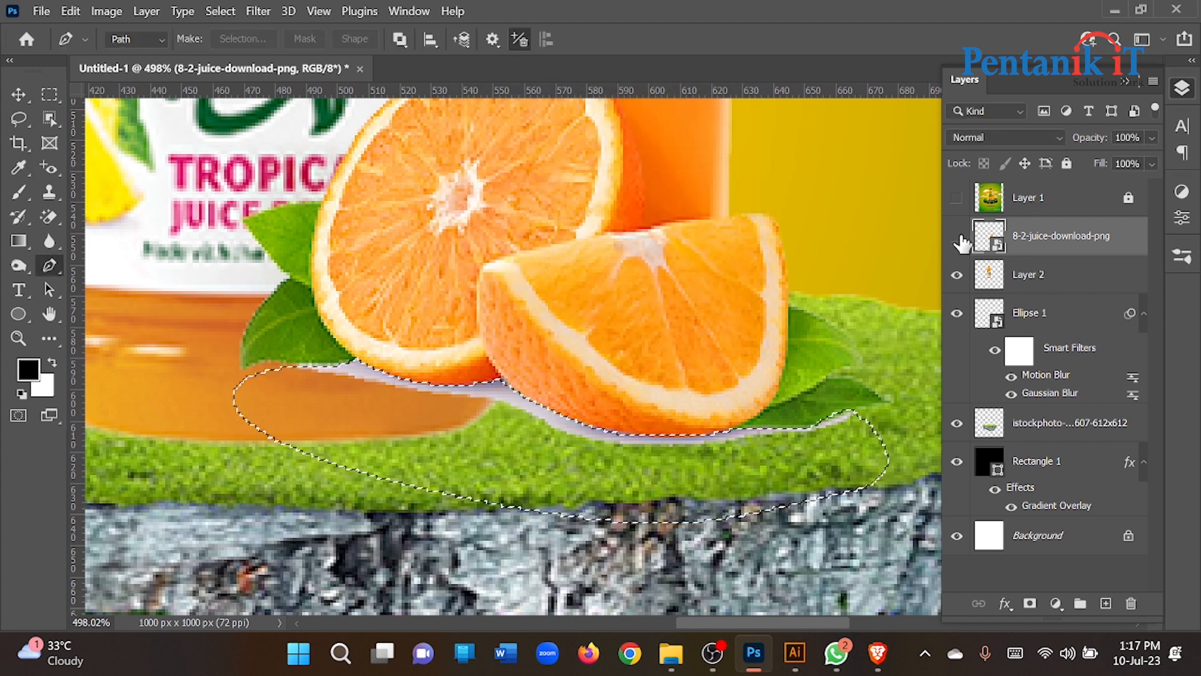
click(958, 236)
click(957, 236)
right_click(1064, 251)
click(882, 371)
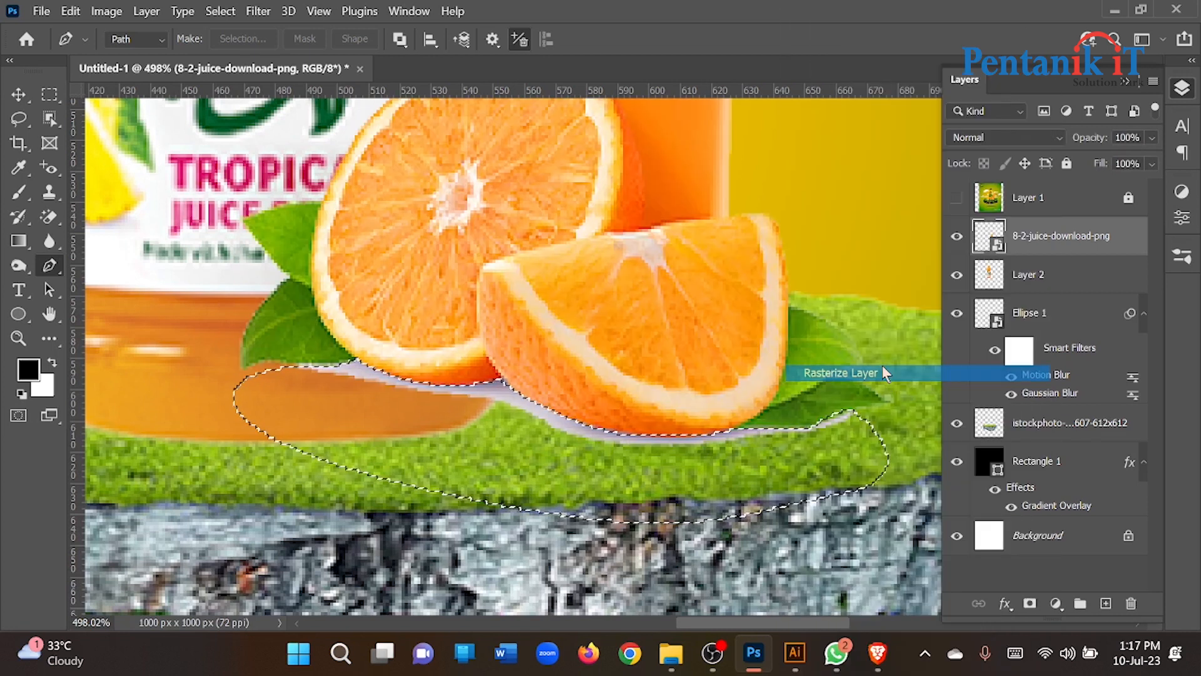
scroll(887, 375, down, 2)
key(ctrl+d)
scroll(687, 461, down, 3)
scroll(652, 445, down, 2)
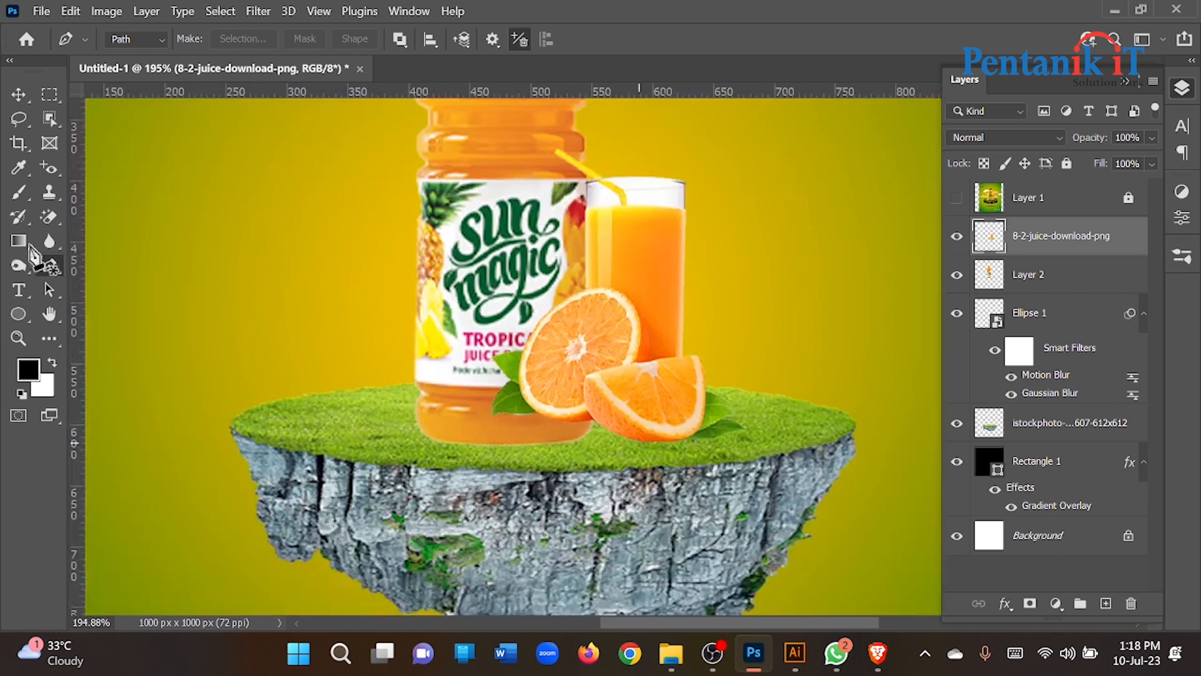
- Reposition the juice glass image and the bottle so they stand close together on the grass
click(31, 95)
drag(665, 332, 682, 368)
drag(461, 313, 463, 297)
scroll(660, 352, up, 1)
drag(660, 351, 645, 350)
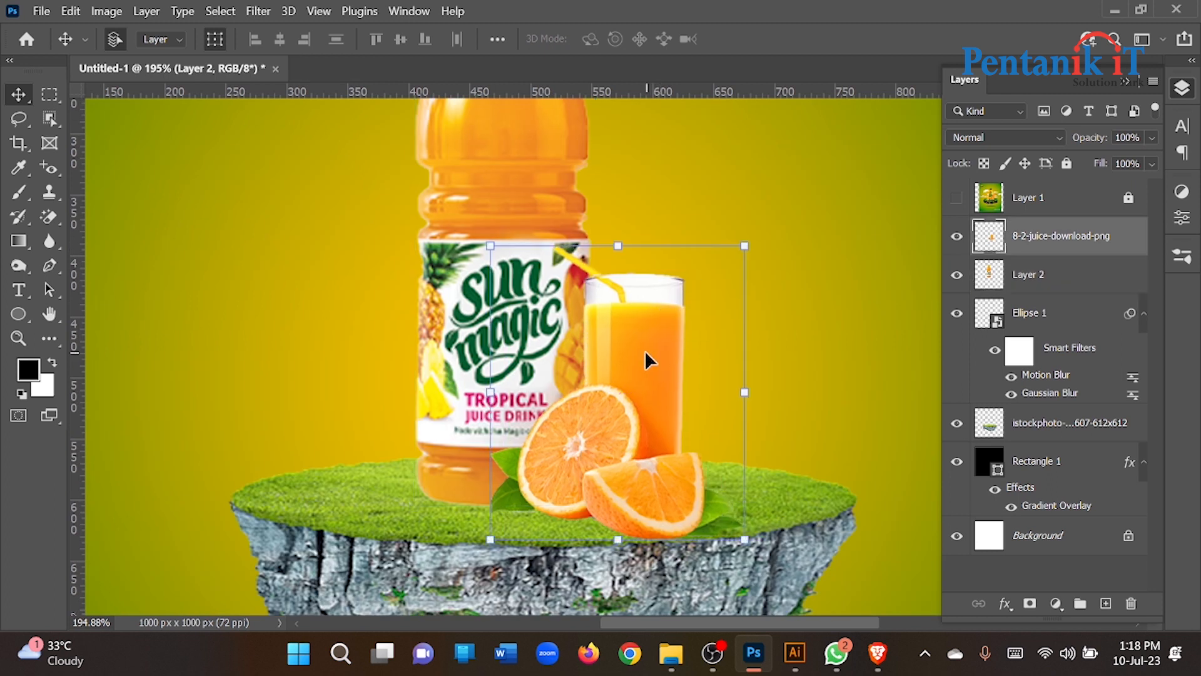
scroll(629, 363, down, 4)
scroll(630, 363, up, 2)
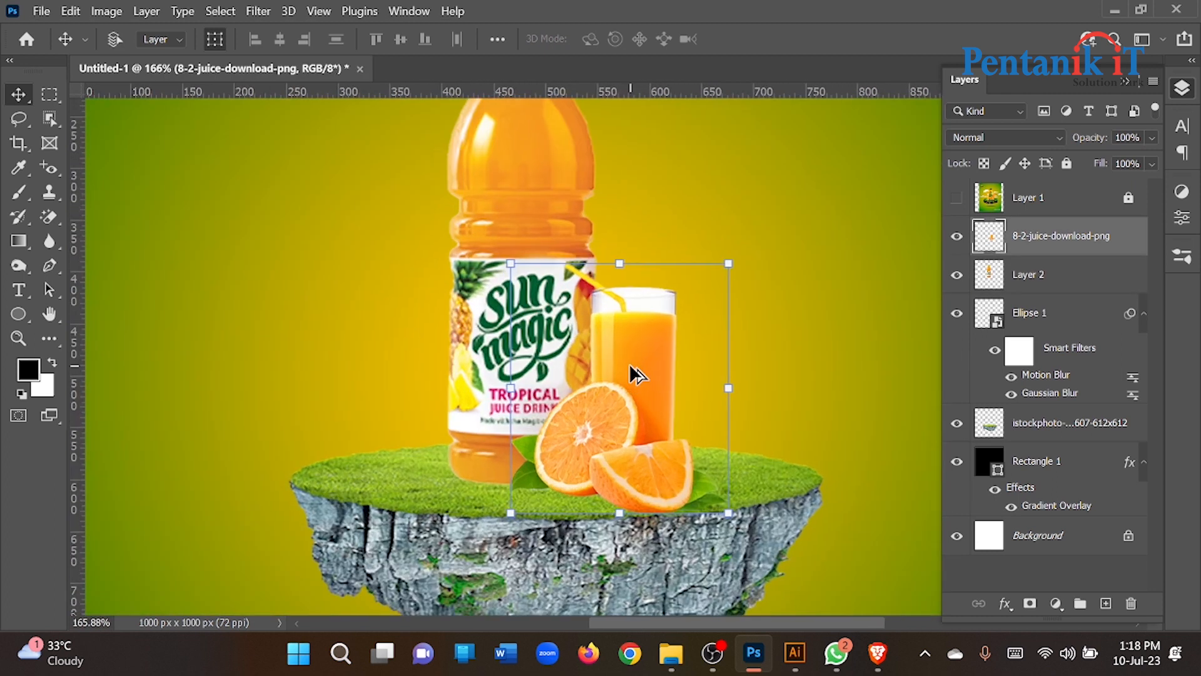
scroll(630, 363, up, 1)
drag(628, 366, 629, 352)
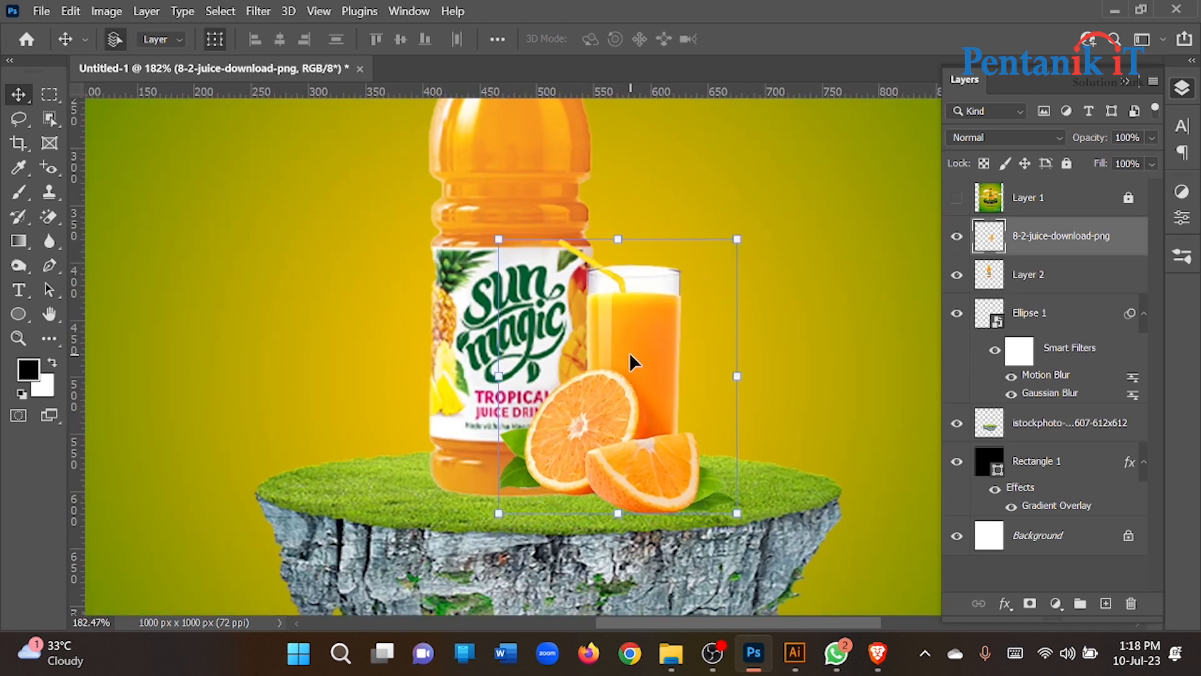
- Move the bottle up about 8 px behind the orange slices and reselect the juice glass layer
click(436, 404)
drag(468, 390, 471, 381)
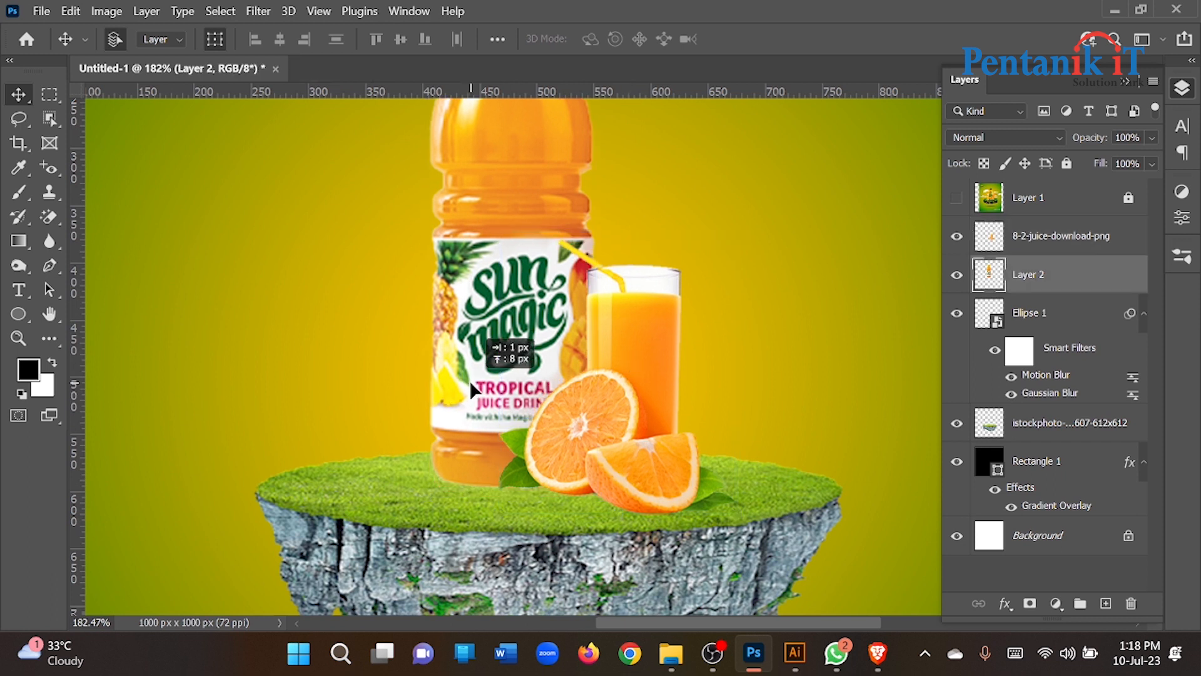
click(628, 361)
scroll(652, 438, up, 3)
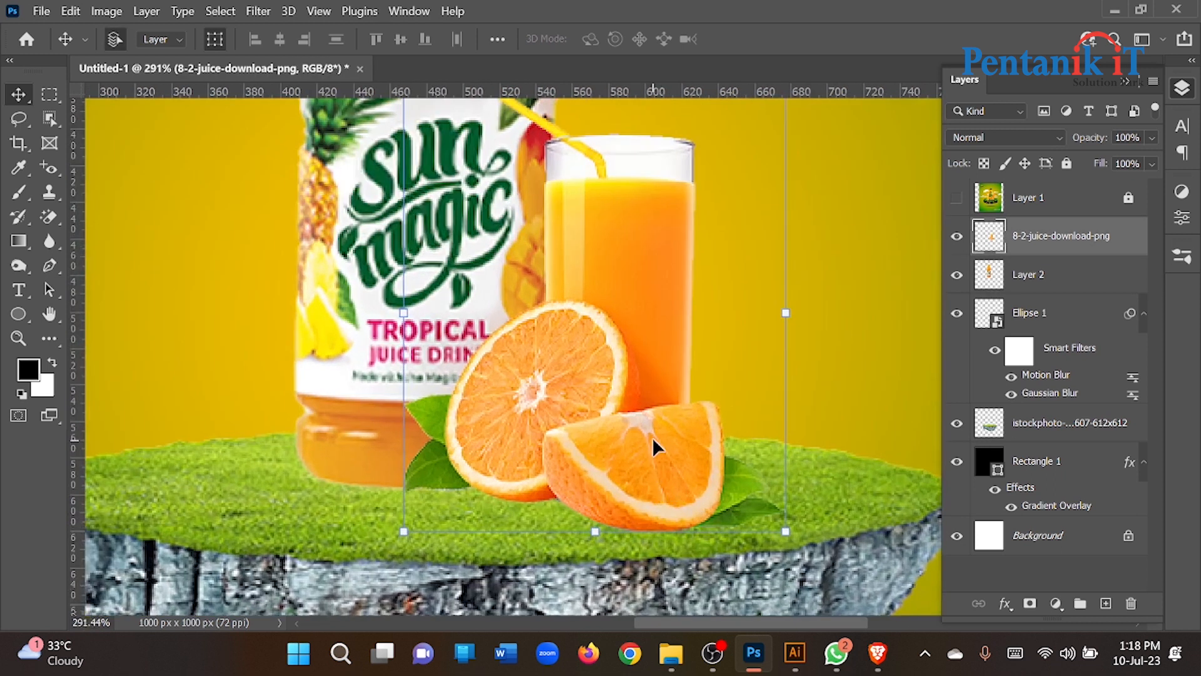
- Set the Pen tool to Shape mode and start a shadow outline beneath the left leaf of the orange slices
click(153, 226)
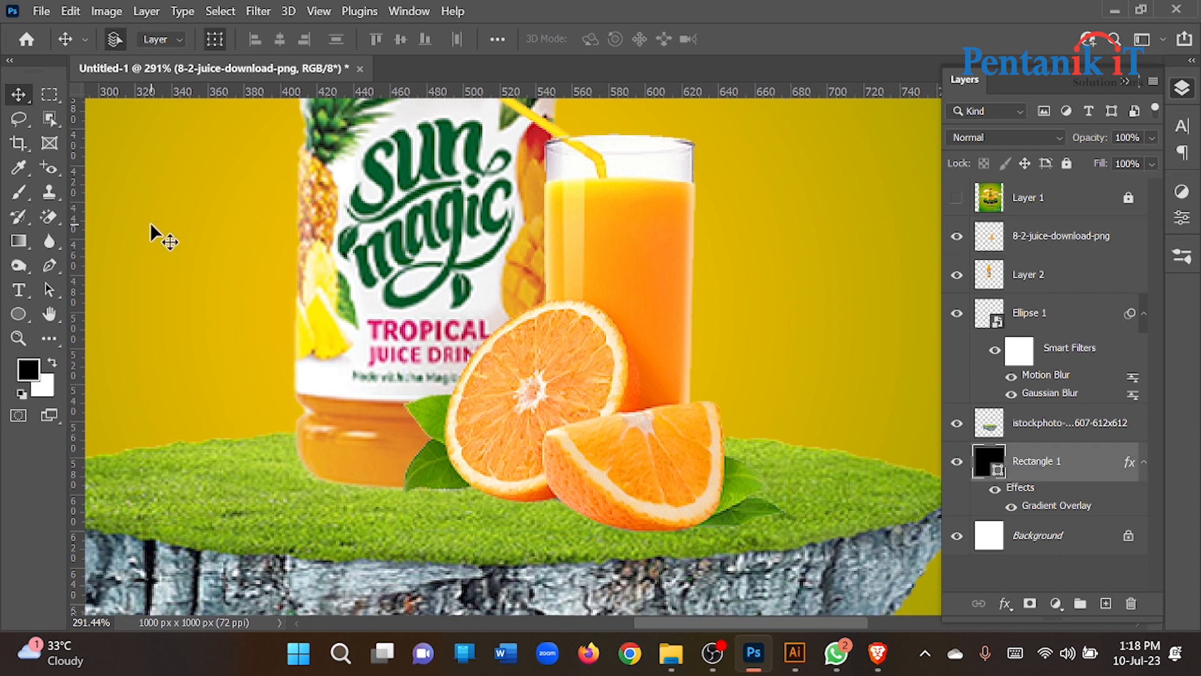
click(50, 265)
scroll(425, 491, up, 2)
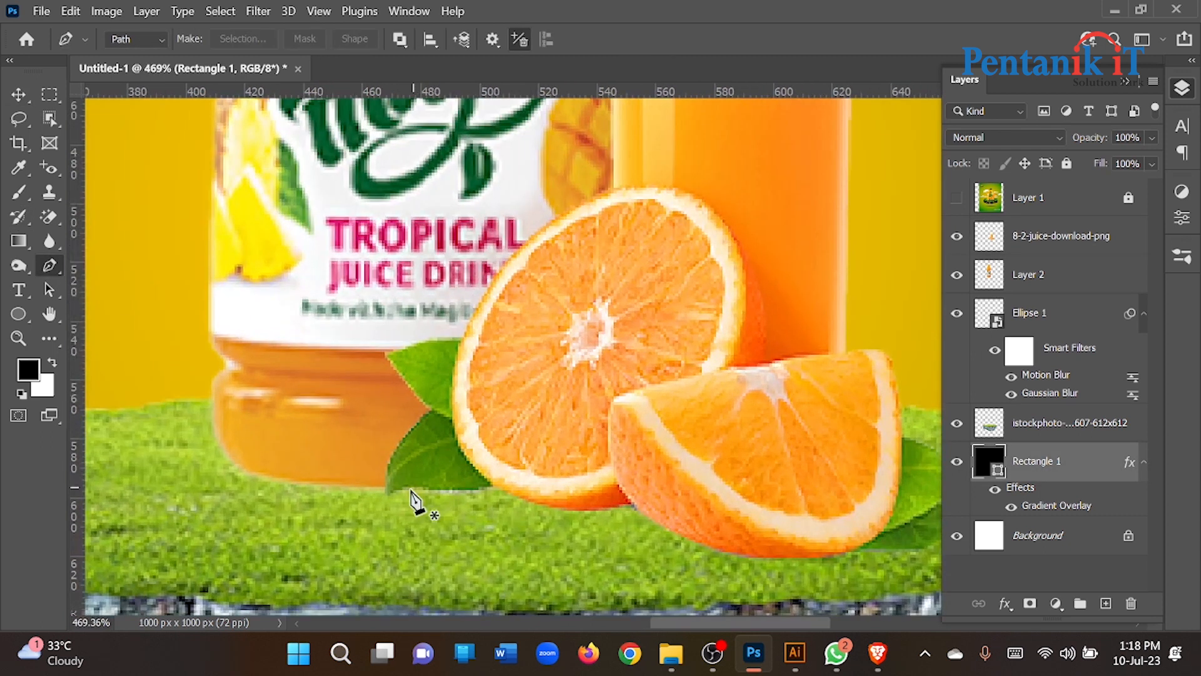
drag(420, 499, 427, 498)
click(153, 40)
click(128, 51)
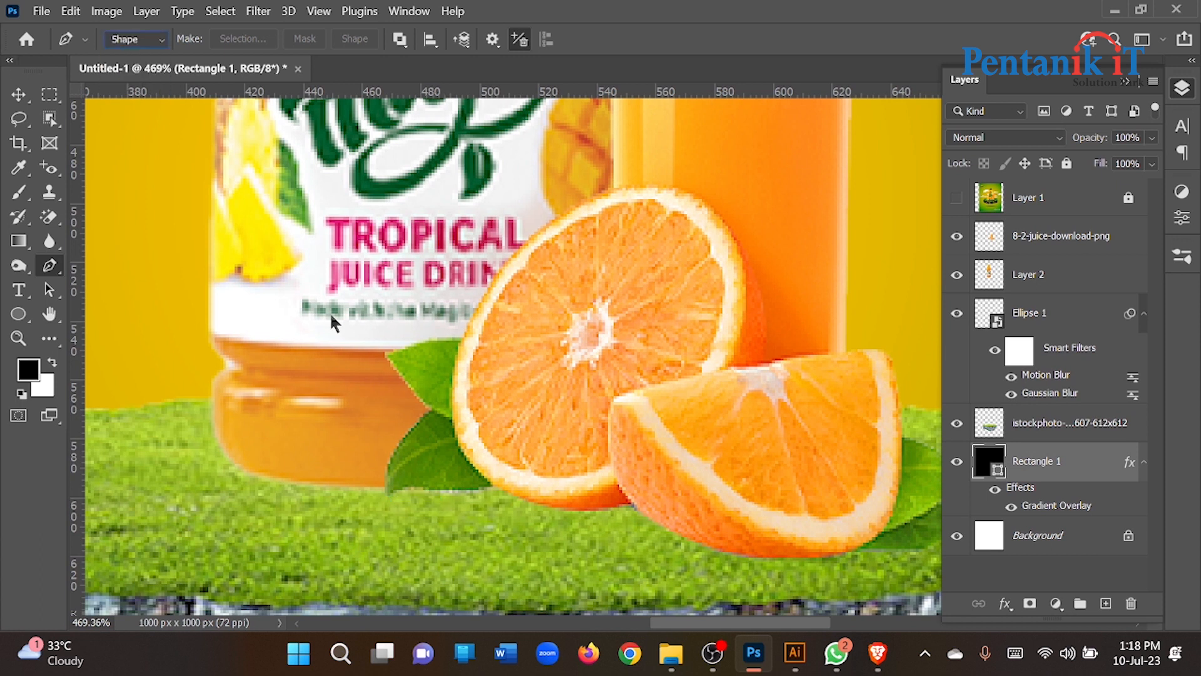
click(391, 501)
mouse_move(452, 493)
mouse_down()
mouse_move(461, 526)
mouse_move(459, 505)
mouse_up()
key(ctrl+z)
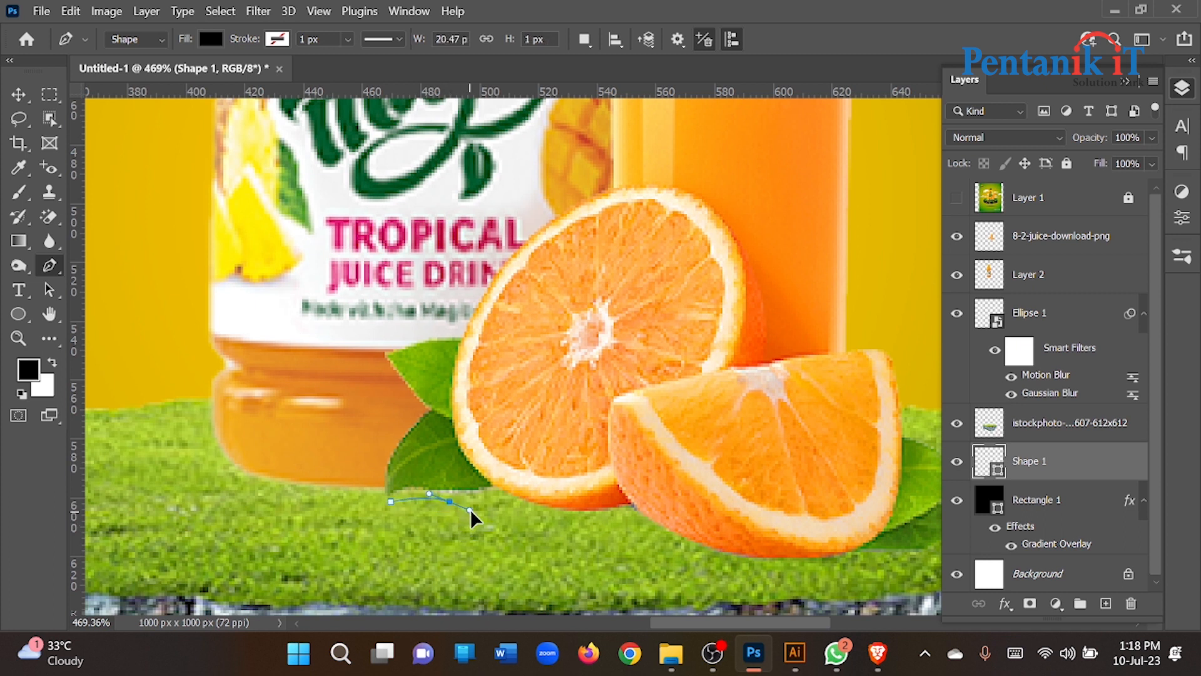
- Trace just below the orange slices and right leaf and close the shadow shape behind them, about 208 by 38 px
drag(627, 509, 542, 463)
alt+click(628, 511)
drag(666, 507, 800, 513)
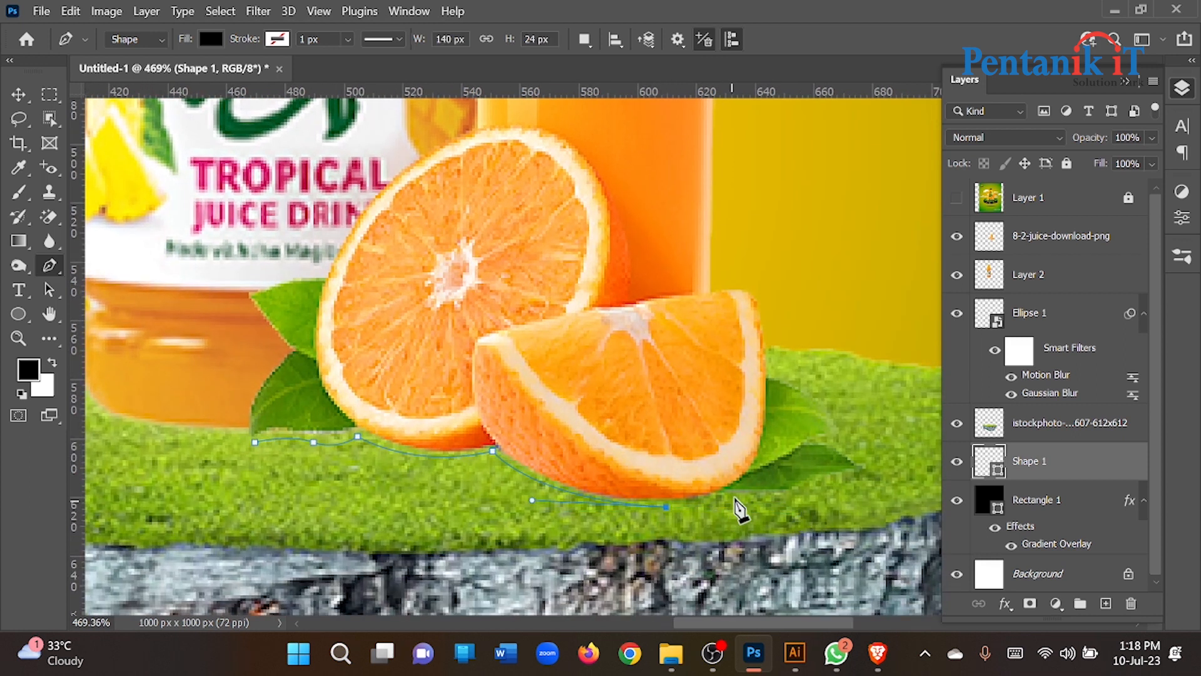
alt+click(737, 496)
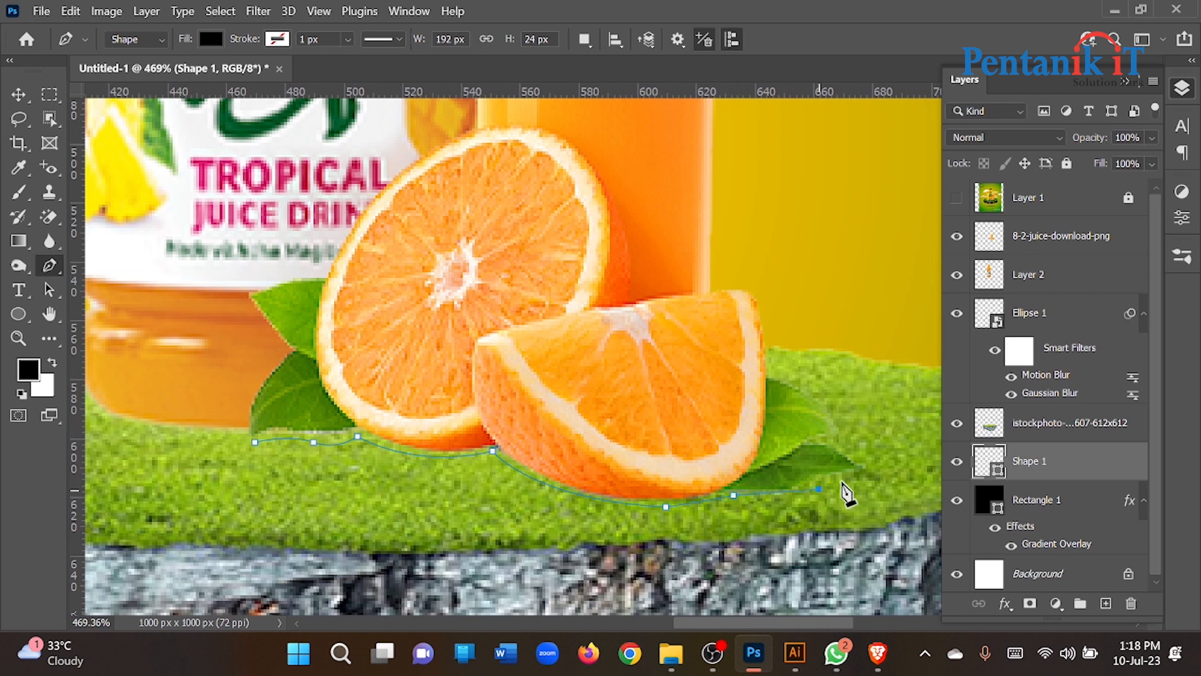
drag(521, 395, 462, 396)
drag(355, 413, 342, 416)
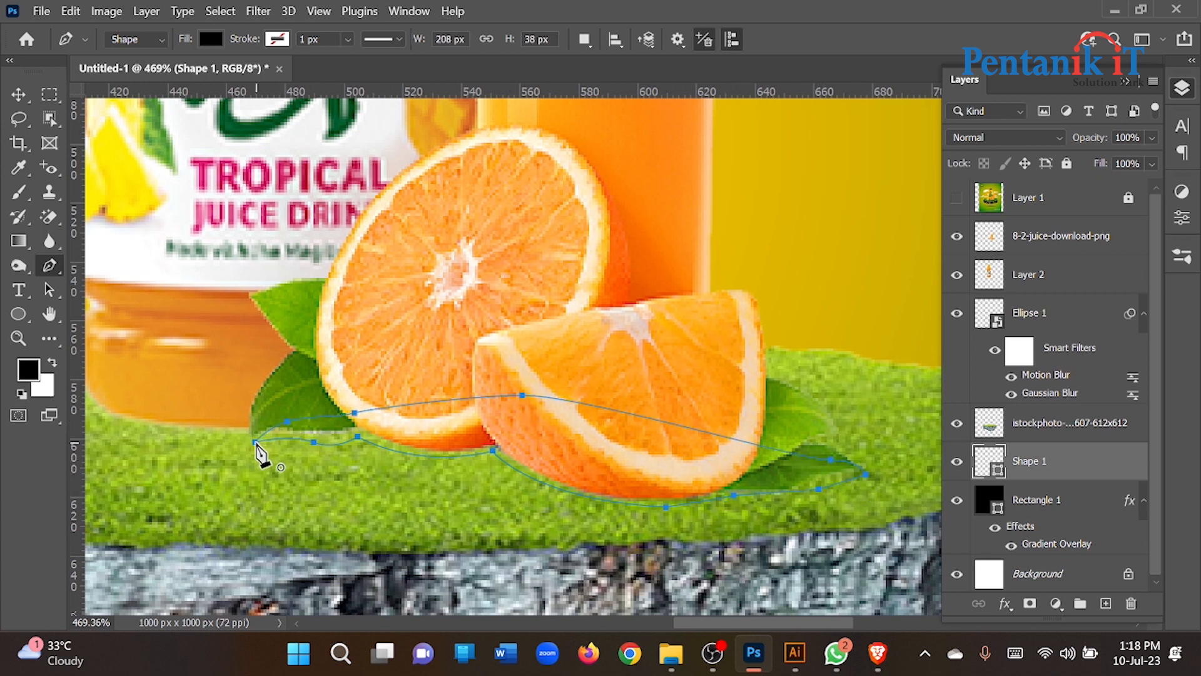
- Fill the shadow shape under the orange slices with black
click(211, 38)
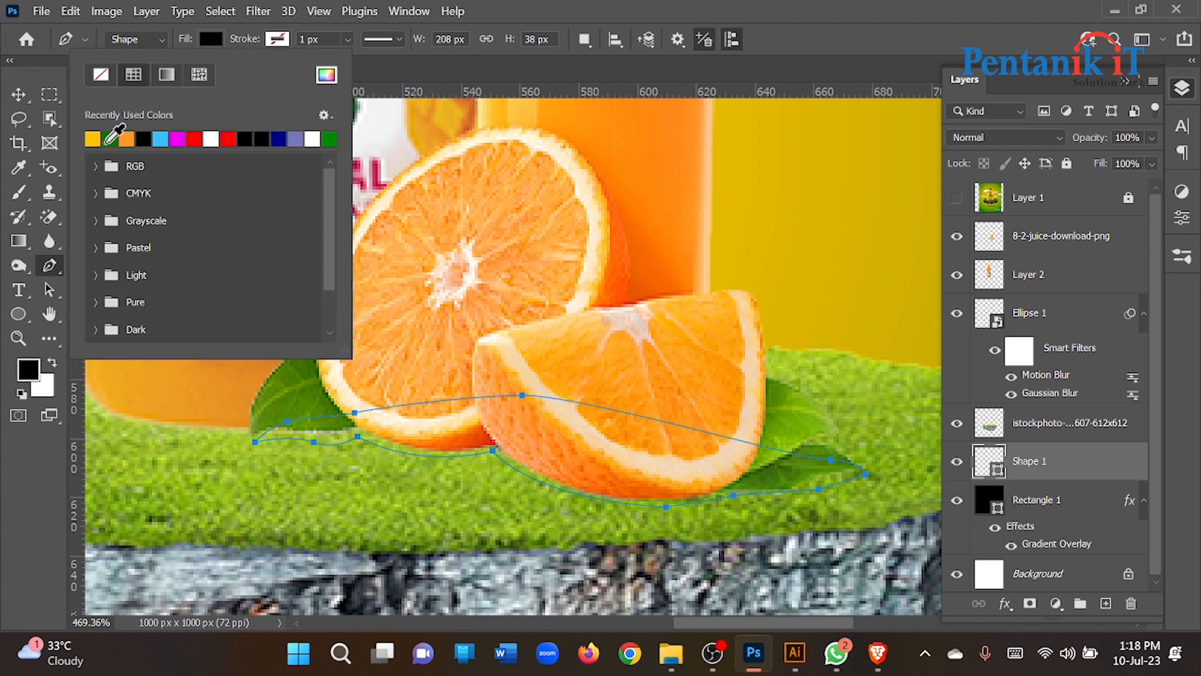
click(145, 140)
click(36, 100)
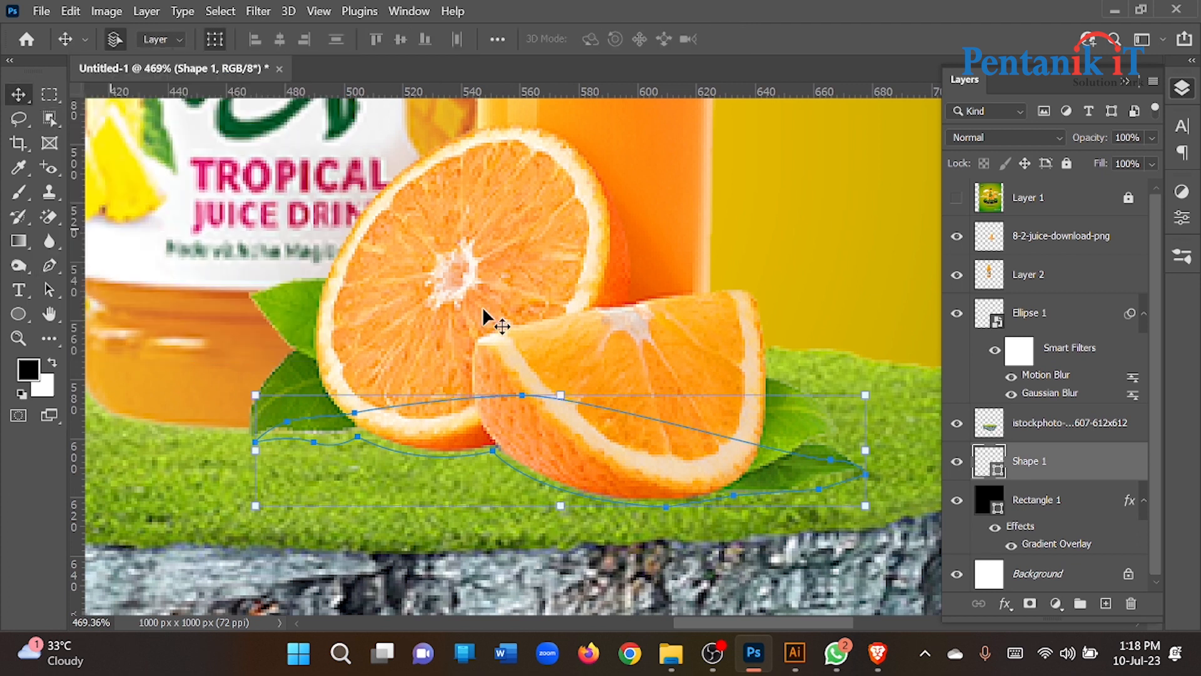
scroll(512, 354, down, 2)
scroll(513, 354, up, 2)
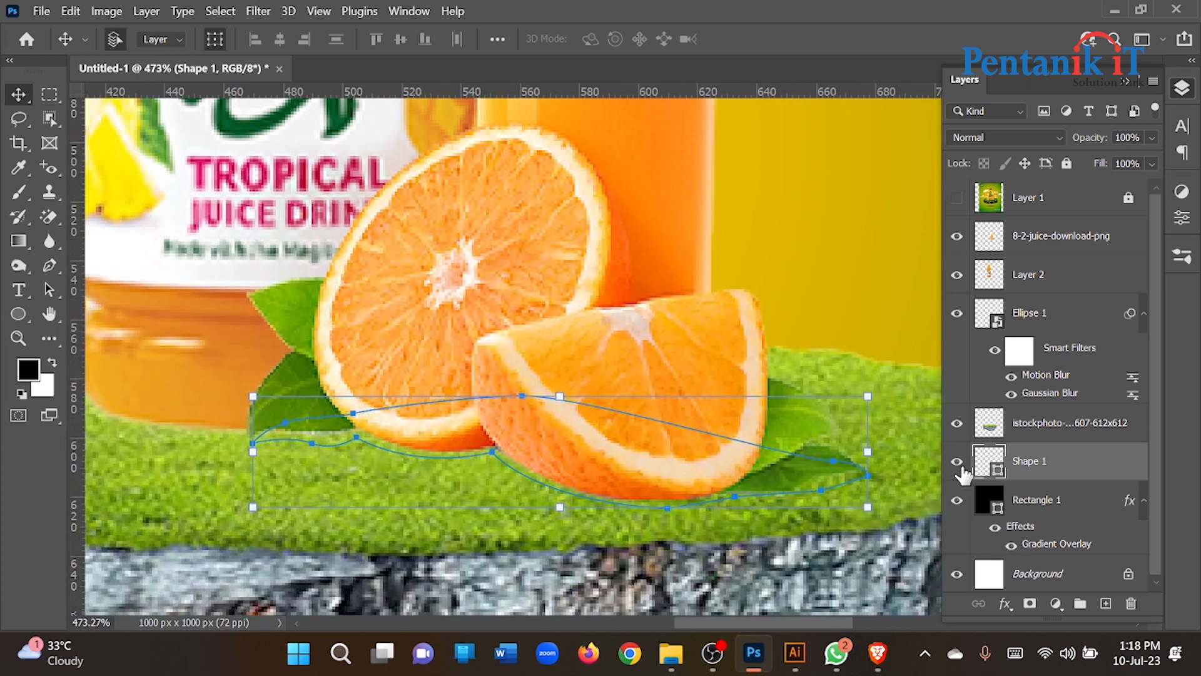
- Raise the black shadow shape's layer above the floating island, directly beneath the bottle layer
double_click(996, 469)
drag(680, 375, 605, 504)
click(1060, 236)
scroll(543, 332, down, 1)
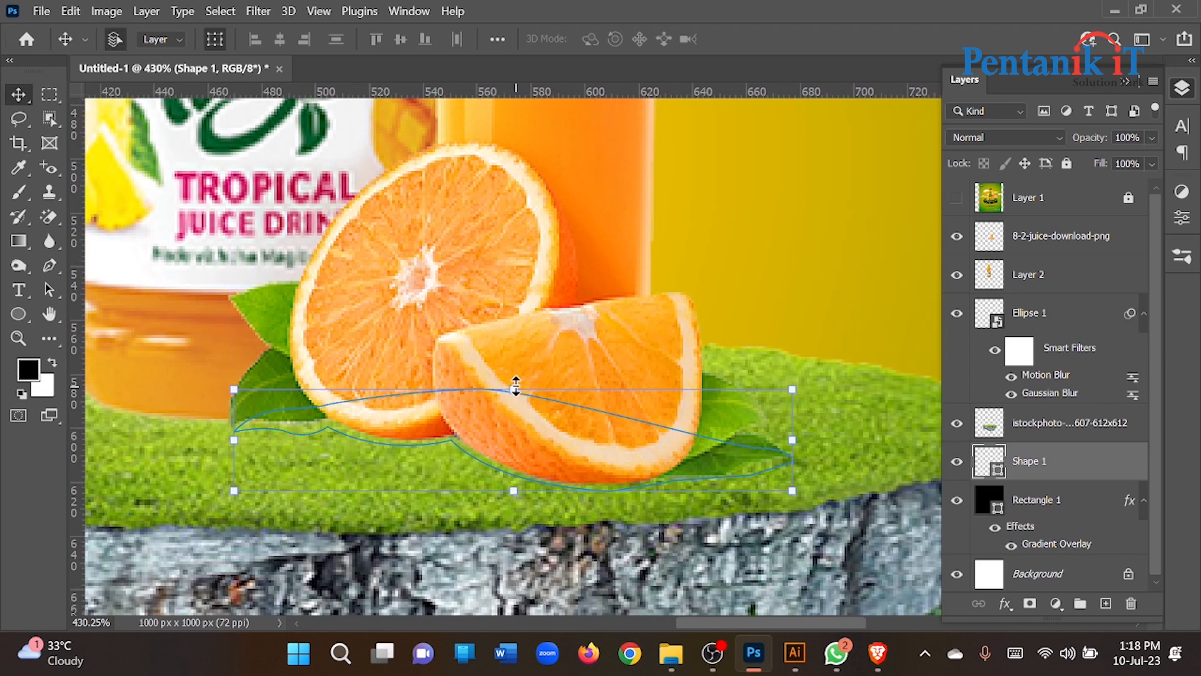
key(ctrl+bracketright)
key(ctrl+bracketright)
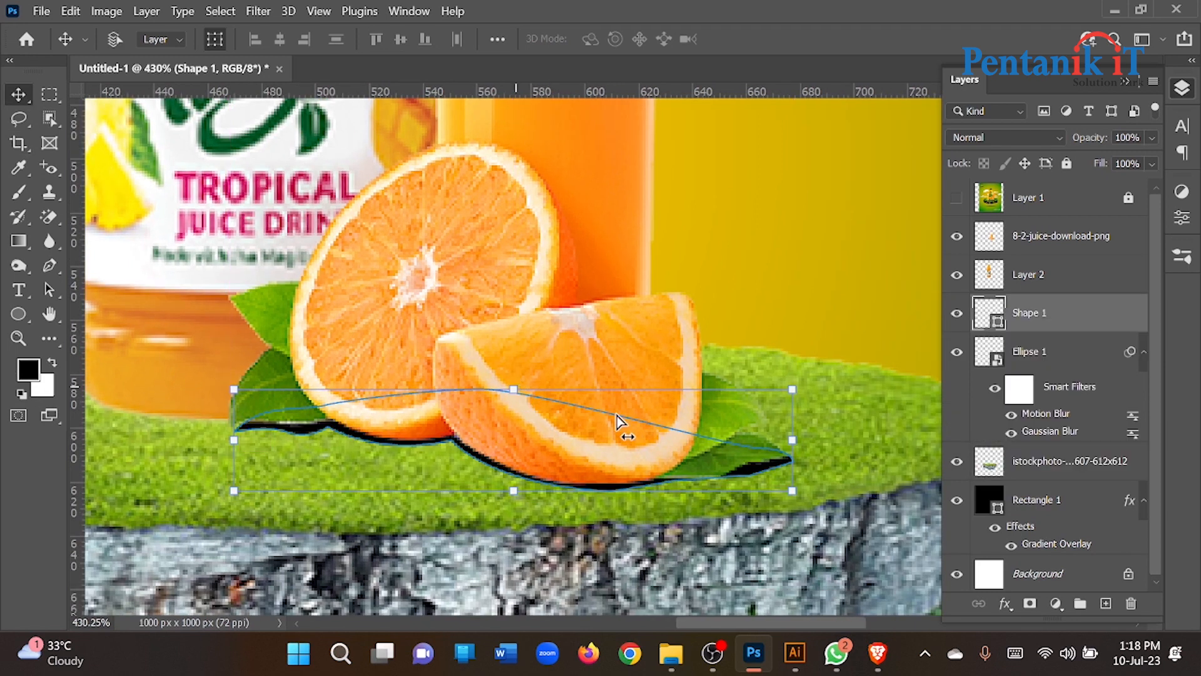
scroll(638, 420, down, 4)
scroll(593, 461, up, 4)
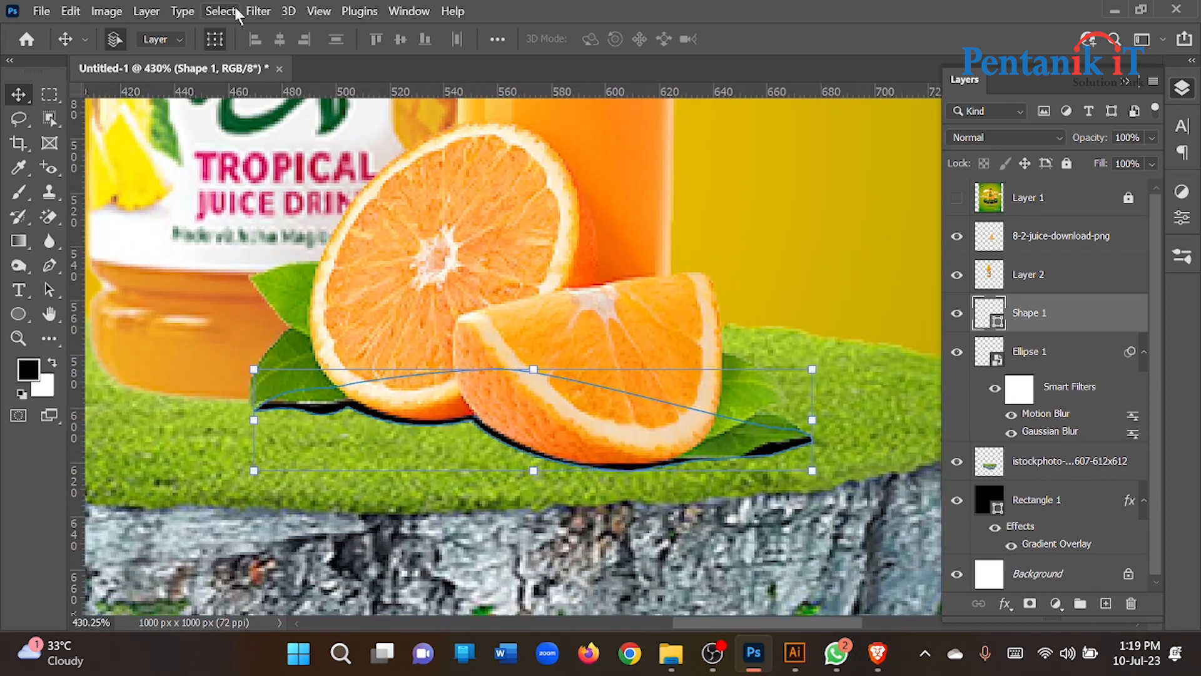
- Convert the slices' shadow shape to a smart object and apply a Gaussian Blur with a 3.6-pixel radius
click(258, 11)
mouse_move(463, 232)
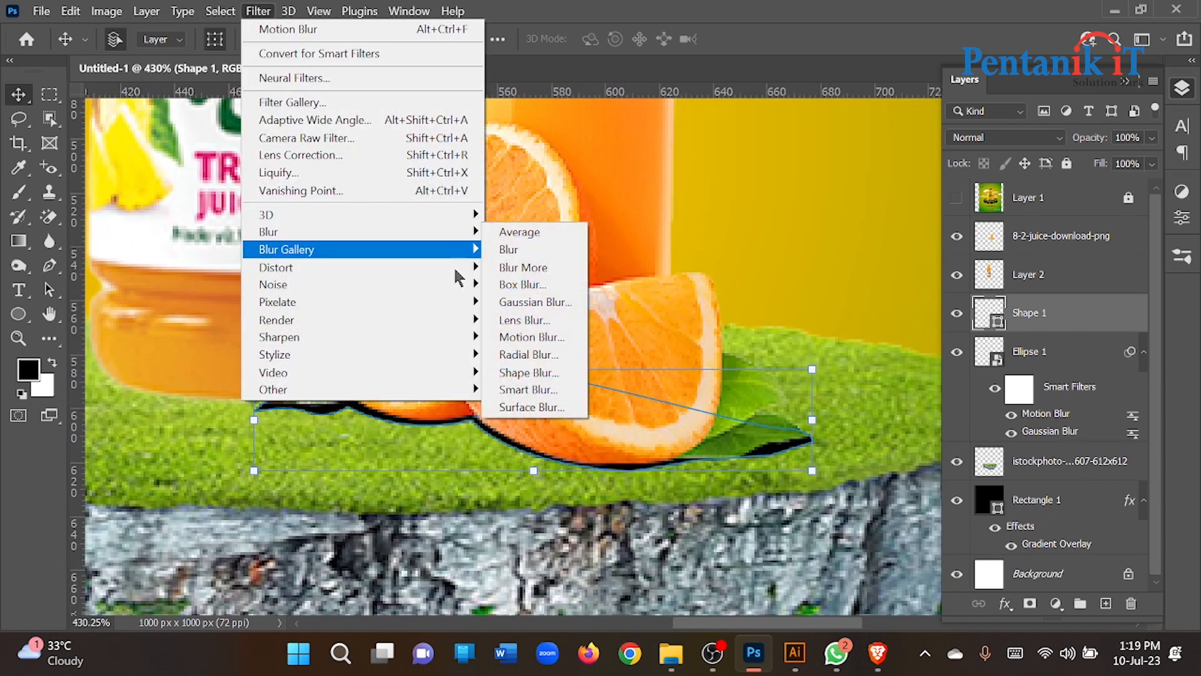
click(542, 309)
click(579, 269)
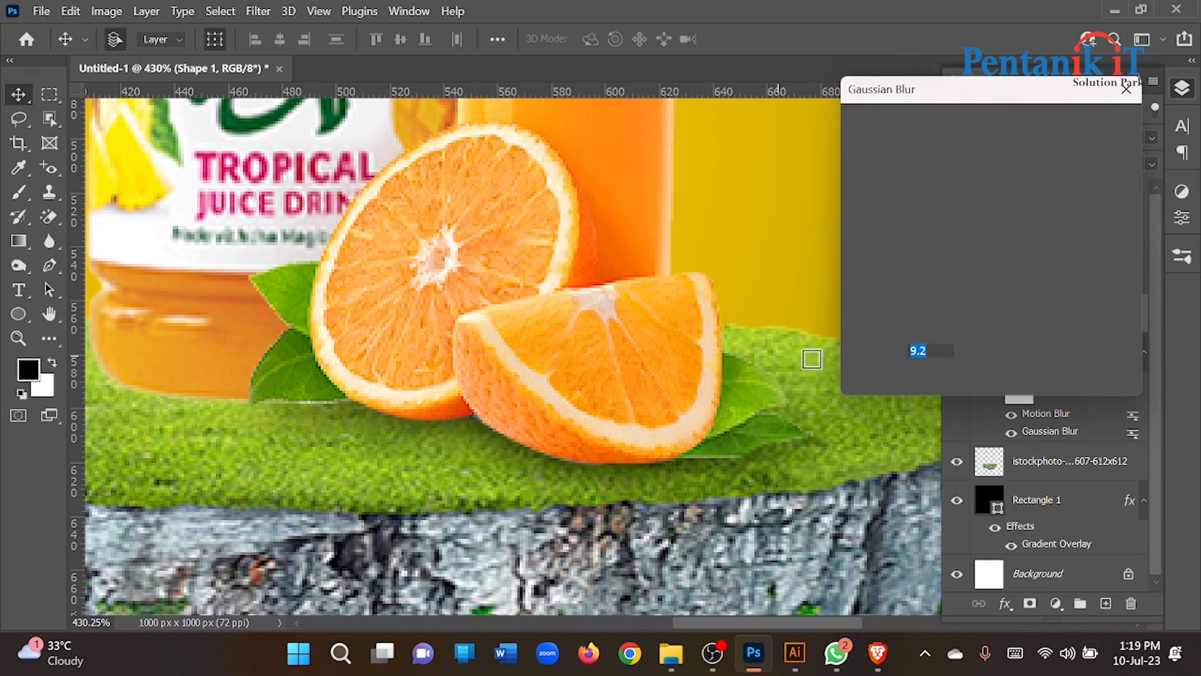
click(885, 374)
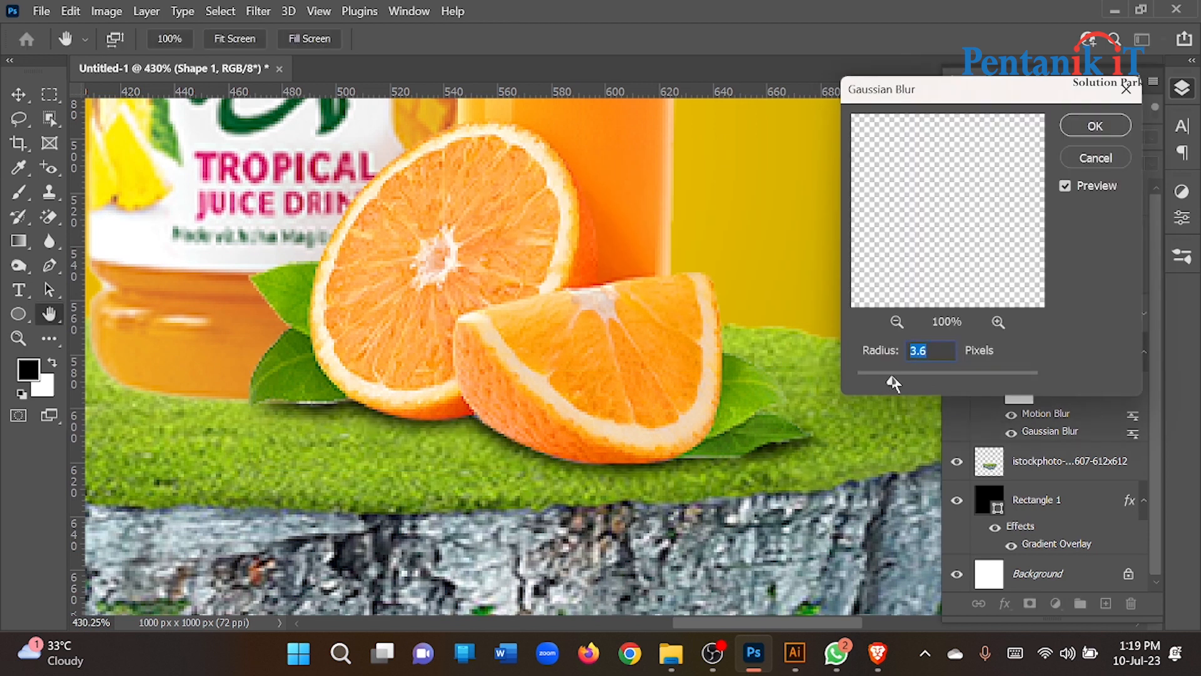
click(1095, 126)
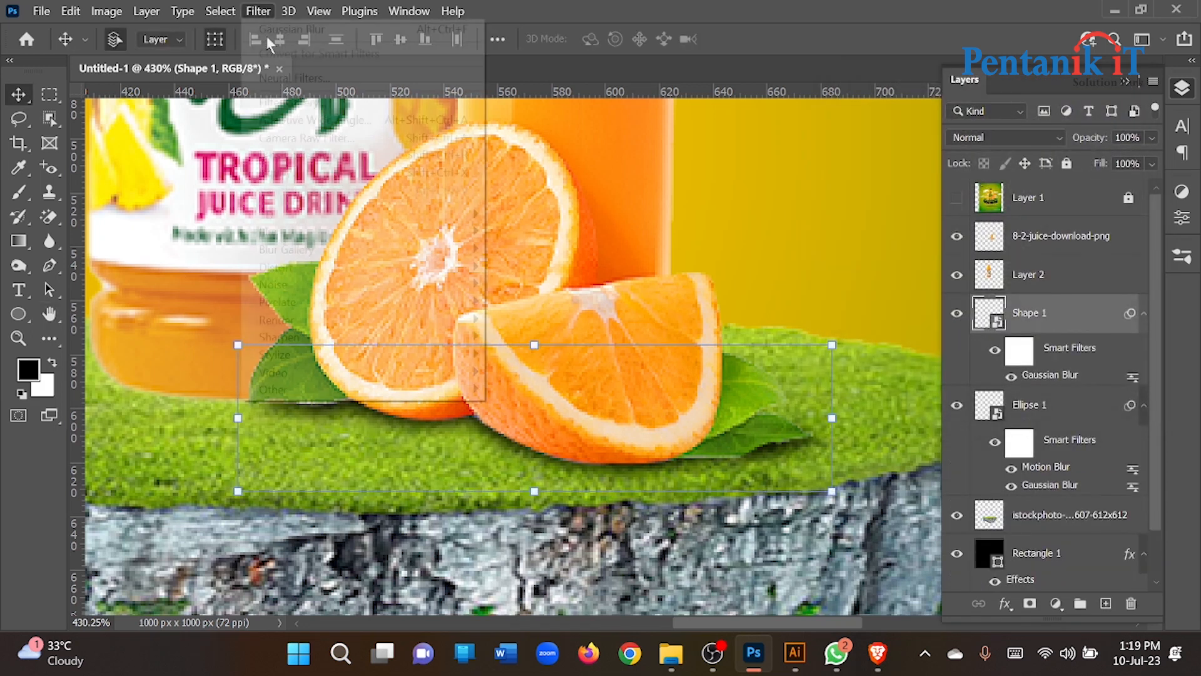
- Apply a Motion Blur to the slices' shadow with an angle of 0° and a distance of 42 pixels
click(258, 11)
click(532, 337)
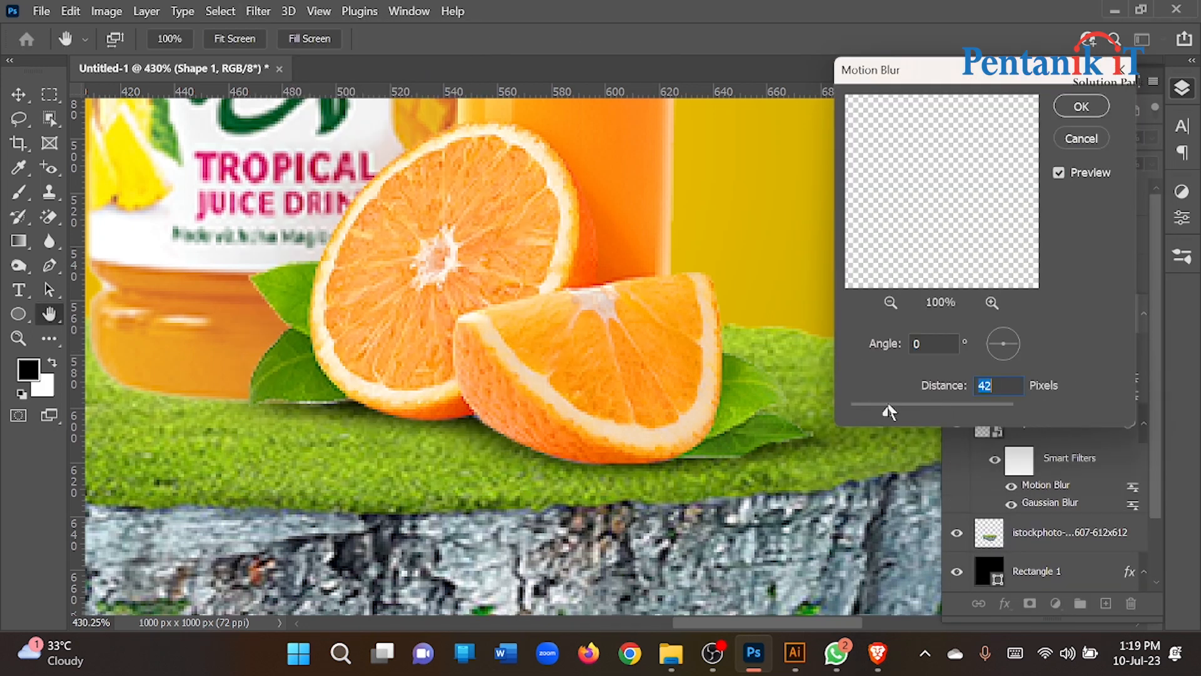
click(1075, 108)
- Set the opacity of the slices' shadow layer to 72% and deselect it
scroll(530, 413, down, 7)
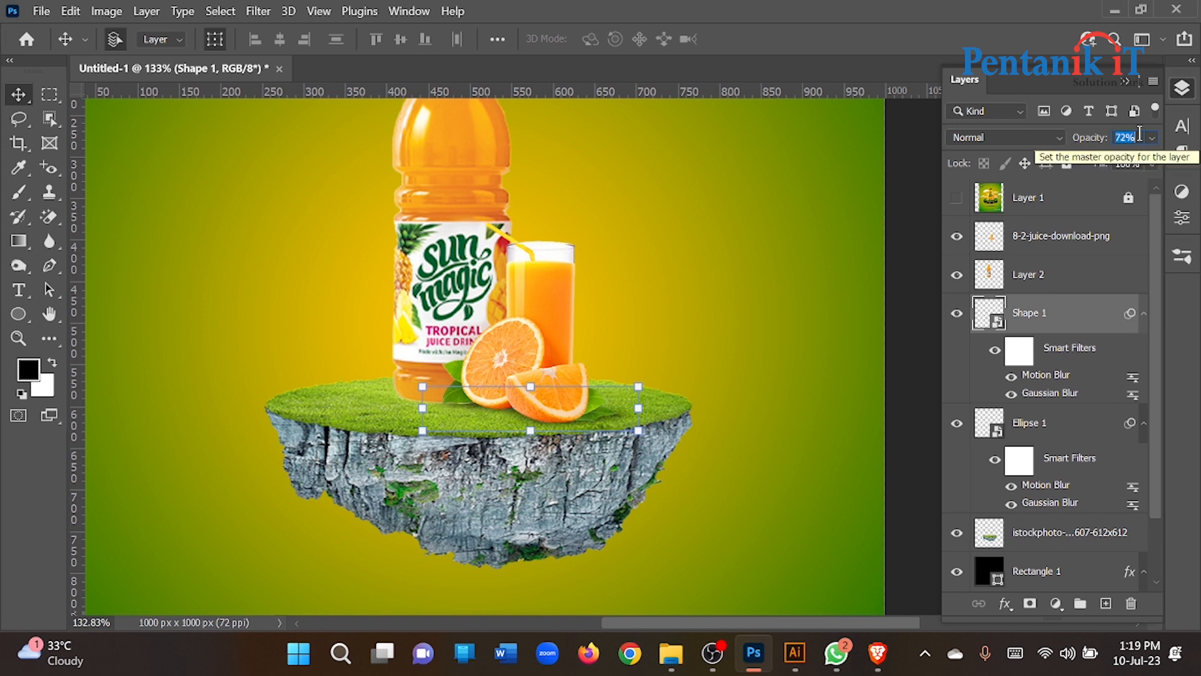
click(670, 349)
scroll(670, 349, down, 5)
click(98, 424)
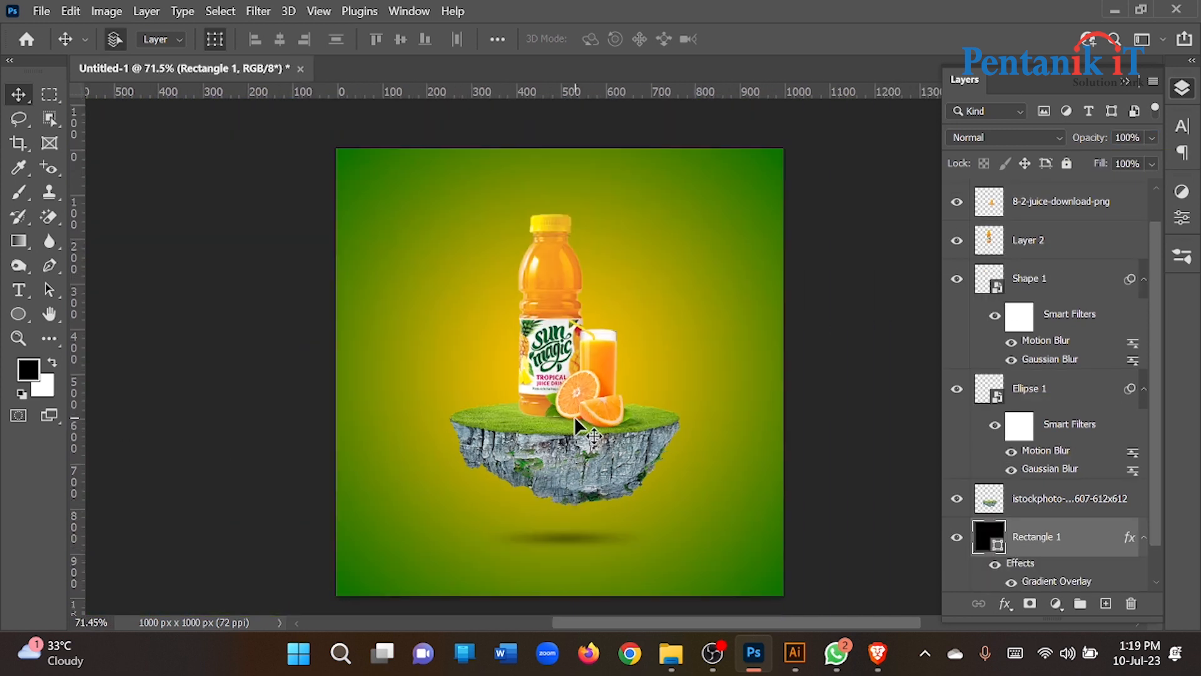
- Draw a flat black ellipse about 125 by 11 px across the base of the bottle
scroll(582, 421, up, 8)
click(18, 313)
drag(432, 431, 730, 448)
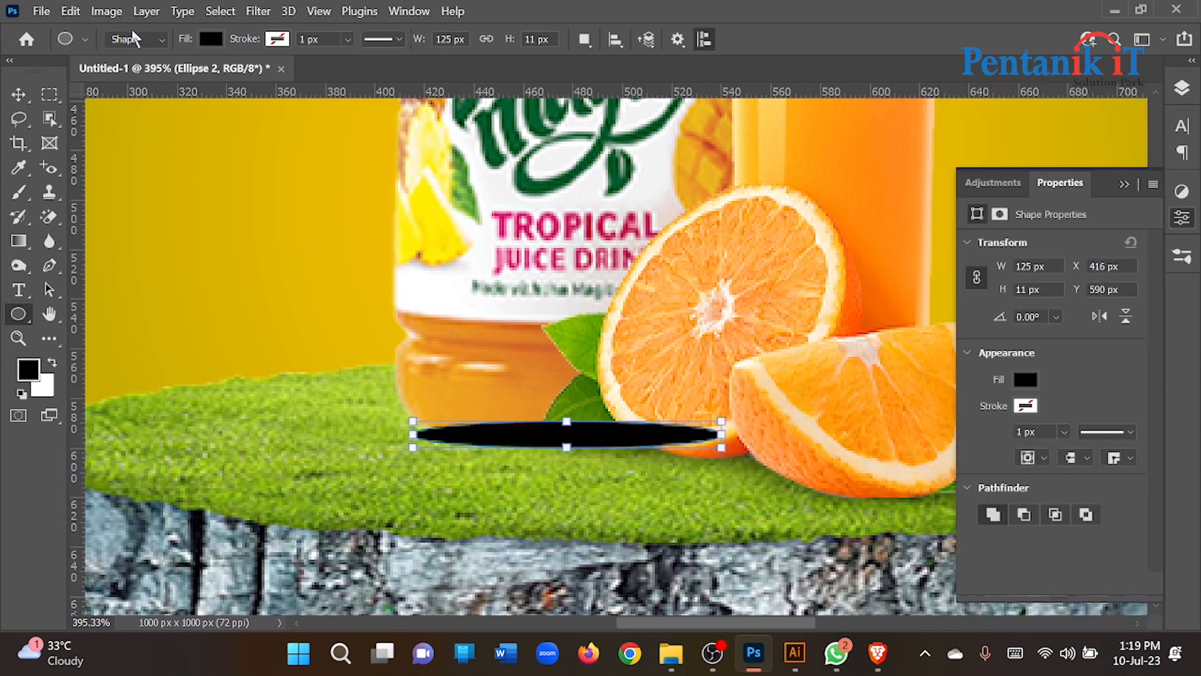
click(17, 94)
click(491, 206)
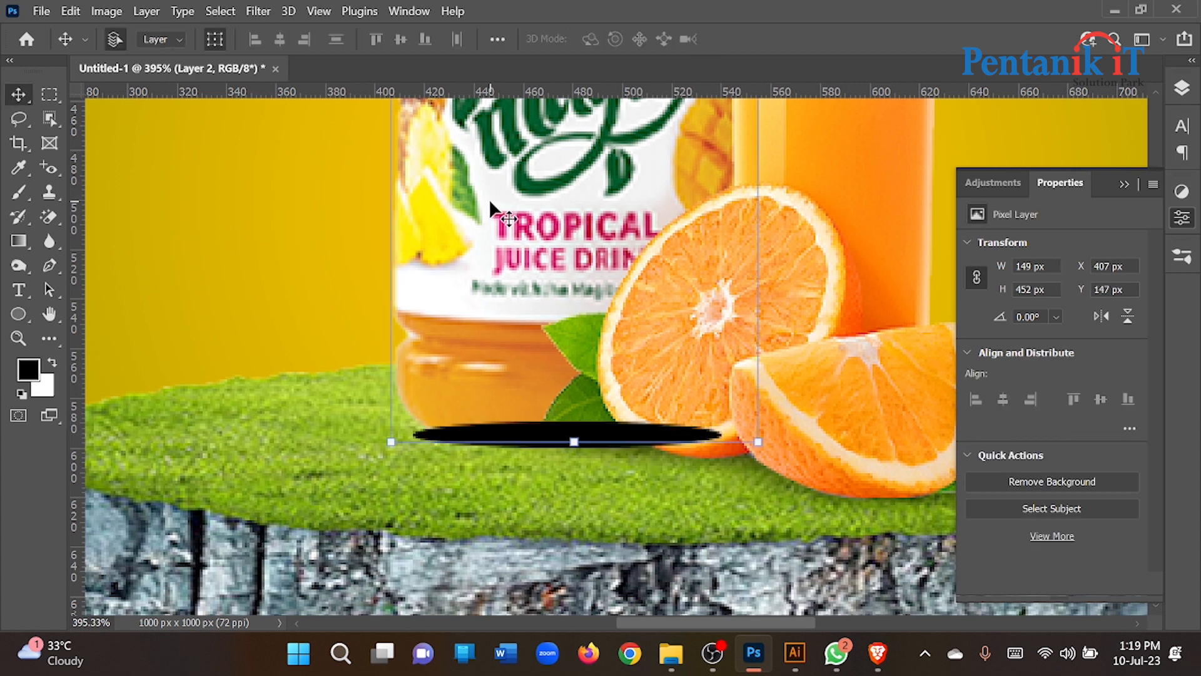
key(ctrl+bracketright)
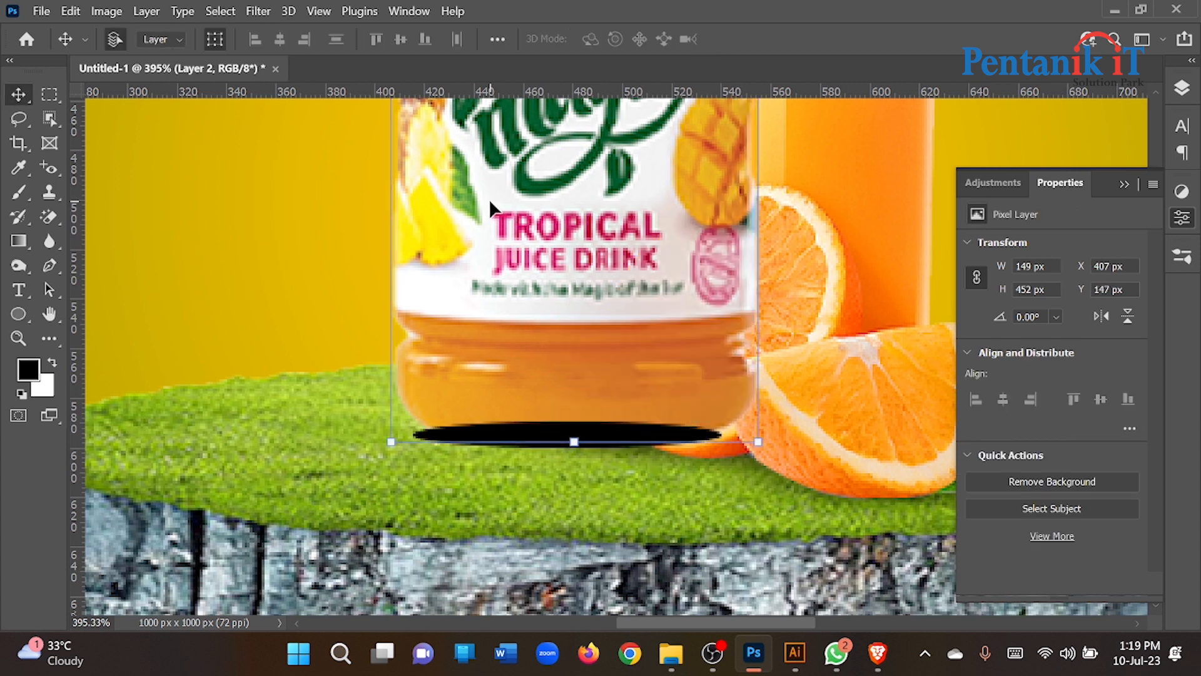
key(ctrl+bracketleft)
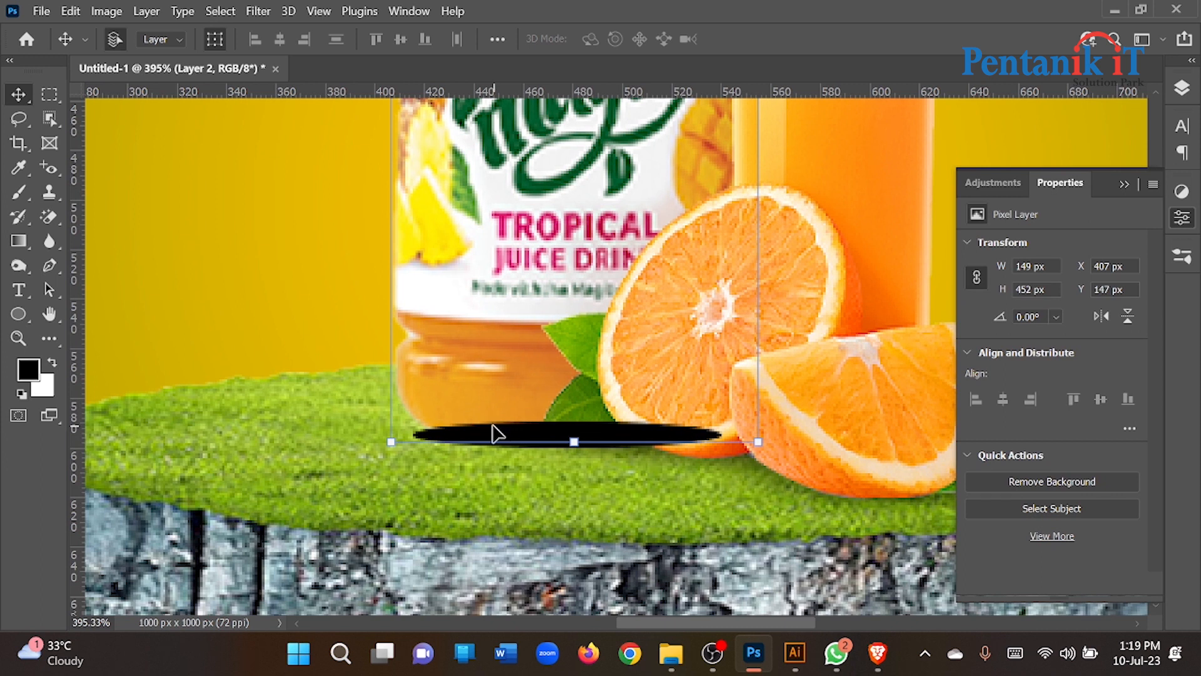
- Lower the black ellipse's layer so that it lies behind the bottle and above the grass
click(496, 433)
key(ctrl+bracketleft)
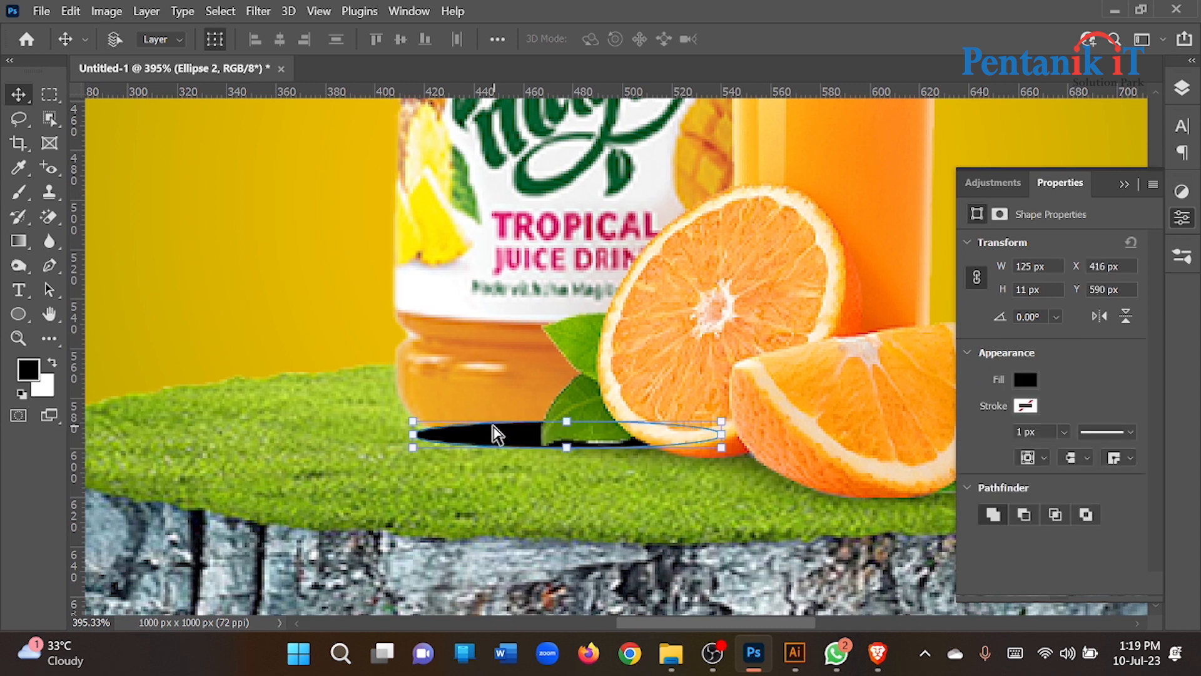
key(ctrl+bracketleft)
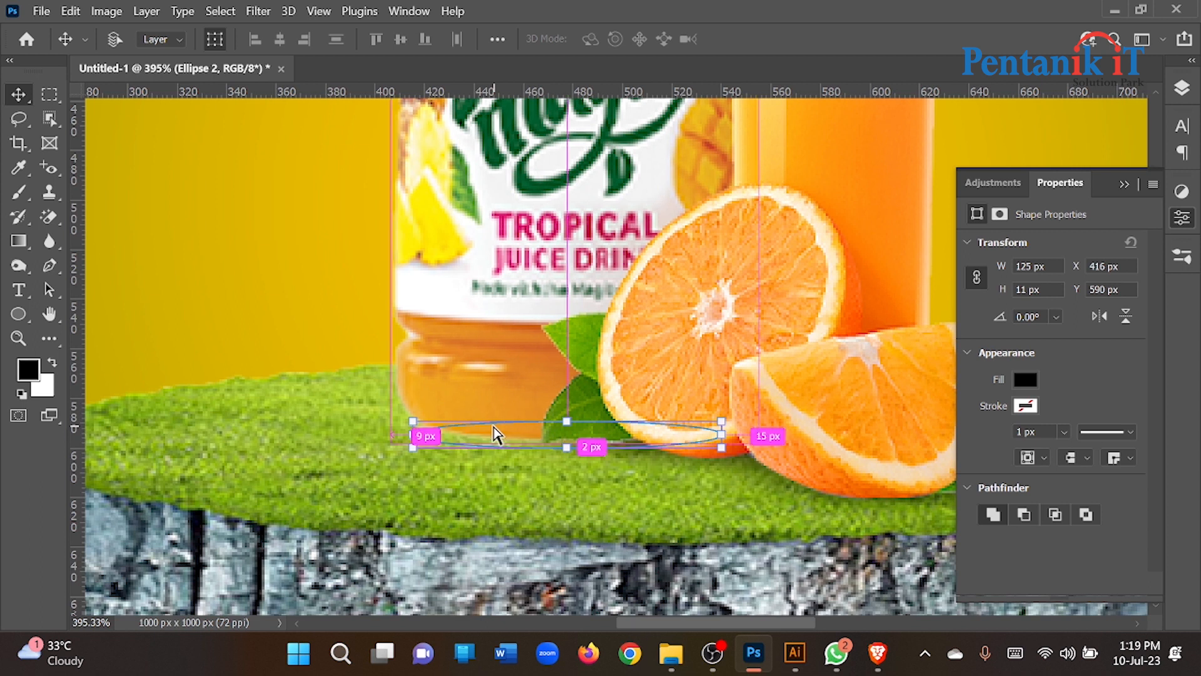
key(ctrl+bracketright)
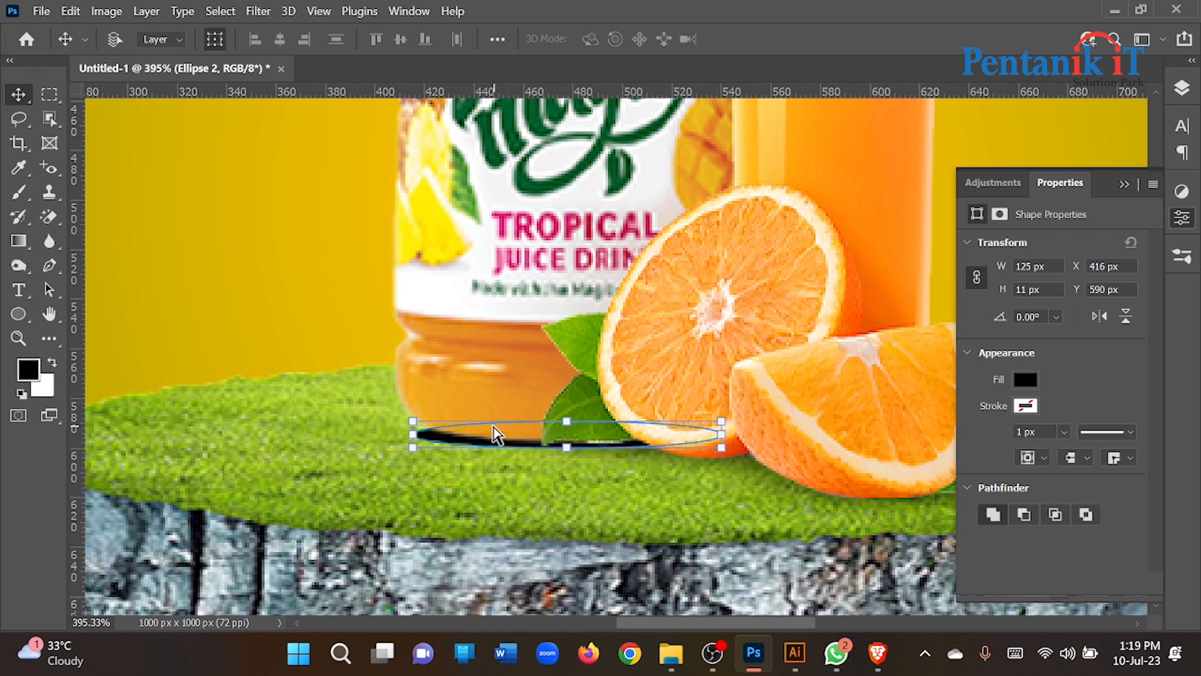
- Convert the bottle's black ellipse to a smart object and apply a Gaussian Blur with a radius of 3.6 pixels
click(256, 12)
mouse_move(296, 233)
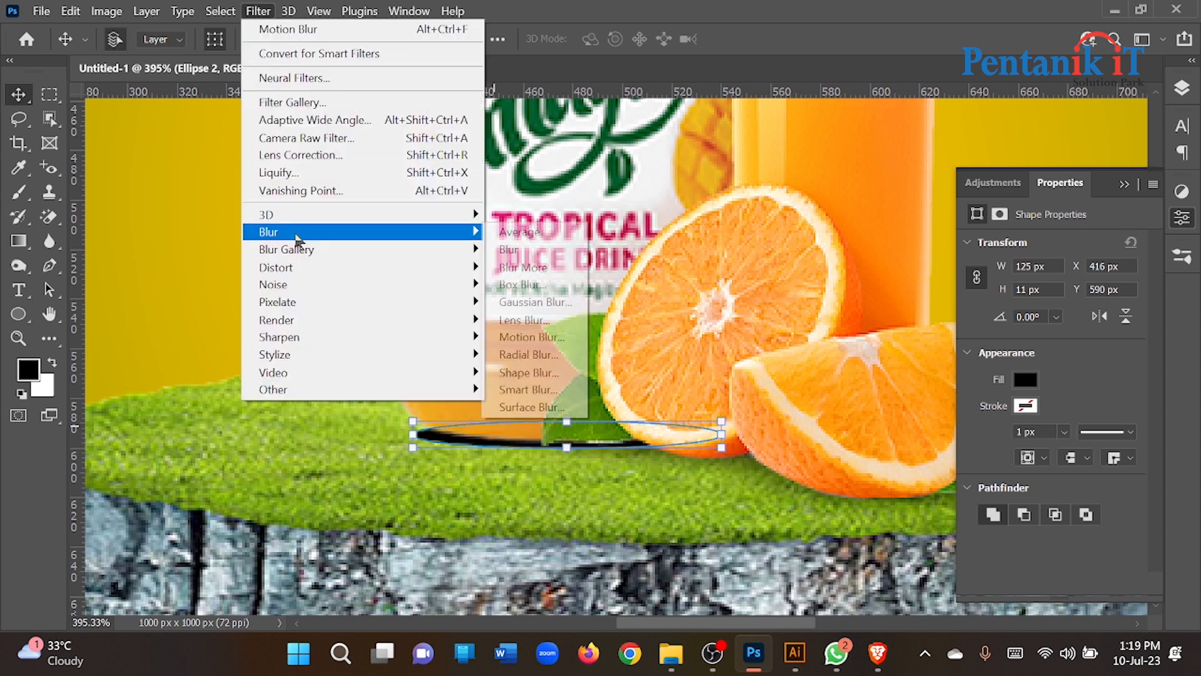
click(514, 306)
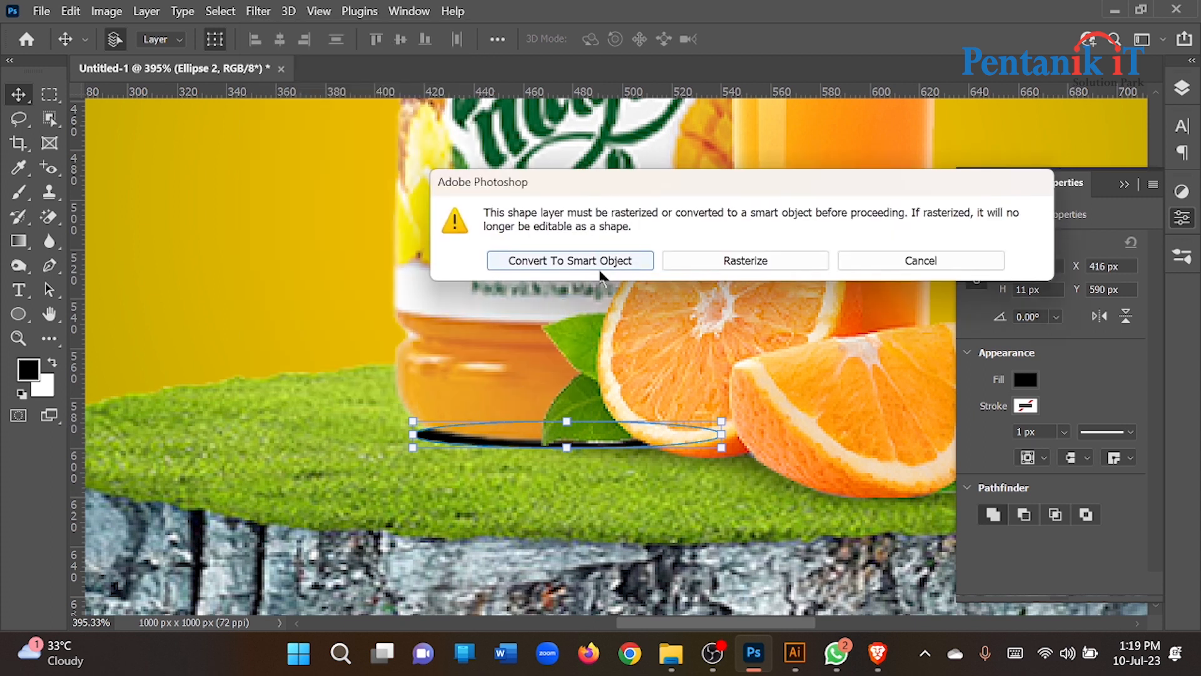
click(599, 268)
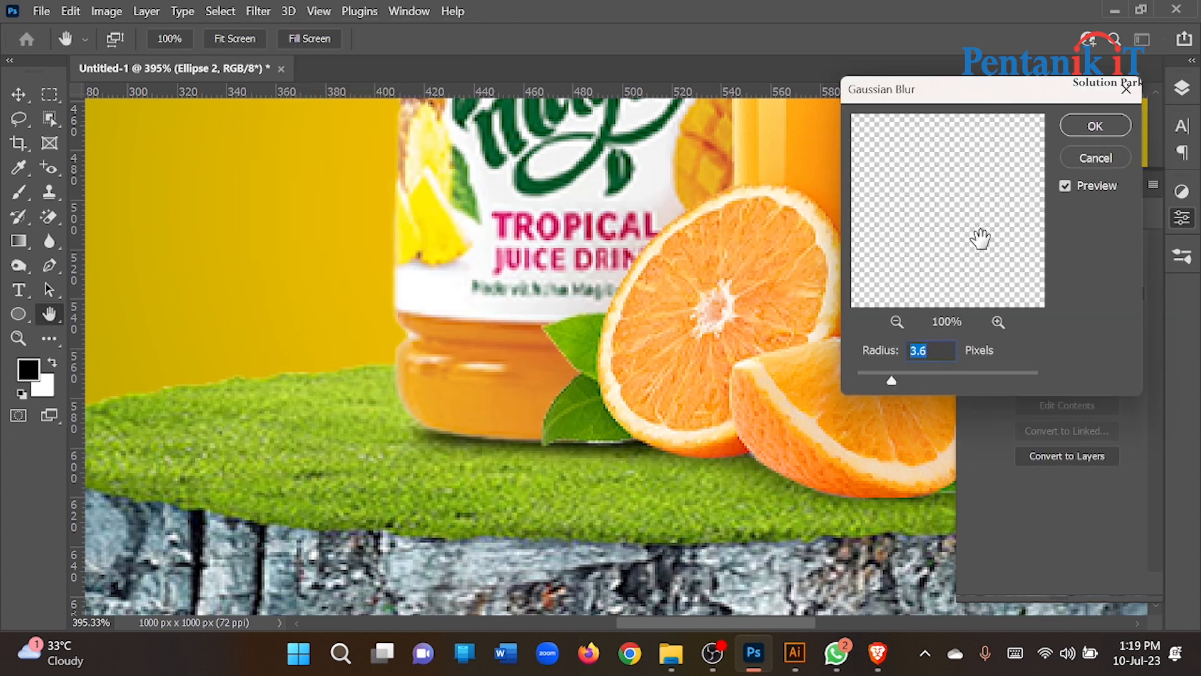
click(1095, 127)
- Apply a Motion Blur at an angle of 0° to the bottle's blurred ellipse and deselect it
click(257, 11)
mouse_move(510, 230)
click(538, 338)
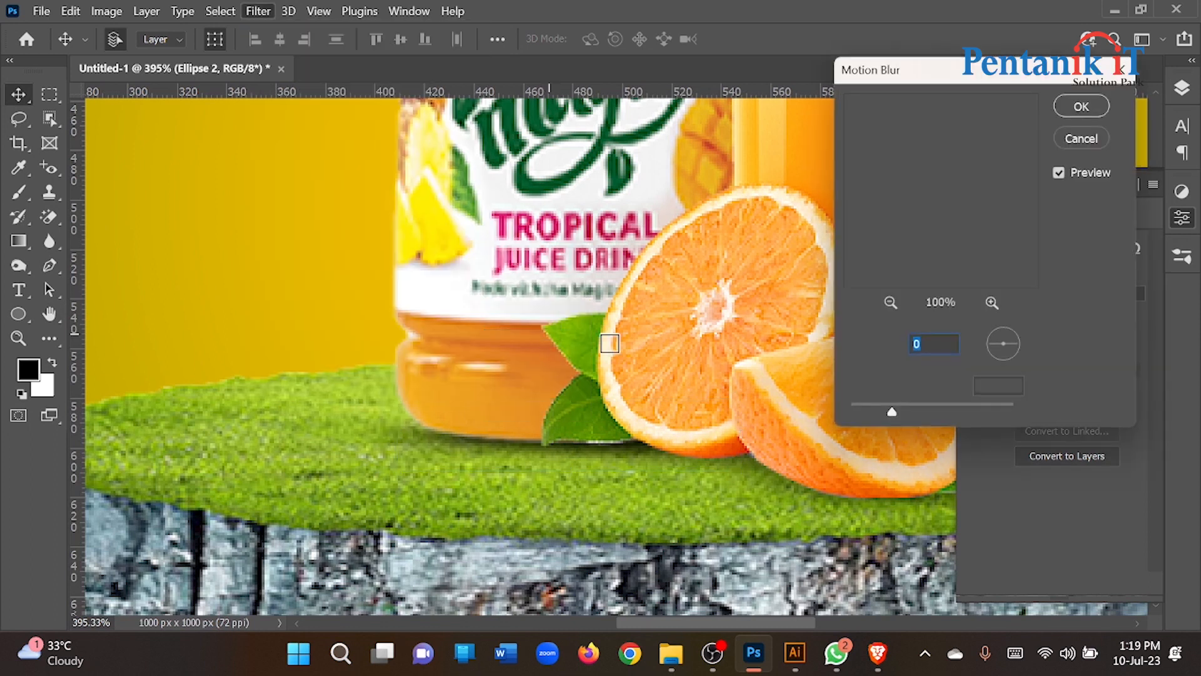
drag(897, 414, 907, 413)
click(1081, 108)
scroll(481, 452, down, 10)
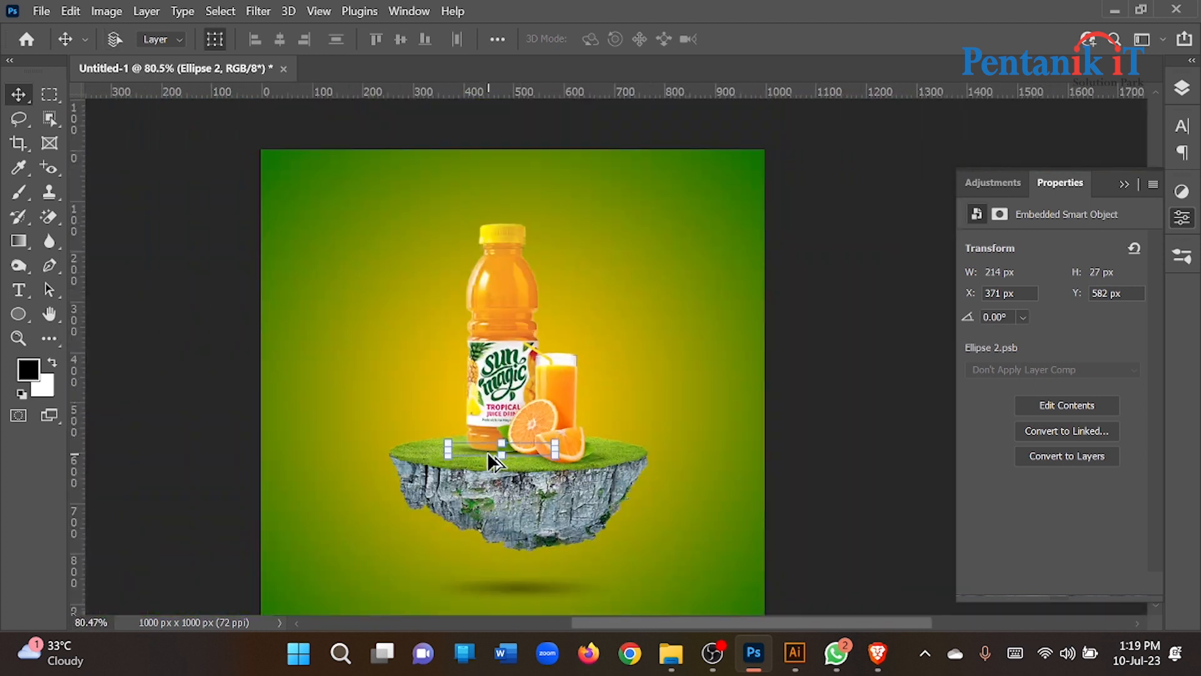
click(238, 477)
scroll(594, 447, down, 4)
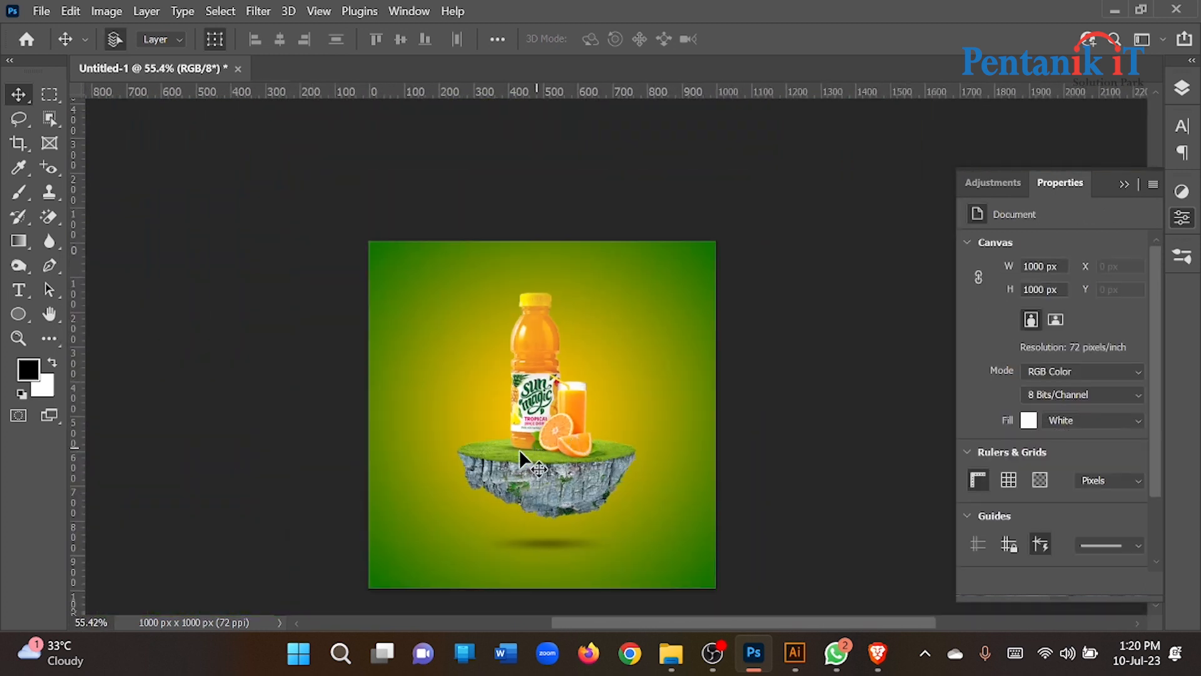
- Draw a narrow black ellipse about 11 by 89 px along the left edge of the juice glass
scroll(522, 444, up, 8)
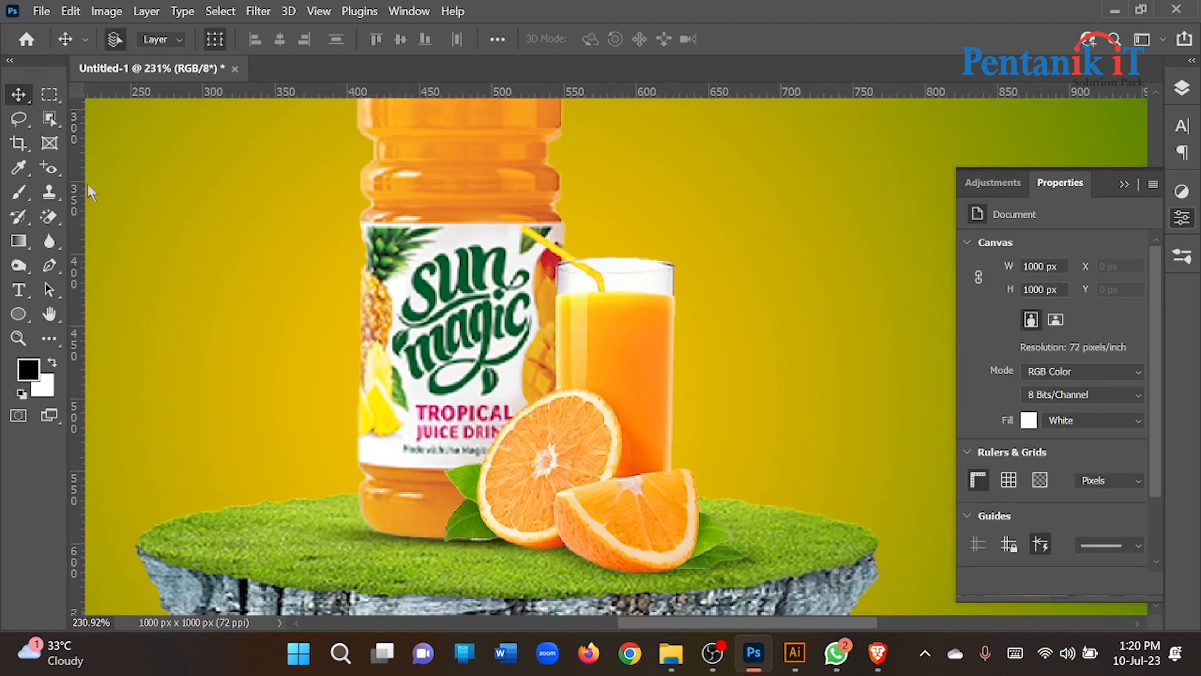
scroll(613, 341, up, 2)
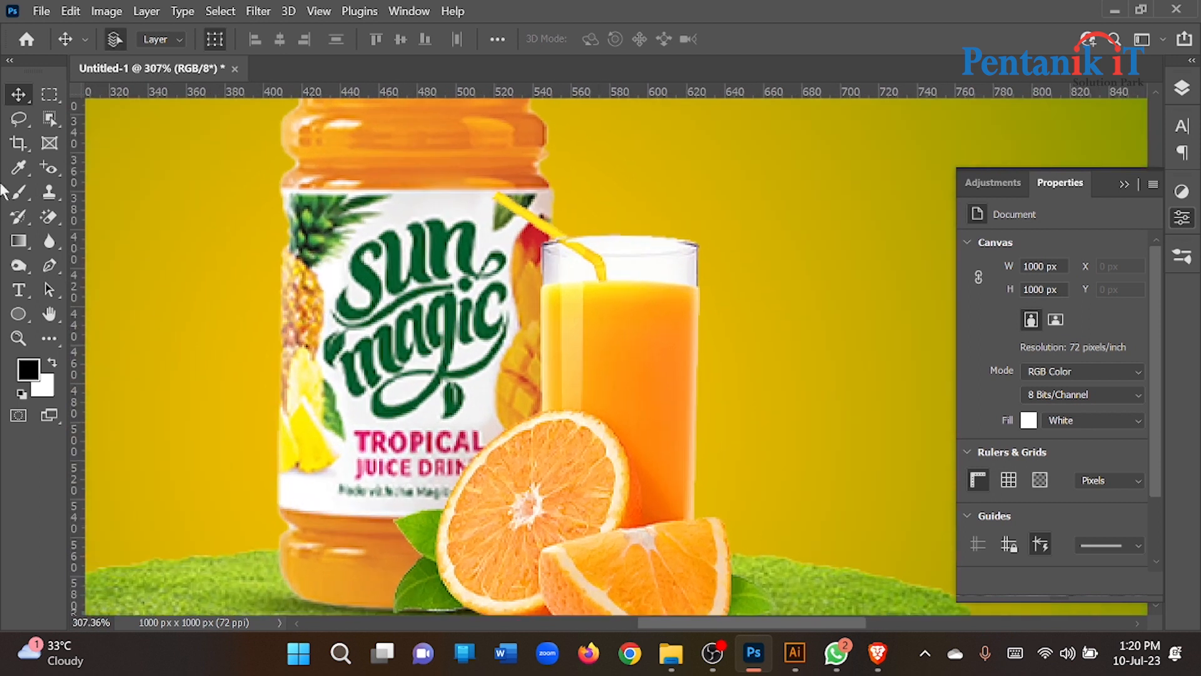
click(18, 314)
drag(541, 295, 551, 416)
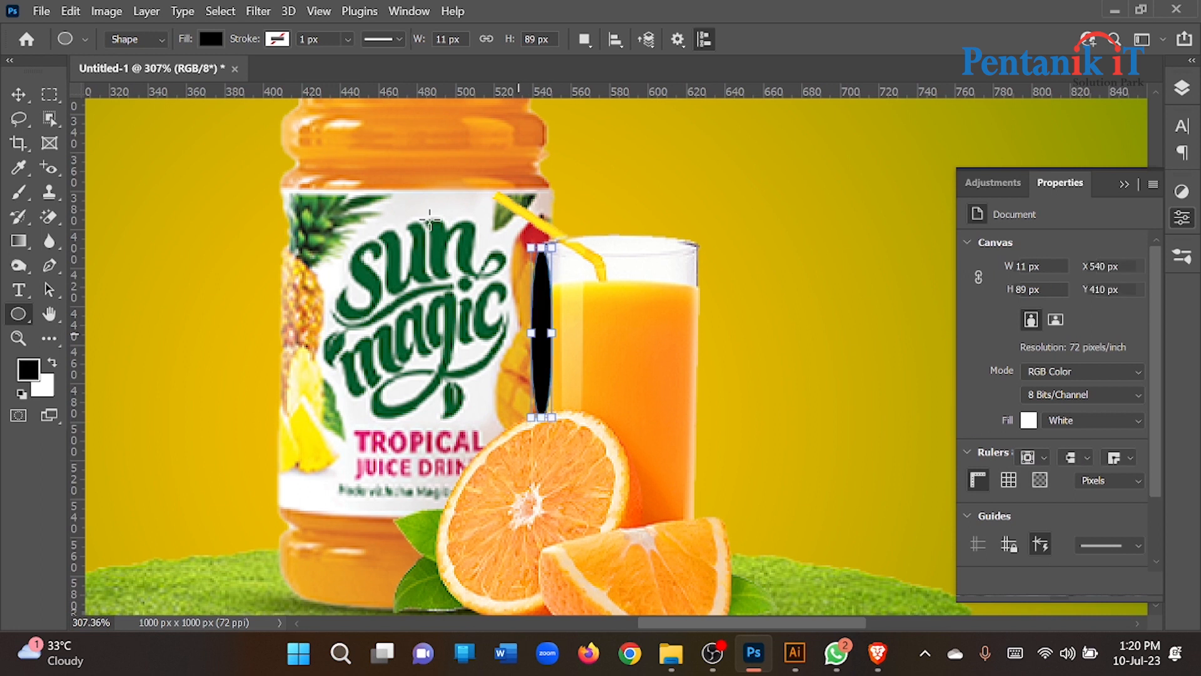
- Convert the narrow ellipse to a smart object and apply a Gaussian Blur with a radius of 5.6 pixels
click(257, 11)
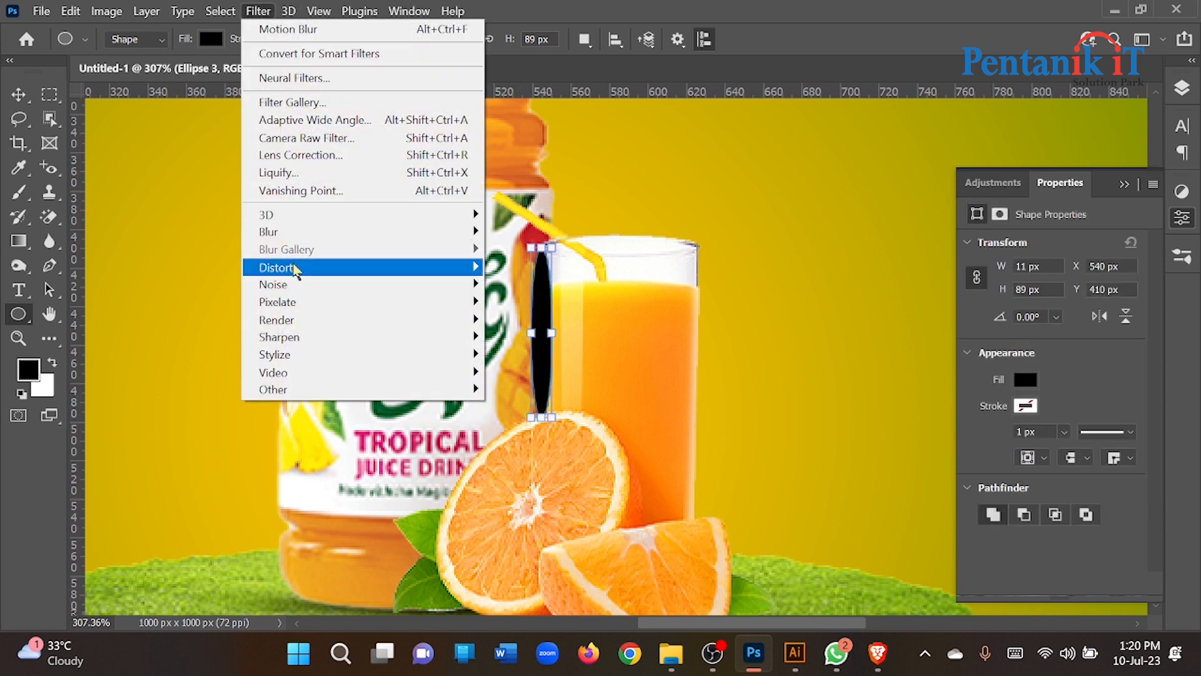
mouse_move(463, 232)
click(535, 301)
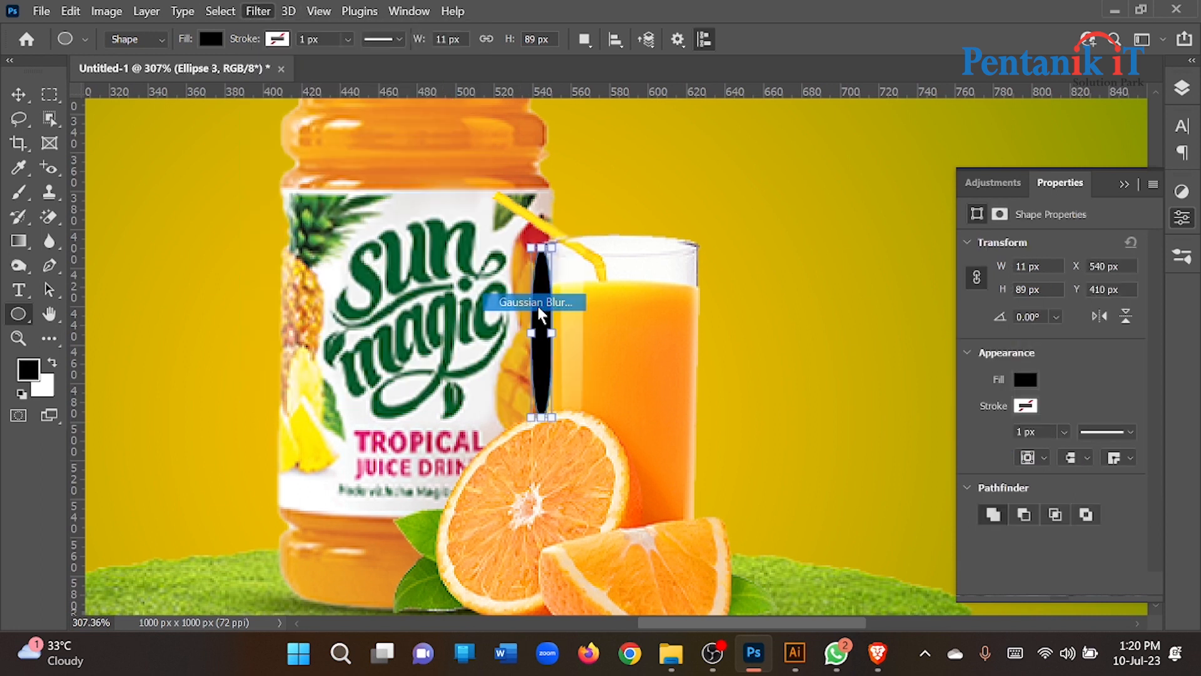
click(630, 262)
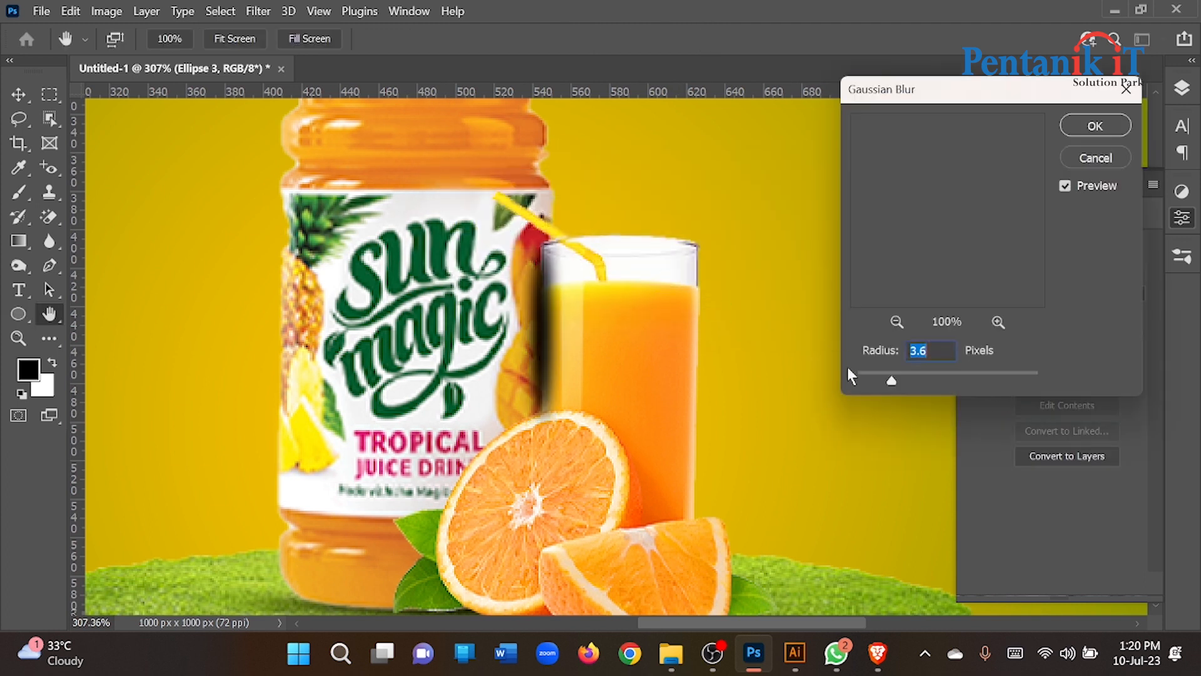
drag(890, 380, 910, 383)
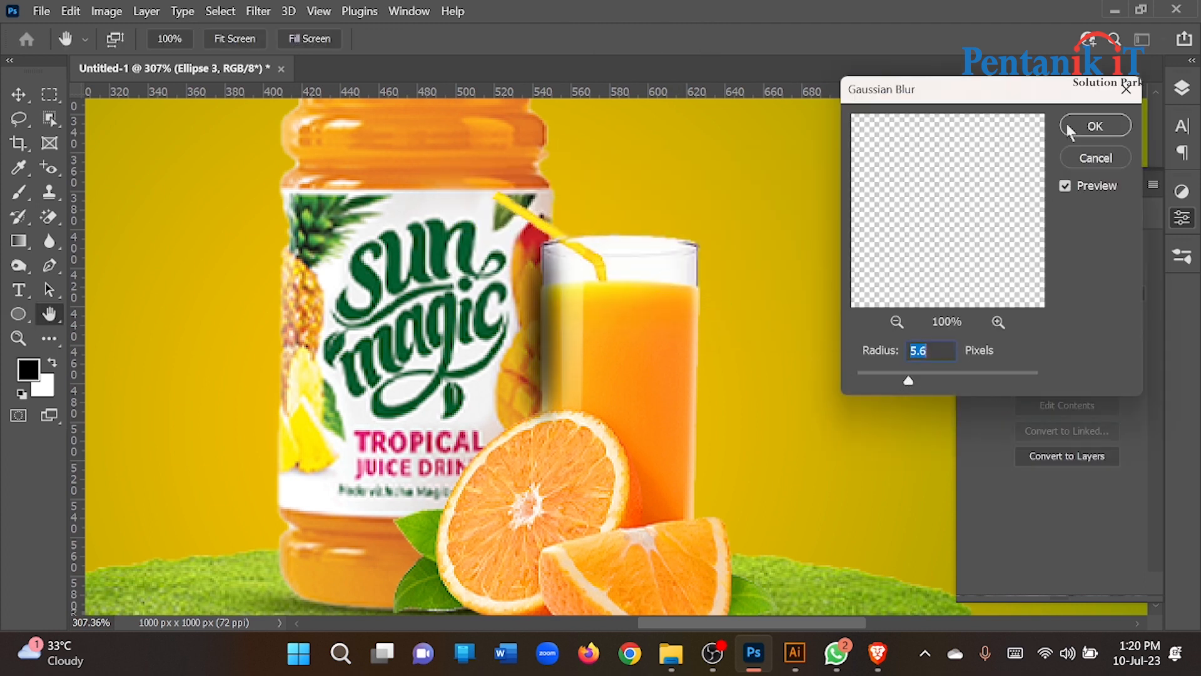
click(1095, 125)
- Send the blurred ellipse behind the juice glass and nudge it slightly right and down
right_click(686, 283)
click(23, 93)
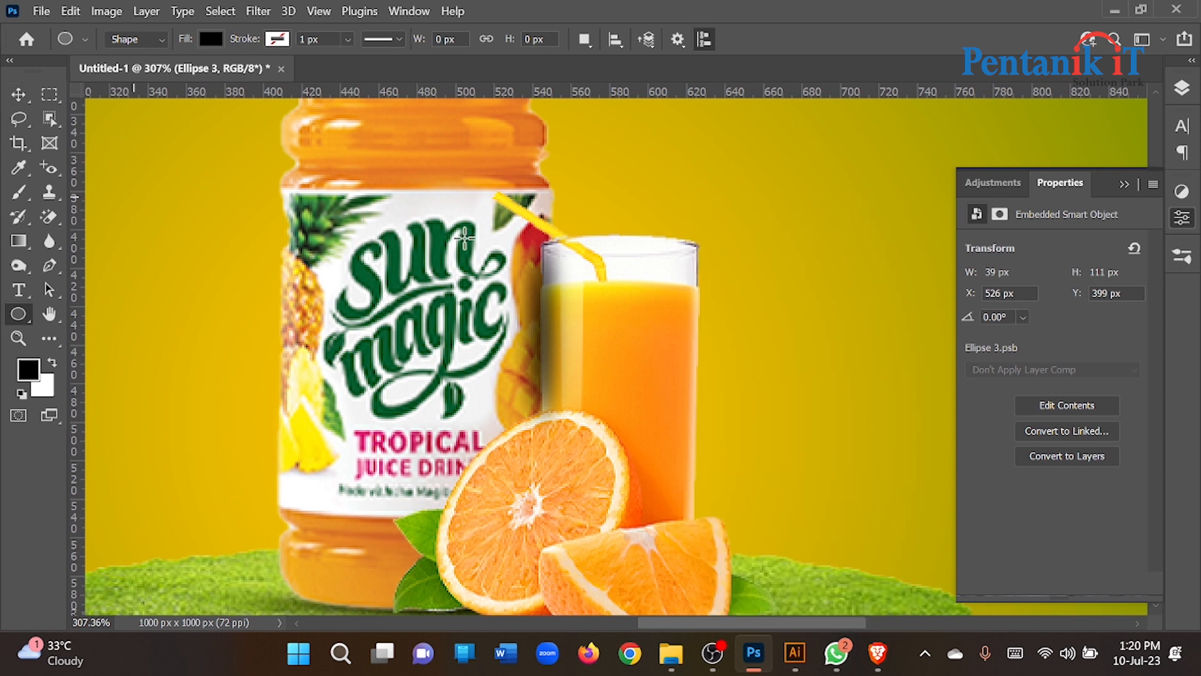
click(13, 97)
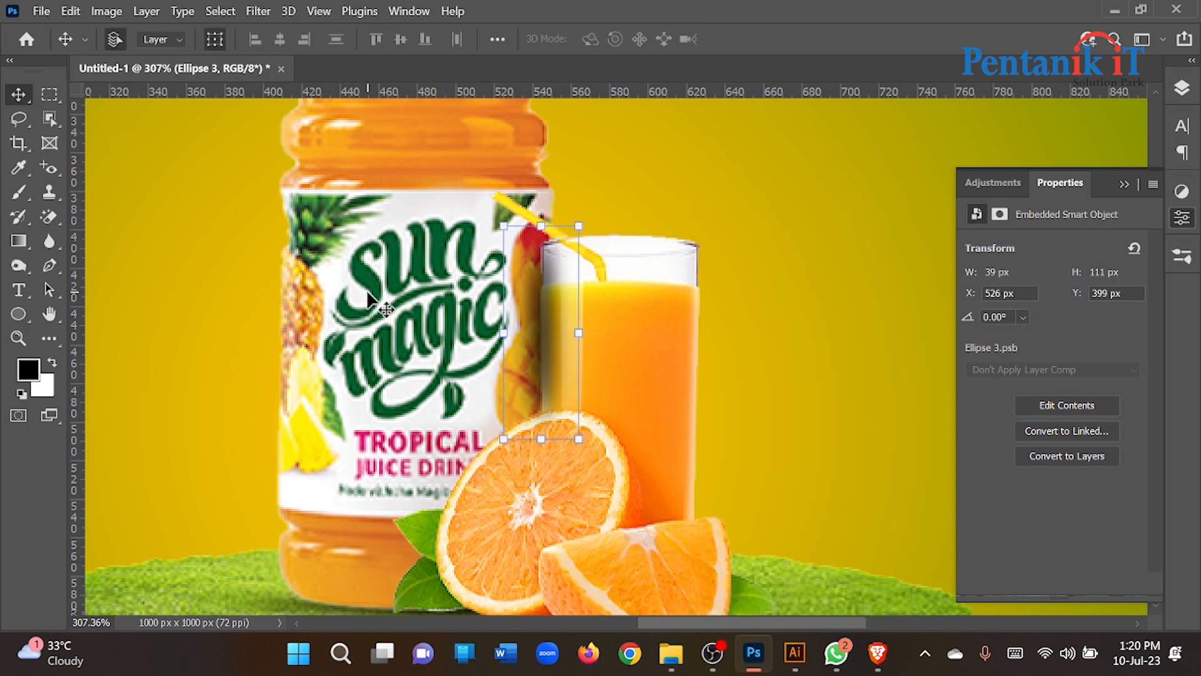
key(ctrl+[)
key(Right)
key(Right)
key(Right)
key(Right)
key(Right)
key(Right)
key(Right)
key(Down)
key(Right)
key(Down)
- Above the bottle layer, trace a black Pen shape along the round slice's upper-left edge and around its upper leaf
click(288, 349)
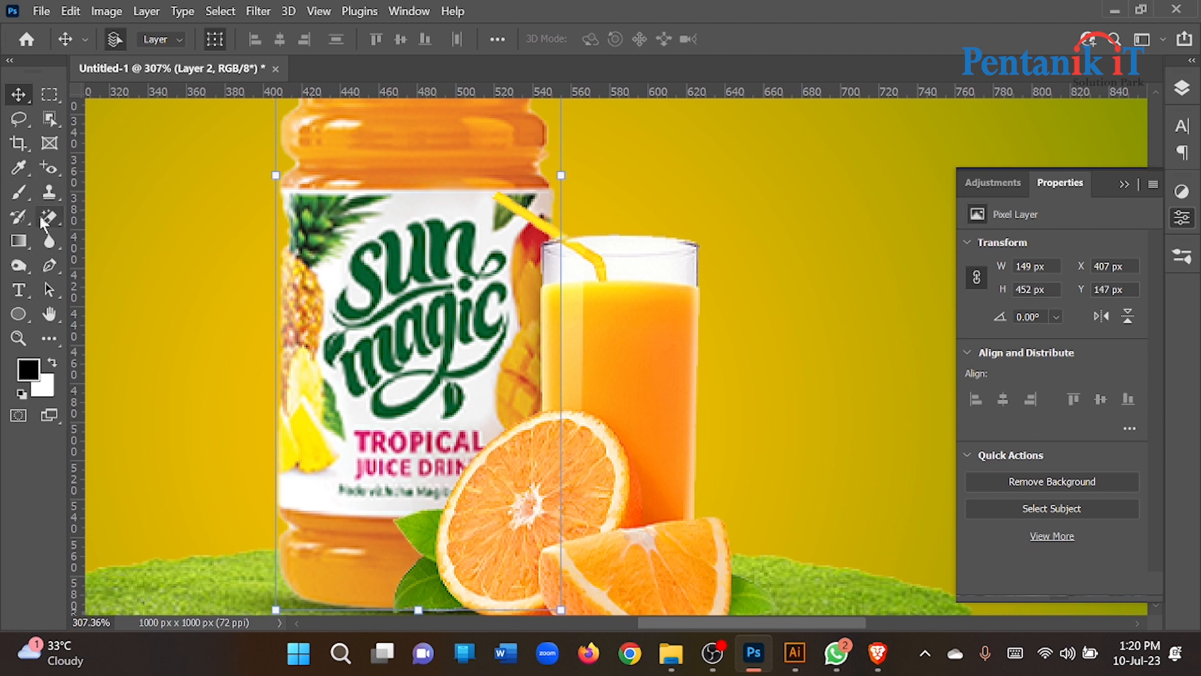
click(49, 265)
drag(555, 406, 540, 408)
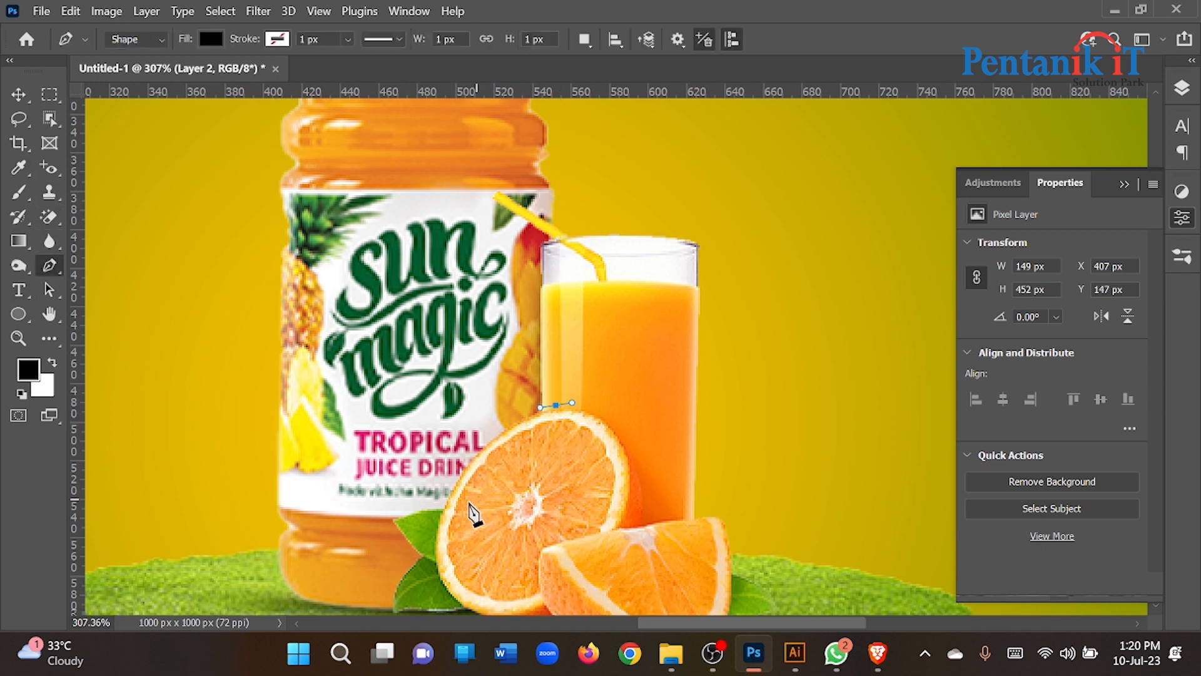
drag(432, 520, 398, 619)
drag(431, 514, 381, 523)
key(ctrl+z)
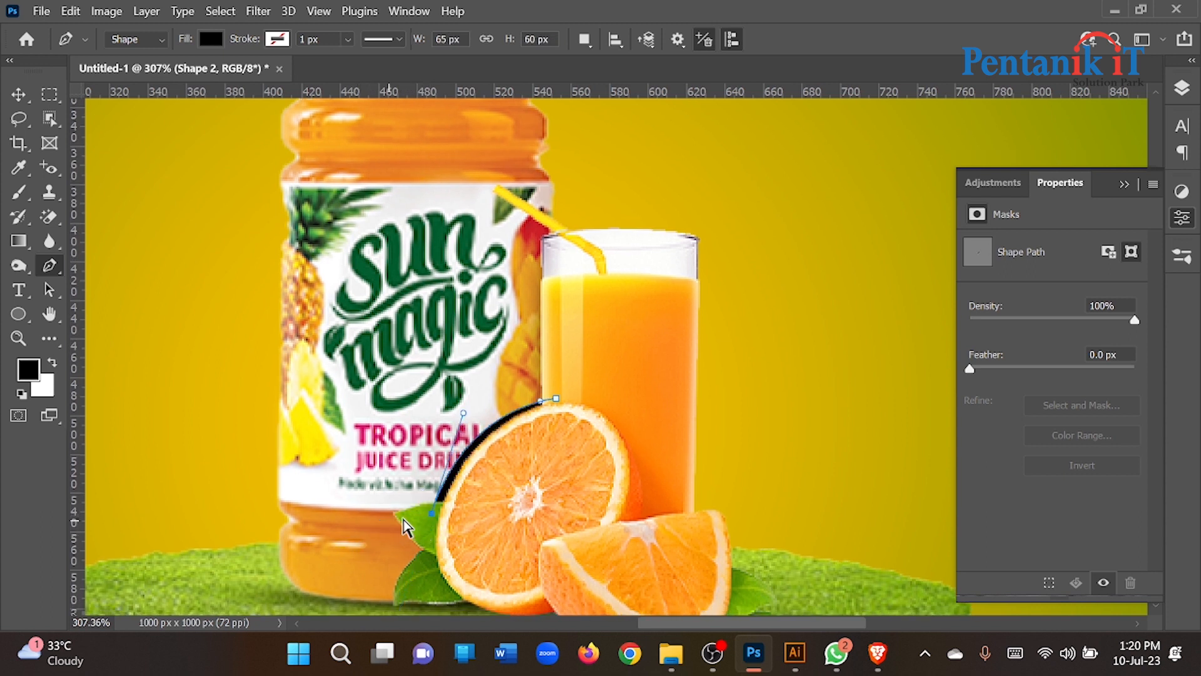
key(ctrl+z)
drag(436, 494, 404, 559)
alt+click(436, 493)
drag(390, 506, 376, 517)
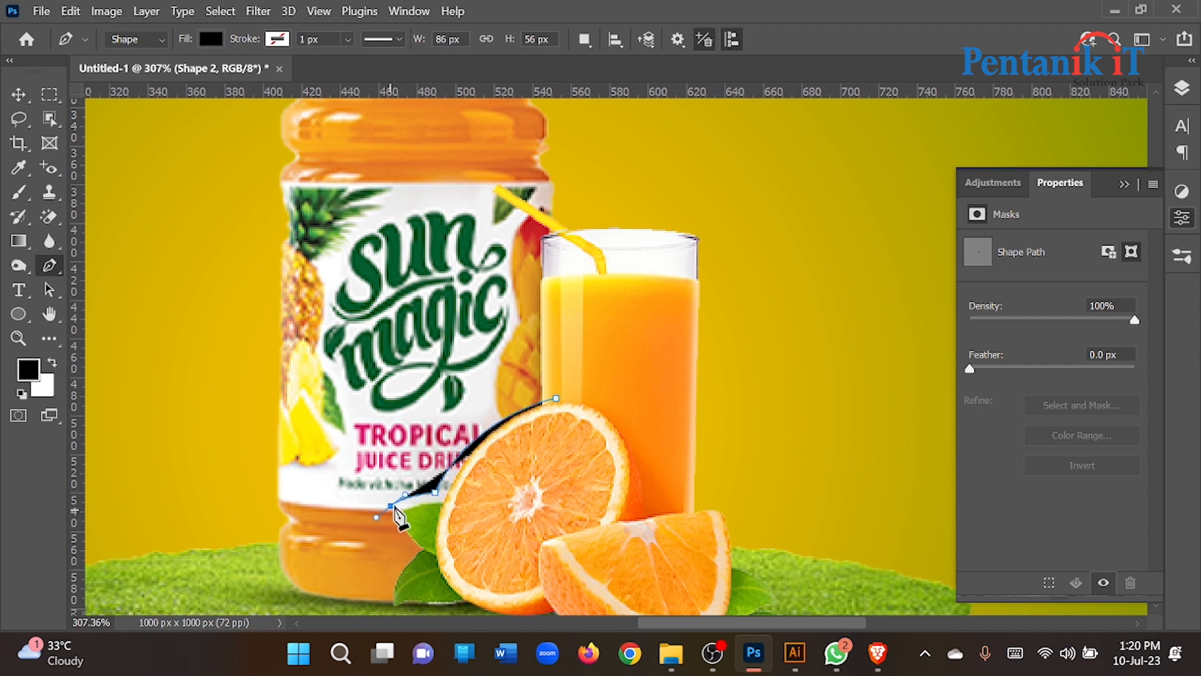
alt+click(390, 506)
click(416, 549)
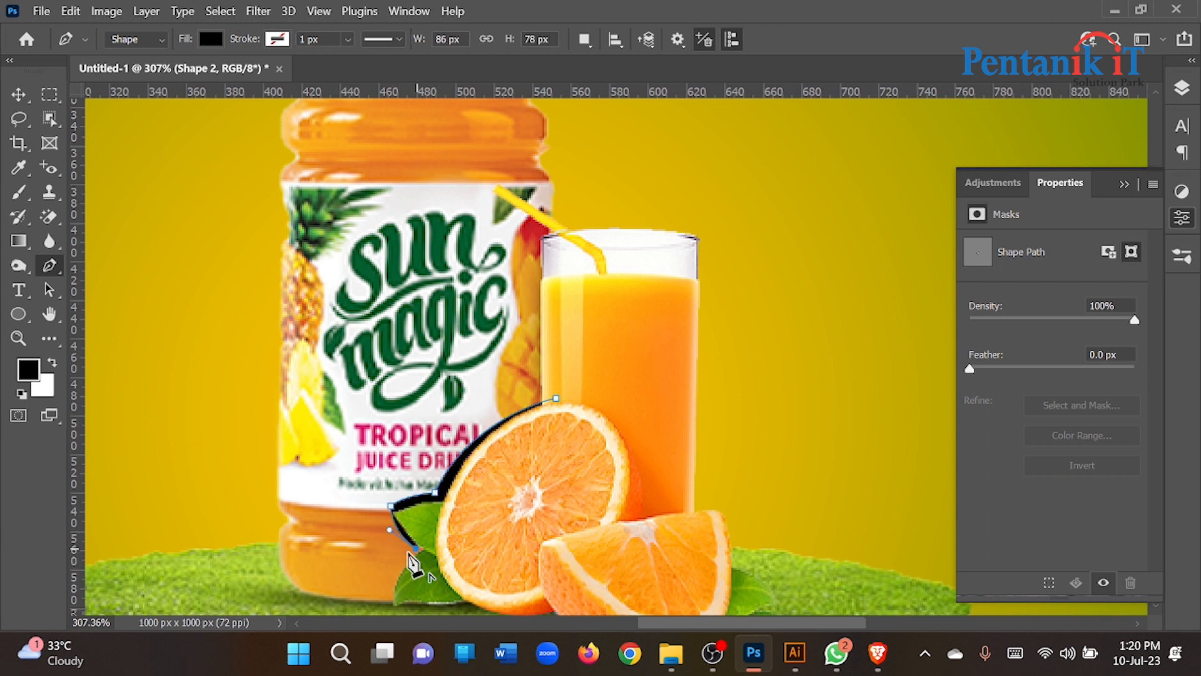
- Continue the Pen shape around the lower leaf and close it with straight segments across the round orange slice
scroll(406, 565, down, 3)
drag(394, 534, 456, 515)
key(ctrl+z)
click(492, 480)
click(525, 378)
click(557, 323)
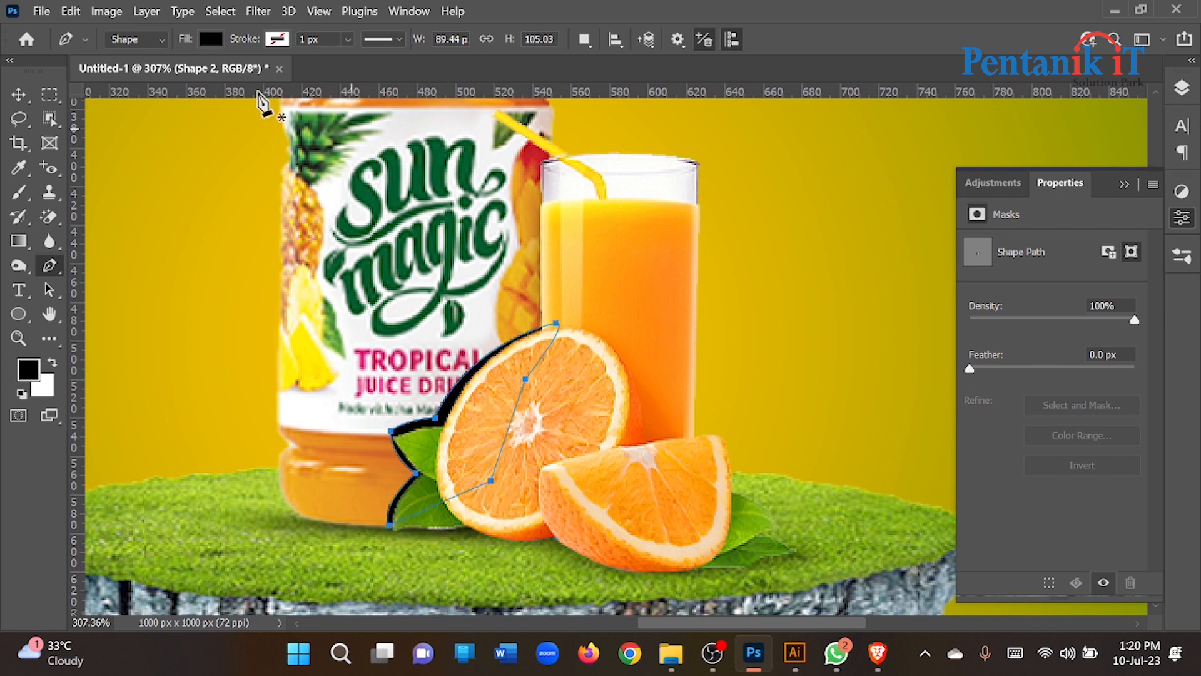
- Convert the black Pen shape to a smart object and apply a Gaussian Blur with a radius of 4.3 pixels
click(258, 11)
mouse_move(297, 233)
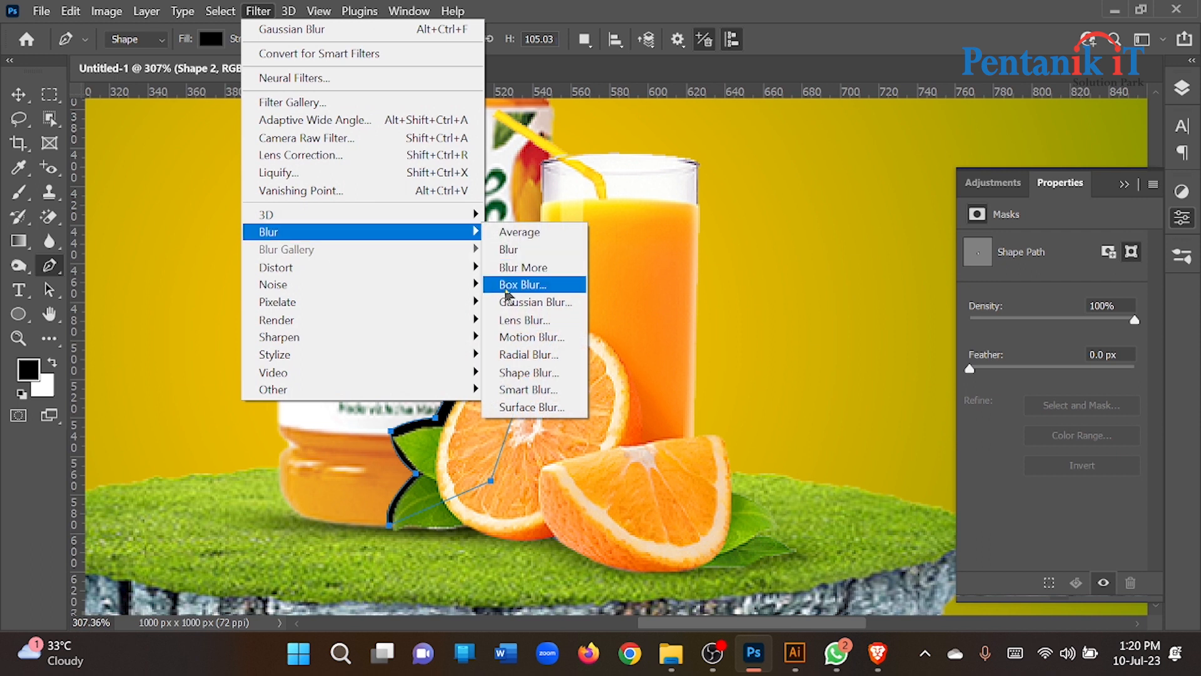
click(513, 304)
click(632, 262)
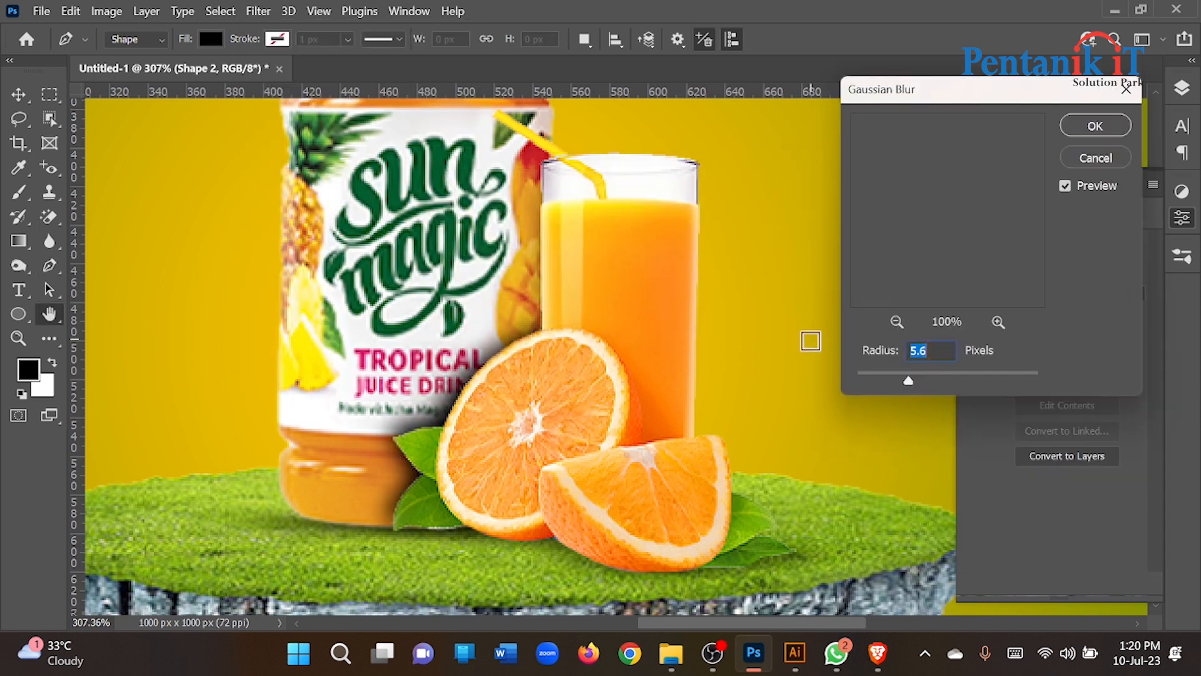
drag(900, 377, 900, 376)
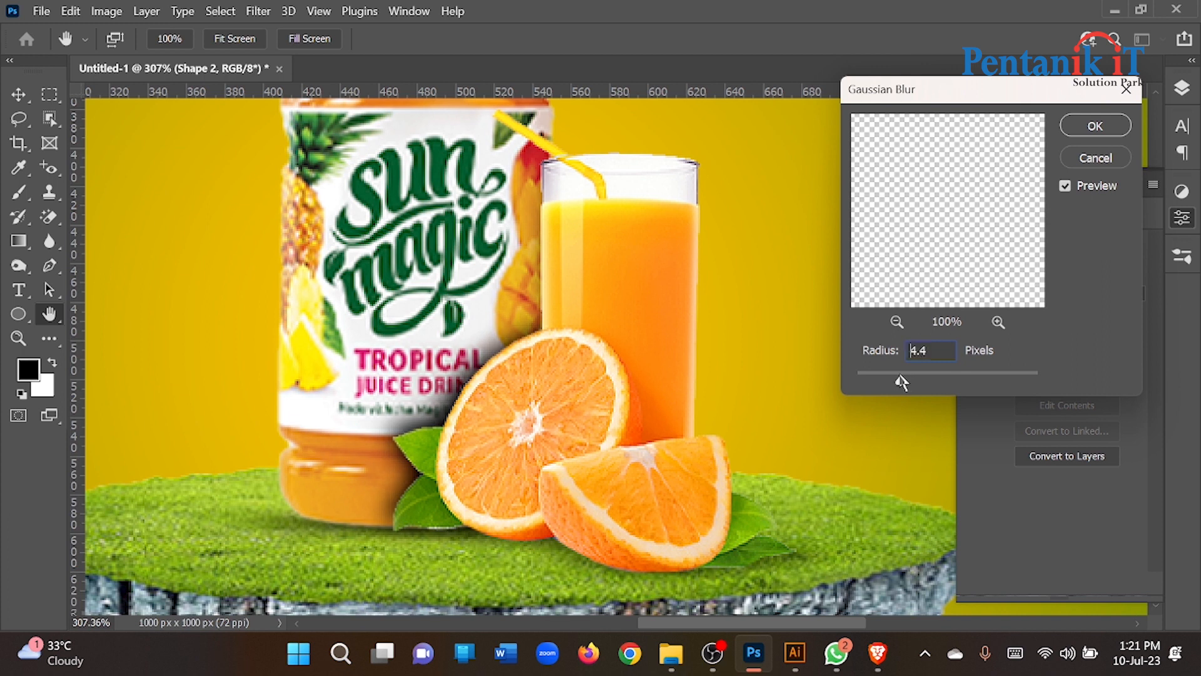
drag(886, 381, 896, 381)
click(1095, 126)
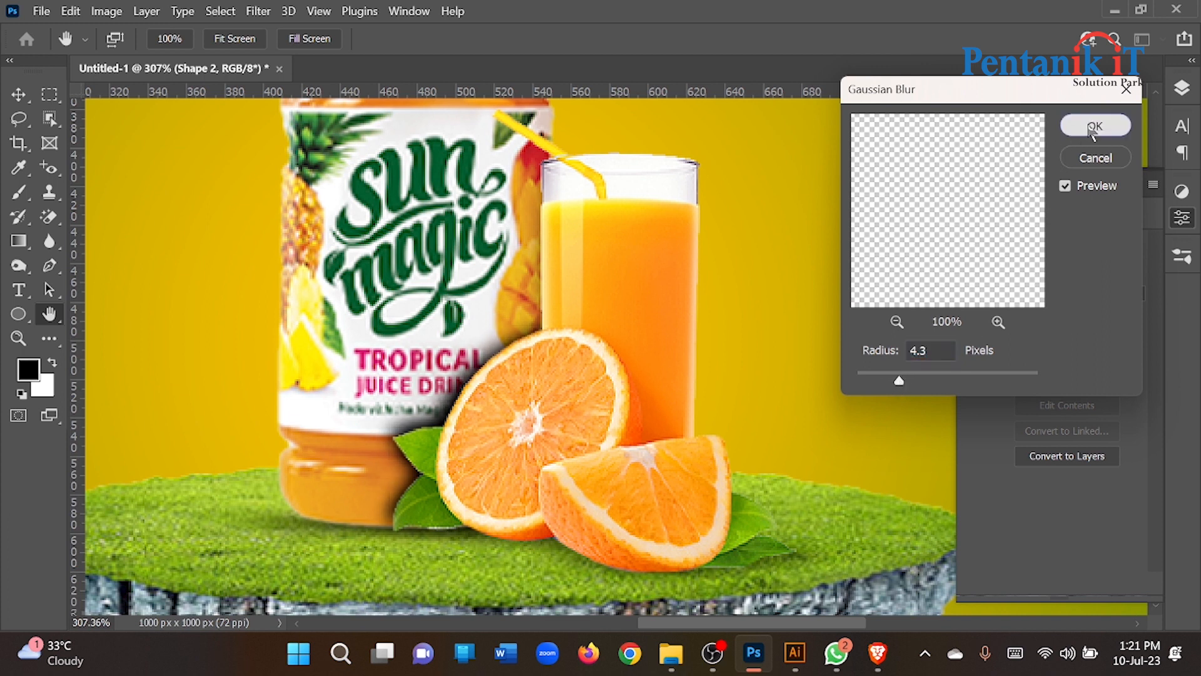
- Nudge the round slice's blurred shadow about 6 px to the right and 1 px down
click(19, 94)
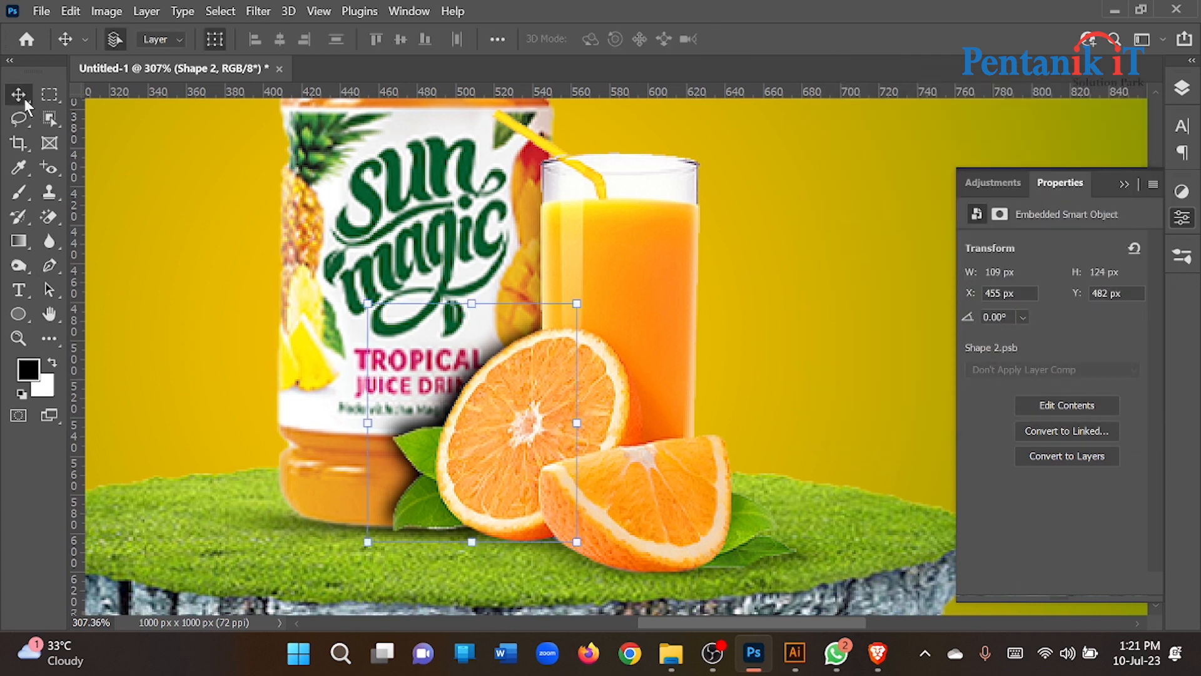
click(694, 357)
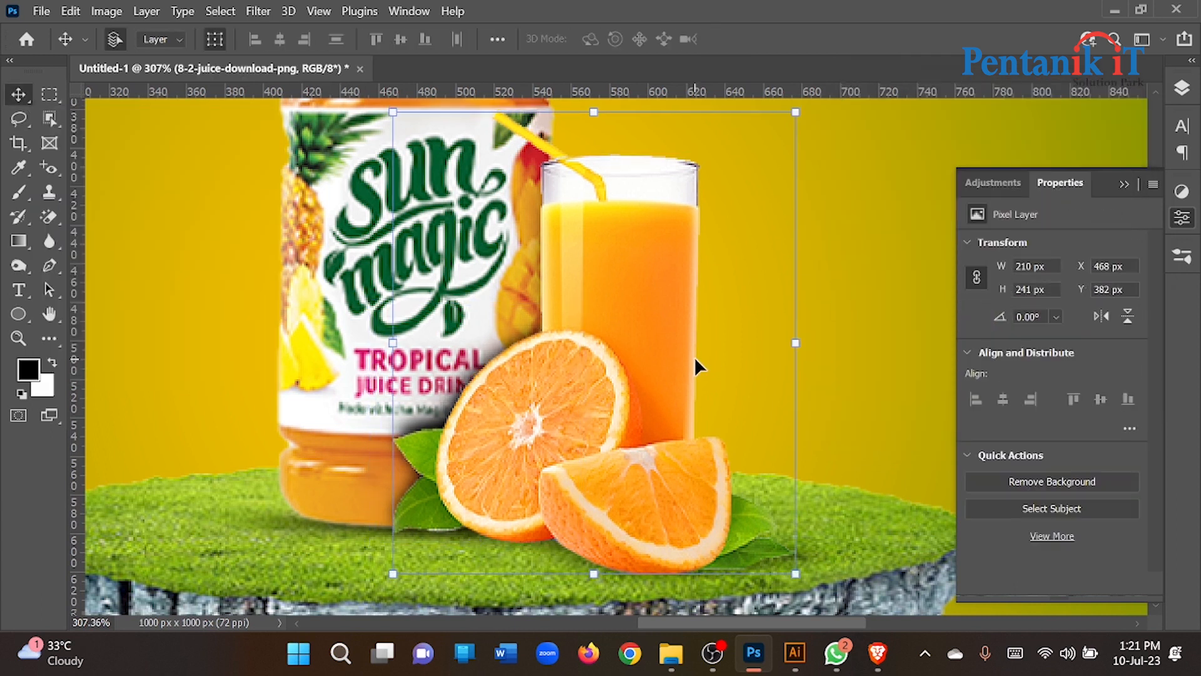
click(443, 401)
key(Right)
key(Down)
key(Down)
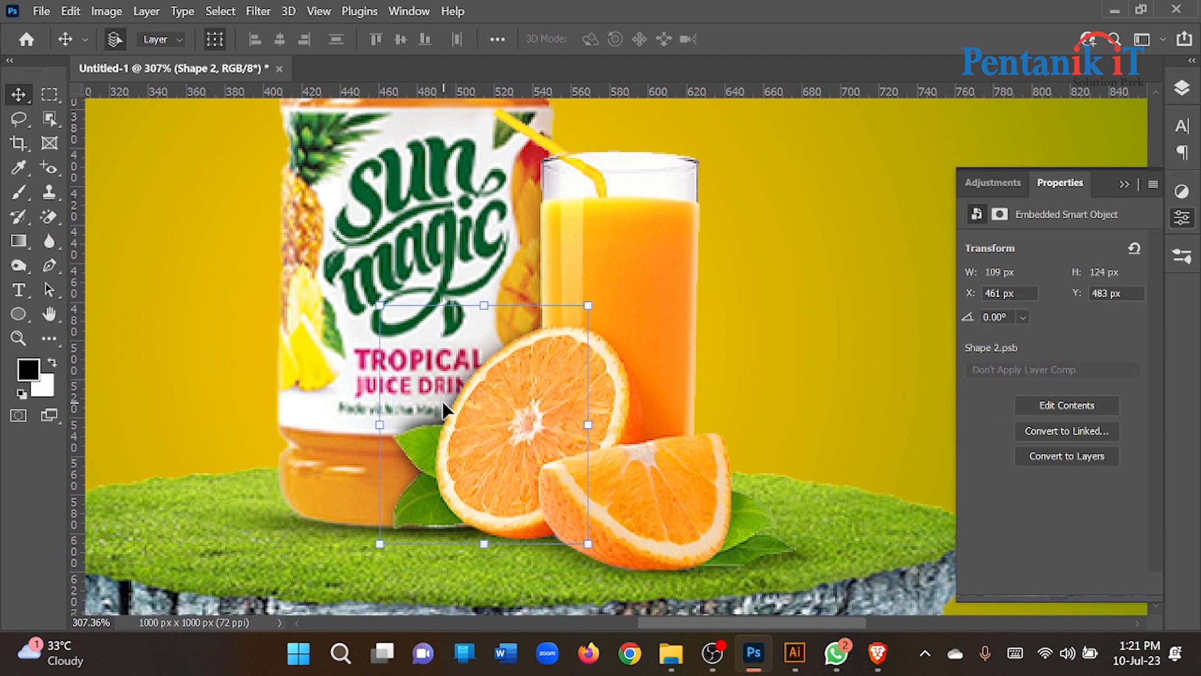
key(Up)
- Expand the collapsed side panels and dock Layers in the Character and Paragraph group, placed first
click(1192, 62)
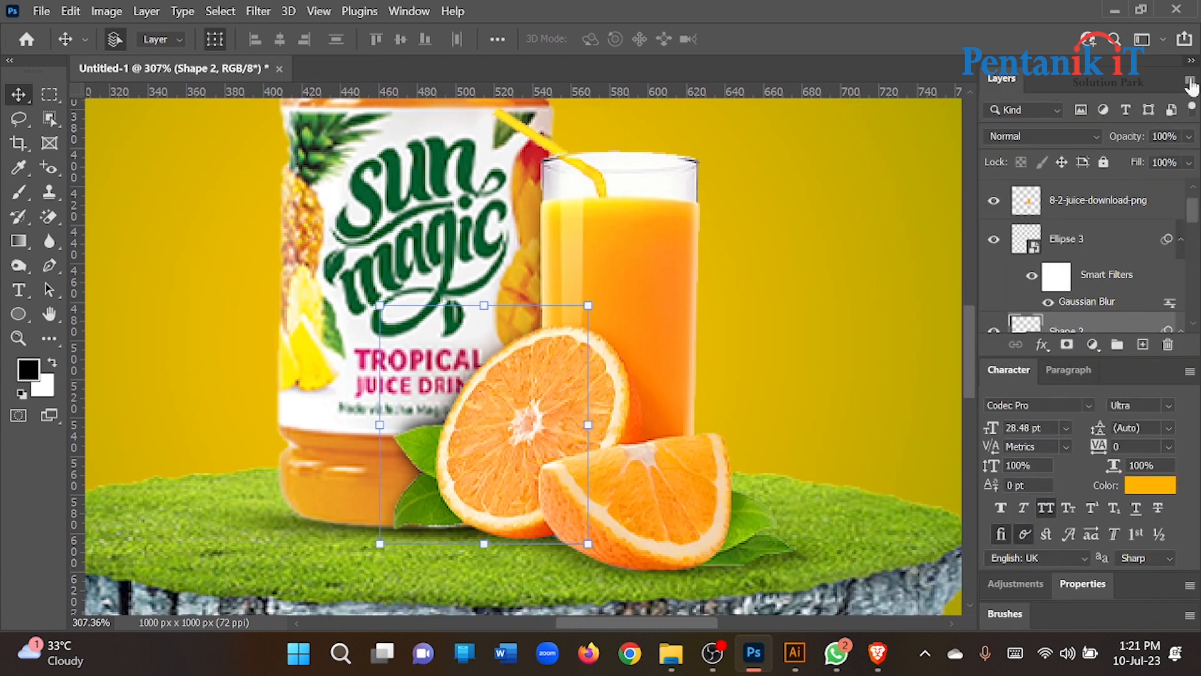
click(1190, 79)
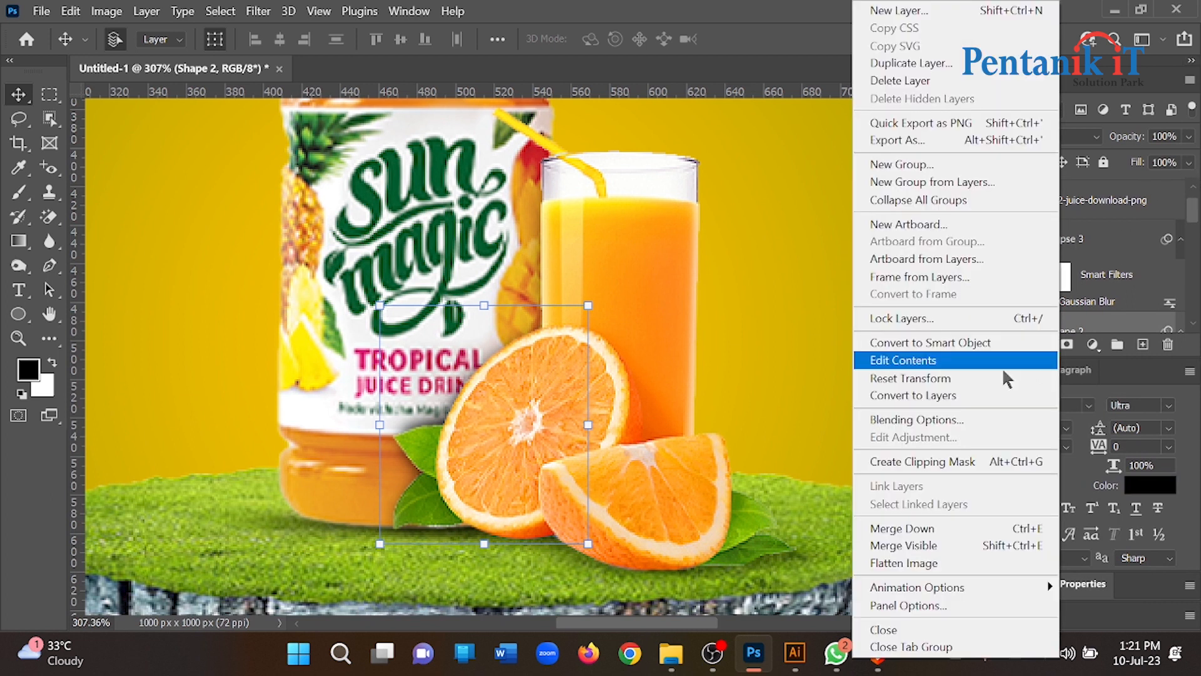
click(1165, 368)
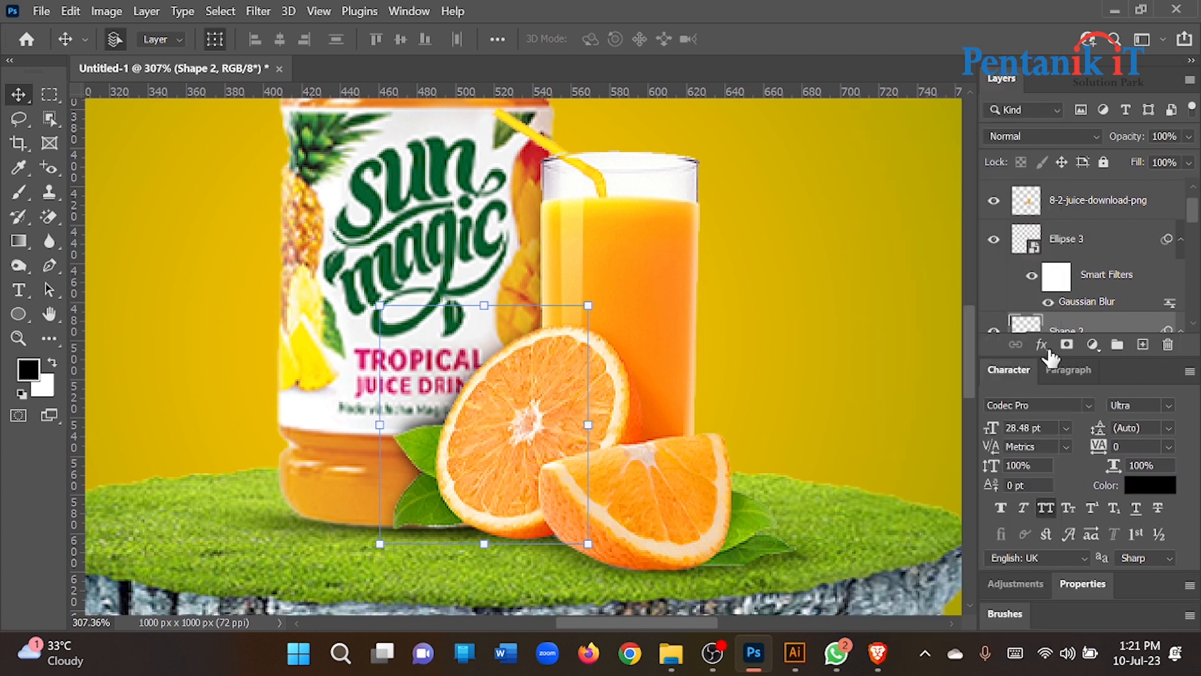
scroll(1051, 152, up, 6)
scroll(1049, 158, down, 7)
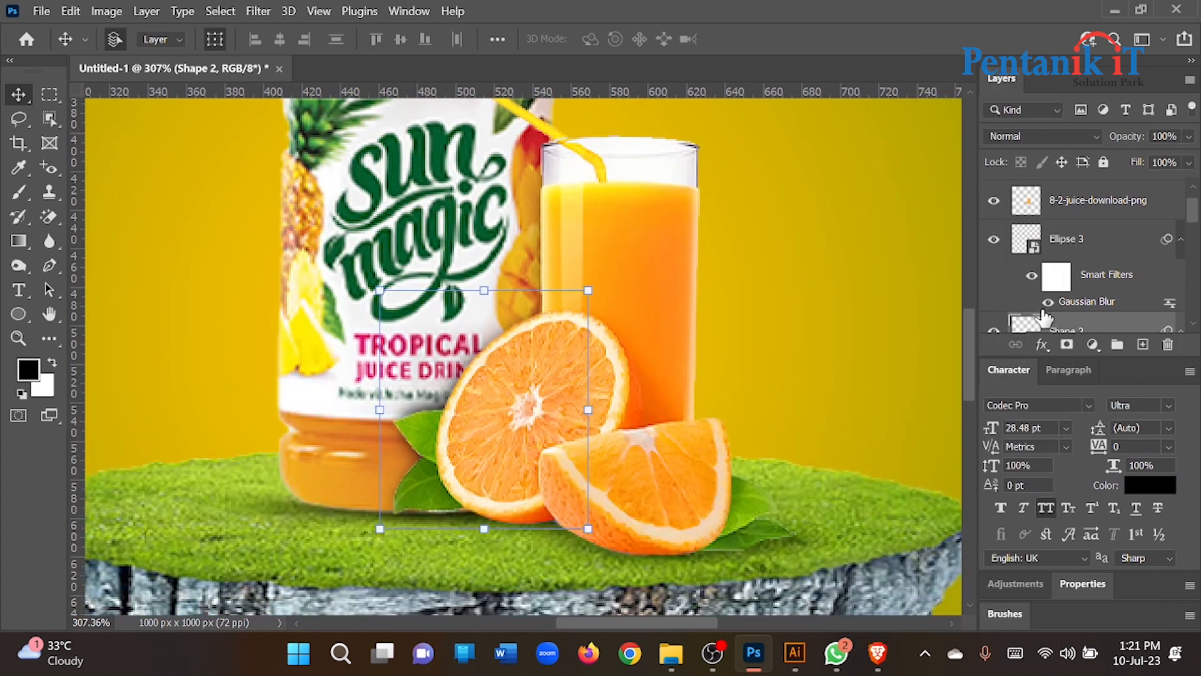
drag(997, 79, 1086, 374)
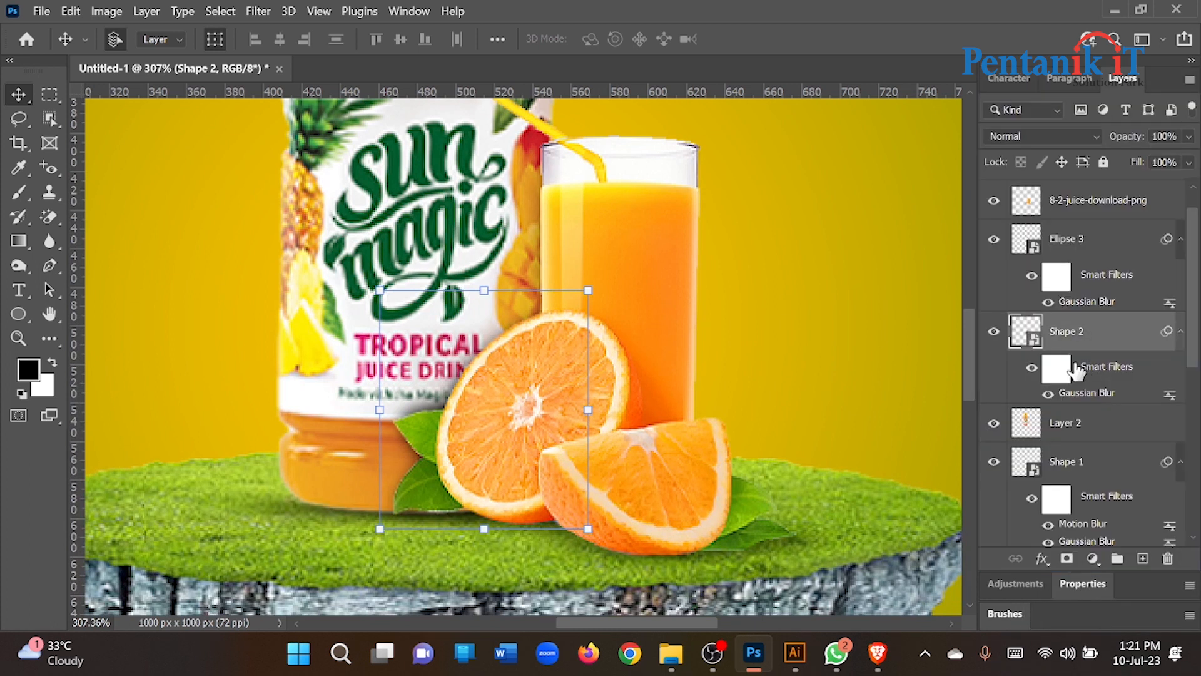
drag(1126, 79, 995, 84)
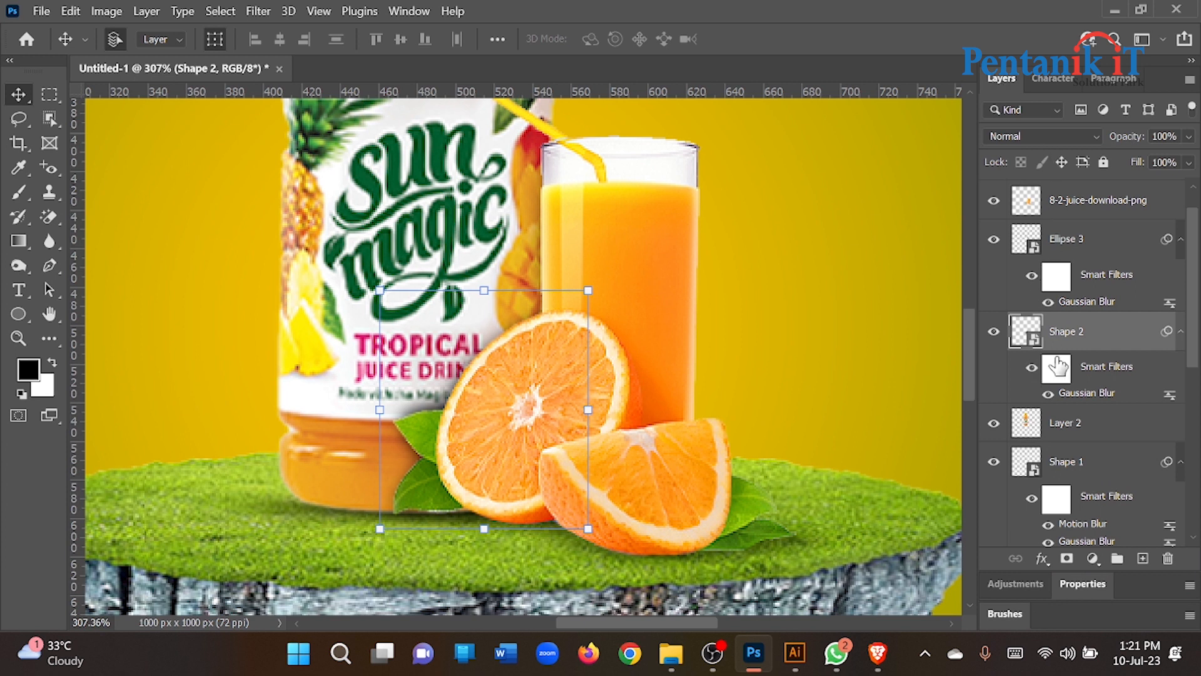
- Set the opacity of the round slice's shadow layer on the bottle to 40%
drag(1054, 542, 1020, 570)
click(1188, 137)
drag(1138, 162, 1136, 162)
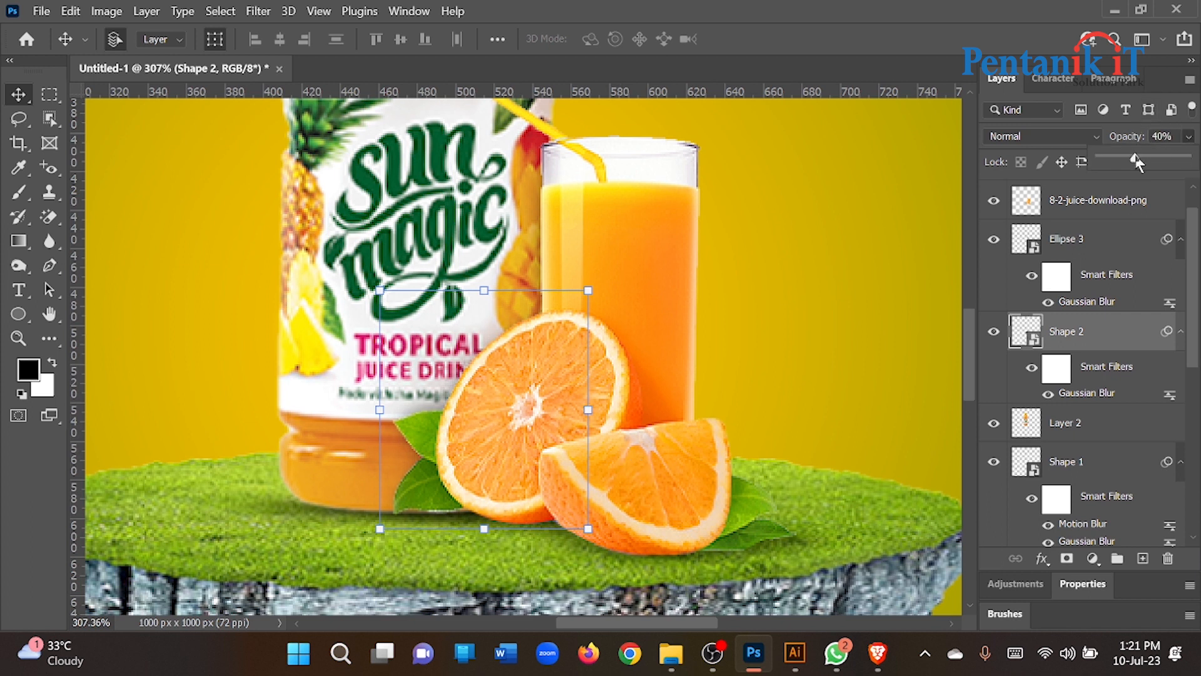
- Review the whole poster and briefly show the reference image on Layer 1 to compare it with the composition
click(807, 261)
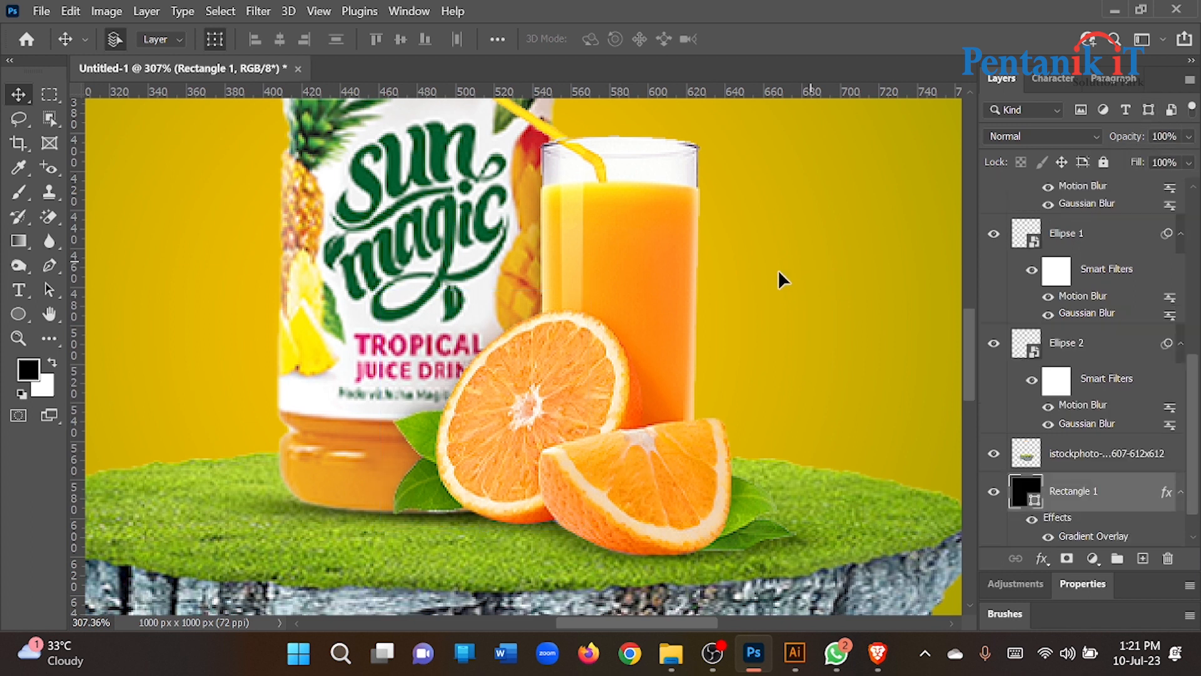
scroll(642, 321, down, 8)
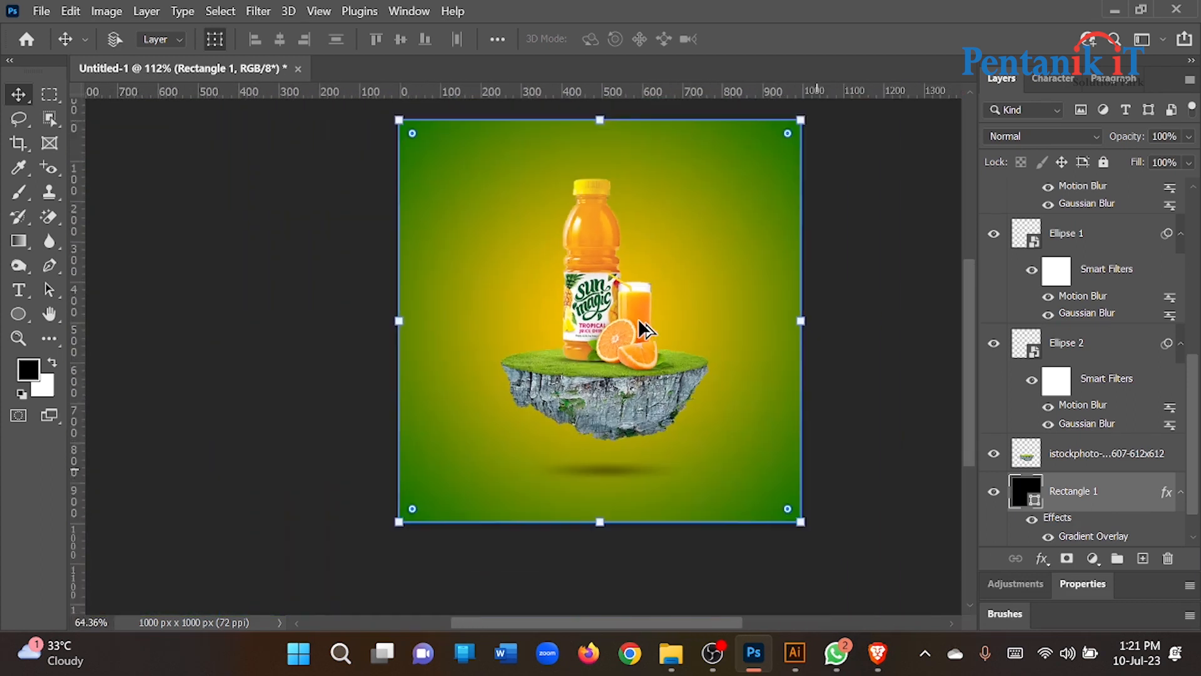
click(307, 322)
scroll(1064, 313, up, 5)
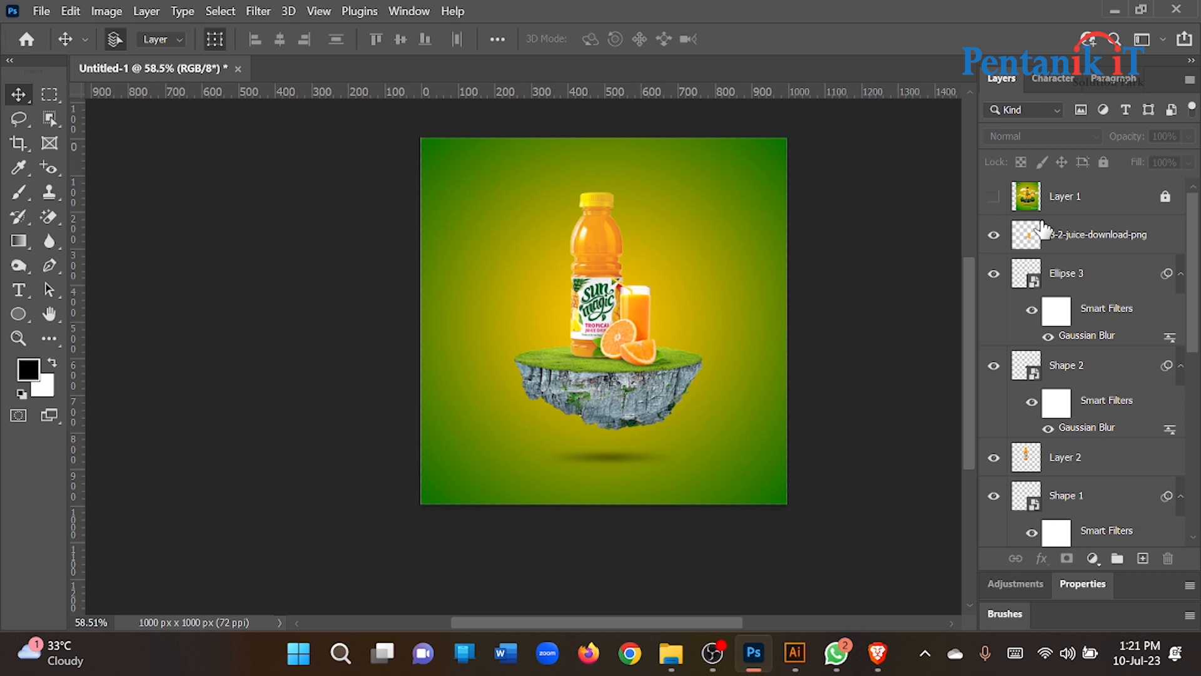
click(994, 199)
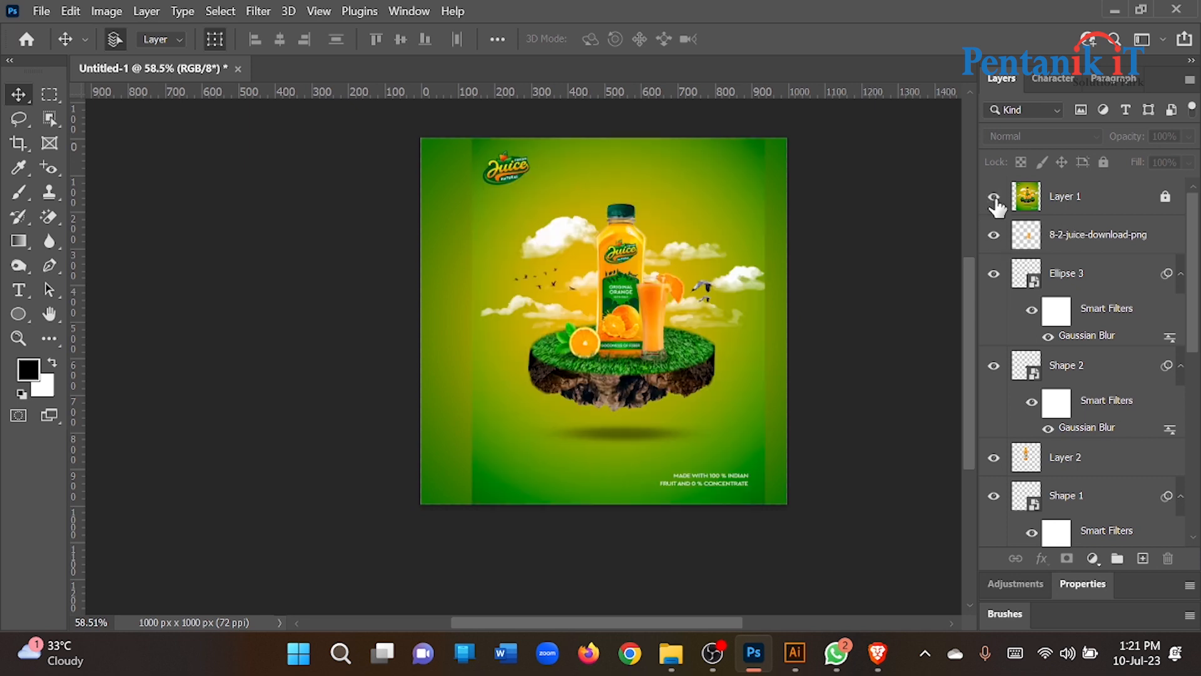
click(994, 198)
- Switch to the Brave browser, open PNGWing in a new tab and search it for sky
click(878, 653)
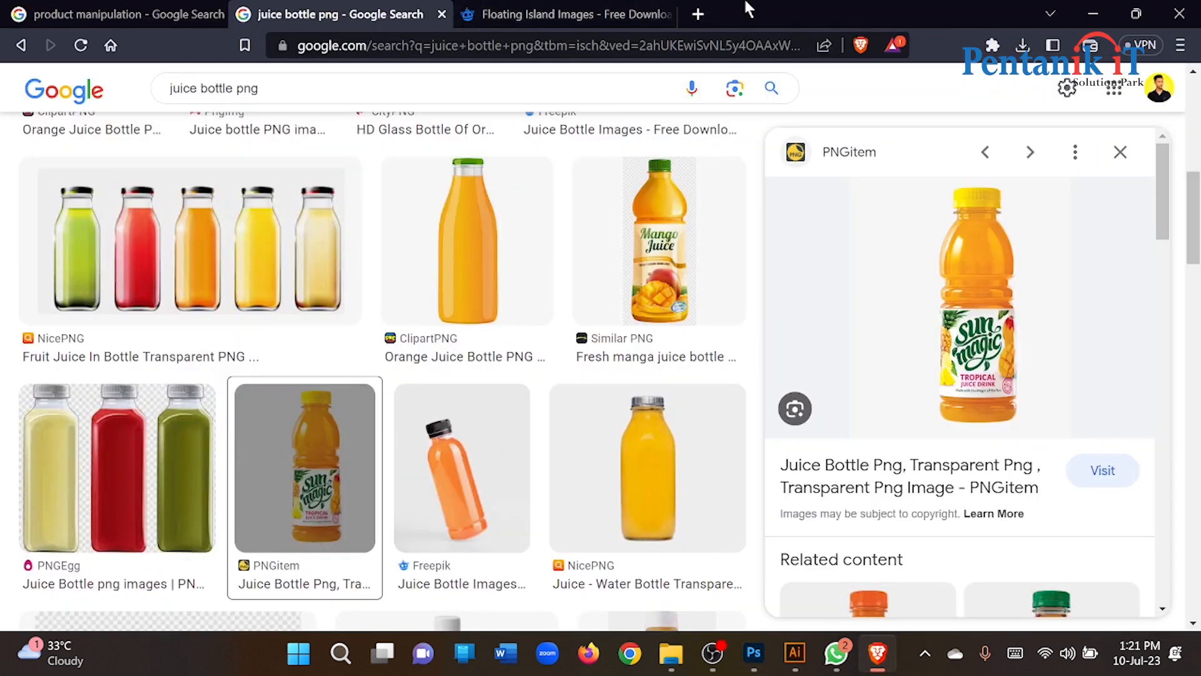
click(705, 11)
click(585, 73)
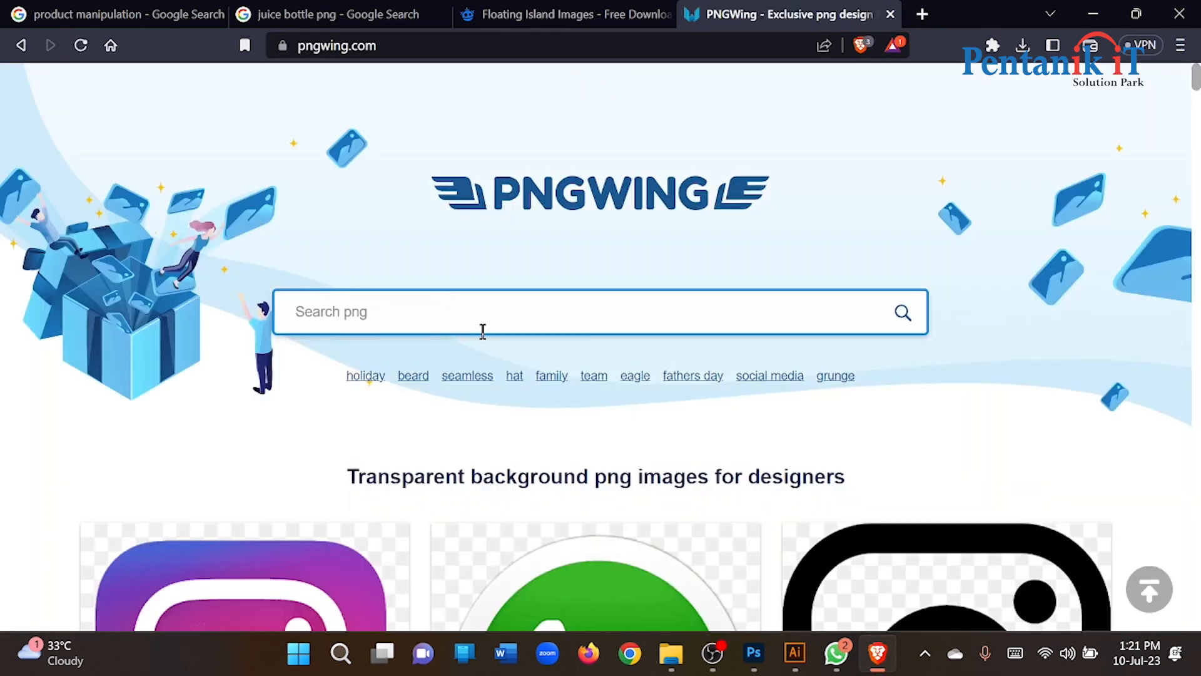
click(483, 331)
text(sk)
key(Return)
scroll(490, 296, down, 2)
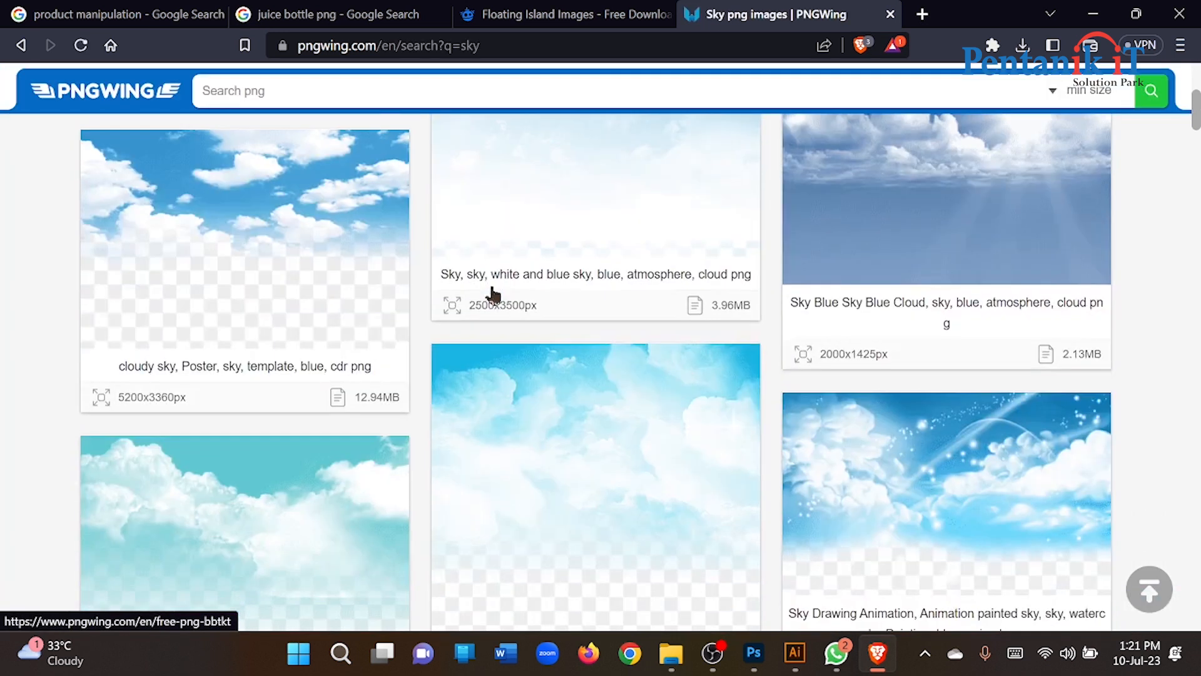
- Search PNGWing for cloud, open the dark grey cloud PNG and browse its related images
click(246, 90)
text(cloud)
key(Return)
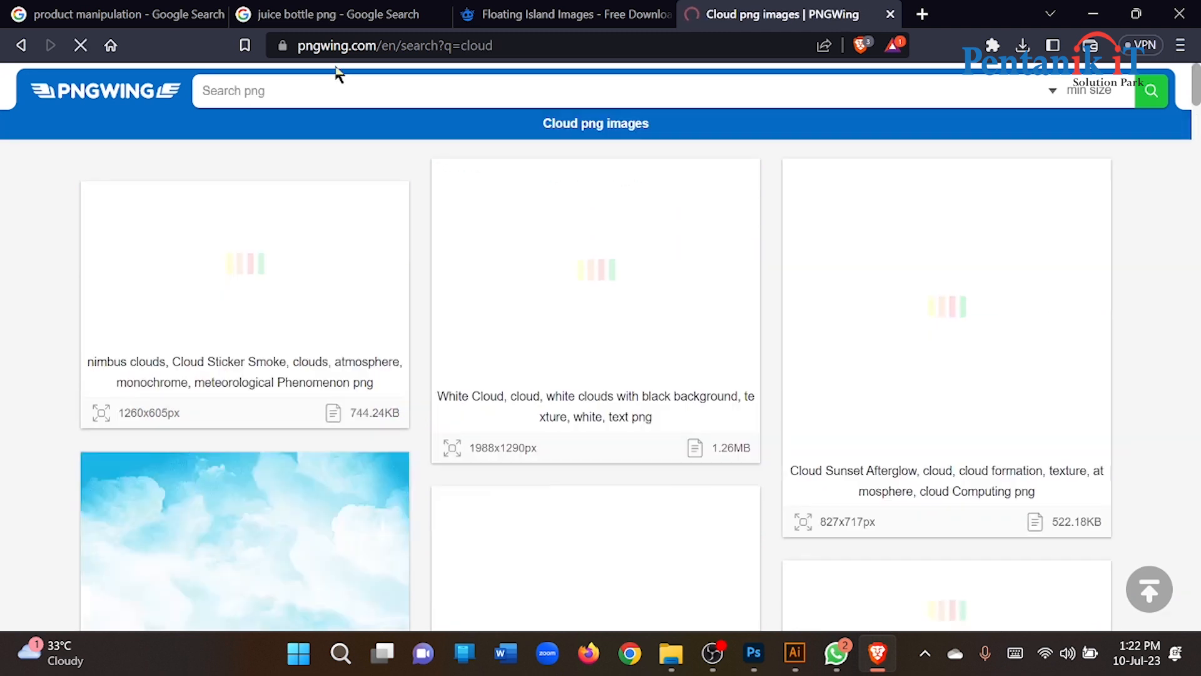
scroll(785, 284, down, 5)
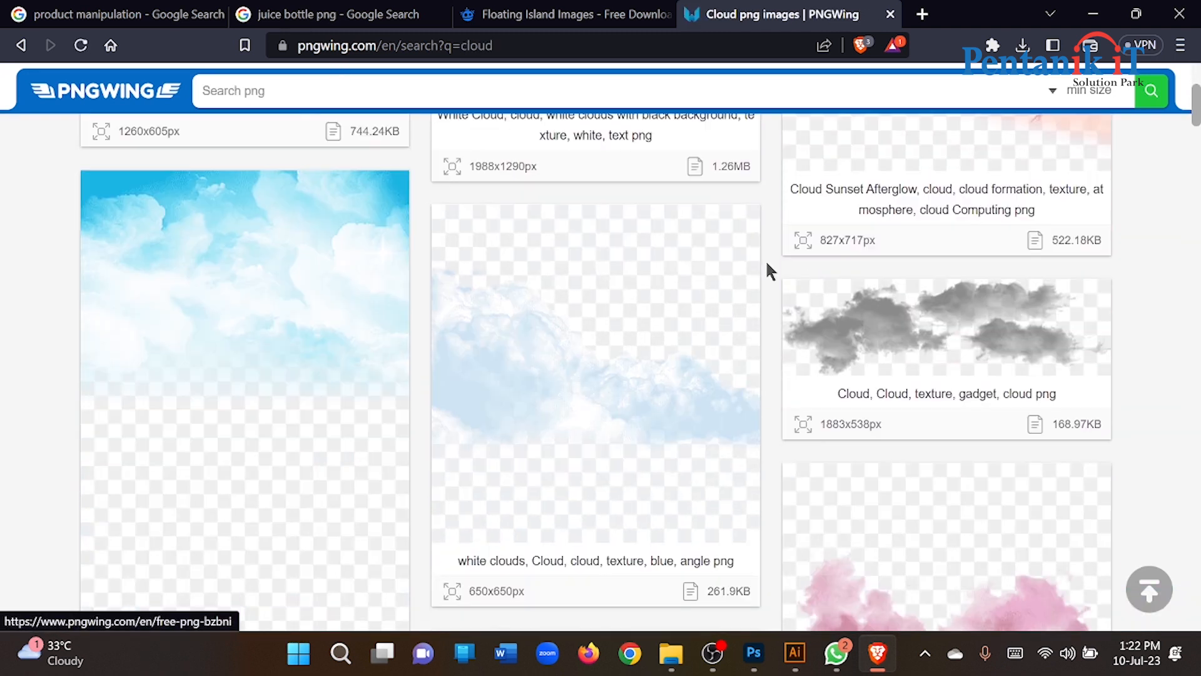
click(944, 367)
scroll(563, 321, down, 7)
scroll(584, 372, down, 4)
scroll(582, 369, up, 3)
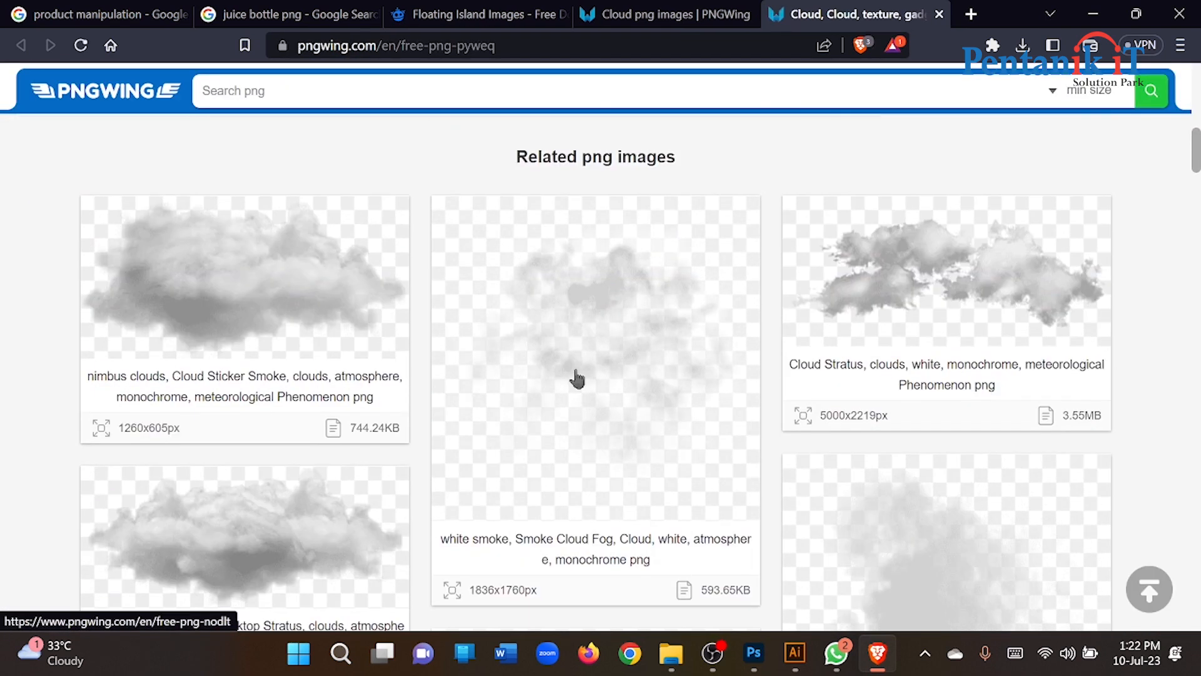
- Open the related 5000x2219px Cloud Stratus PNG and start its download
click(929, 320)
scroll(512, 214, down, 6)
scroll(471, 291, up, 4)
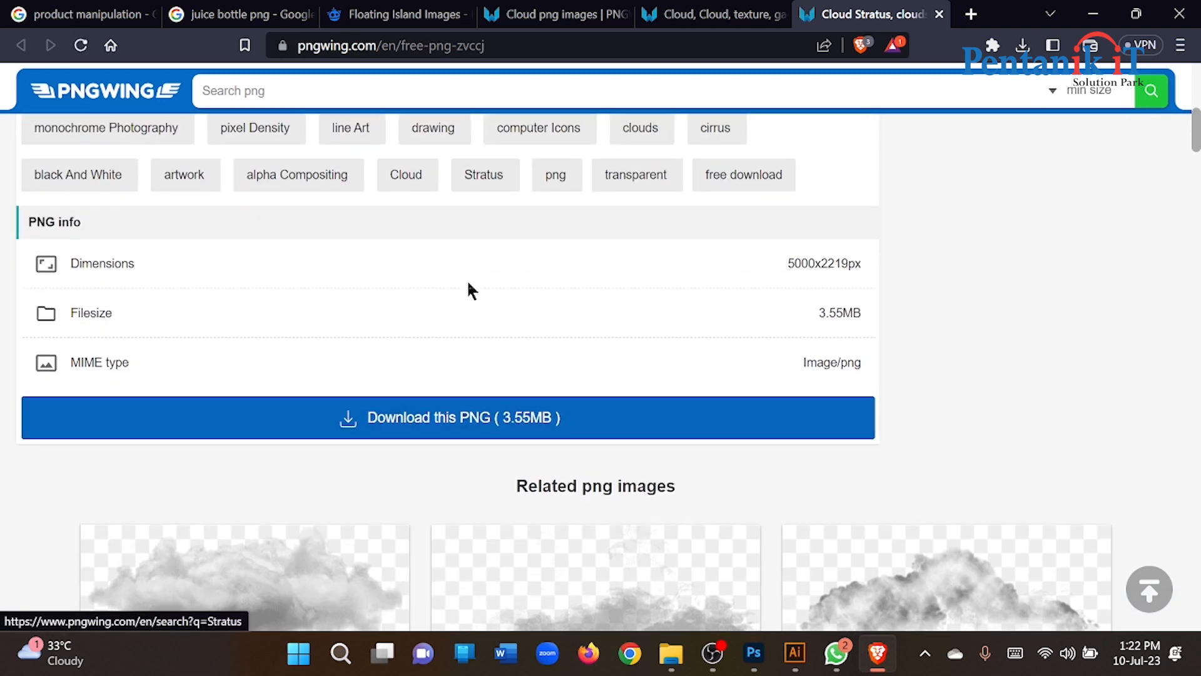
click(447, 418)
click(560, 581)
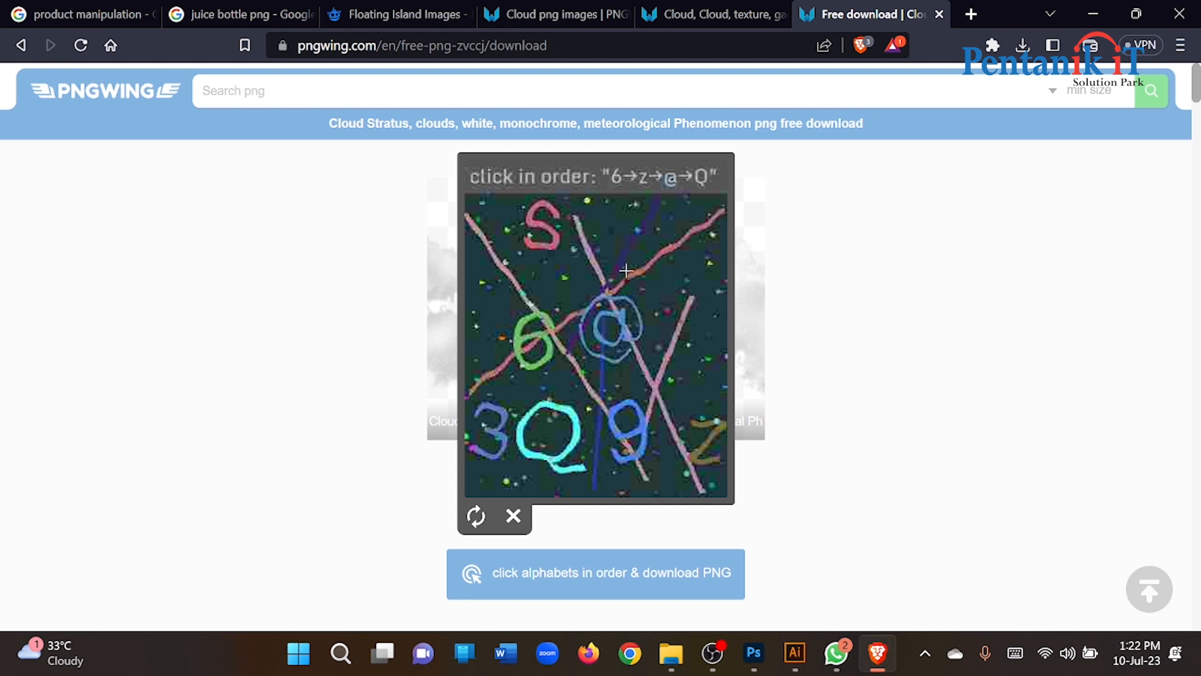
- Complete the download captcha in the requested order and save the cloud image as pngwing.com (15) in Downloads
click(529, 341)
click(698, 442)
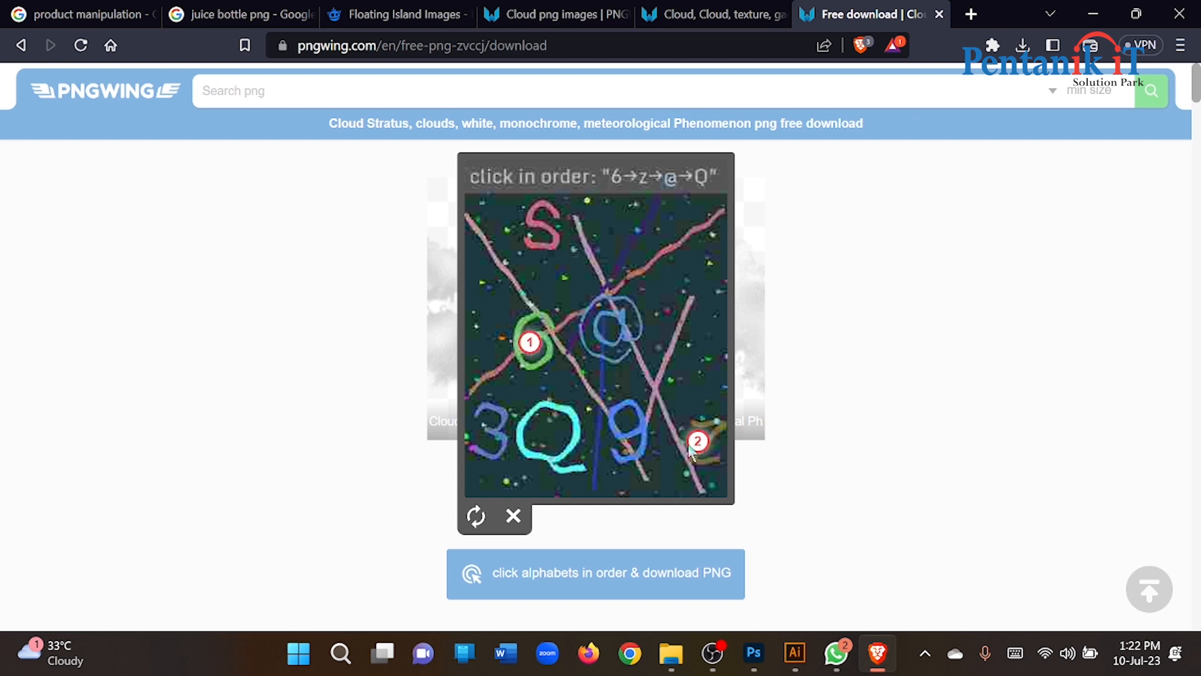
click(607, 316)
click(568, 462)
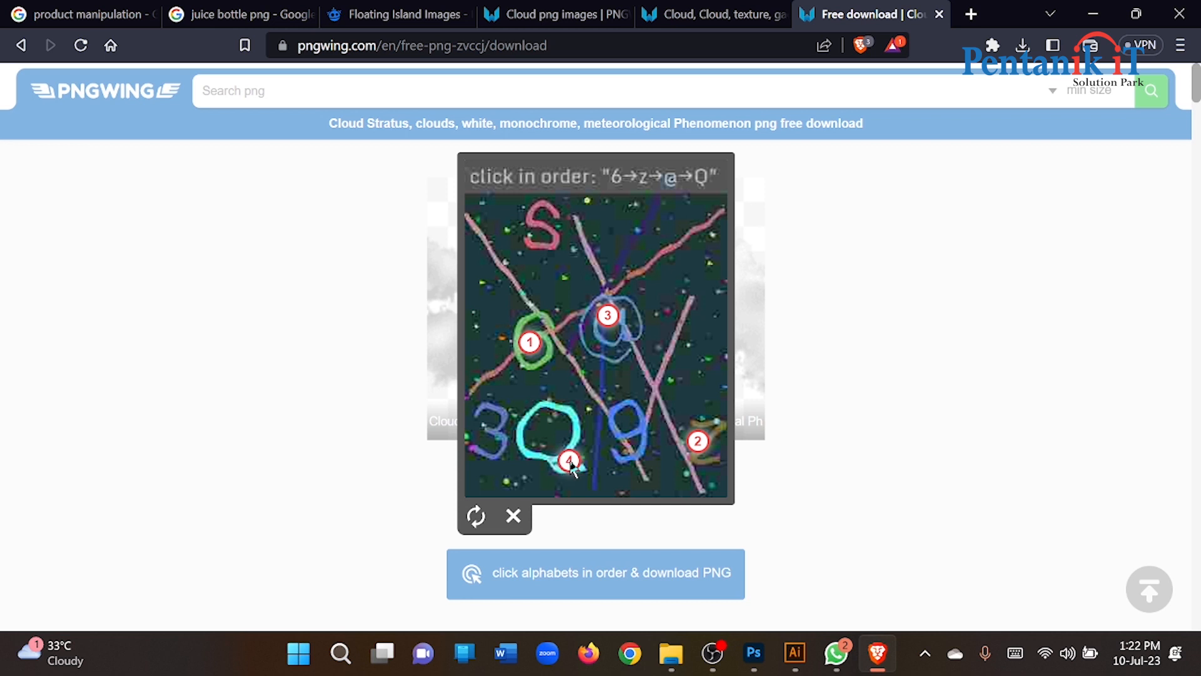
scroll(569, 462, down, 1)
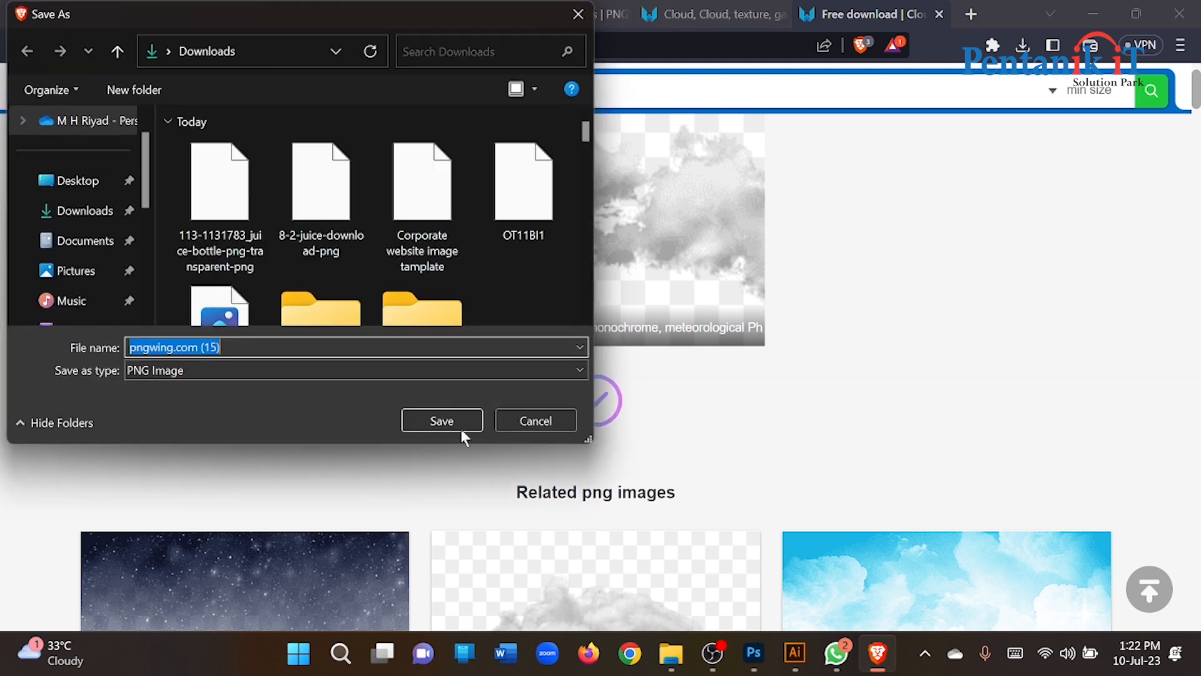
click(462, 427)
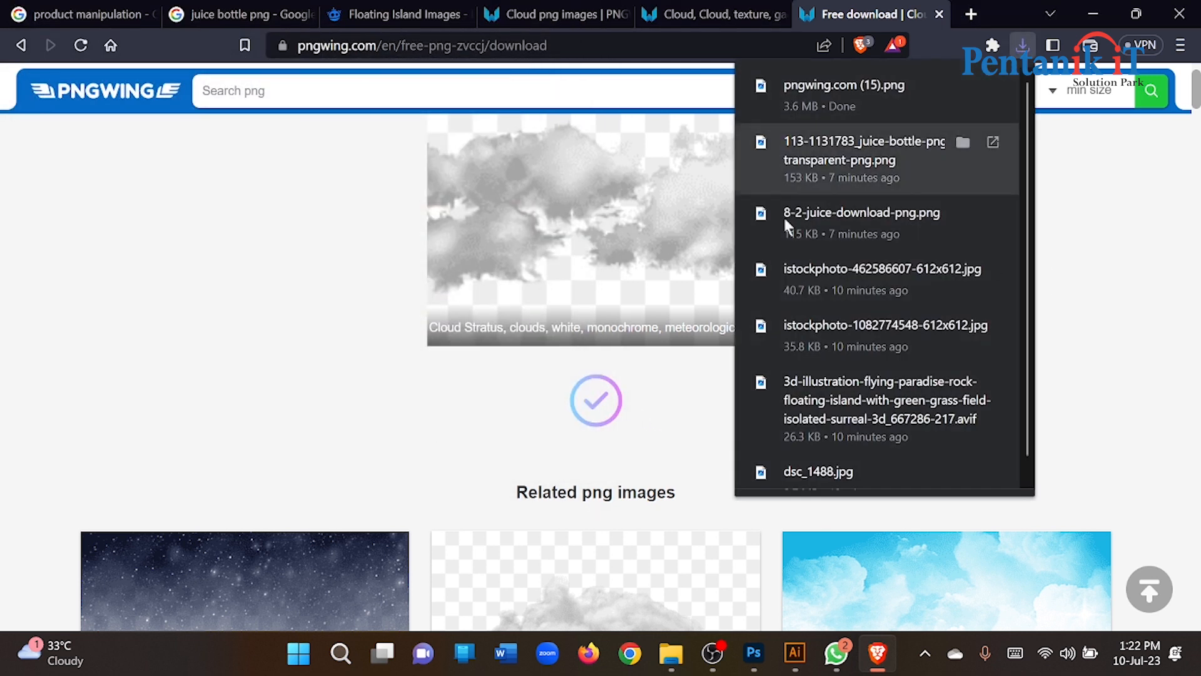
- Place pngwing.com (15) from the Downloads folder into the Photoshop poster, slightly above the canvas centre
click(671, 652)
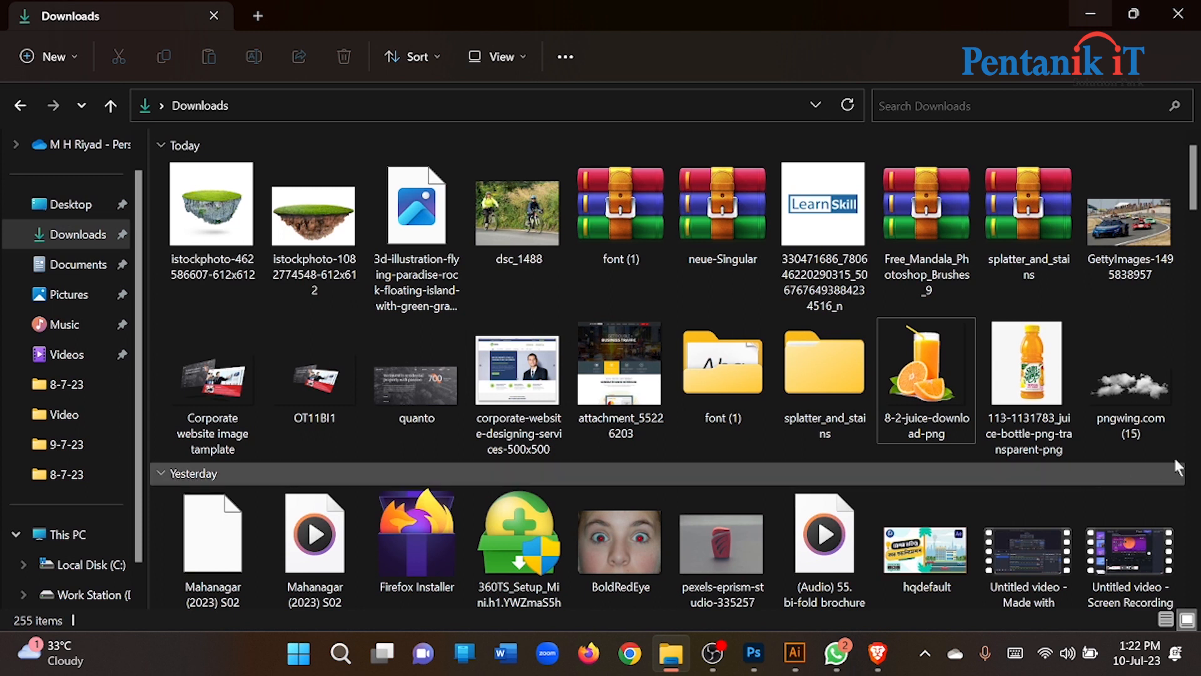
click(1126, 382)
mouse_move(801, 662)
drag(801, 662, 660, 362)
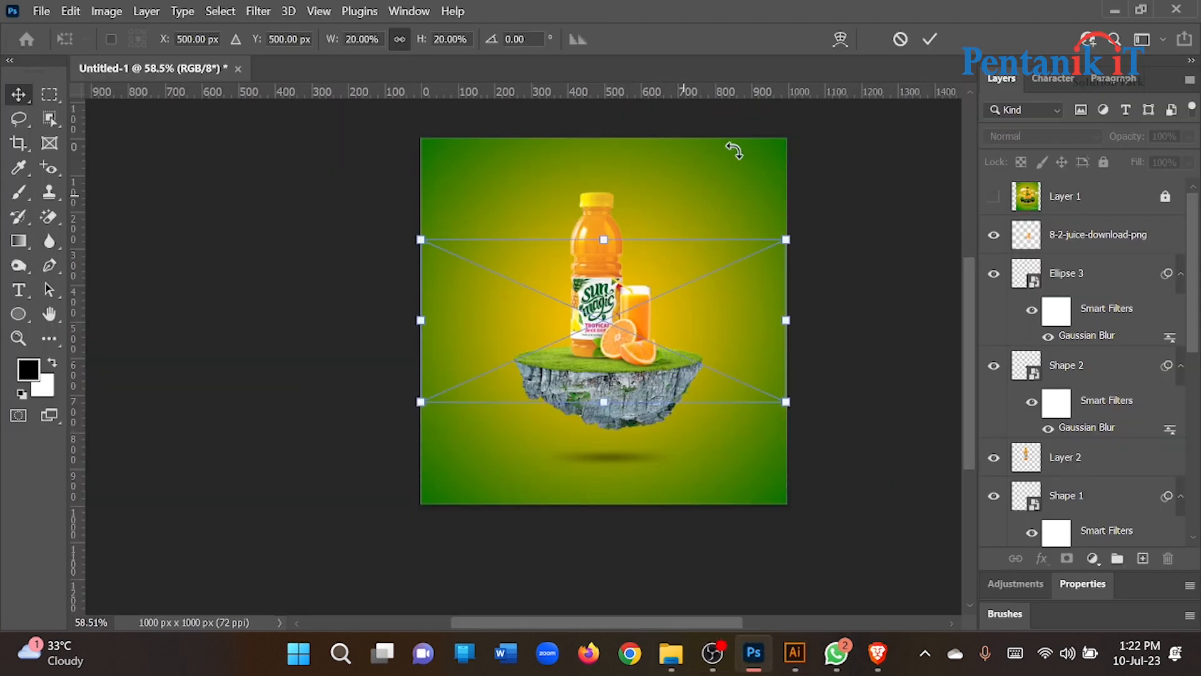
drag(691, 295, 685, 267)
key(Return)
- Send the cloud layer backward in the stack to sit just below Shape 1, behind the bottle and glass
key(ctrl+bracketleft)
key(ctrl+bracketleft)
key(ctrl+bracketleft)
key(ctrl+bracketleft)
key(ctrl+bracketleft)
key(ctrl+bracketleft)
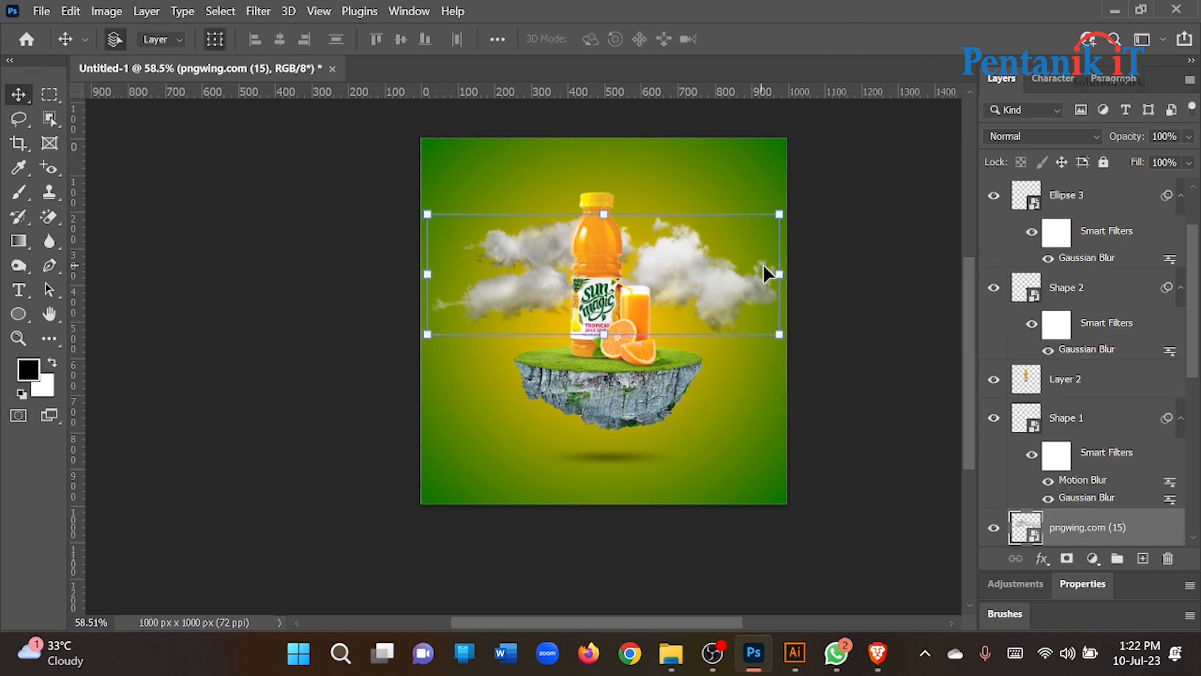
- Scale the clouds down in proportion and position them beside the left of the bottle's upper body
drag(776, 275, 555, 232)
scroll(557, 256, up, 3)
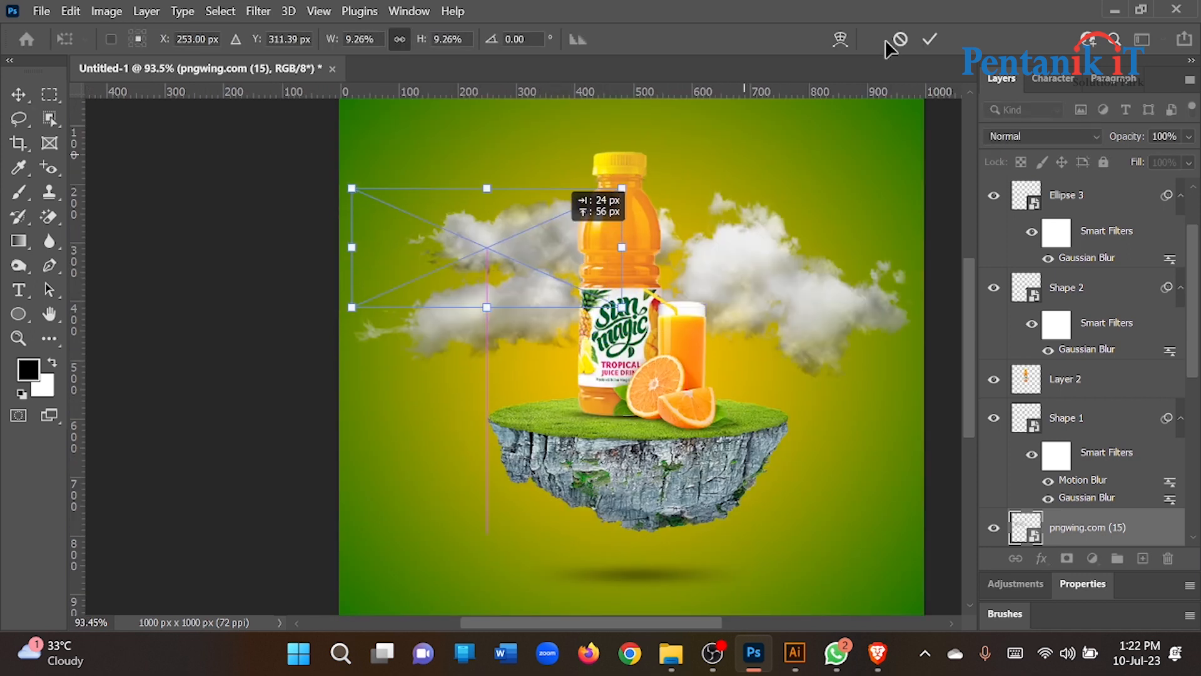
click(930, 39)
drag(358, 249, 397, 247)
click(926, 38)
- Duplicate the small clouds behind the bottle cap, right of the glass and left of the label, lowering the topmost copy slightly
drag(554, 231, 762, 147)
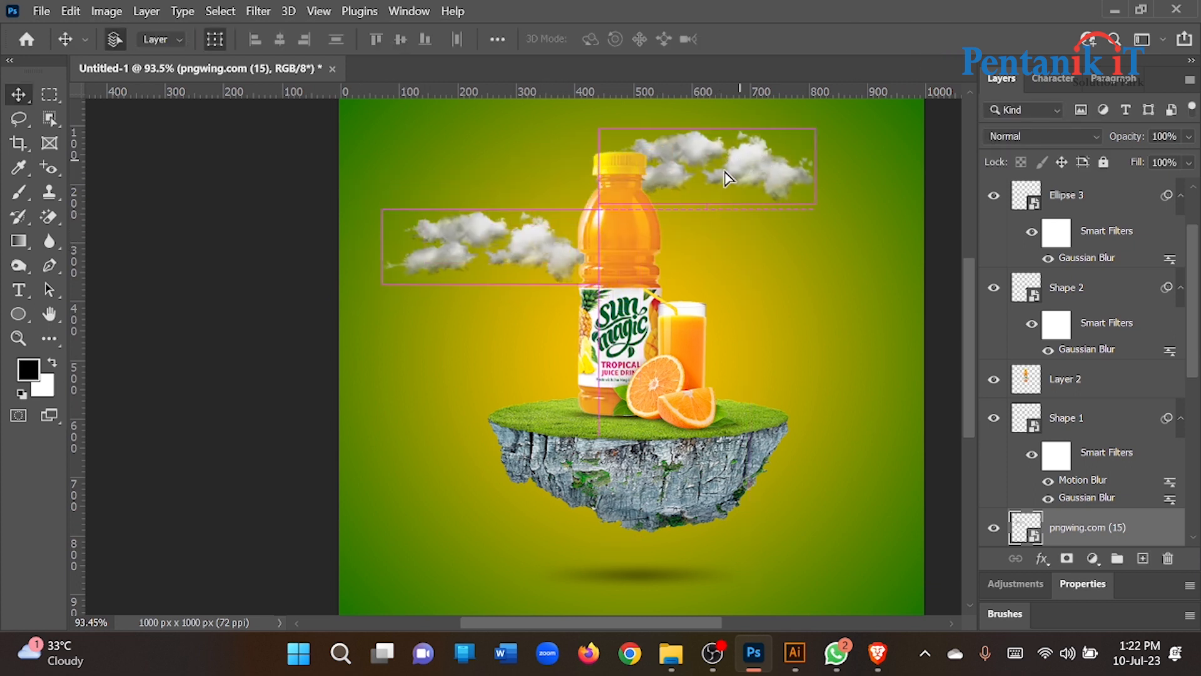
drag(538, 254, 827, 354)
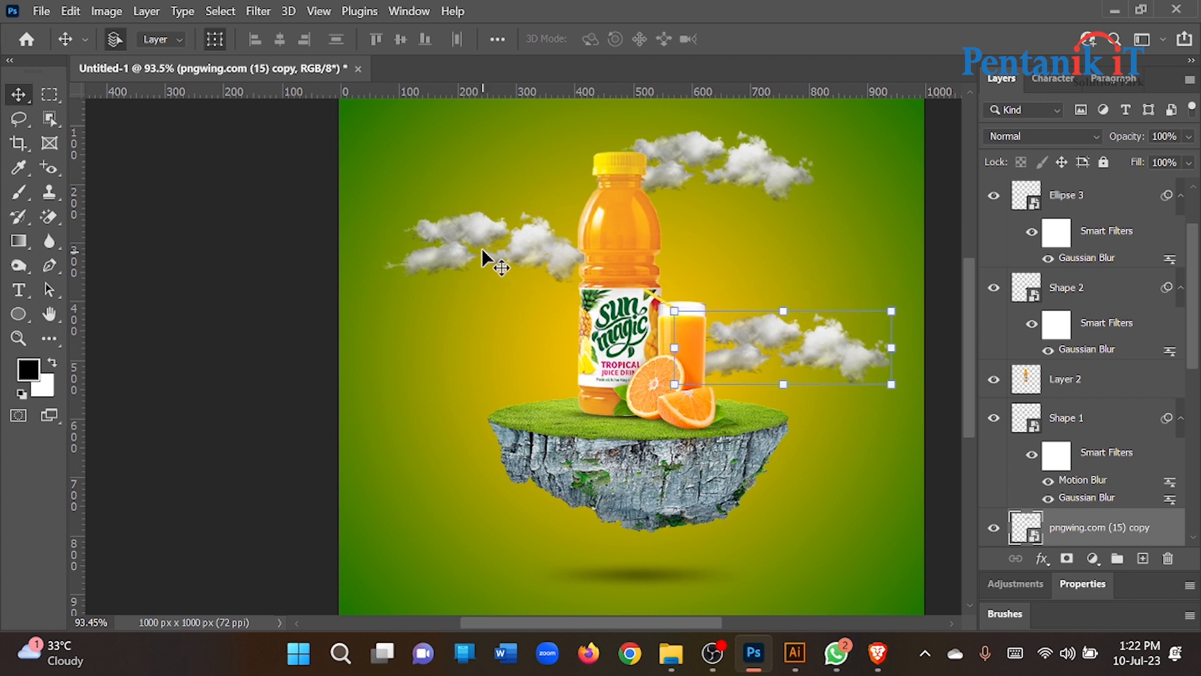
scroll(477, 387, down, 4)
drag(502, 302, 514, 273)
mouse_move(654, 228)
mouse_down()
mouse_move(639, 232)
mouse_move(655, 243)
mouse_up()
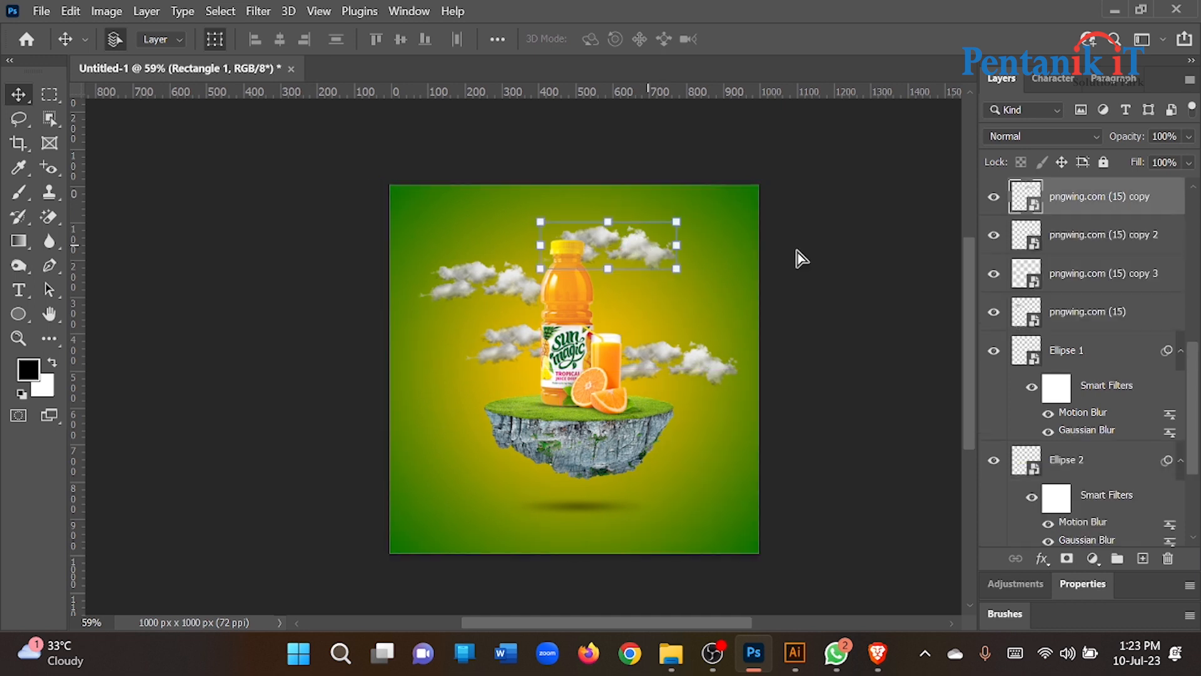
click(899, 276)
scroll(999, 288, up, 2)
- Return to the Brave browser, search PNGWing for eagle and look through the images
click(877, 652)
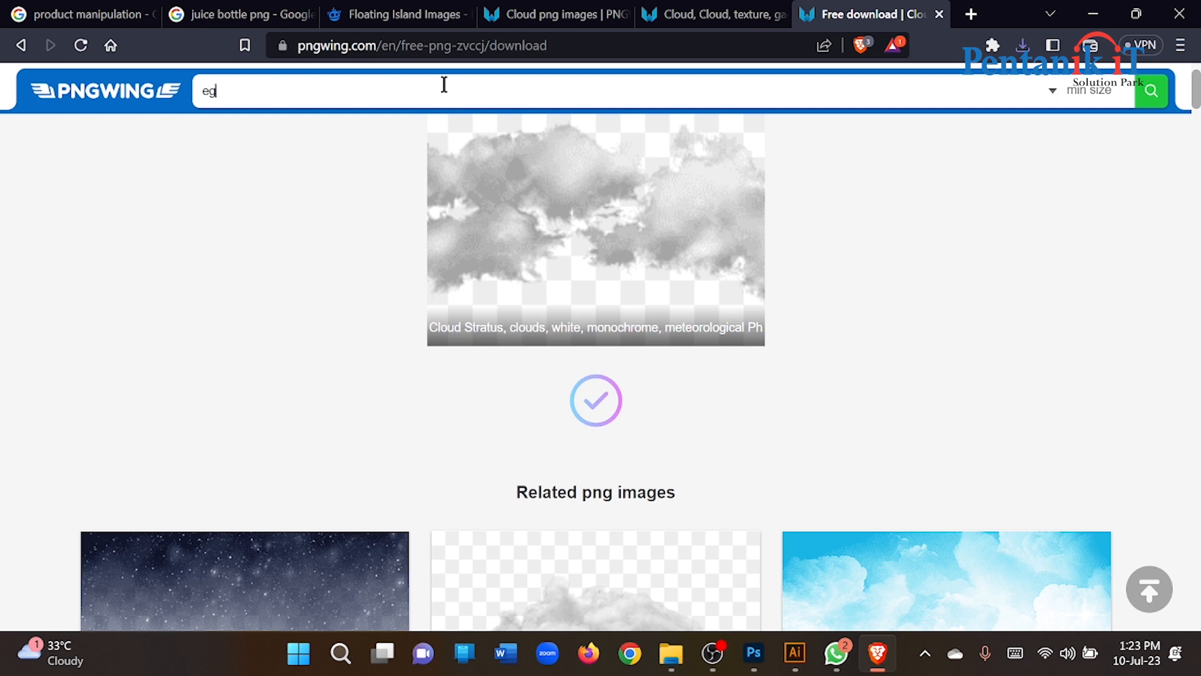
key(Return)
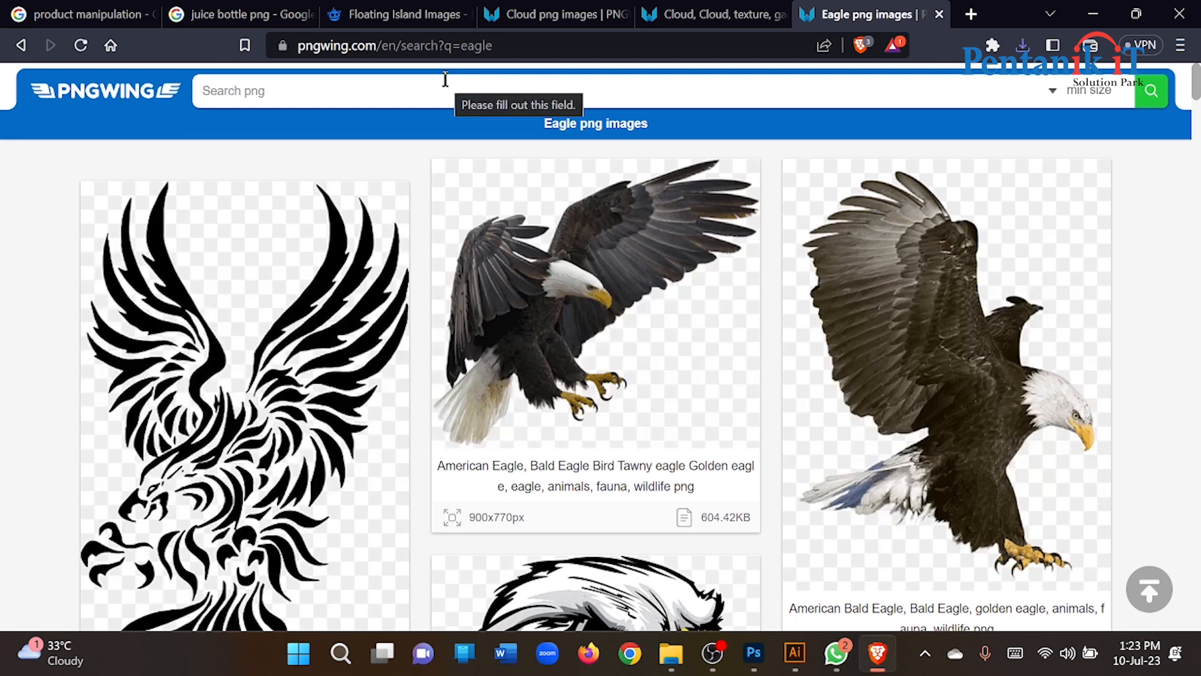
scroll(553, 271, down, 15)
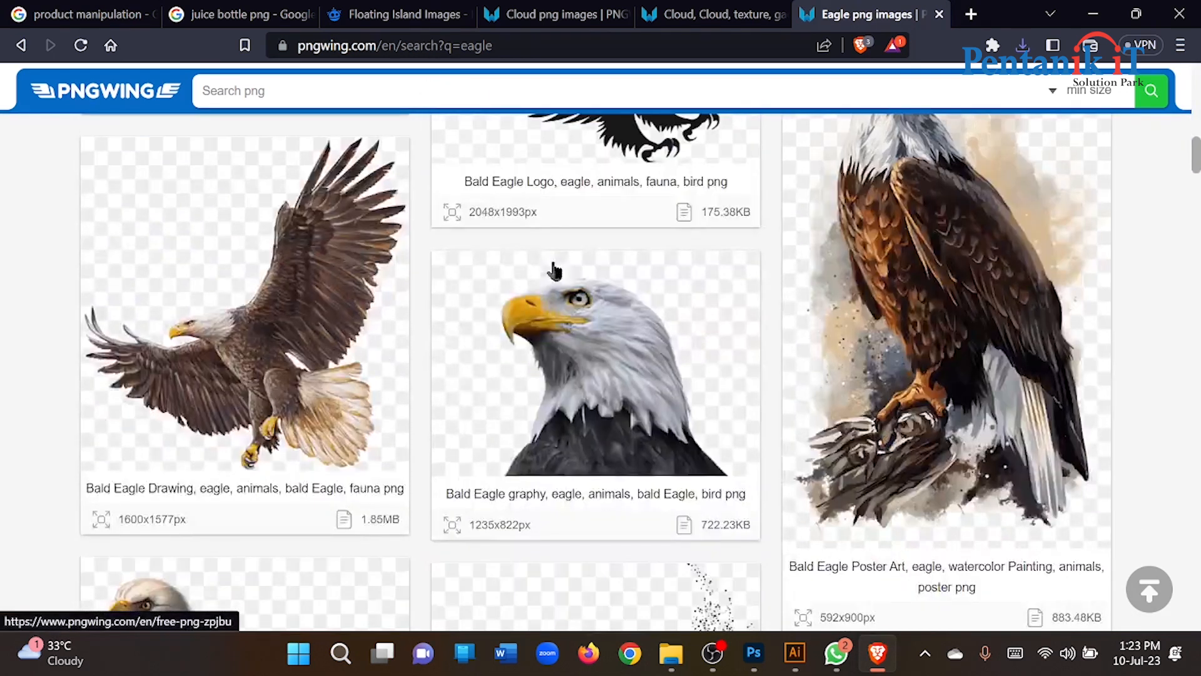
scroll(549, 268, up, 15)
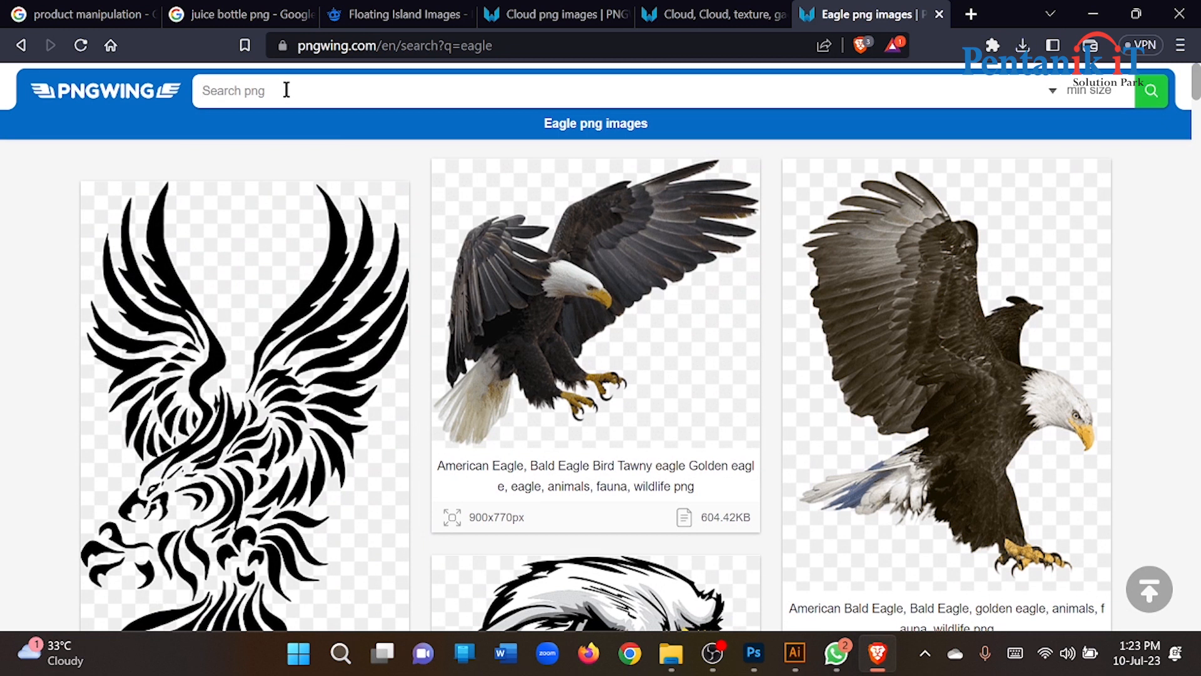
- Replace the juice bottle search in Google Images with eagle and look through the pictures
click(241, 14)
drag(303, 87, 137, 82)
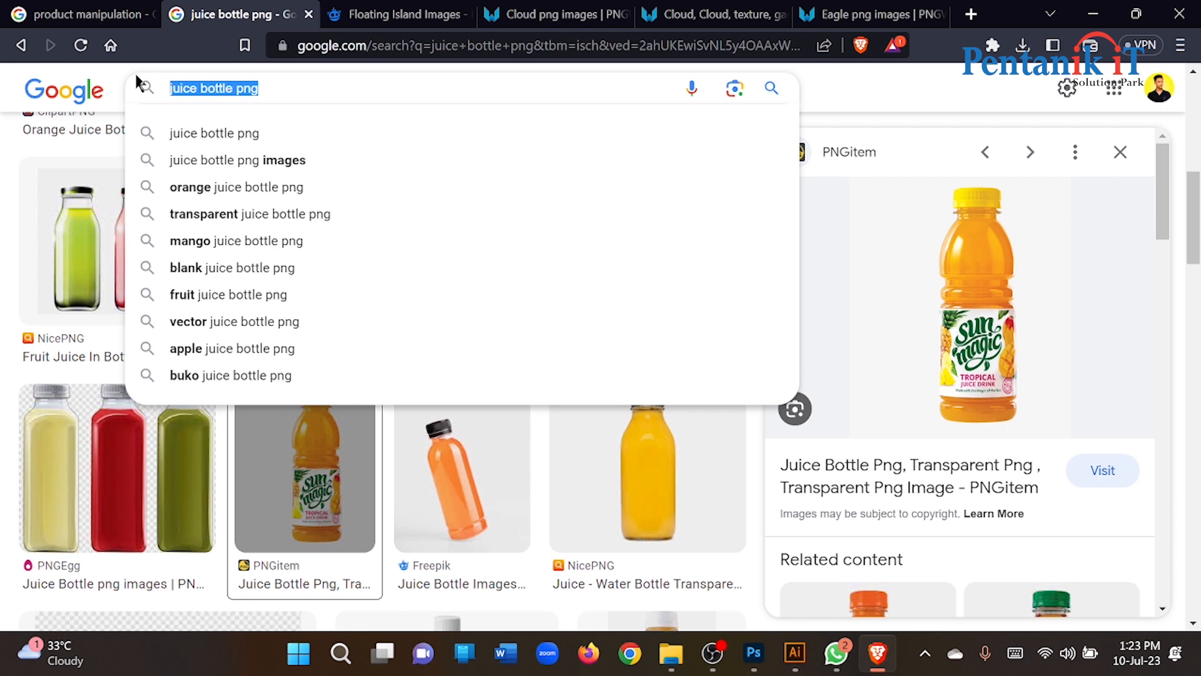
text(eagle)
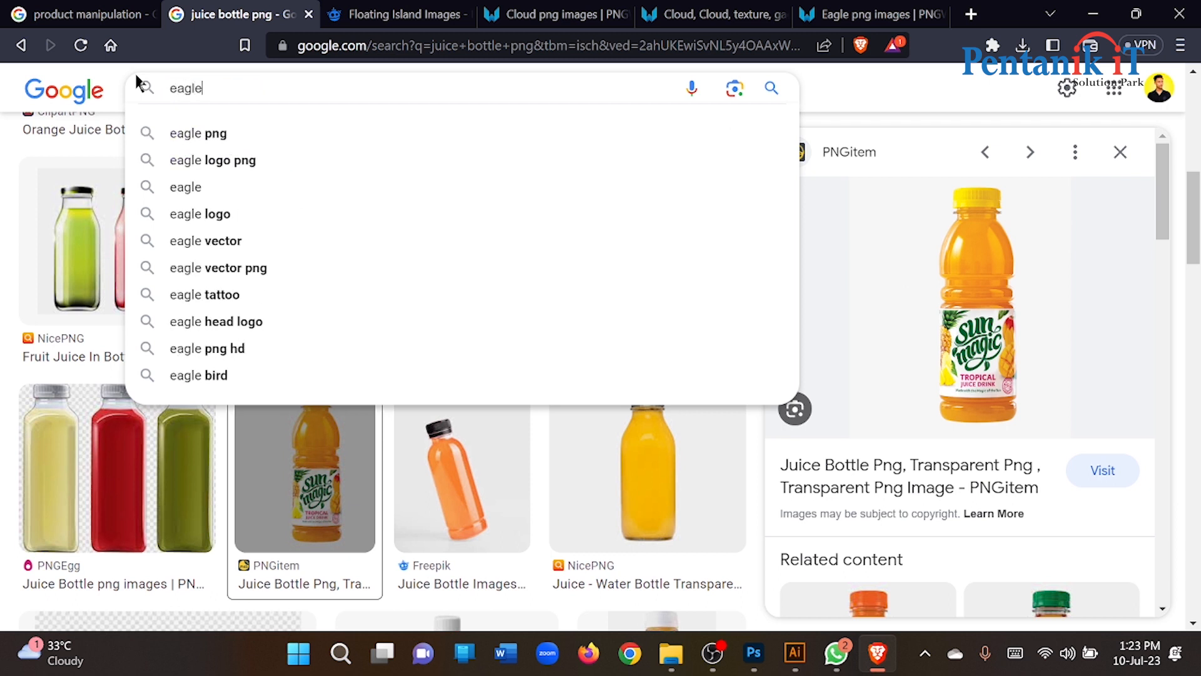
key(Return)
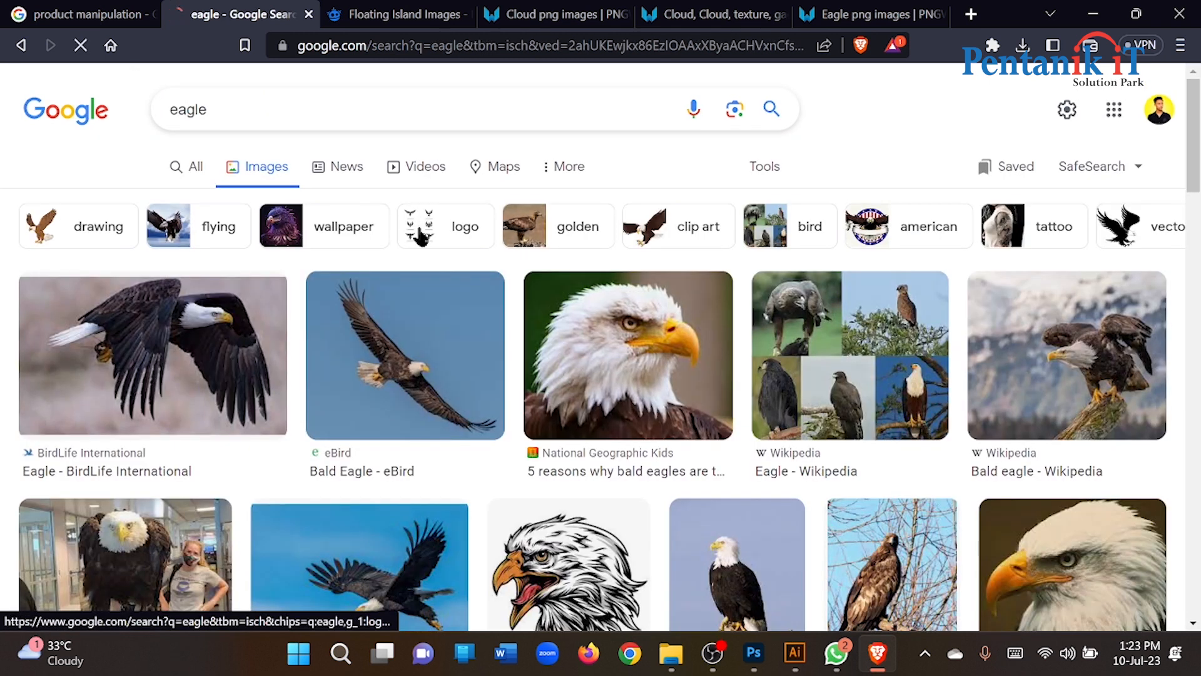
scroll(418, 280, down, 5)
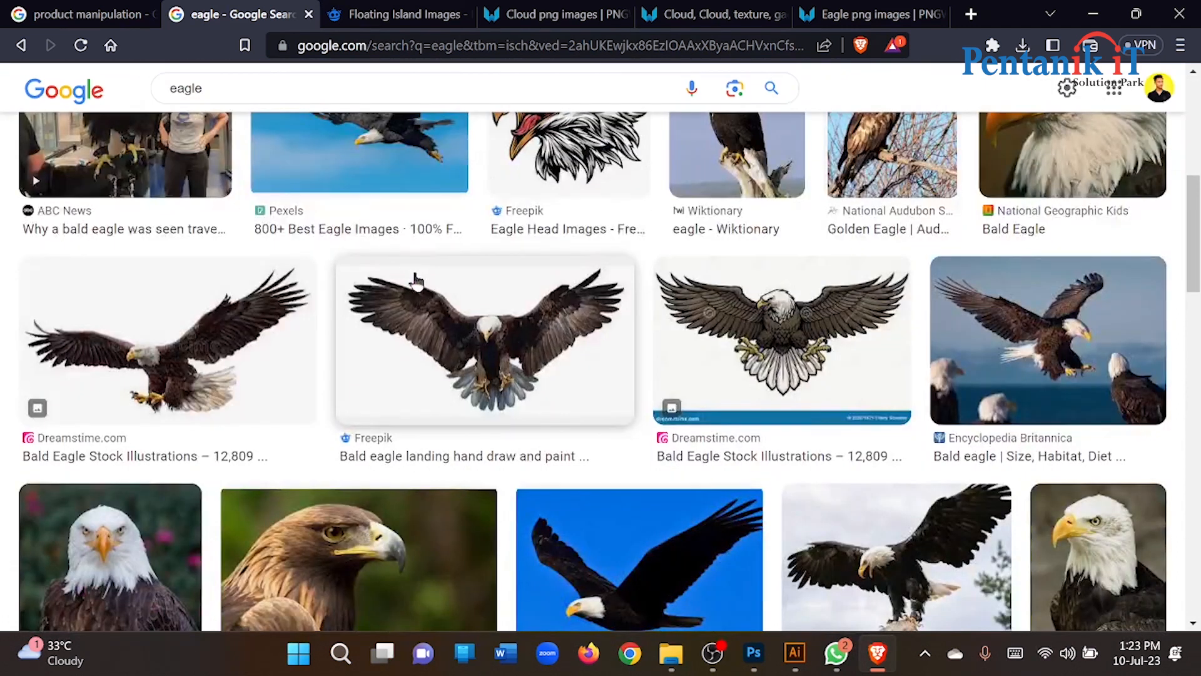
scroll(417, 280, up, 5)
- Search PNGWing for bird in the cloud results tab and browse for a flock of flying birds
click(561, 8)
scroll(409, 144, down, 5)
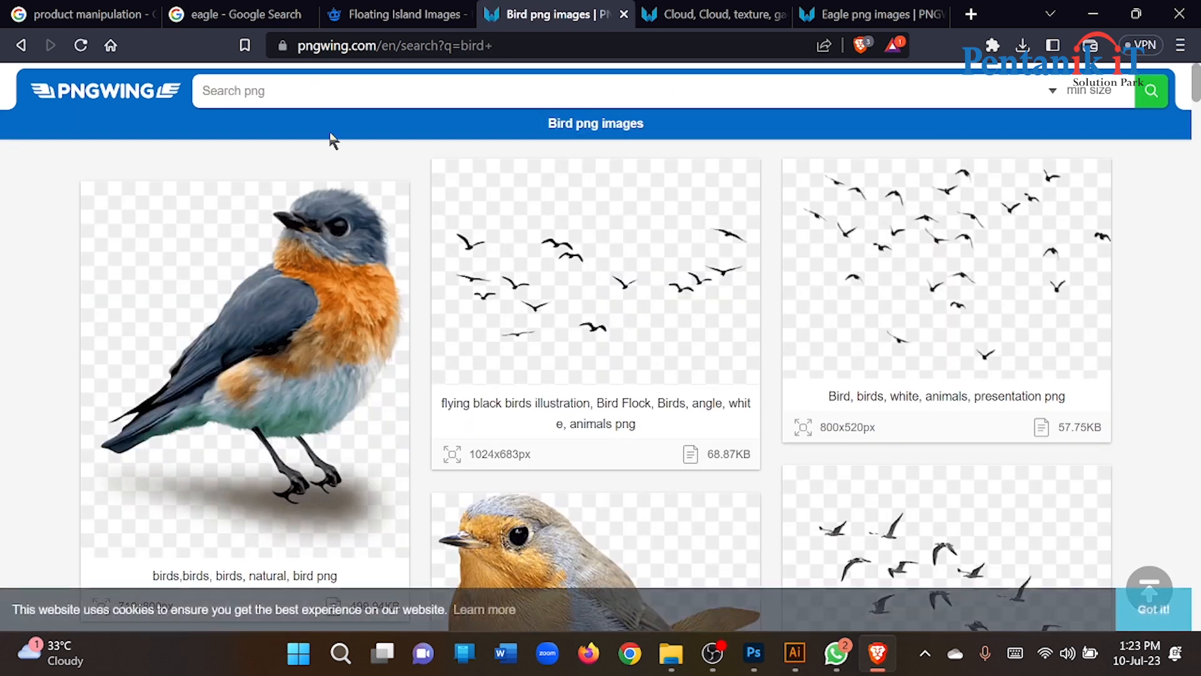
scroll(601, 375, down, 4)
scroll(707, 402, down, 5)
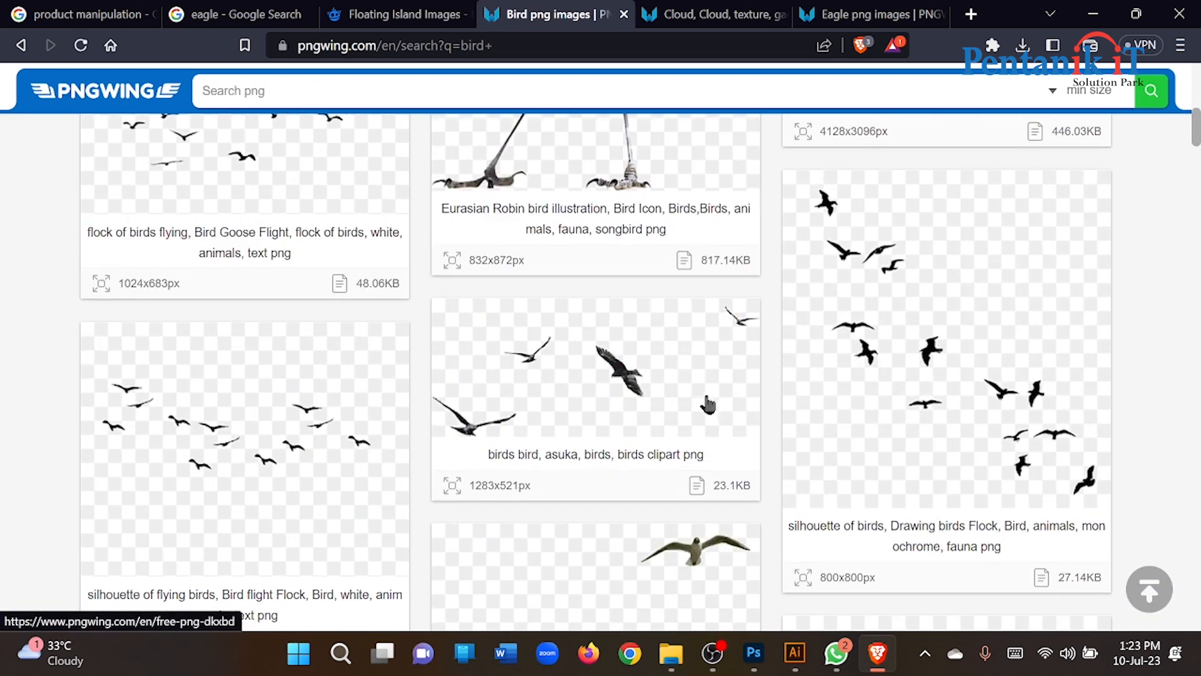
- Open the PNGWing silhouette of a flying bird flock and download it to the Downloads folder as pngwing.com (16)
click(270, 394)
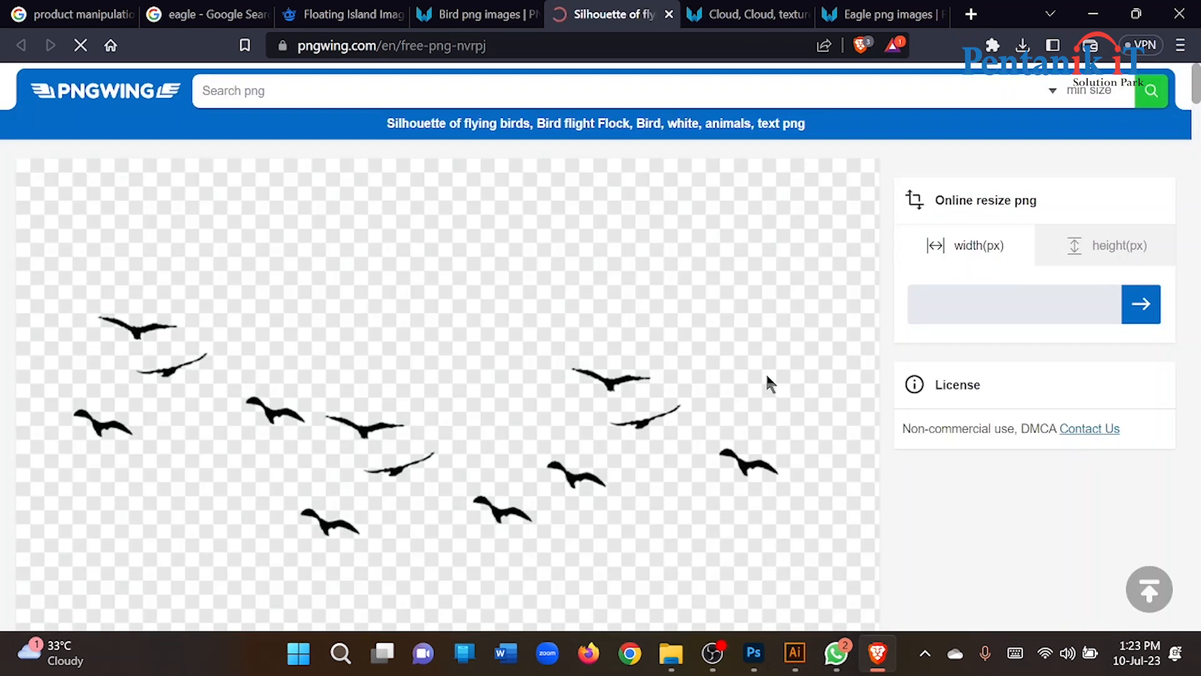
scroll(578, 475, down, 4)
scroll(576, 475, down, 5)
scroll(455, 381, down, 4)
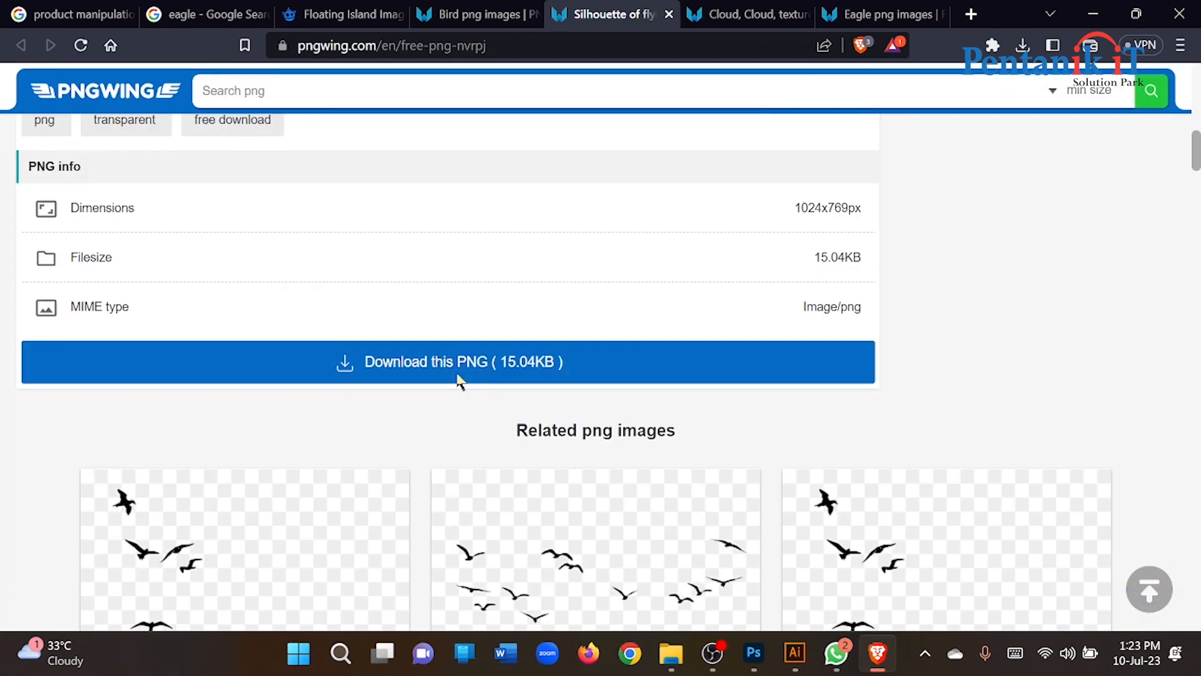
scroll(456, 367, up, 5)
scroll(463, 388, down, 4)
click(476, 453)
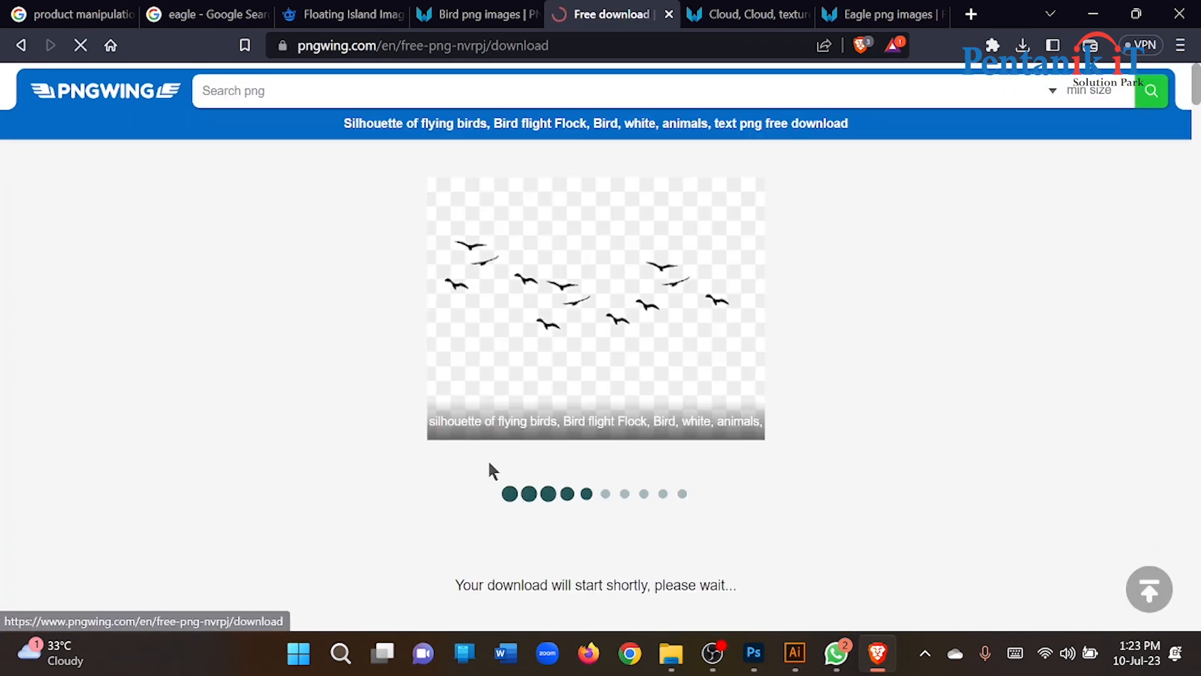
scroll(635, 377, down, 5)
scroll(632, 363, up, 3)
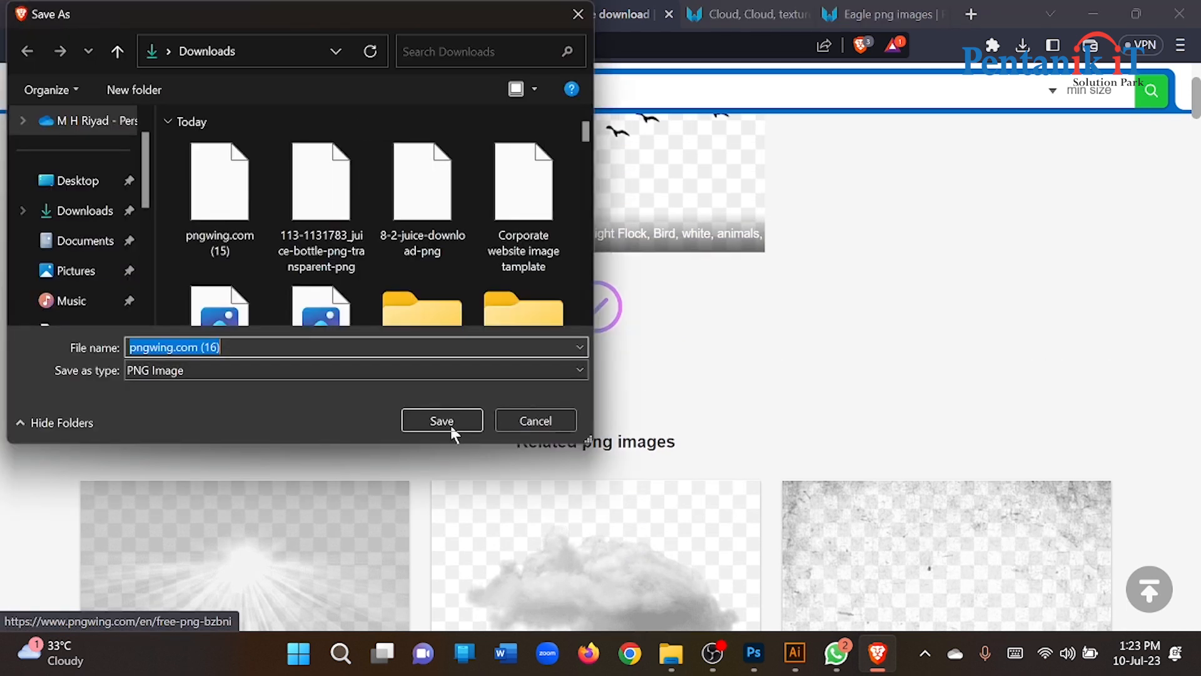
click(415, 419)
- Place pngwing.com (16) from the Downloads folder into the Photoshop poster and move the bird flock to the right of the bottle
click(671, 653)
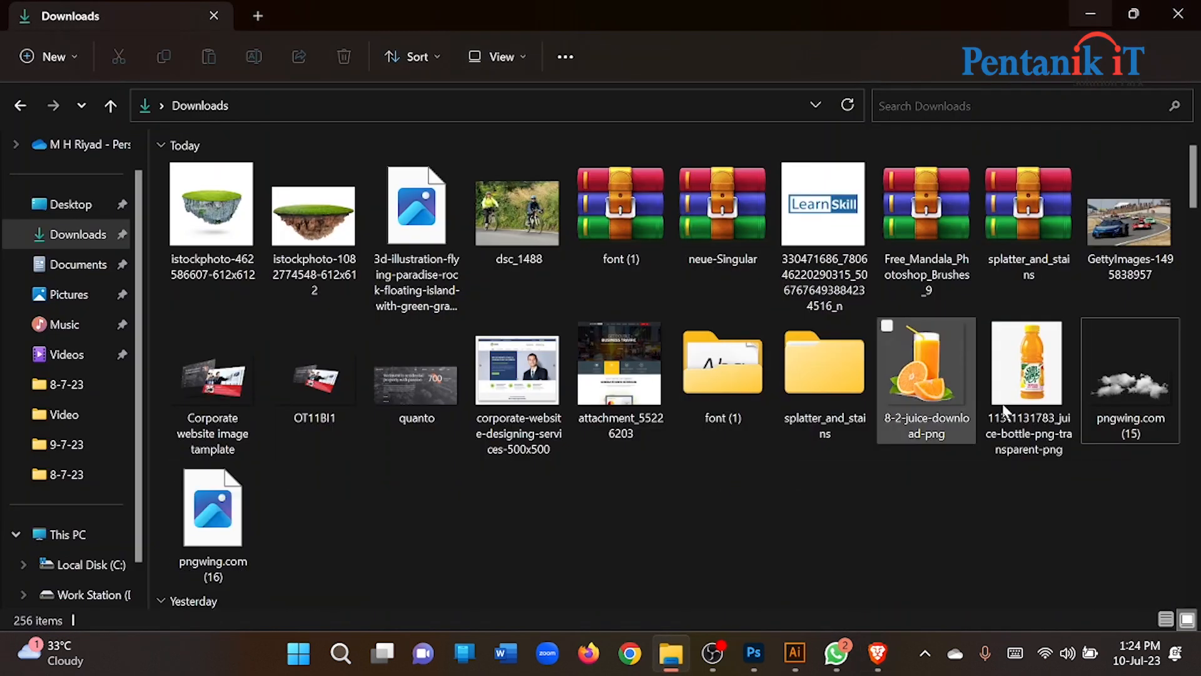
drag(190, 517, 616, 344)
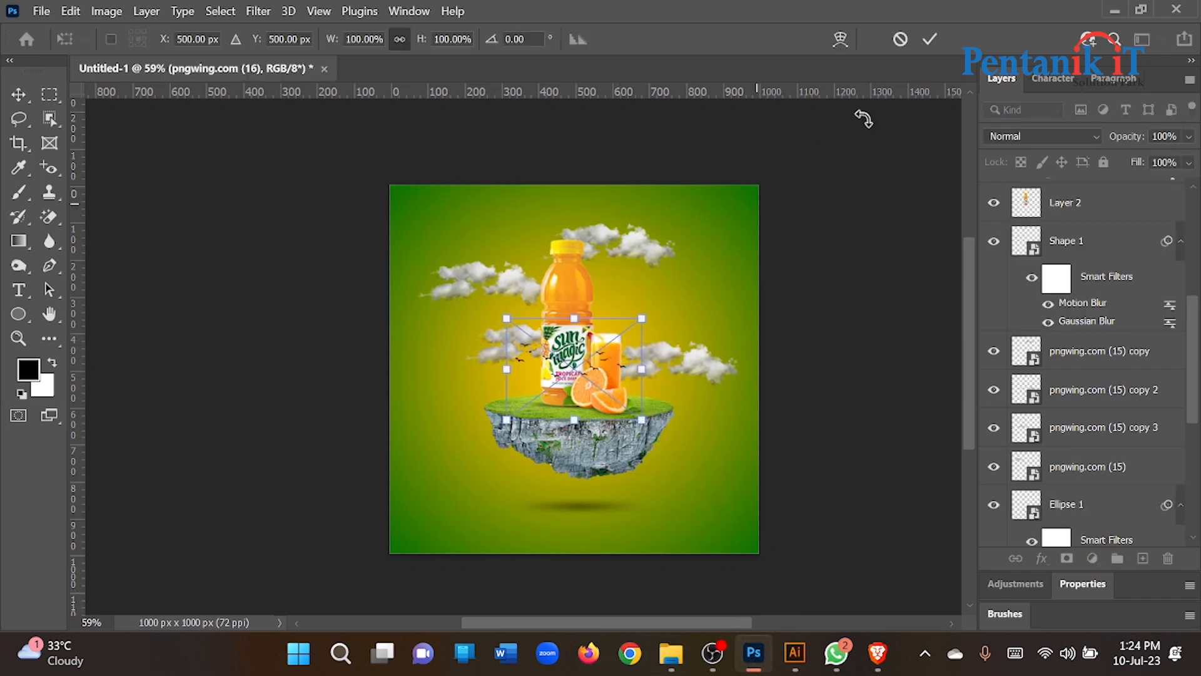
click(931, 44)
drag(602, 361, 657, 336)
key(ctrl+z)
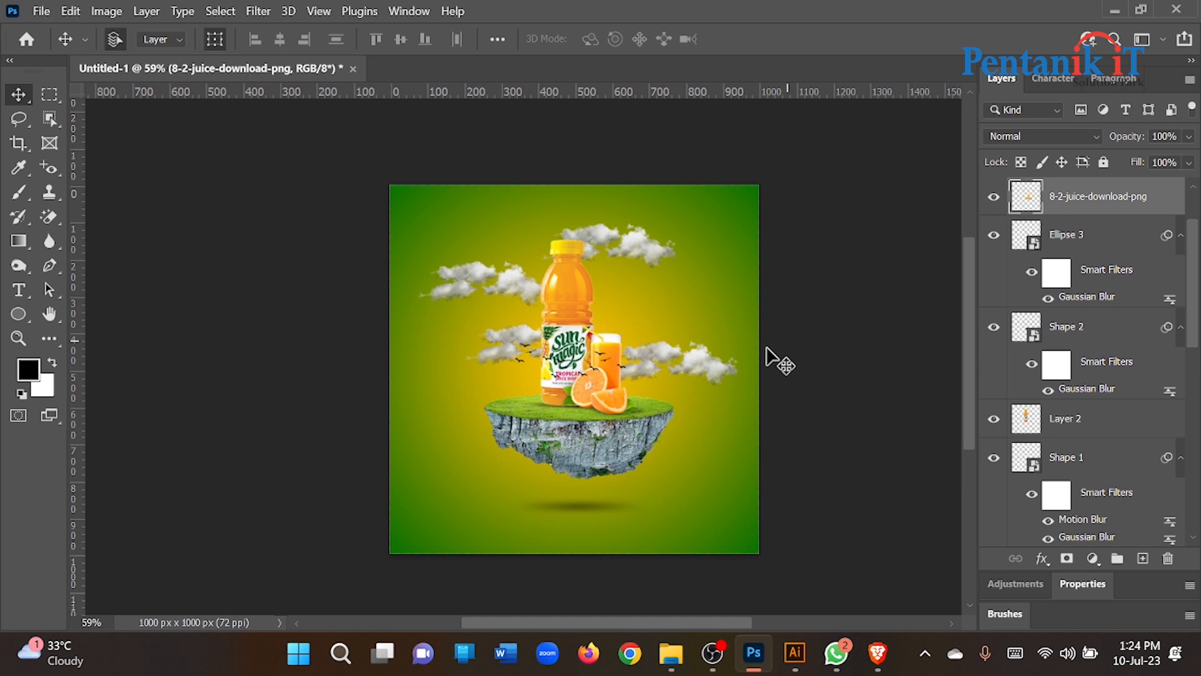
click(768, 349)
scroll(595, 358, up, 2)
drag(609, 350, 643, 341)
key(ctrl+z)
- Duplicate the bird flock to the left of the island's grass and send the copy behind the island, just above the Rectangle 1 background
click(508, 351)
drag(508, 352, 400, 412)
key(ctrl+bracketleft)
key(ctrl+bracketleft)
key(ctrl+bracketleft)
key(ctrl+bracketleft)
key(ctrl+bracketleft)
key(ctrl+bracketleft)
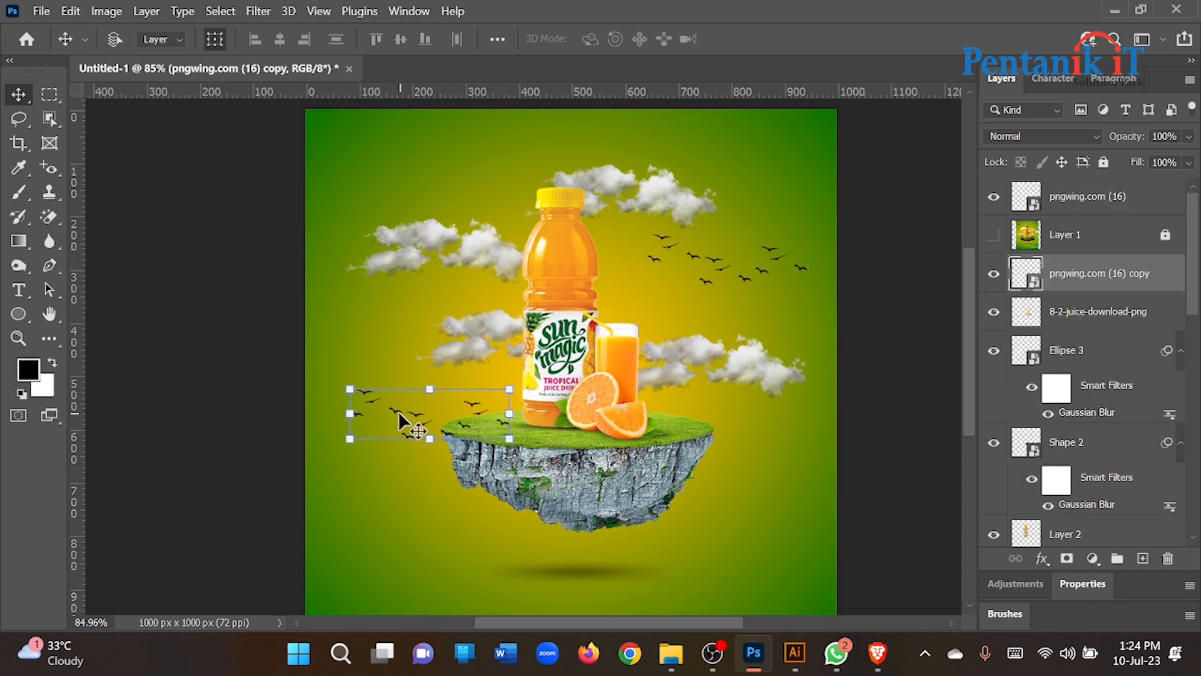
key(ctrl+bracketleft)
key(ctrl+bracketleft)
key(ctrl+bracketleft)
key(ctrl+bracketleft)
key(ctrl+bracketleft)
key(ctrl+bracketleft)
key(ctrl+bracketleft)
key(ctrl+bracketleft)
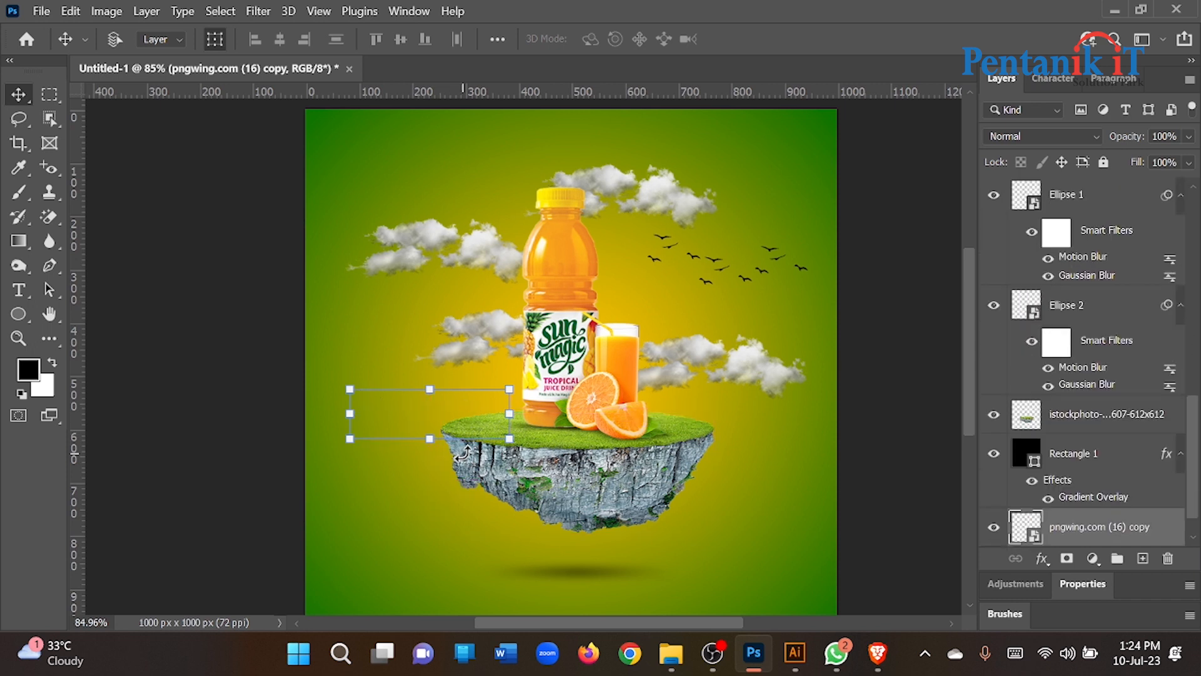
key(ctrl+bracketright)
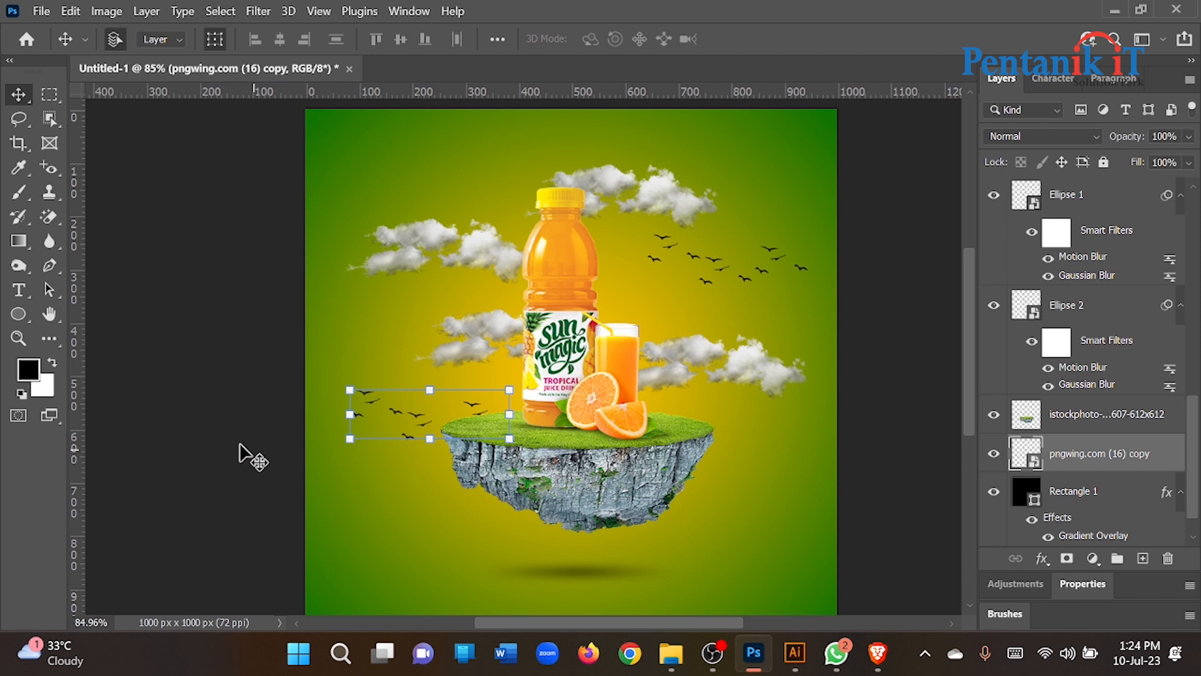
- Move the bird flock right of the bottle upward so it overlaps the cloud beside the bottle cap
click(696, 249)
drag(694, 255, 606, 181)
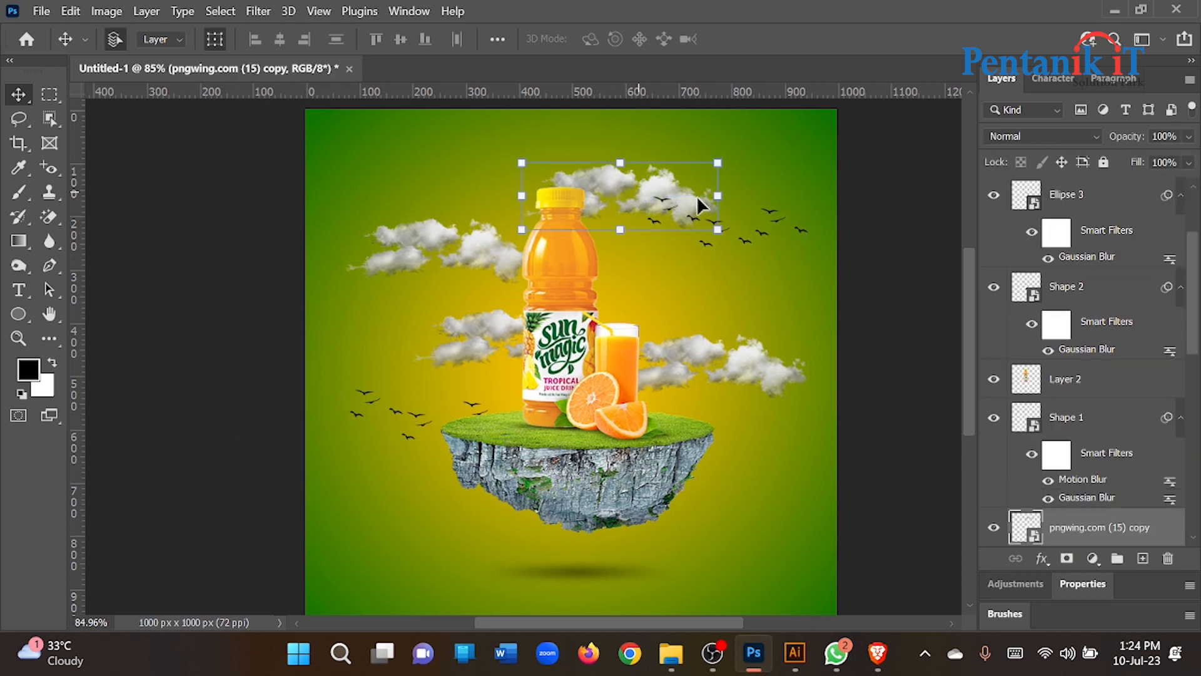
click(770, 231)
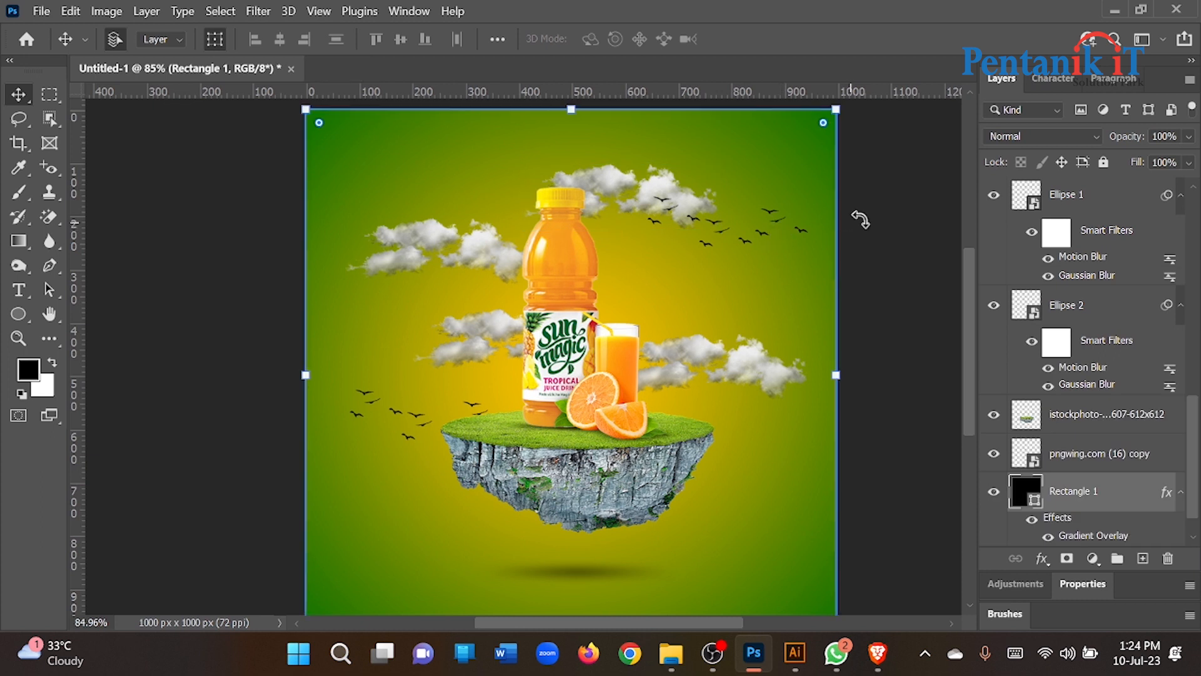
- Send the upper bird flock backward beneath all the cloud layers and below Ellipse 1
click(779, 221)
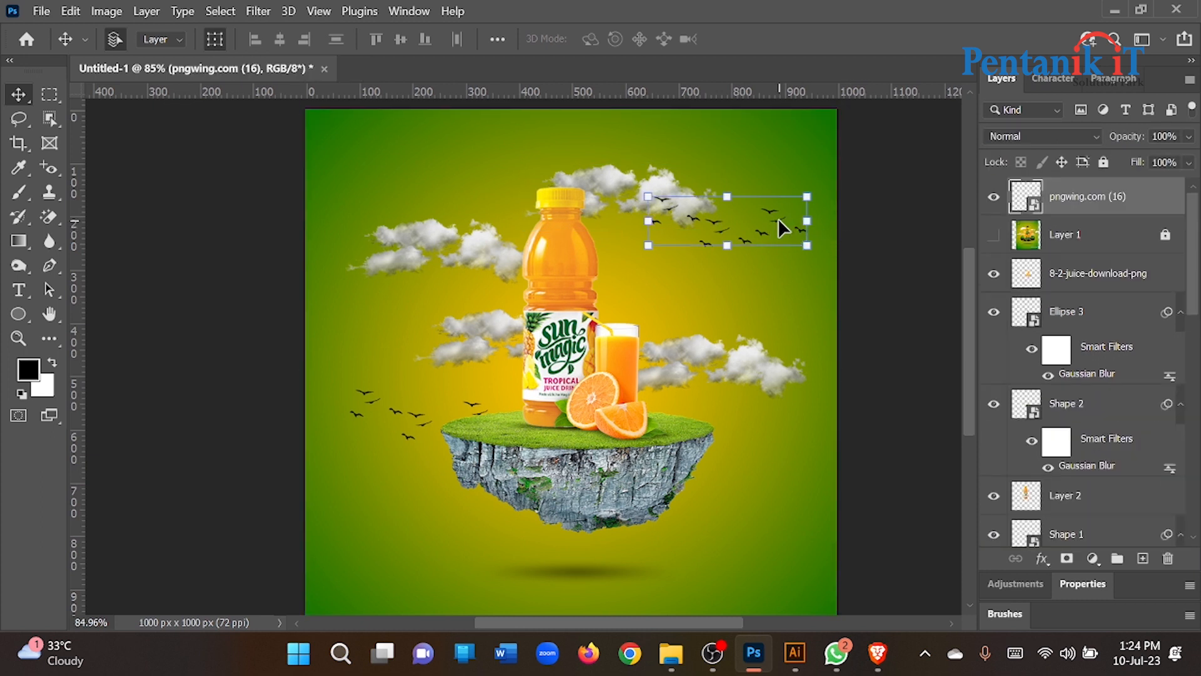
key(ctrl+bracketleft)
key(ctrl+bracketleft)
key(ctrl+bracketleft)
key(ctrl+bracketleft)
key(ctrl+bracketleft)
key(ctrl+bracketleft)
key(ctrl+bracketleft)
key(ctrl+bracketleft)
key(ctrl+bracketleft)
key(ctrl+bracketleft)
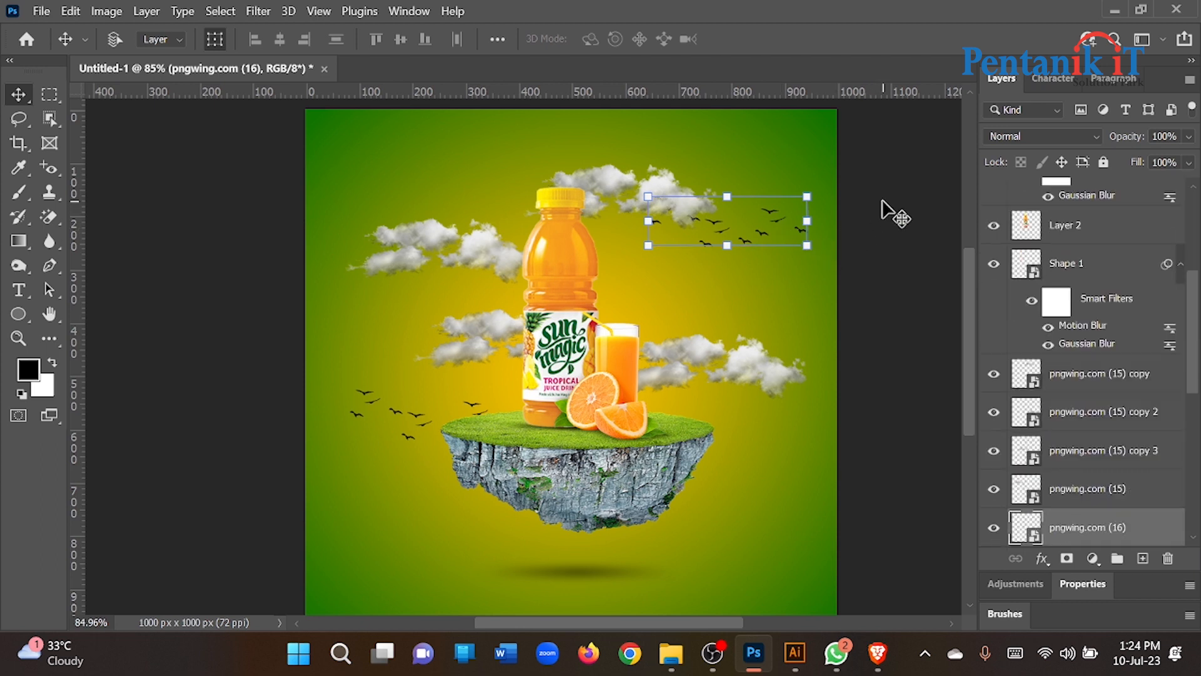
key(ctrl+bracketleft)
click(893, 213)
- Shift the cloud behind the cap about 17 px right, nudge the upper left cloud up and move the lower left cloud outward
drag(655, 204, 666, 204)
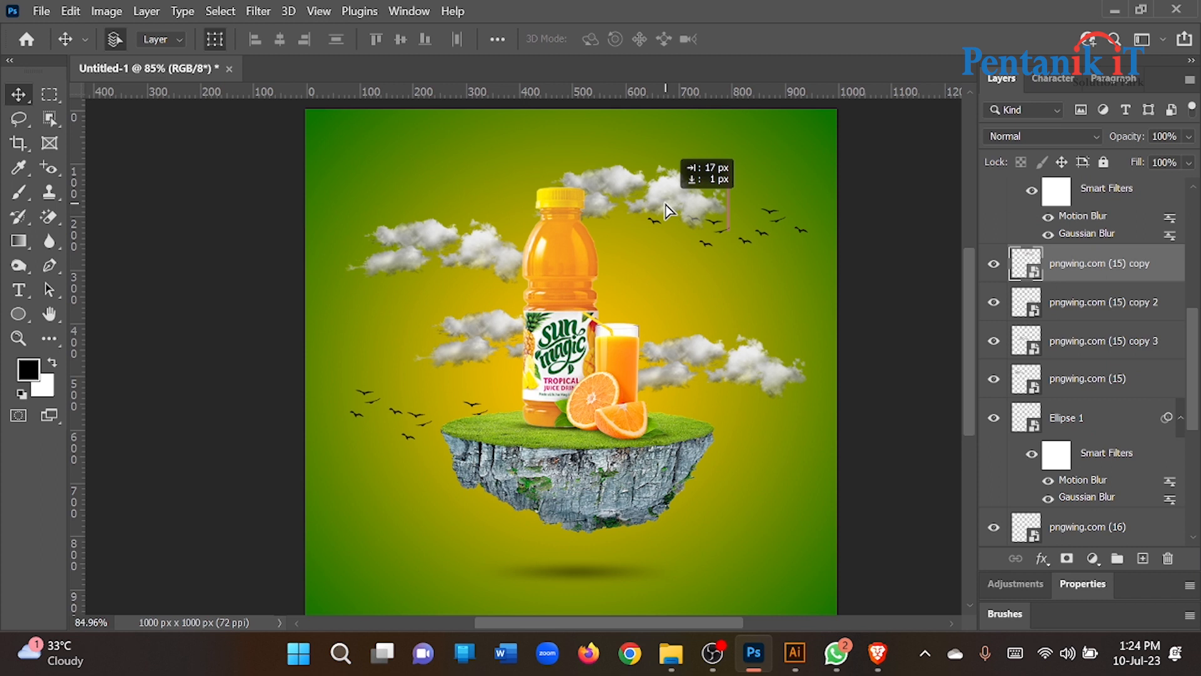
mouse_move(463, 259)
mouse_down()
mouse_move(458, 238)
mouse_move(463, 255)
mouse_up()
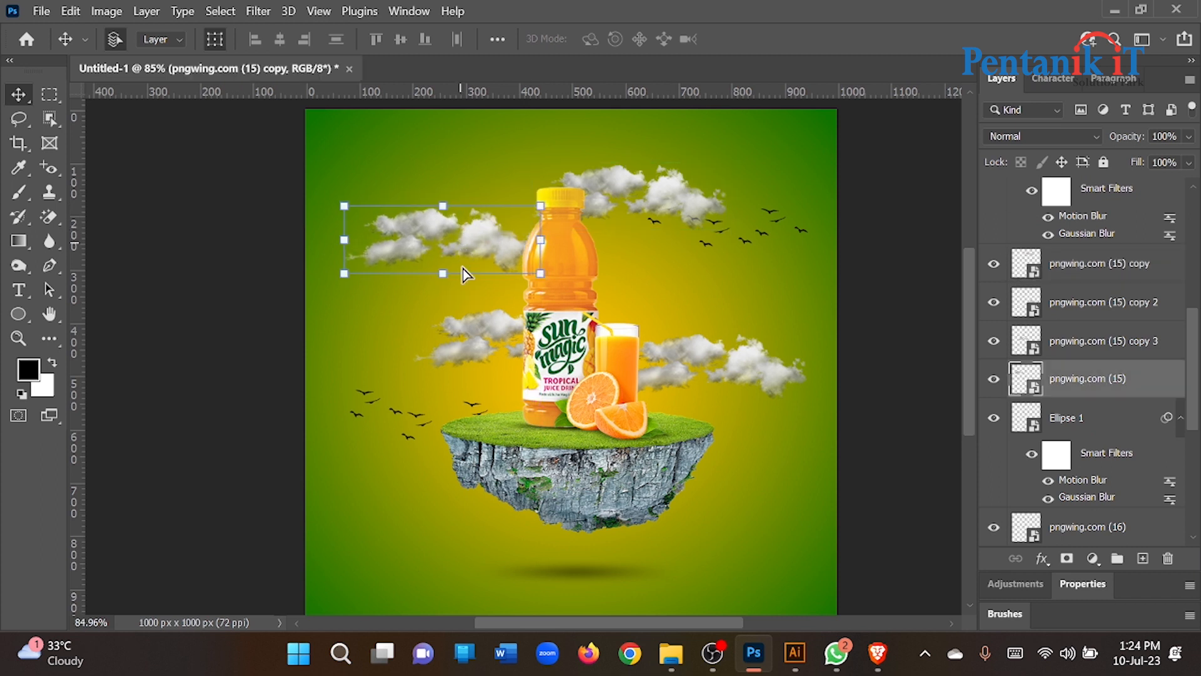
drag(470, 333, 420, 344)
scroll(419, 344, down, 3)
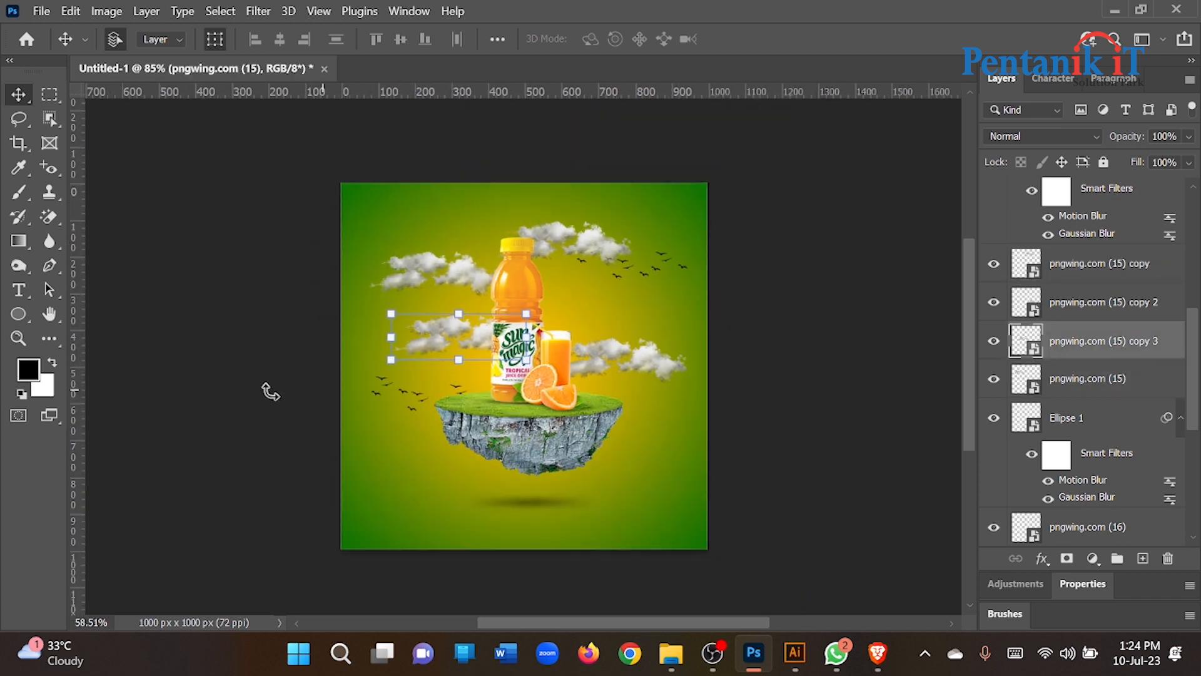
- Select all the artwork above the background and move the whole composition slightly lower on the canvas
drag(264, 187, 757, 495)
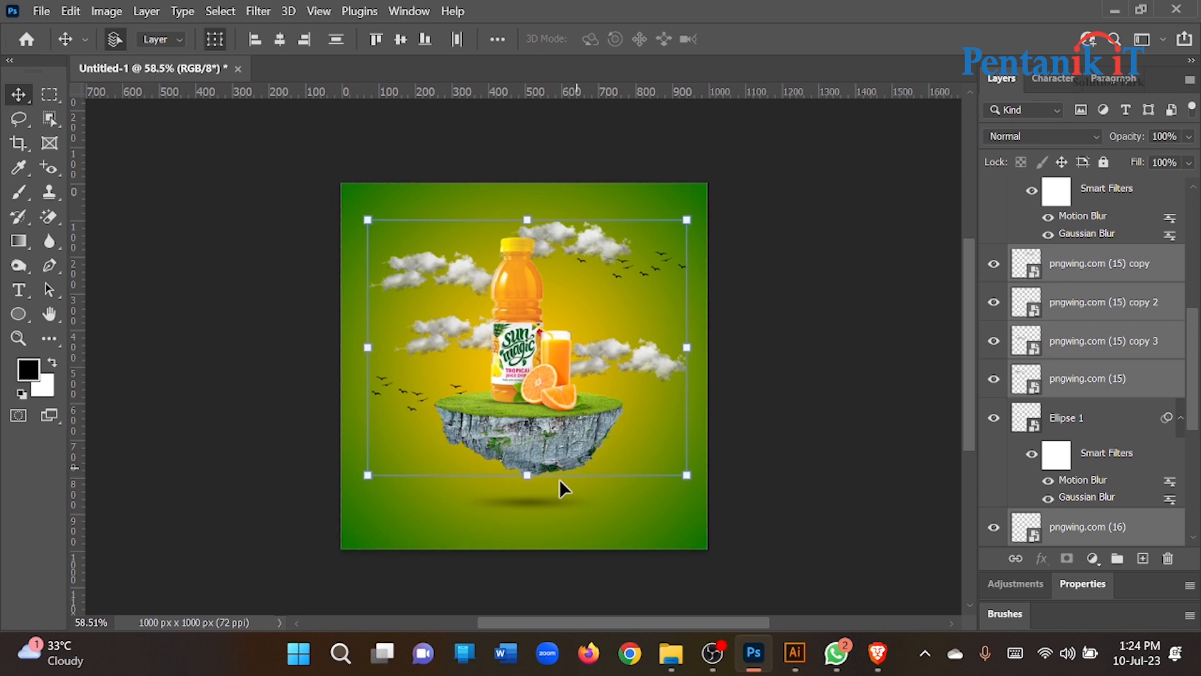
drag(528, 438, 526, 455)
ctrl+click(271, 433)
scroll(289, 339, down, 2)
scroll(405, 172, up, 4)
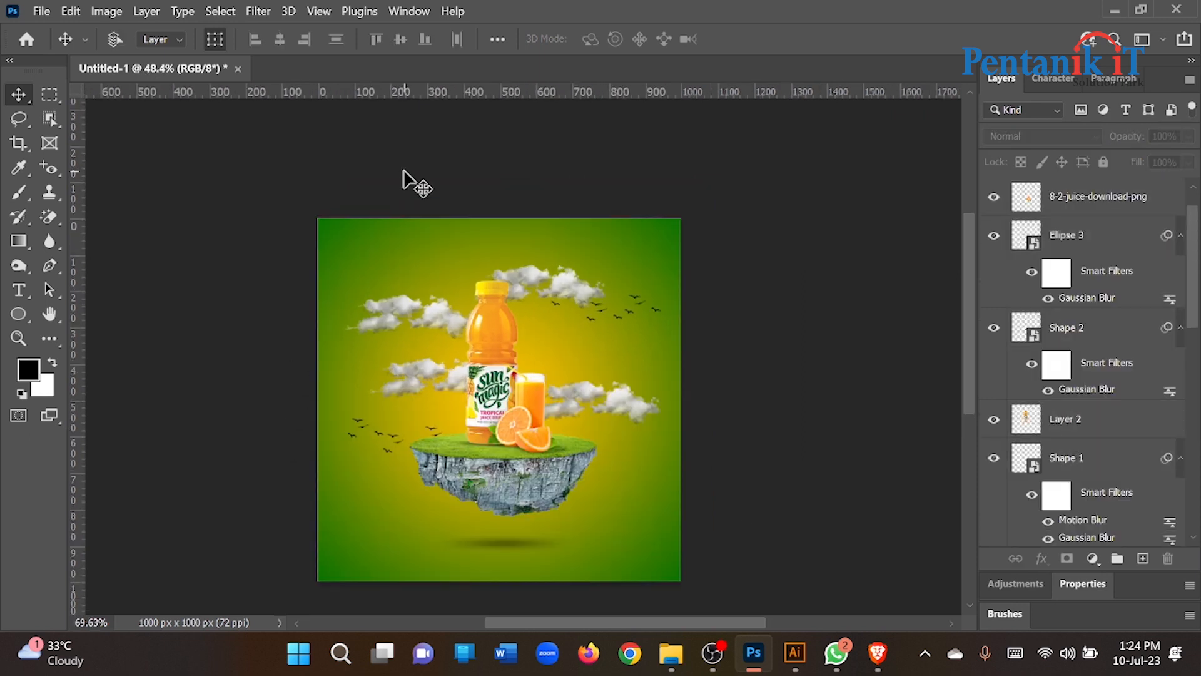
- Return to the Brave browser, search PNGWing for mango and look through the images
click(878, 653)
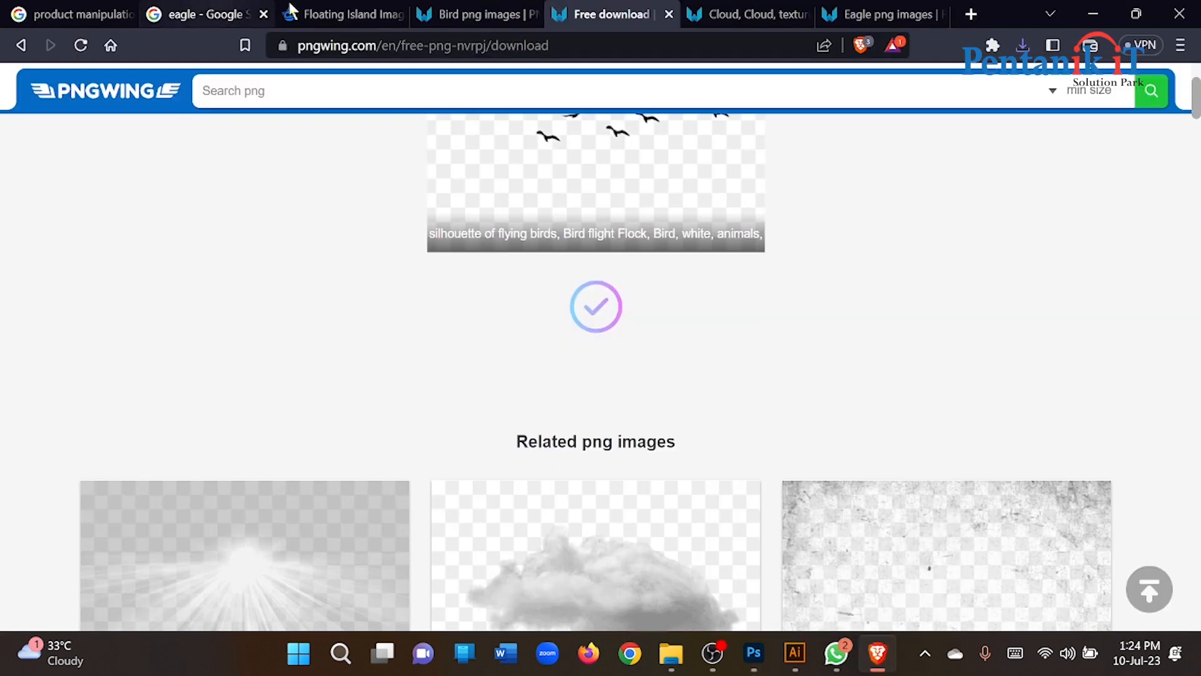
click(298, 76)
text(mango)
key(Return)
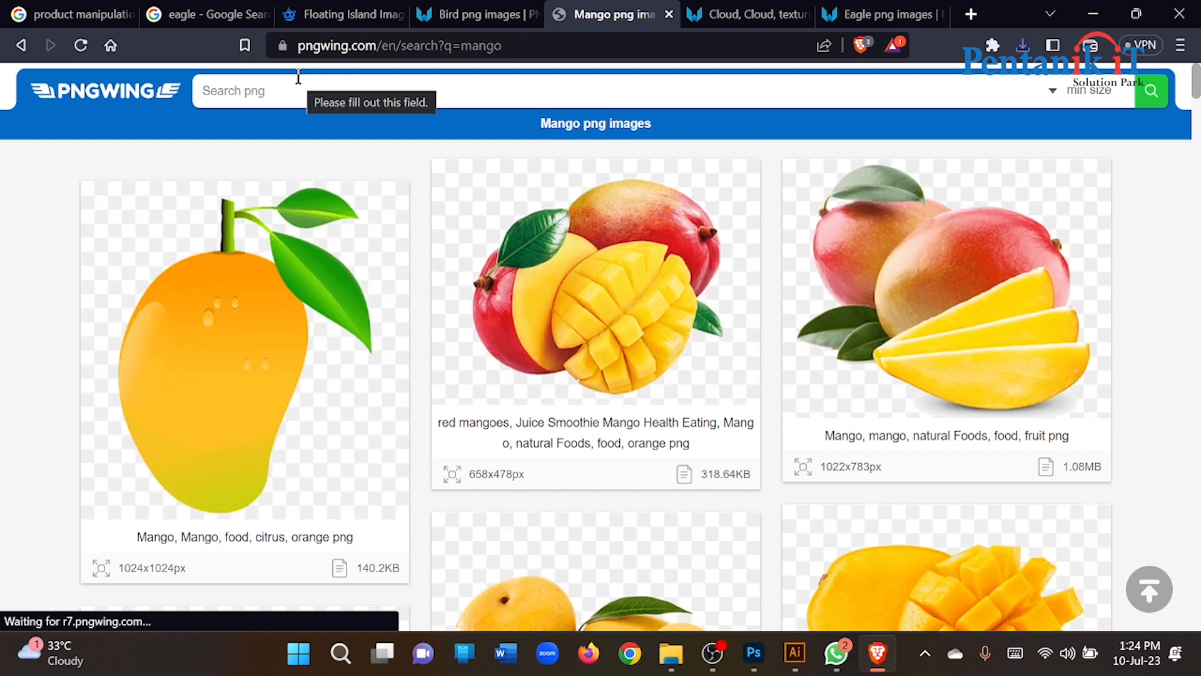
scroll(456, 316, down, 8)
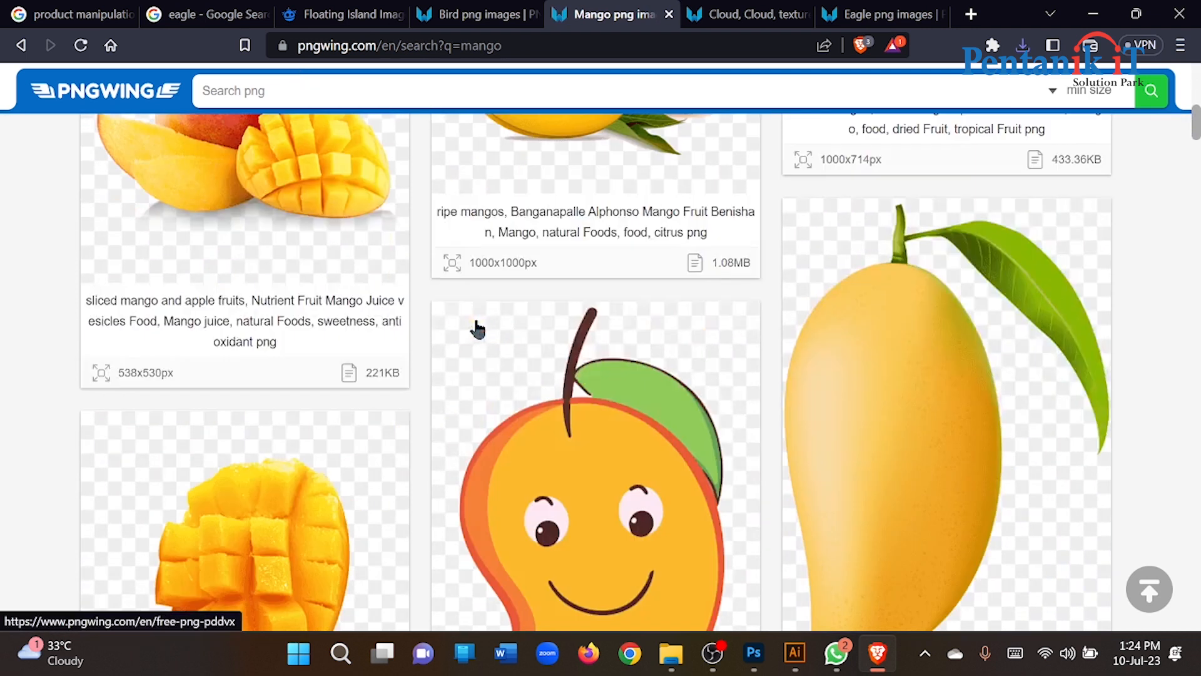
scroll(279, 122, up, 7)
- Search PNGWing for mango logo and browse the results for a round fruit brand logo
click(281, 90)
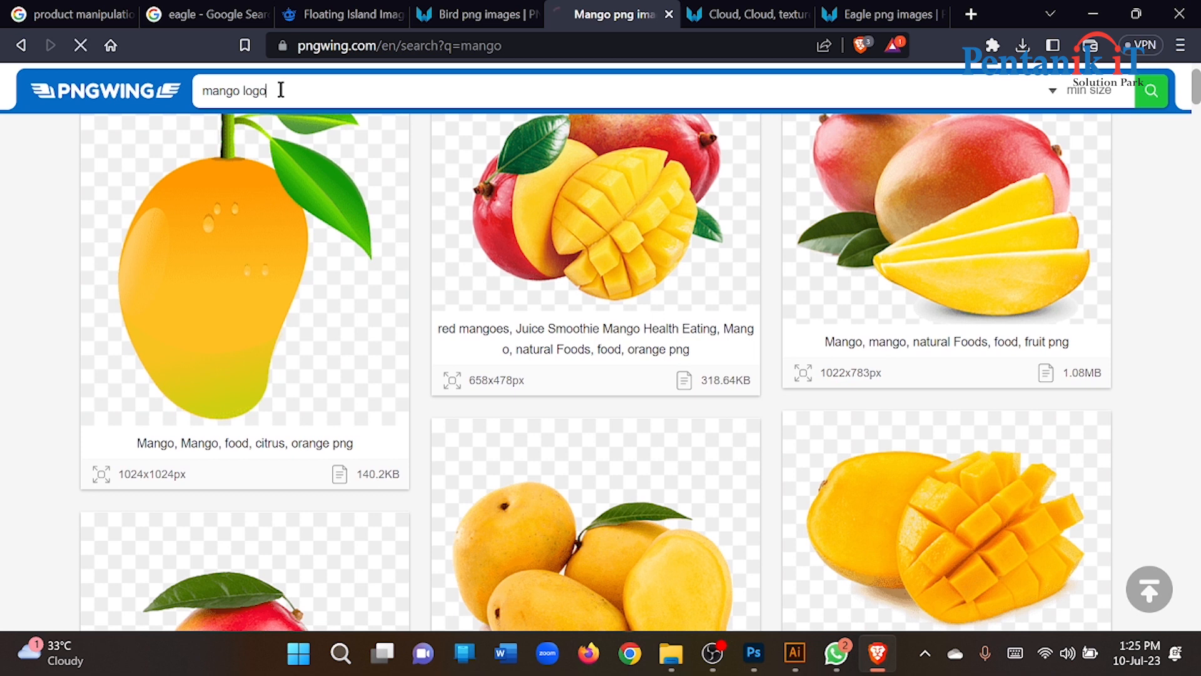
scroll(551, 316, down, 9)
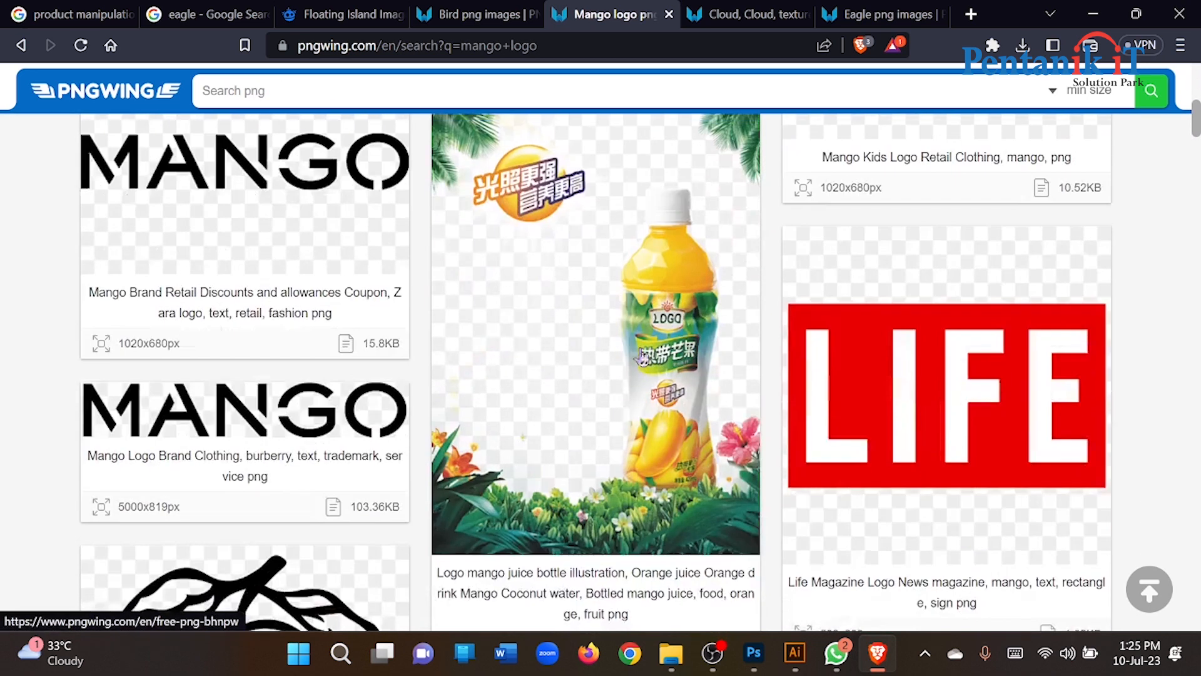
scroll(641, 358, down, 7)
scroll(639, 351, up, 3)
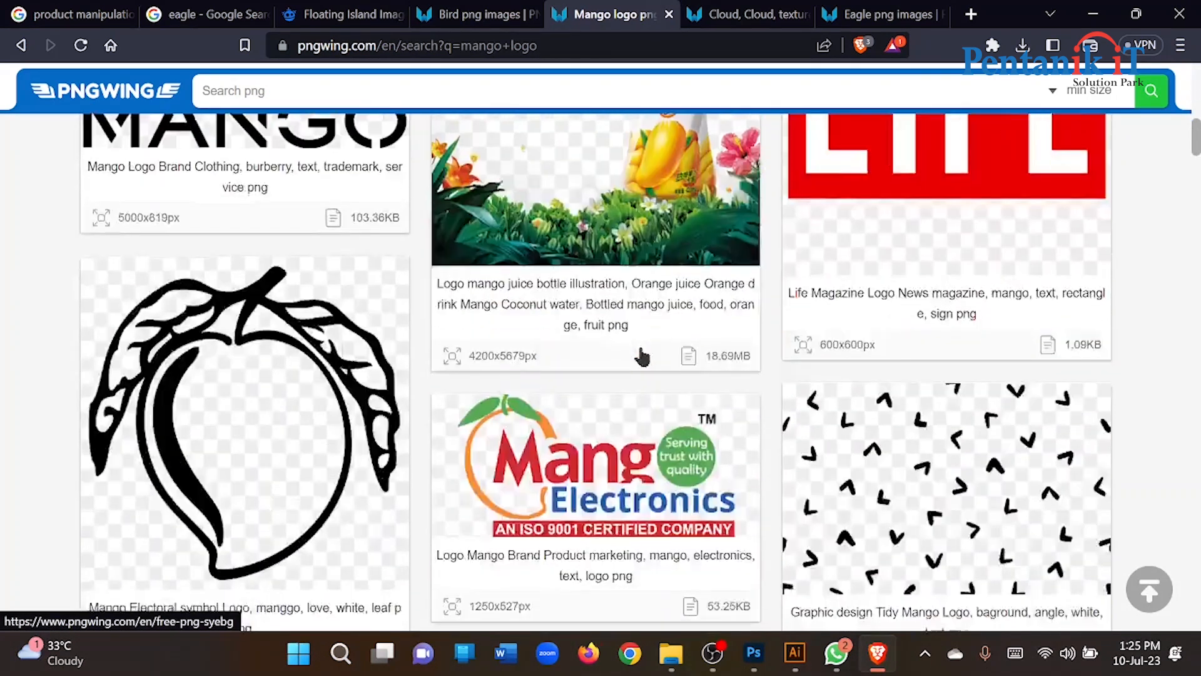
scroll(641, 358, down, 9)
scroll(632, 295, down, 4)
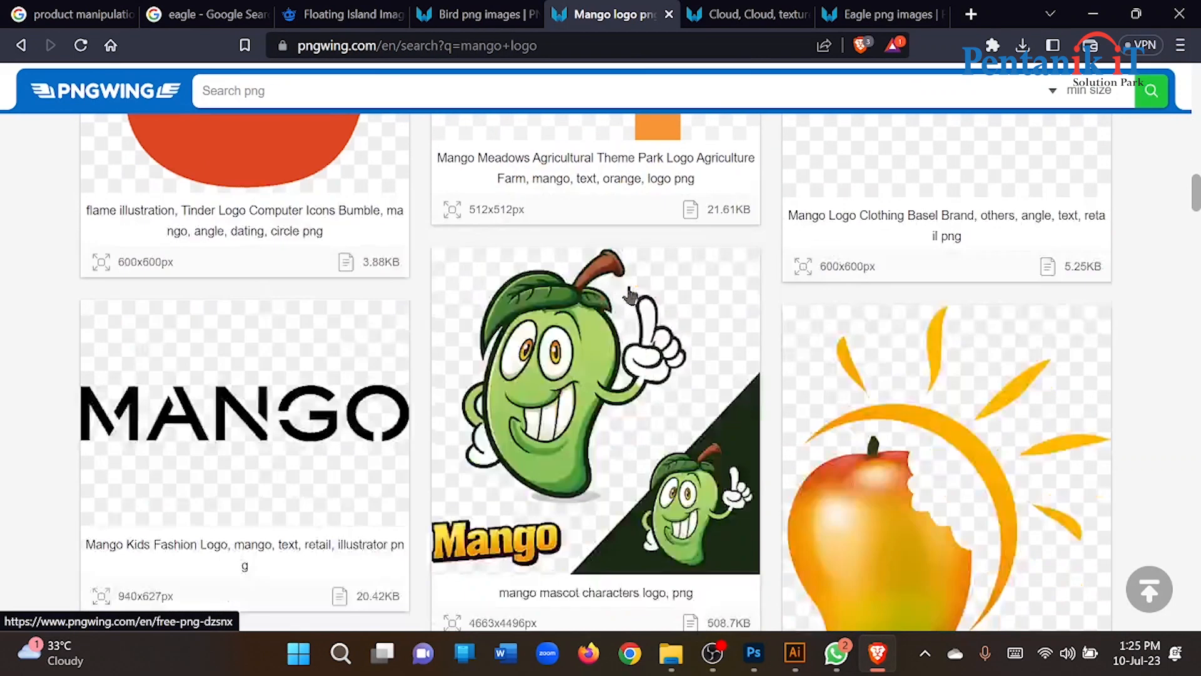
scroll(630, 294, down, 5)
scroll(630, 294, down, 5)
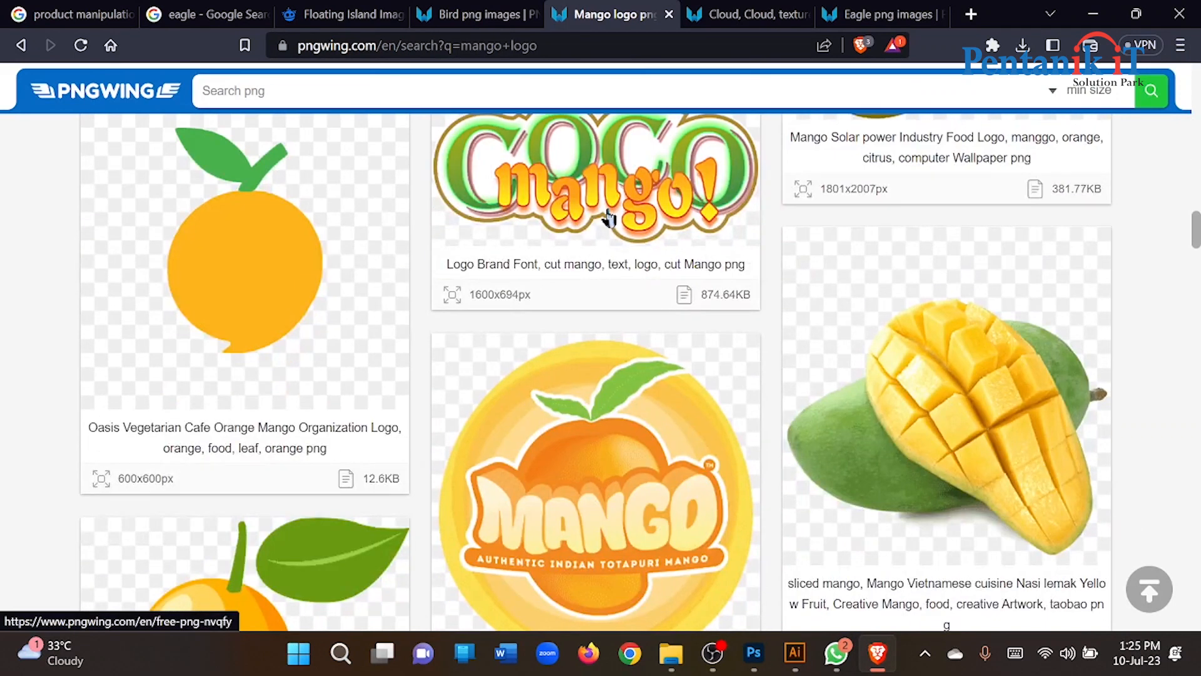
scroll(591, 252, down, 5)
- Open the round orange Mango logo and download it to the Downloads folder as pngwing.com (17)
click(591, 251)
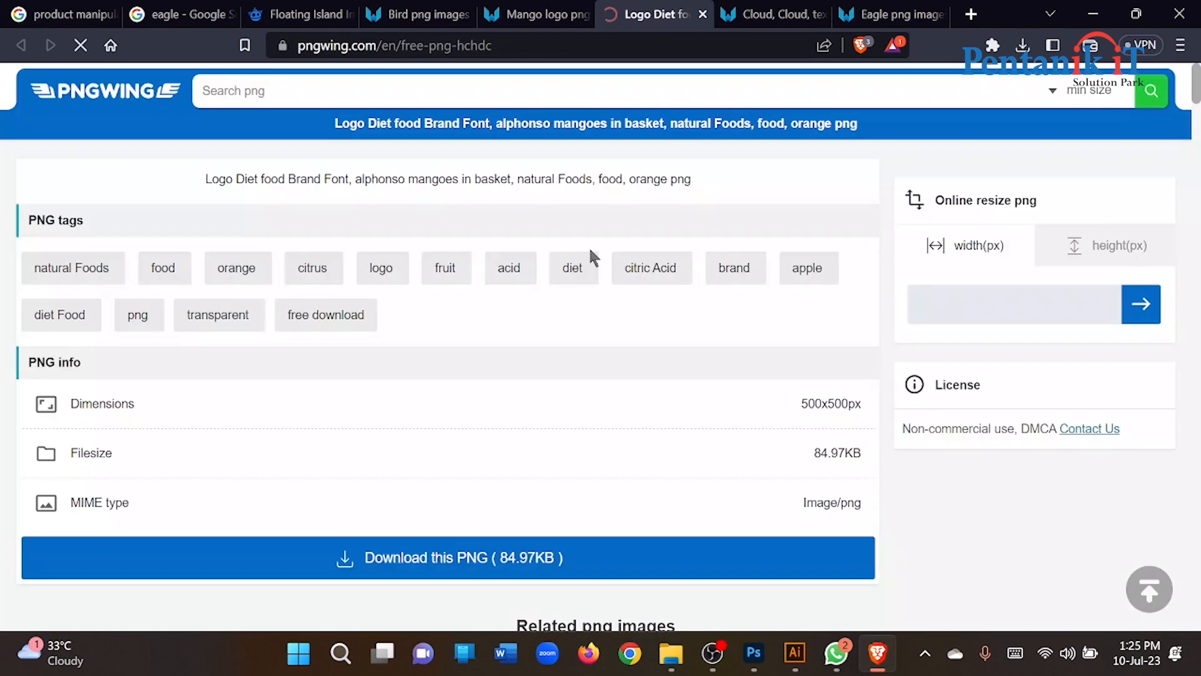
scroll(594, 310, up, 5)
scroll(588, 328, down, 8)
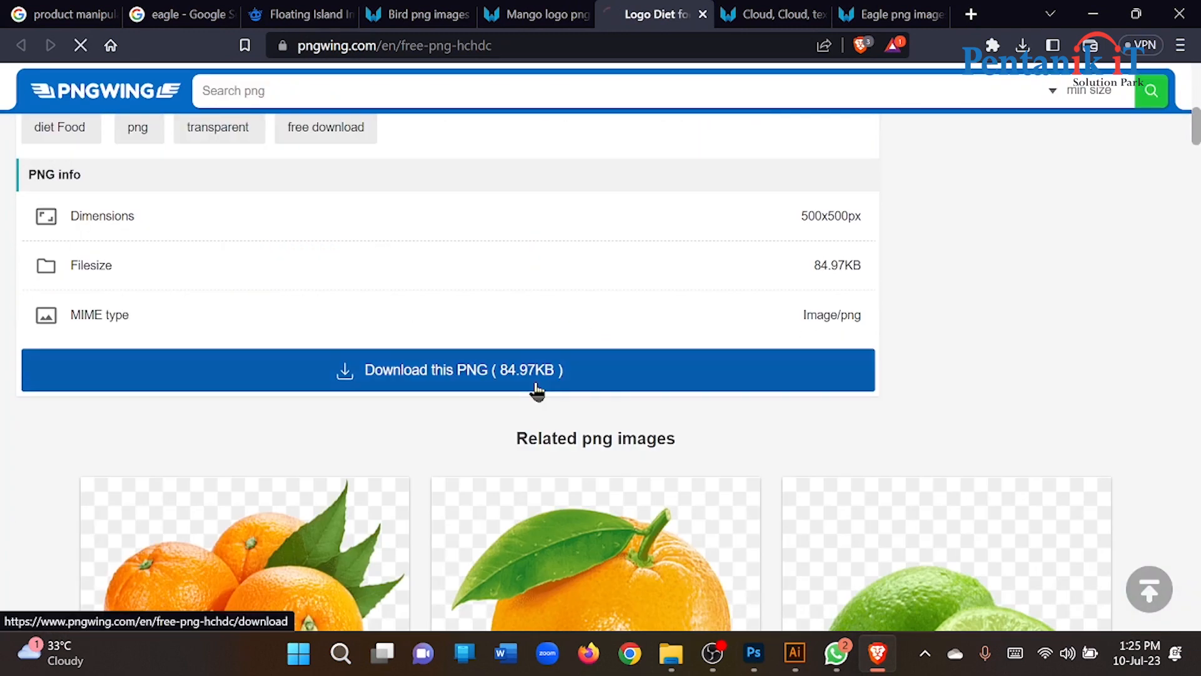
click(535, 386)
scroll(546, 456, down, 5)
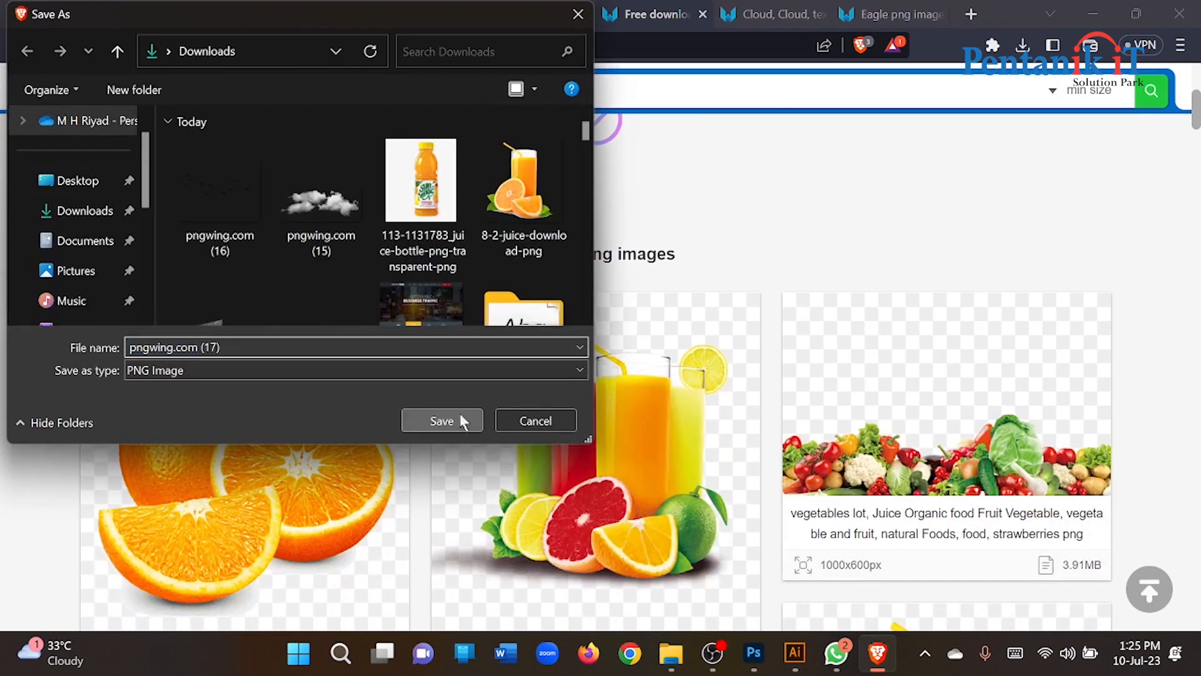
click(461, 420)
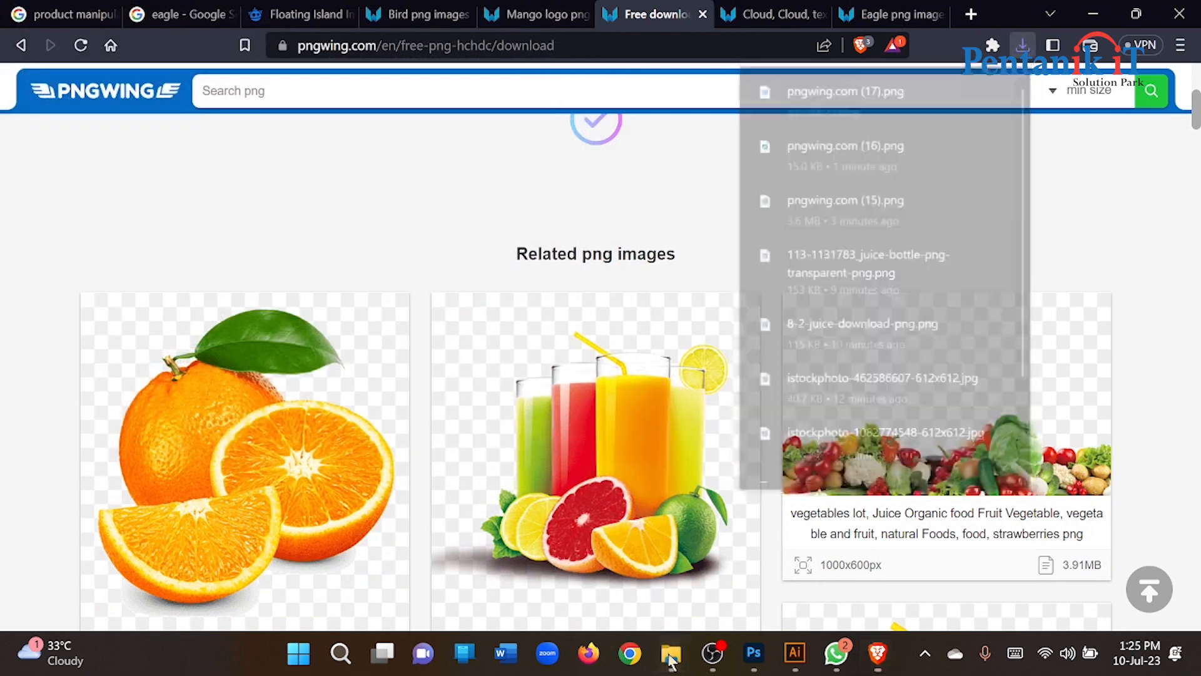
- Place pngwing.com (17) into the Photoshop poster, scaled down to a small badge in the upper left corner of the canvas
click(671, 660)
drag(315, 519, 432, 313)
key(Return)
drag(570, 480, 362, 301)
click(931, 40)
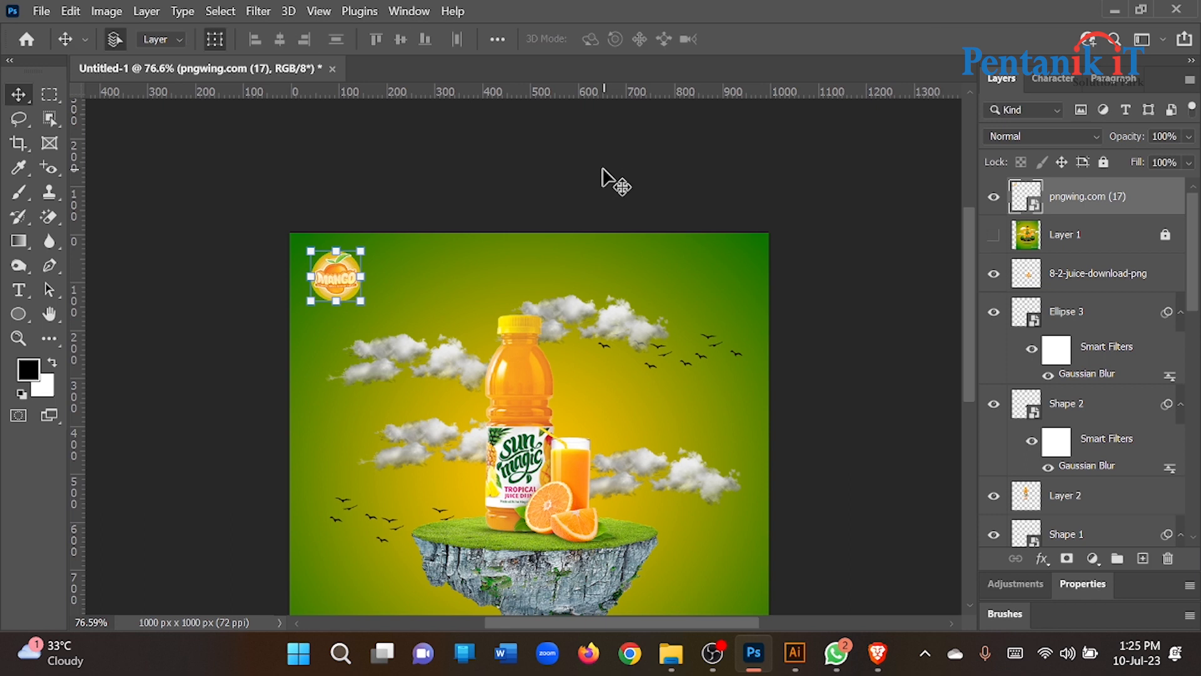
scroll(388, 275, down, 3)
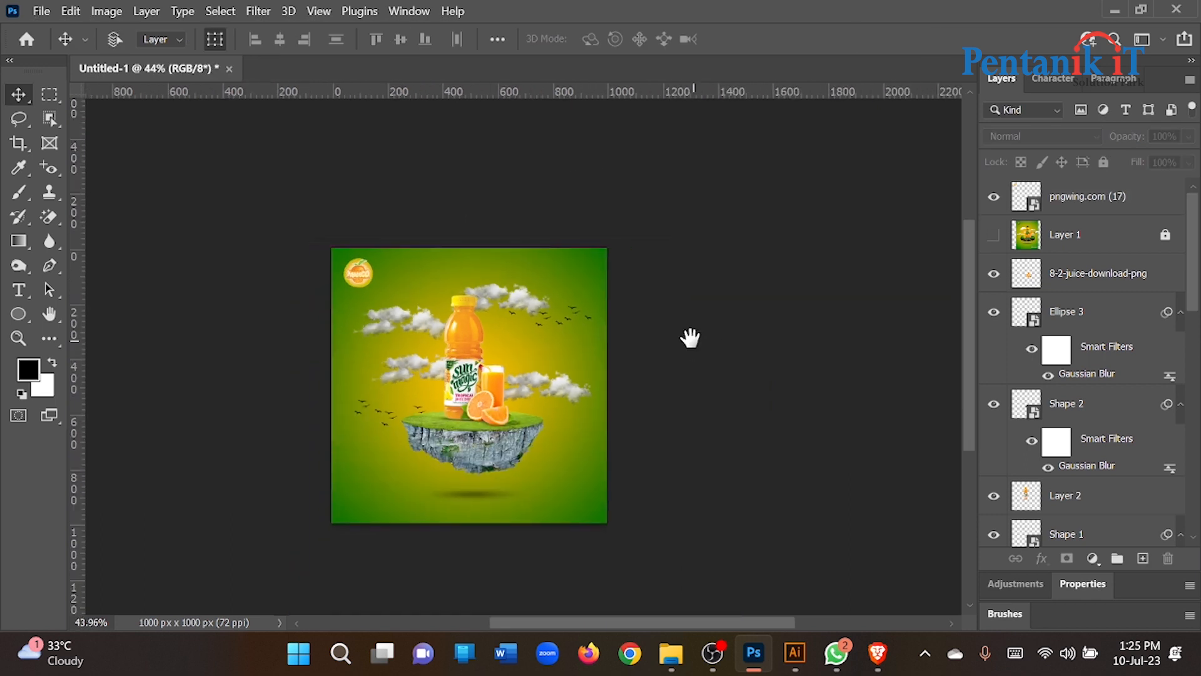
drag(691, 338, 749, 335)
scroll(598, 414, down, 1)
scroll(569, 460, up, 4)
ctrl+click(533, 432)
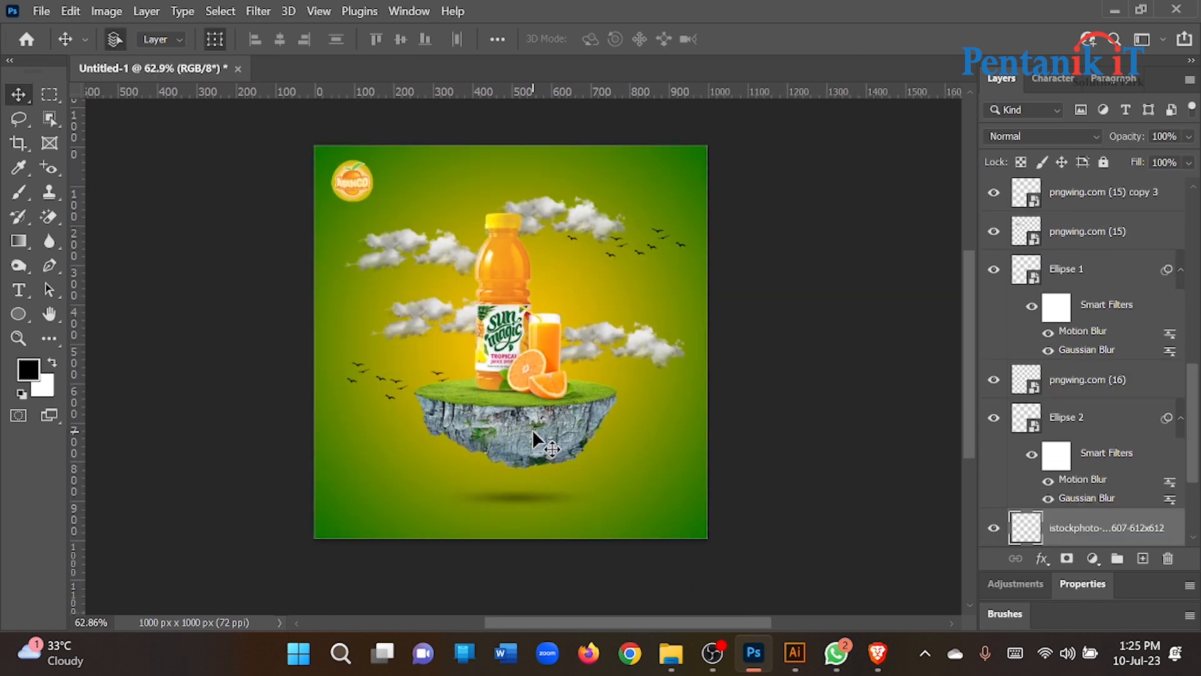
click(242, 463)
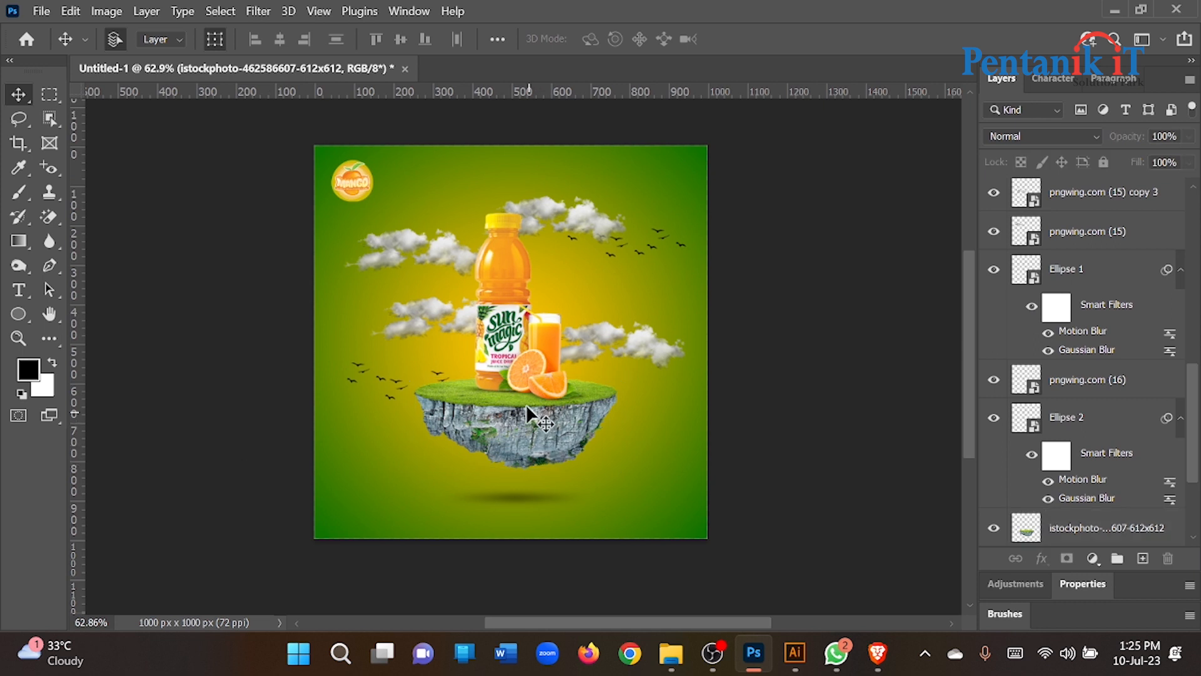
- Lock the background rectangle layer, then select the island, juice products and ground shadow and enlarge them slightly
ctrl+click(455, 366)
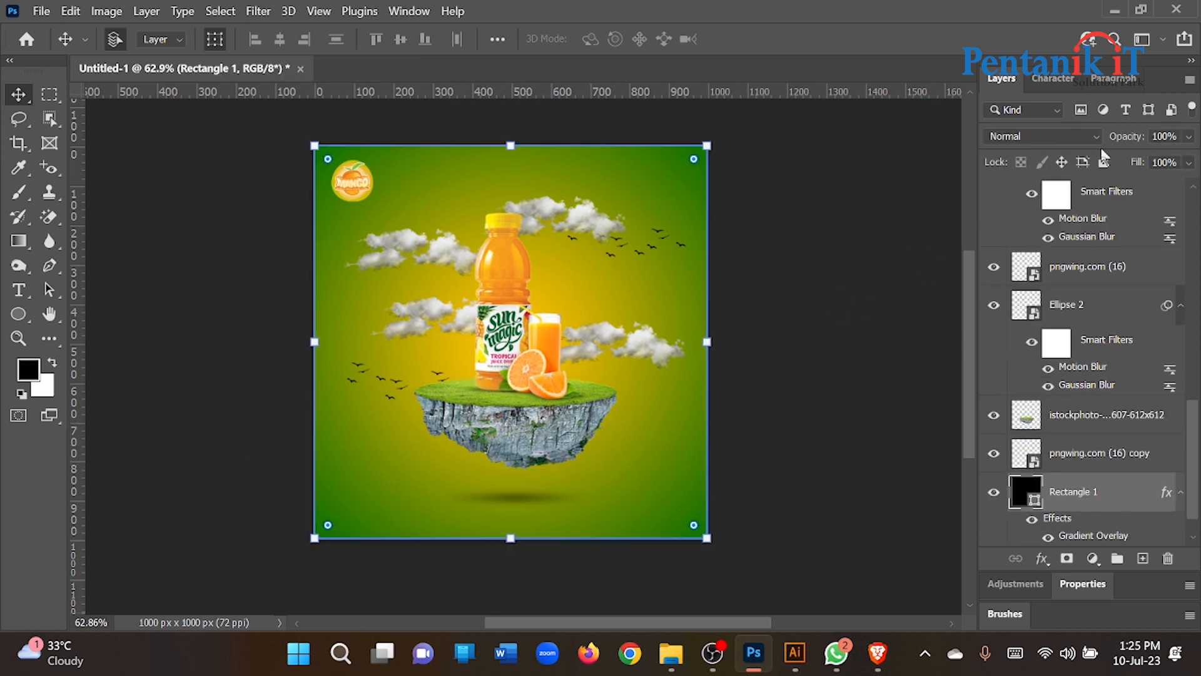
click(1104, 161)
drag(653, 462, 464, 374)
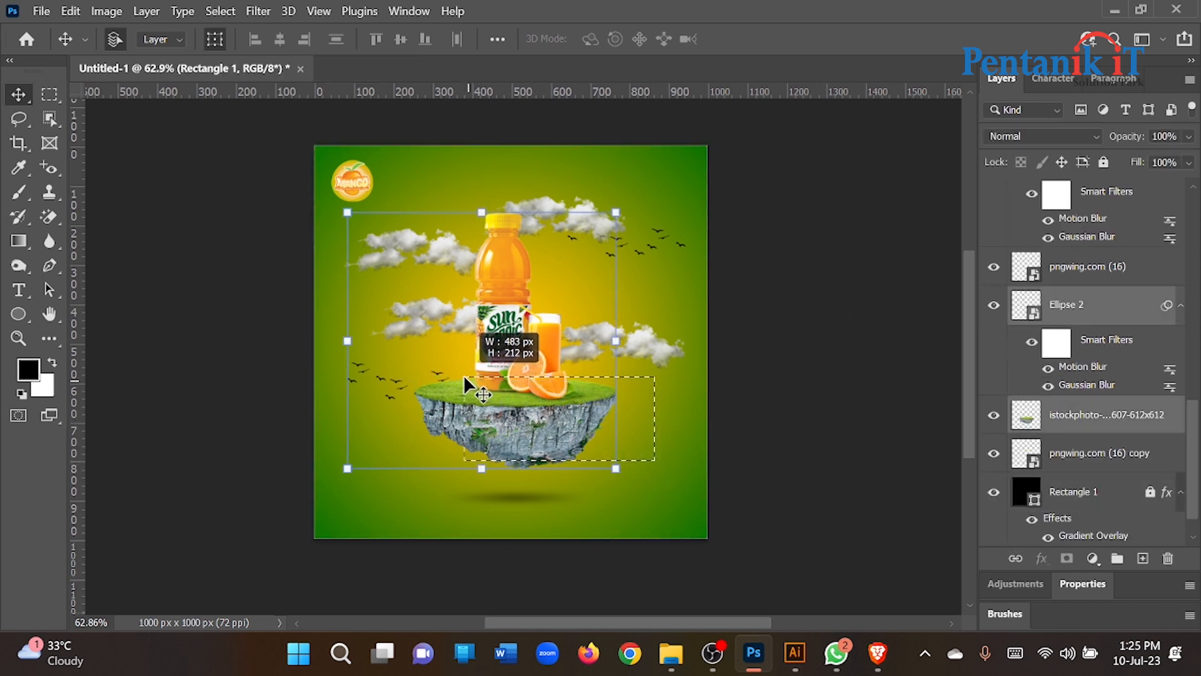
shift+click(429, 321)
shift+click(427, 311)
shift+click(427, 258)
shift+click(509, 496)
drag(480, 508, 479, 518)
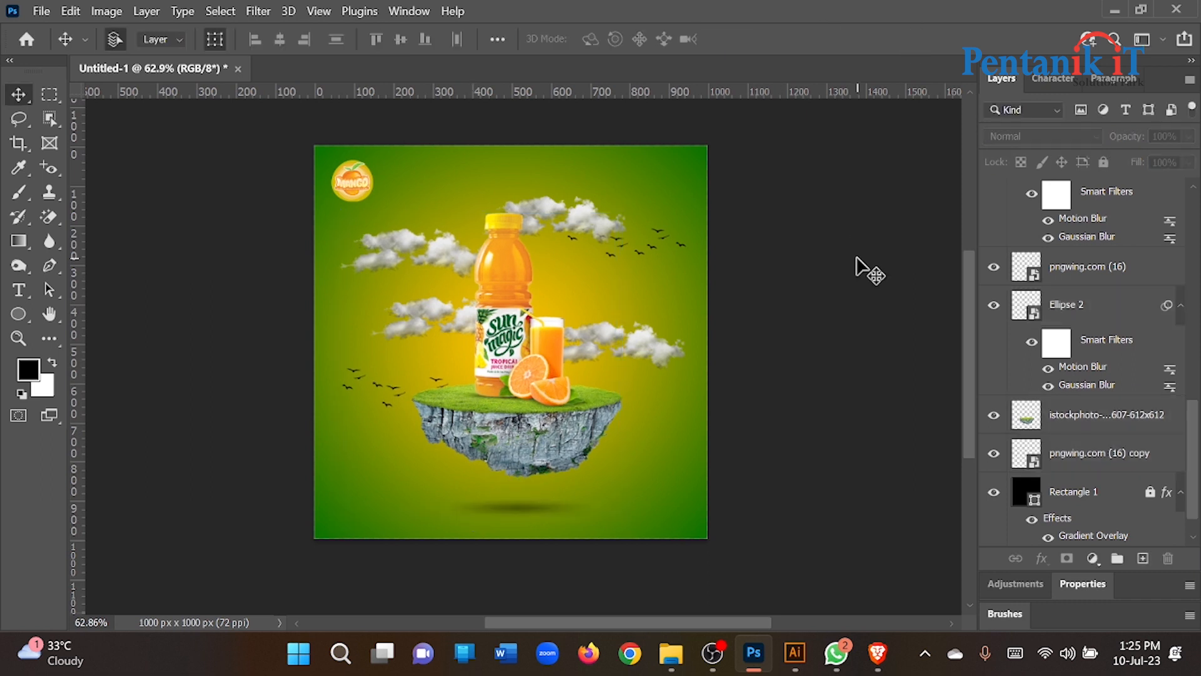
- Scale the island with its juice bottle, glass and orange slices to 103.53% and centre them vertically on the canvas
scroll(621, 272, down, 1)
scroll(628, 255, up, 2)
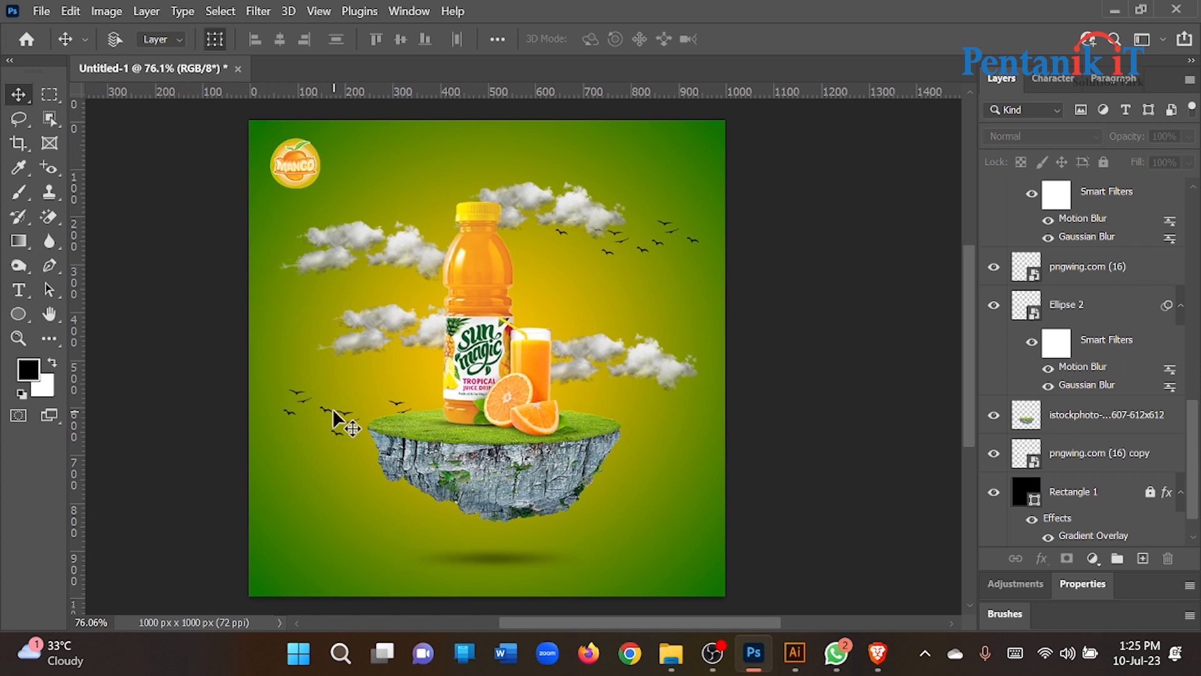
scroll(333, 408, down, 1)
drag(585, 471, 420, 409)
drag(466, 503, 483, 474)
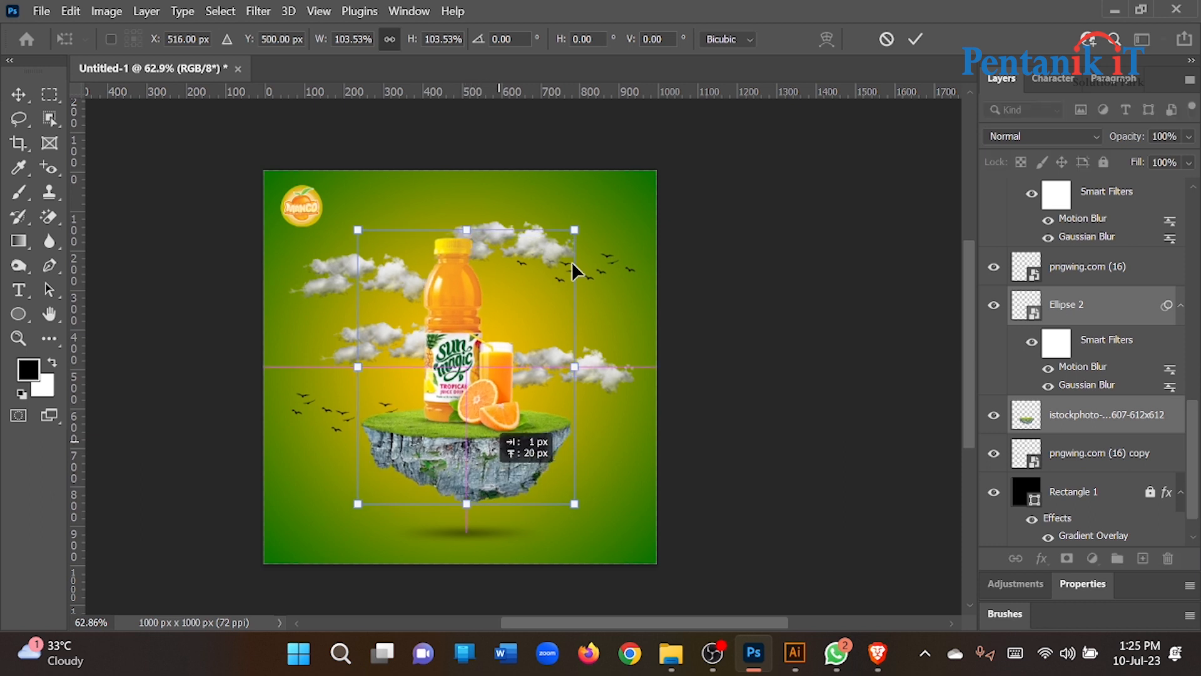
click(908, 43)
scroll(760, 294, down, 3)
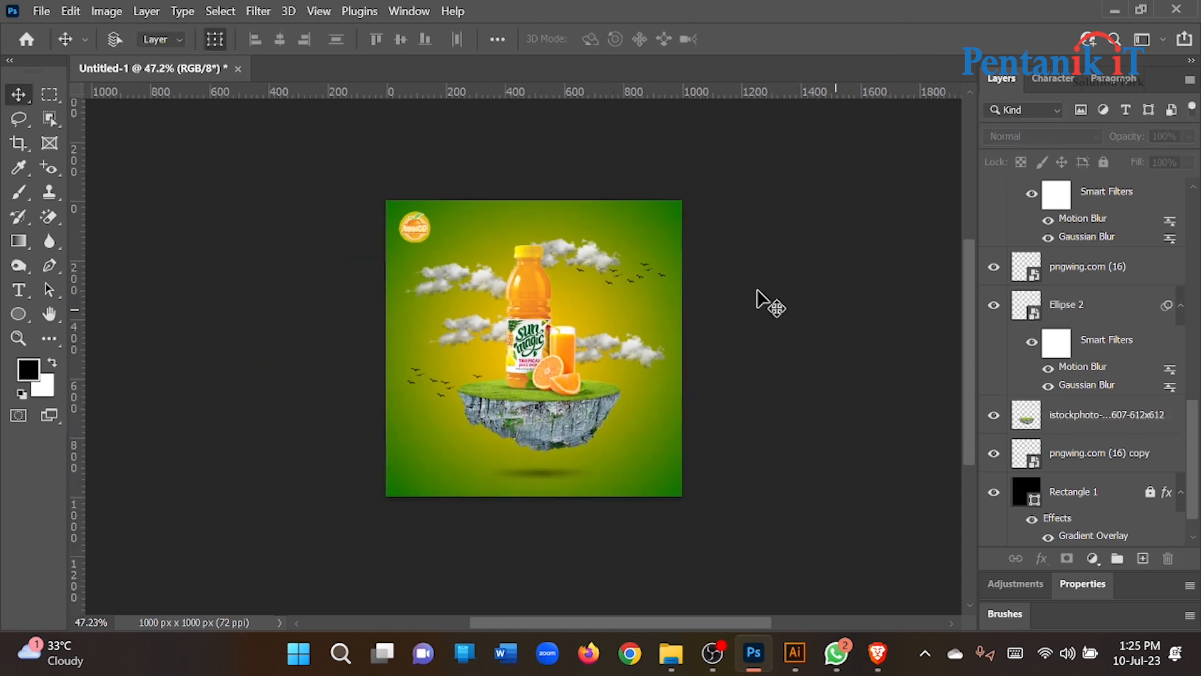
- Shrink the Mango logo to 16.08%, keeping it in the upper left corner of the canvas
scroll(516, 326, up, 2)
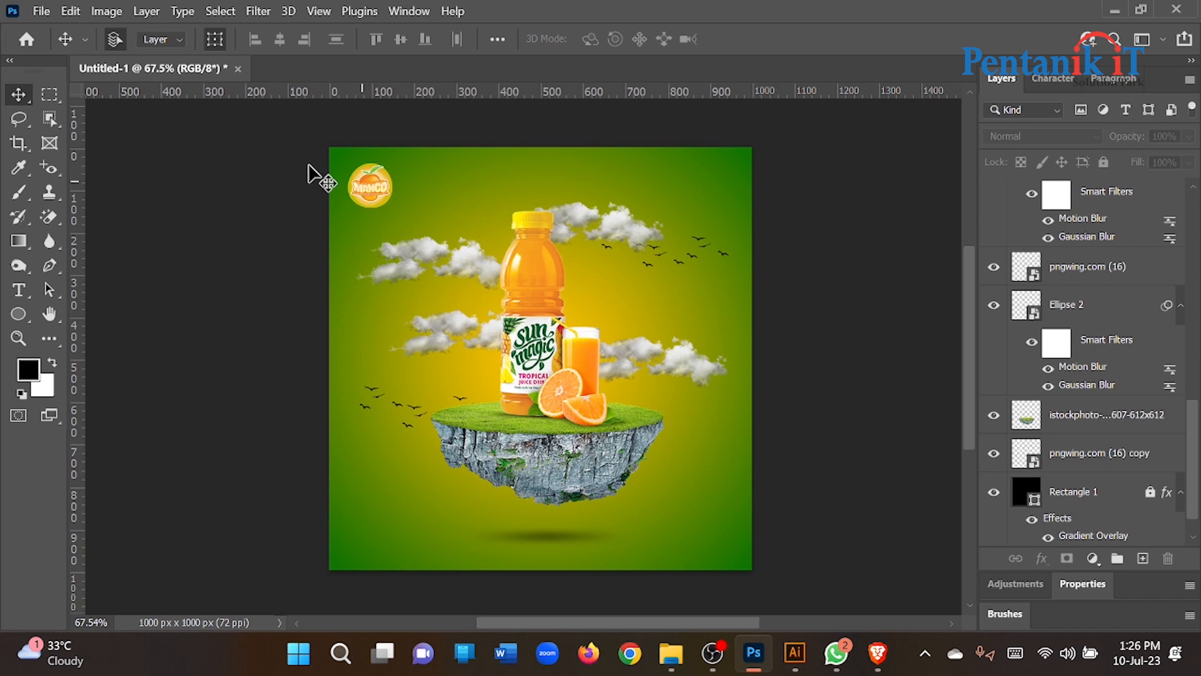
click(382, 183)
scroll(383, 186, up, 2)
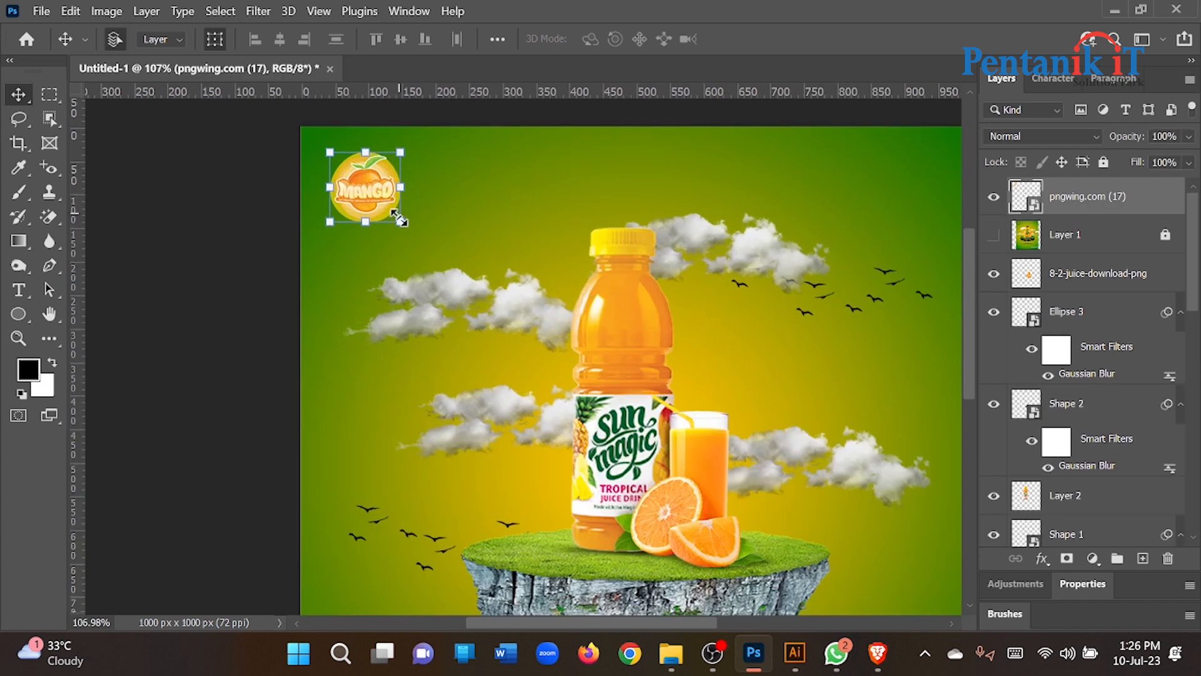
key(ctrl+t)
drag(396, 213, 380, 202)
scroll(352, 197, down, 2)
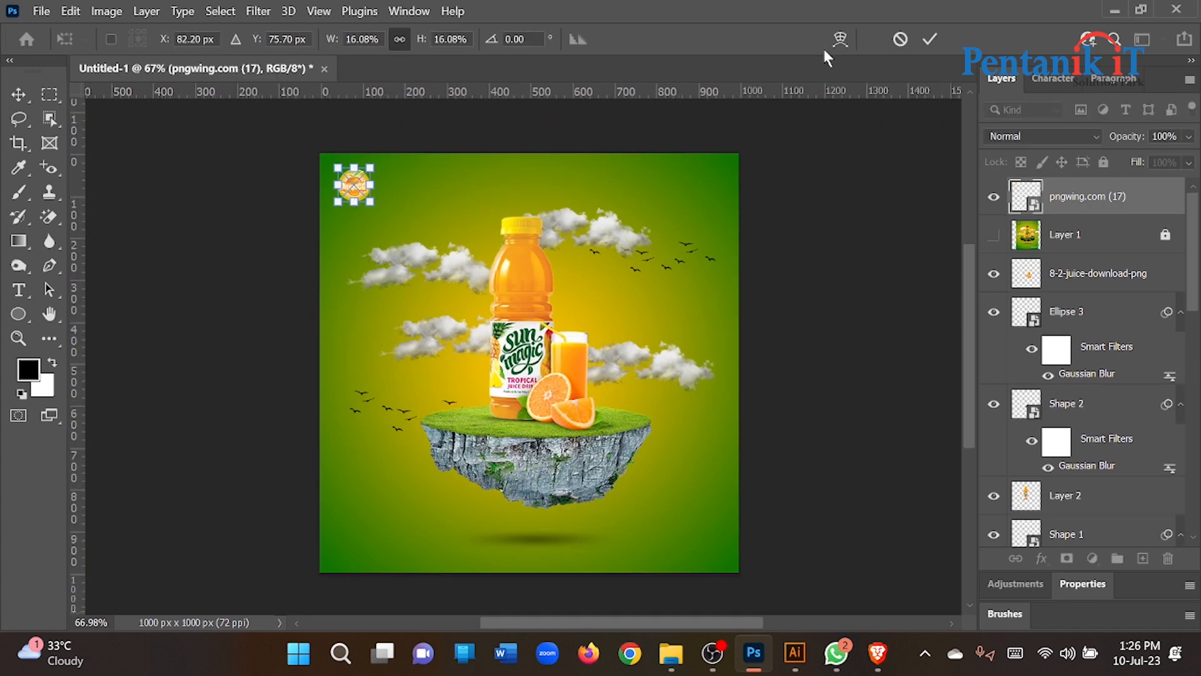
key(Return)
scroll(708, 338, down, 1)
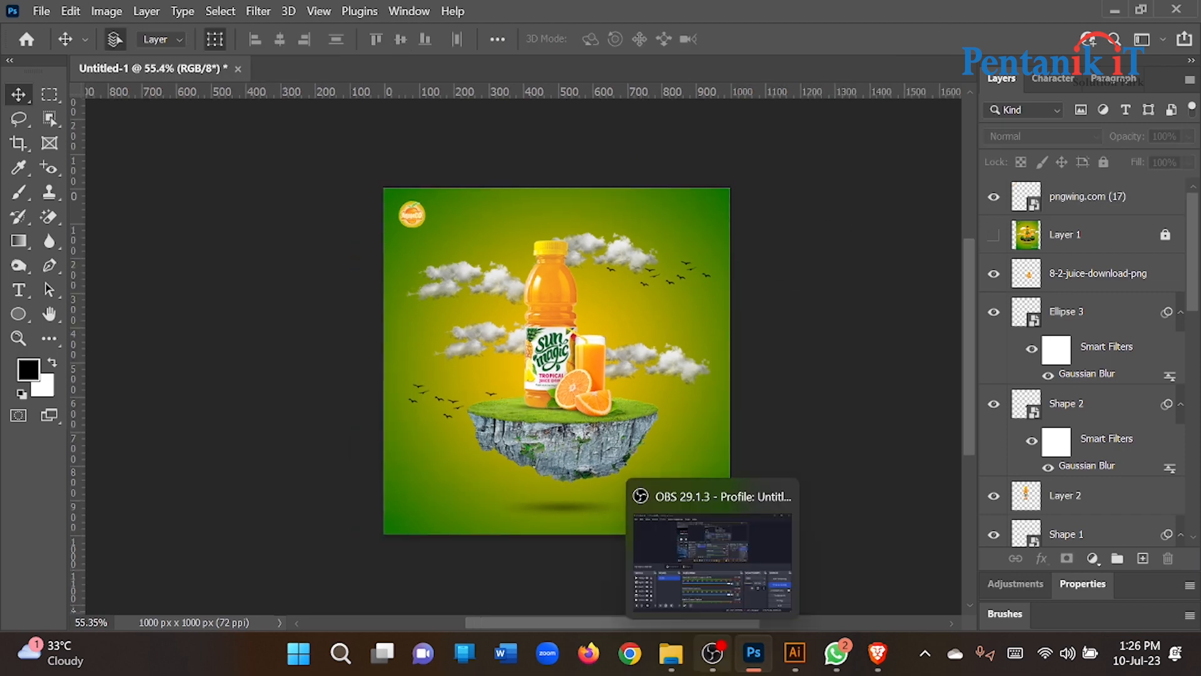